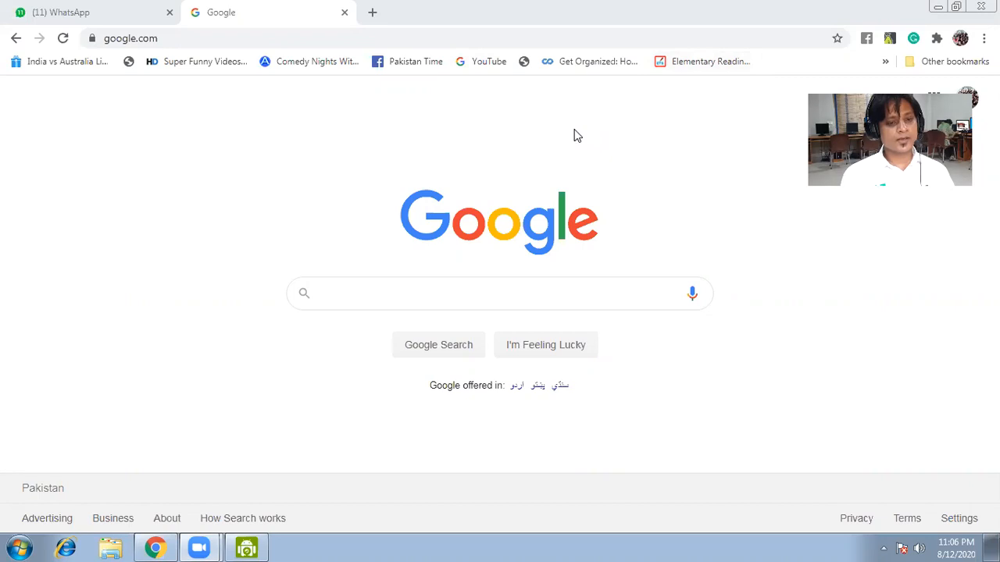
Step: Open the My Drive page of Google Drive in the browser
click(305, 43)
text(goog)
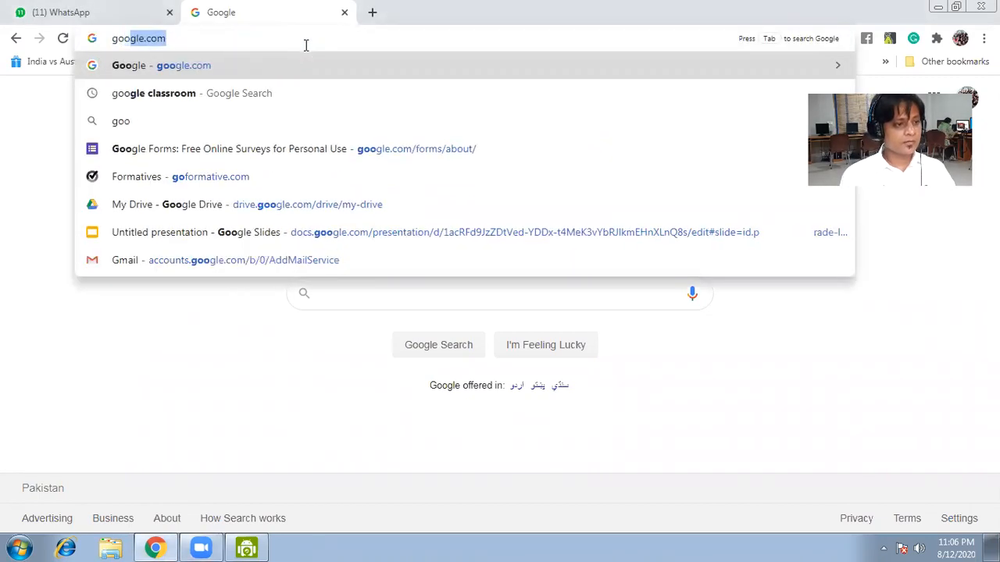
key(BackSpace)
key(BackSpace)
key(BackSpace)
key(BackSpace)
key(BackSpace)
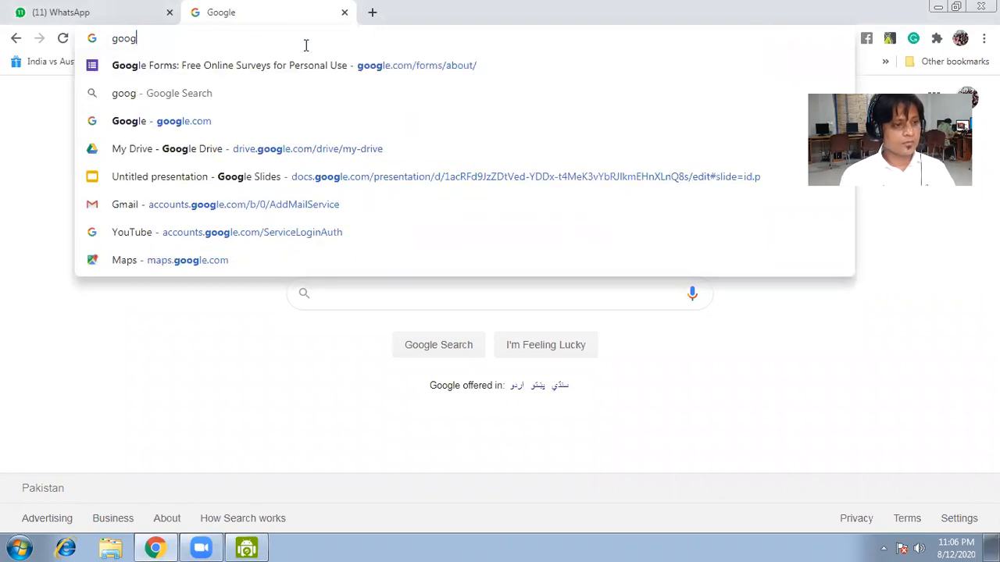
text(dro)
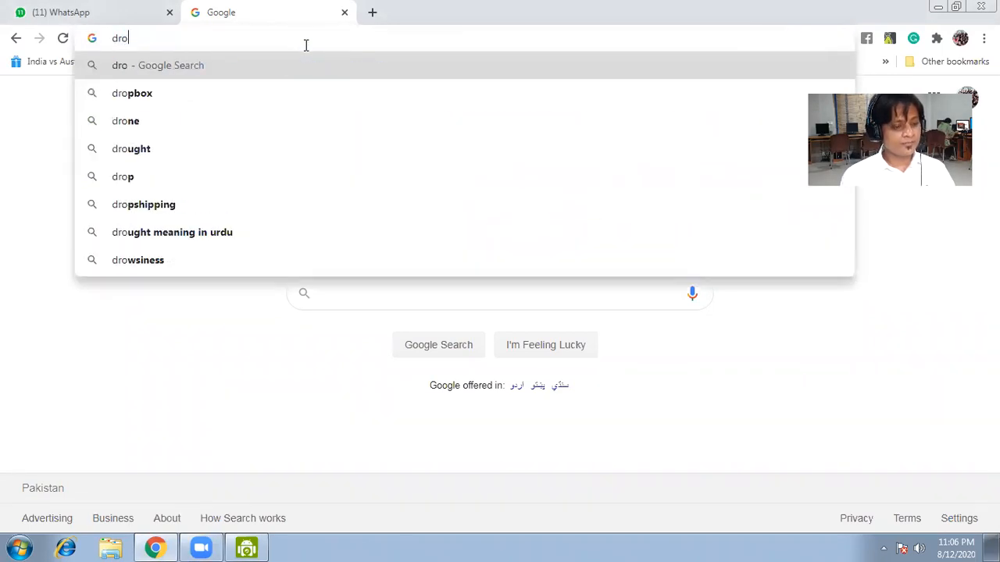
key(BackSpace)
text(ive)
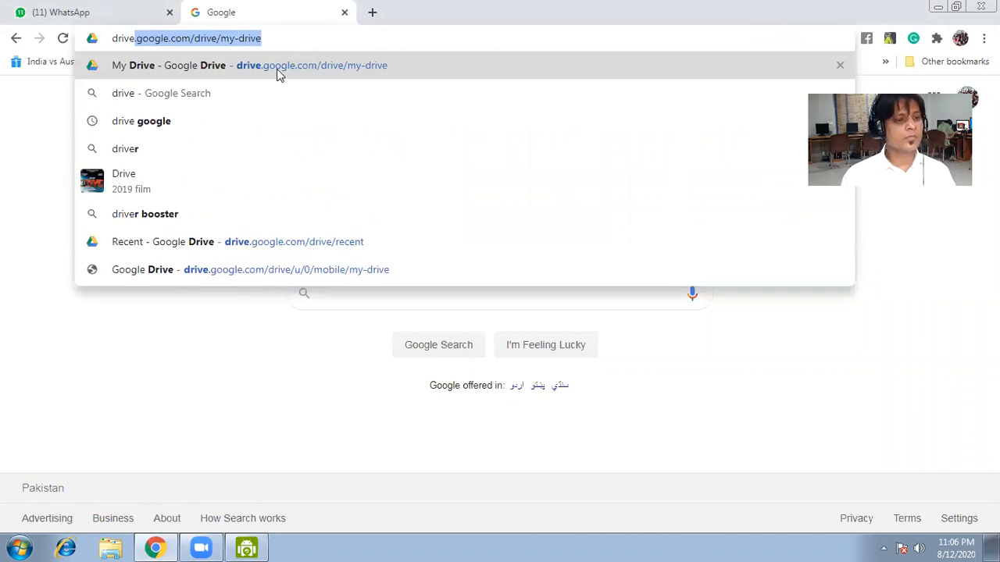
click(276, 69)
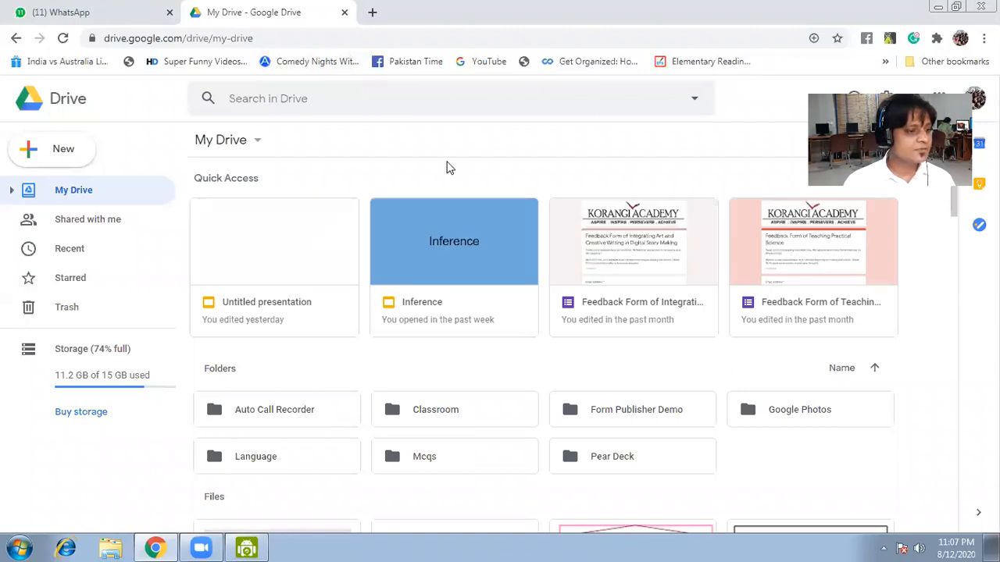
click(67, 156)
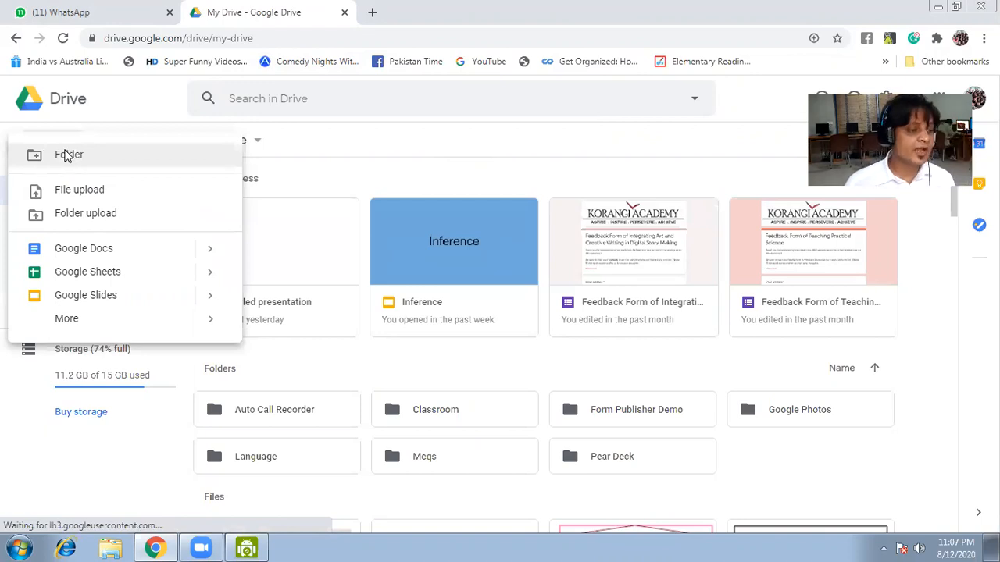
click(120, 105)
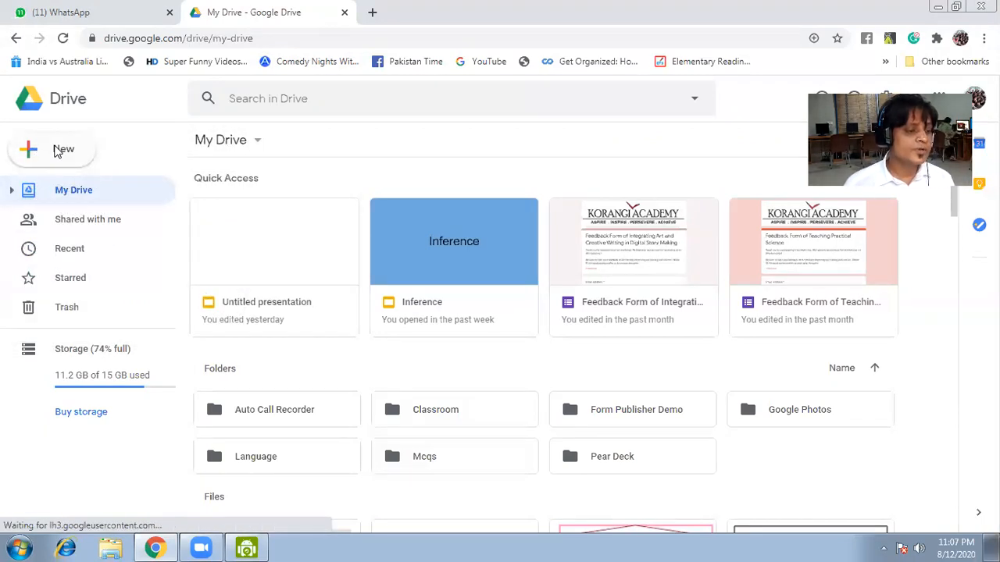
click(57, 150)
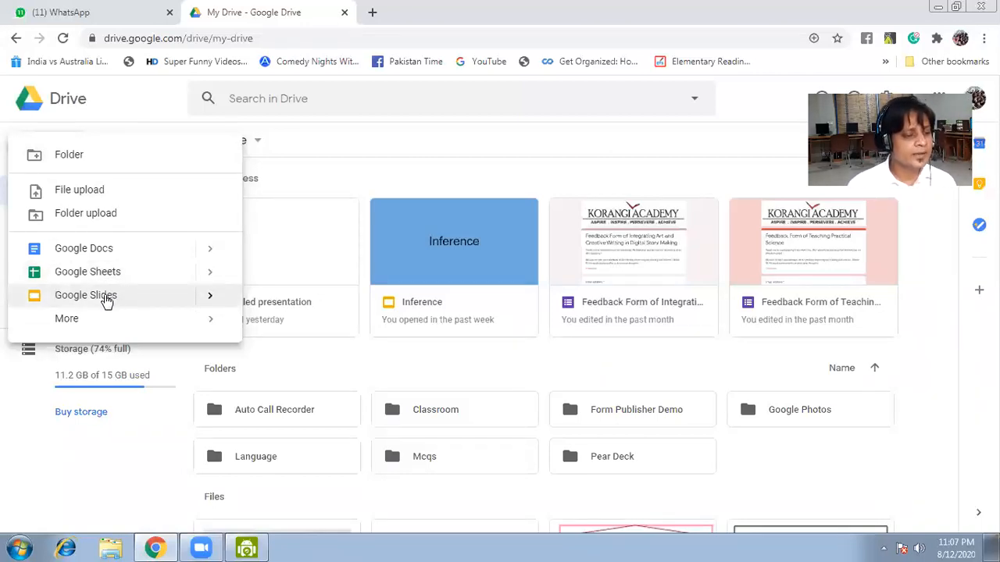
mouse_move(99, 320)
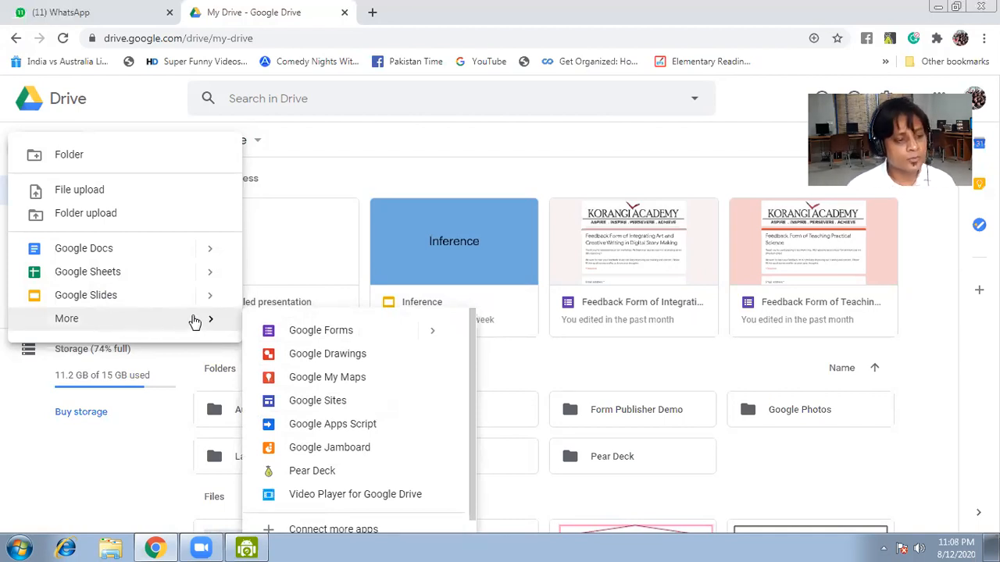
click(326, 332)
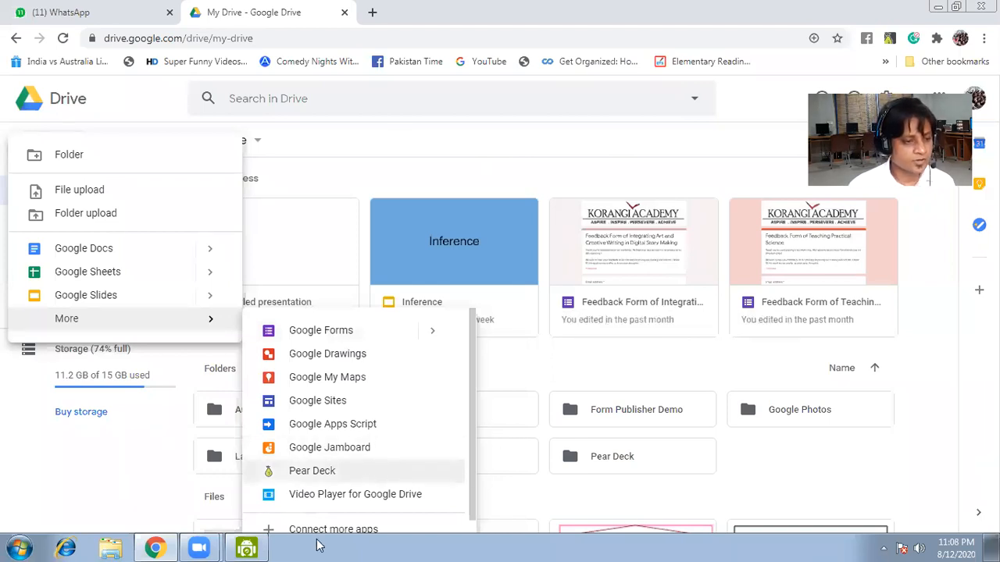
mouse_move(200, 547)
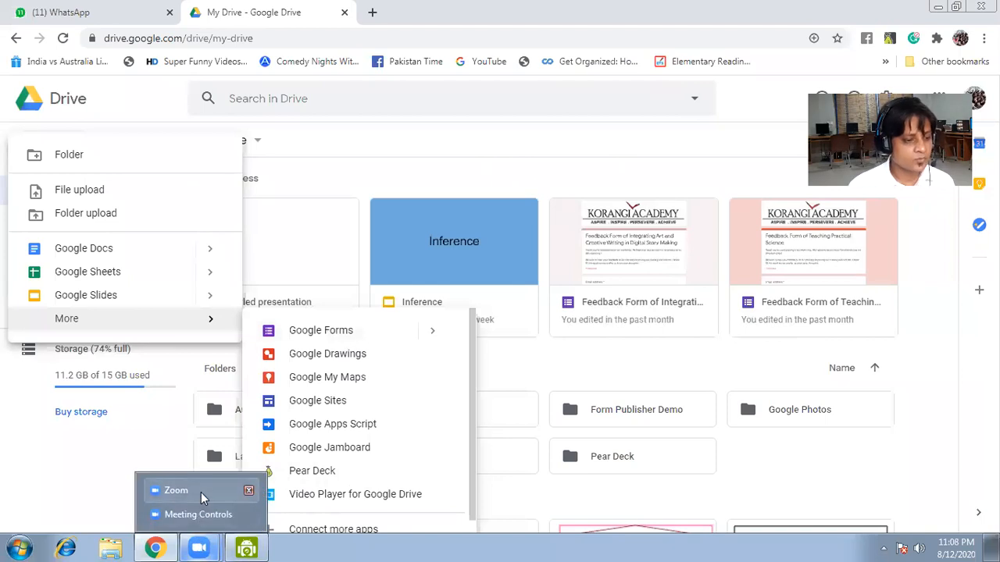
click(202, 492)
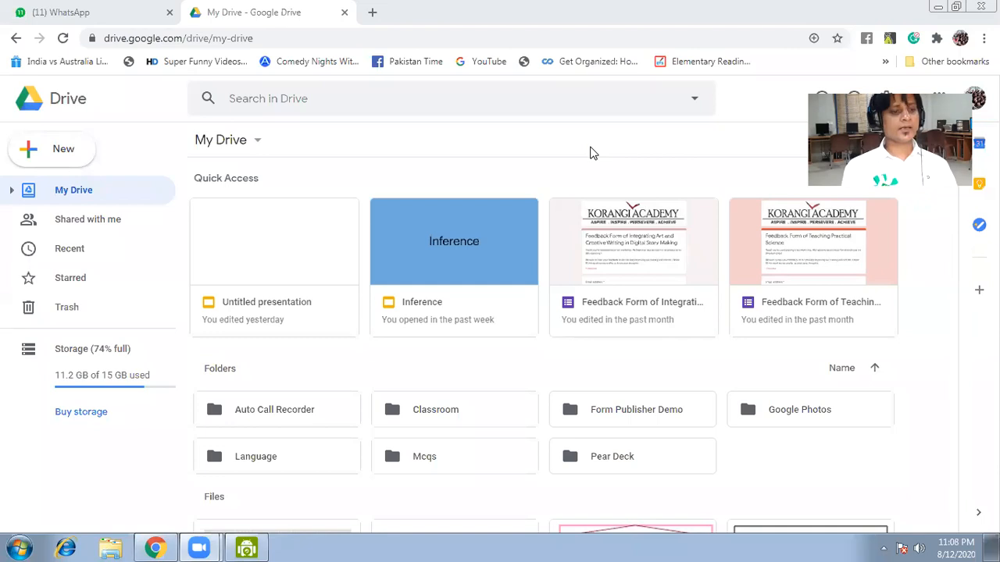
Step: Create a new blank Google Forms form from My Drive
click(57, 164)
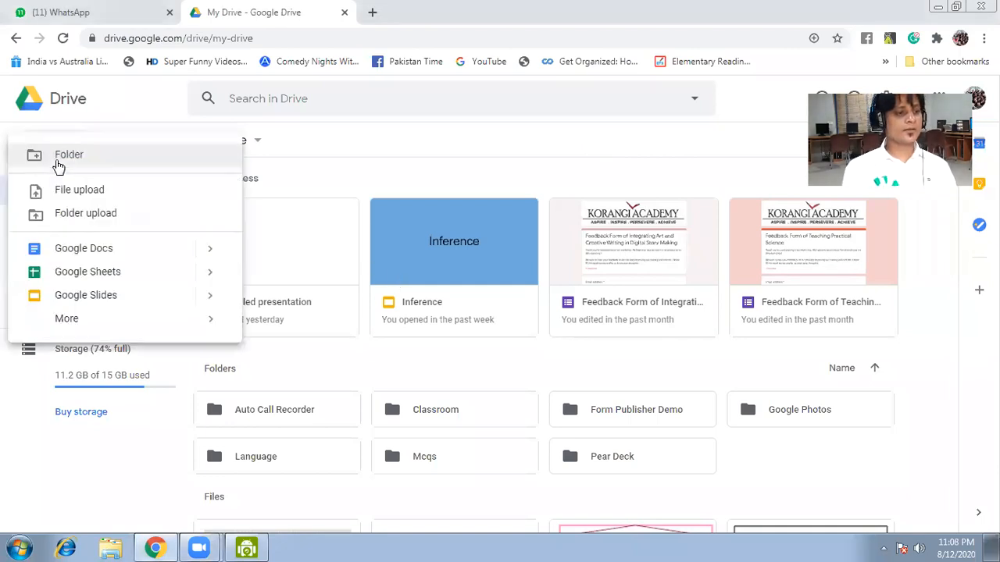
mouse_move(94, 329)
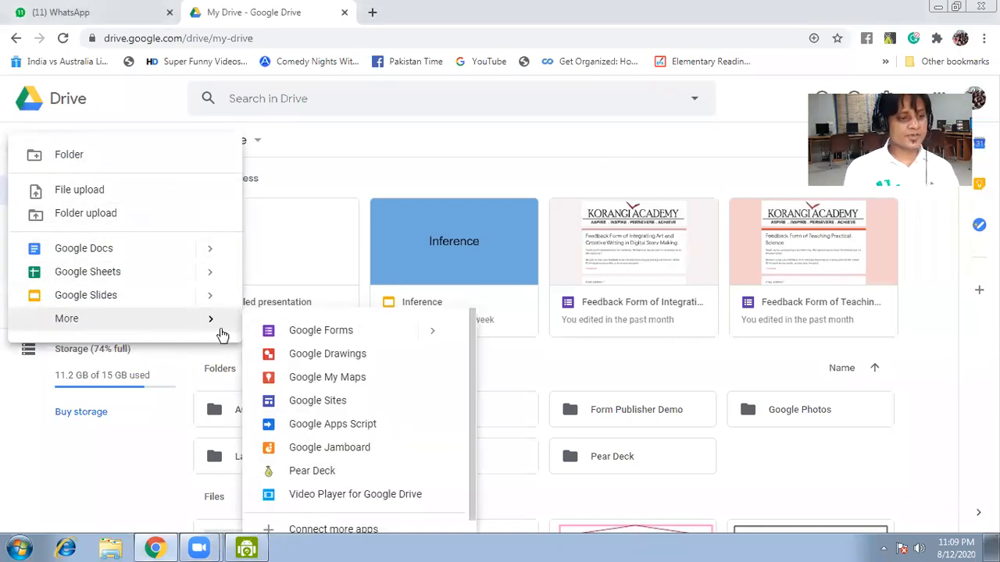
click(293, 332)
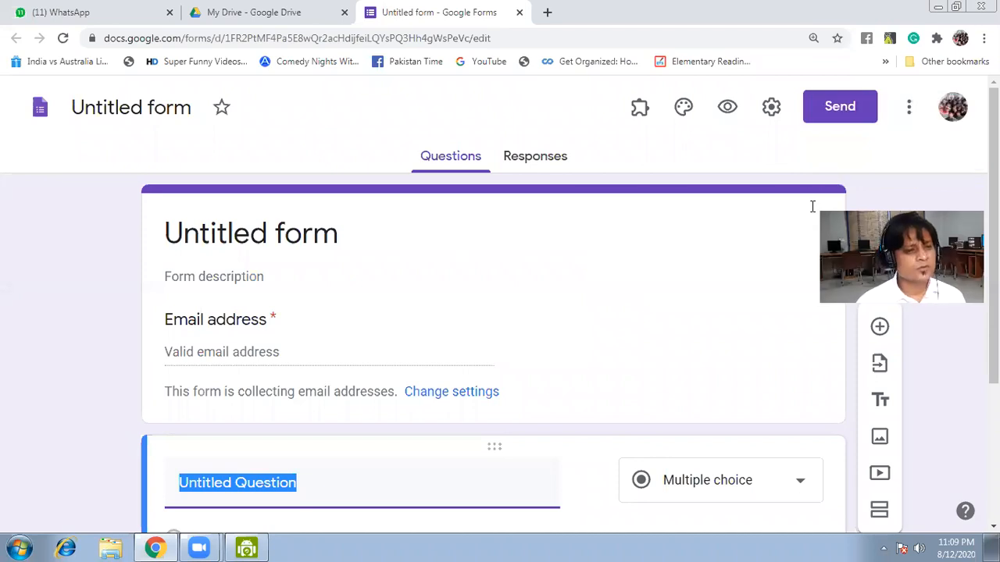
Step: Rename the untitled form as "Reading comprehension" and apply the same title to the form's heading
click(96, 109)
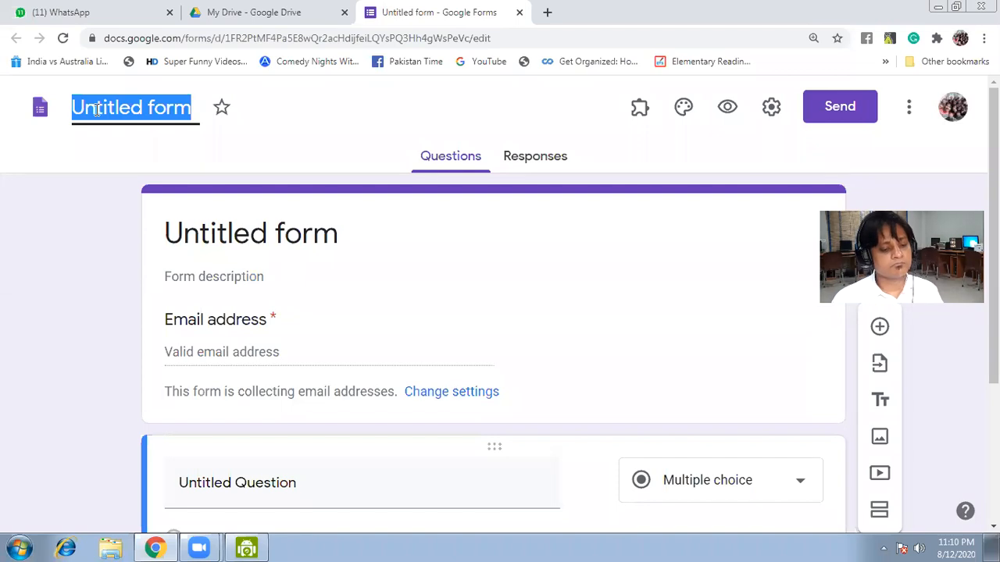
text(Readin)
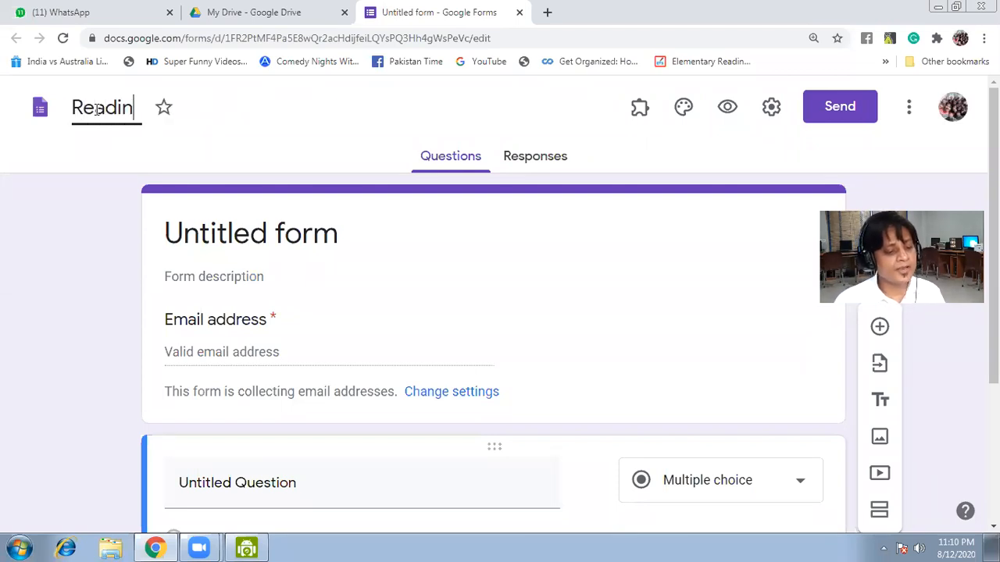
text(g com)
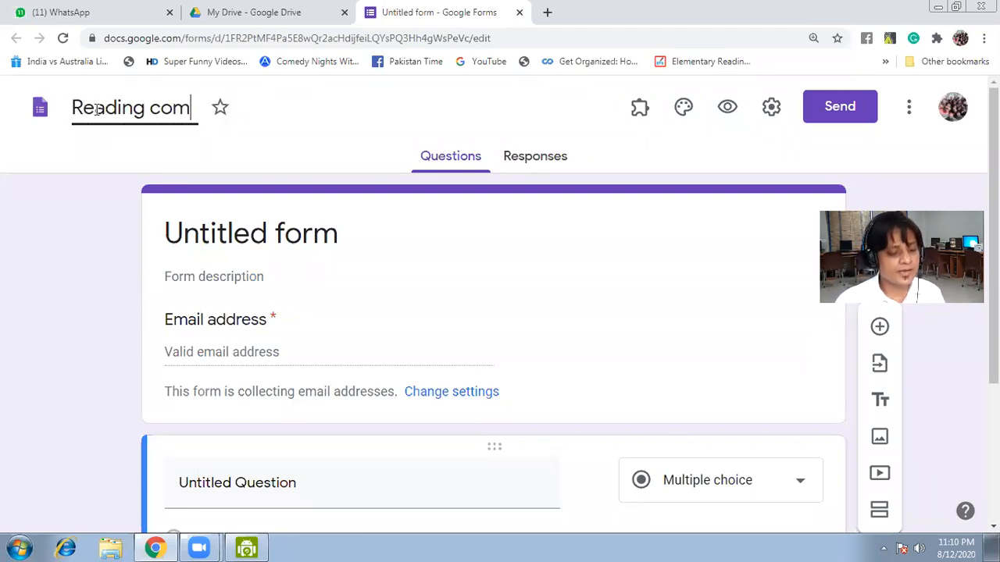
text(prehebsio)
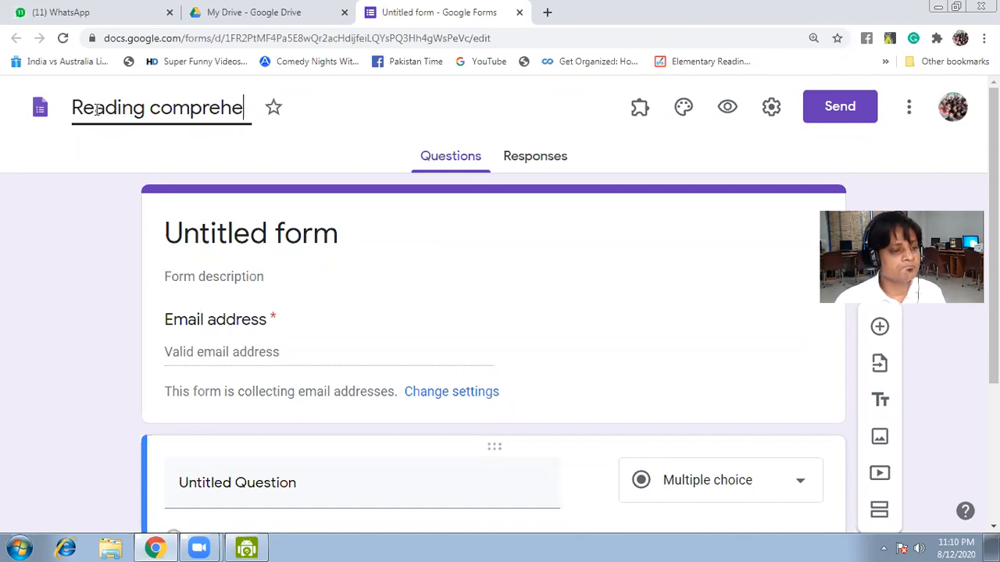
key(BackSpace)
key(BackSpace)
key(BackSpace)
key(BackSpace)
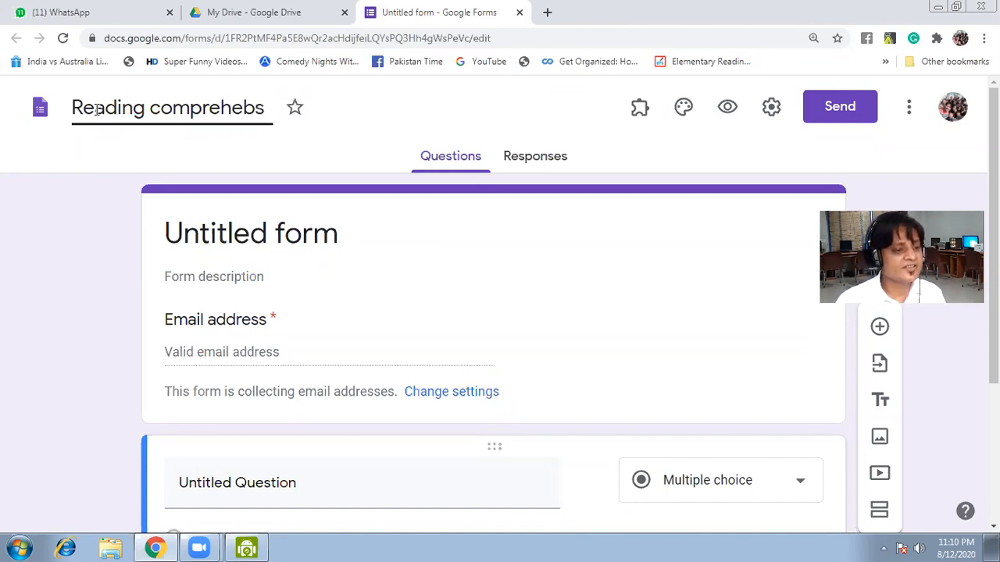
text(nsion)
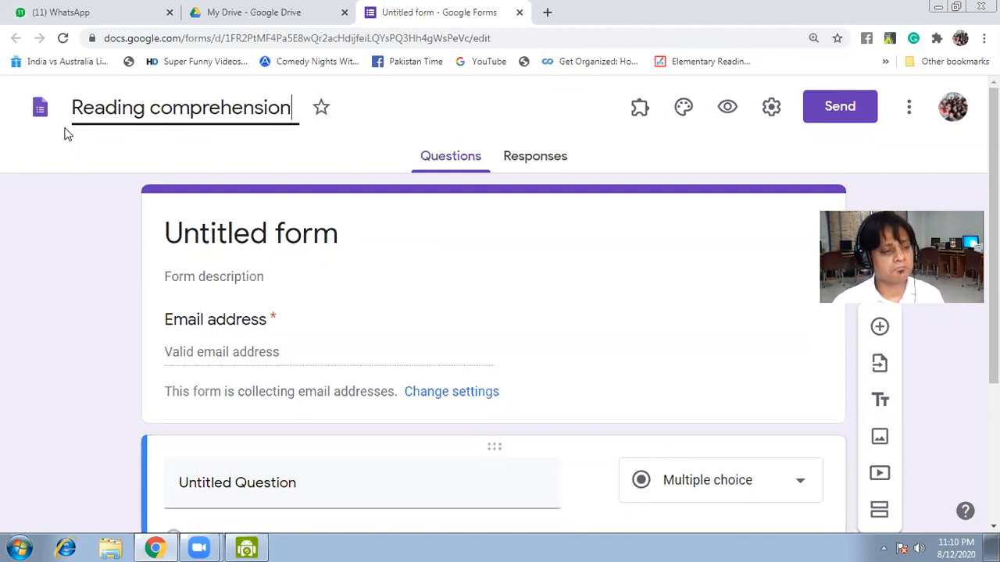
click(210, 215)
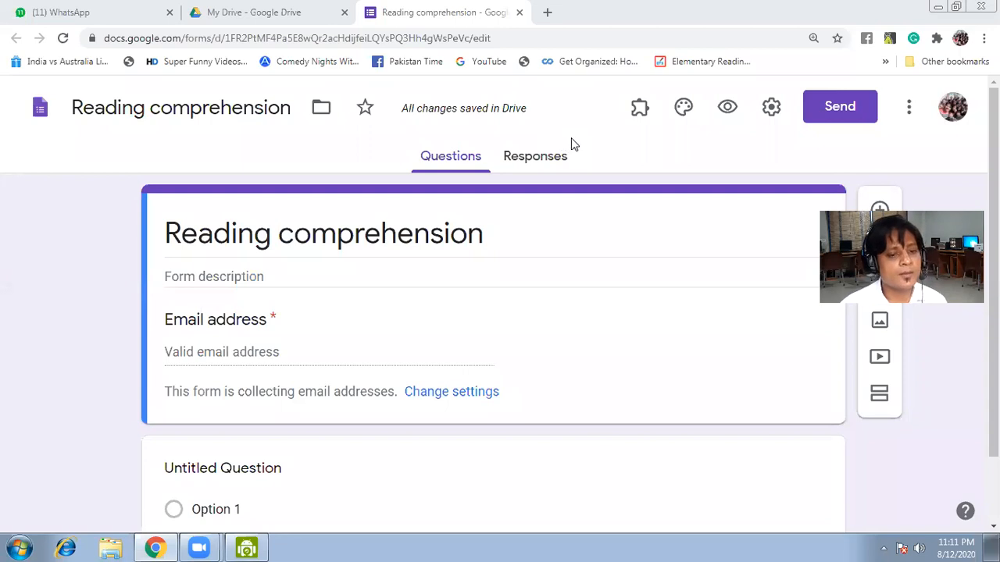
Step: Turn the form into a quiz, keeping missed questions visible to respondents, and save the settings
click(804, 119)
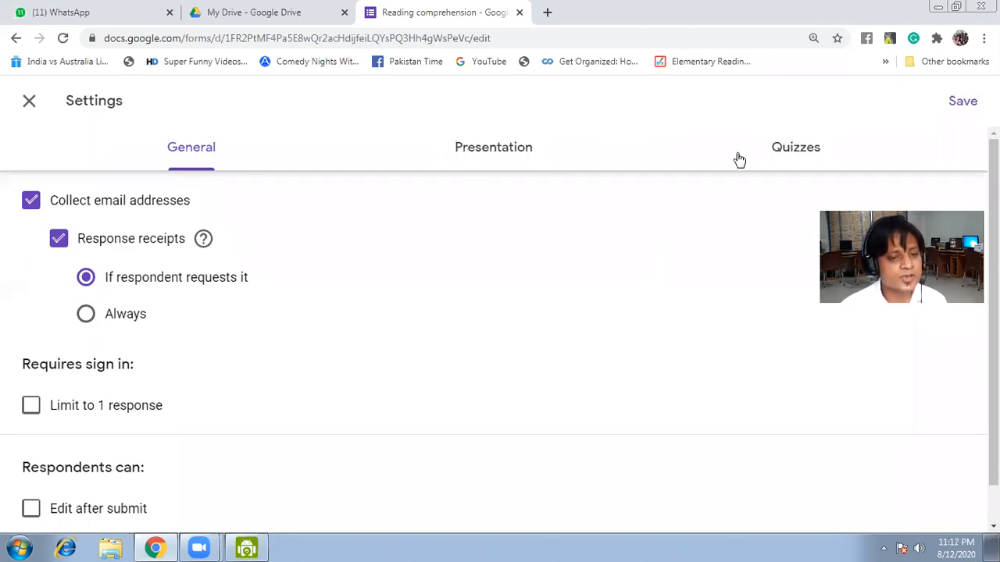
click(801, 159)
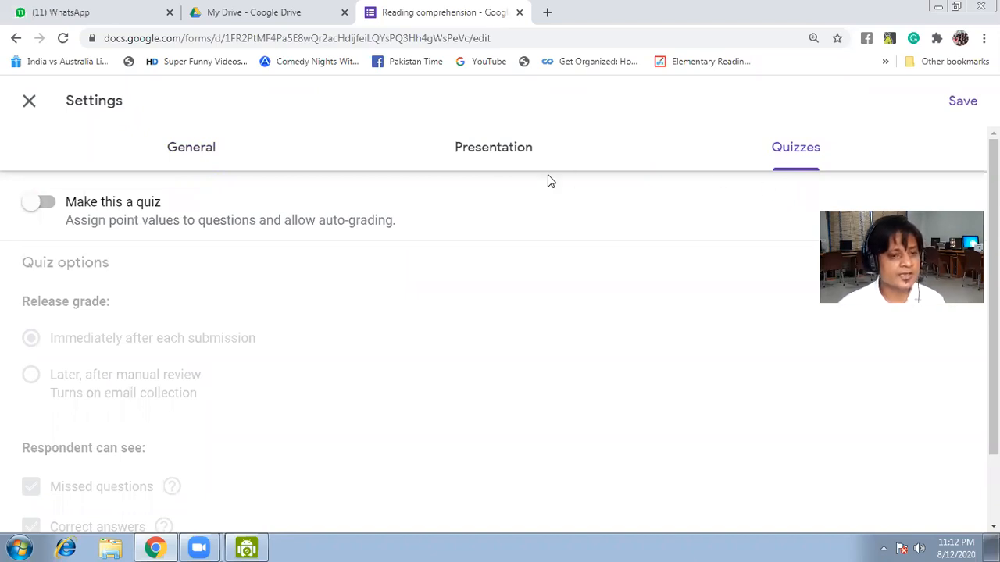
click(39, 206)
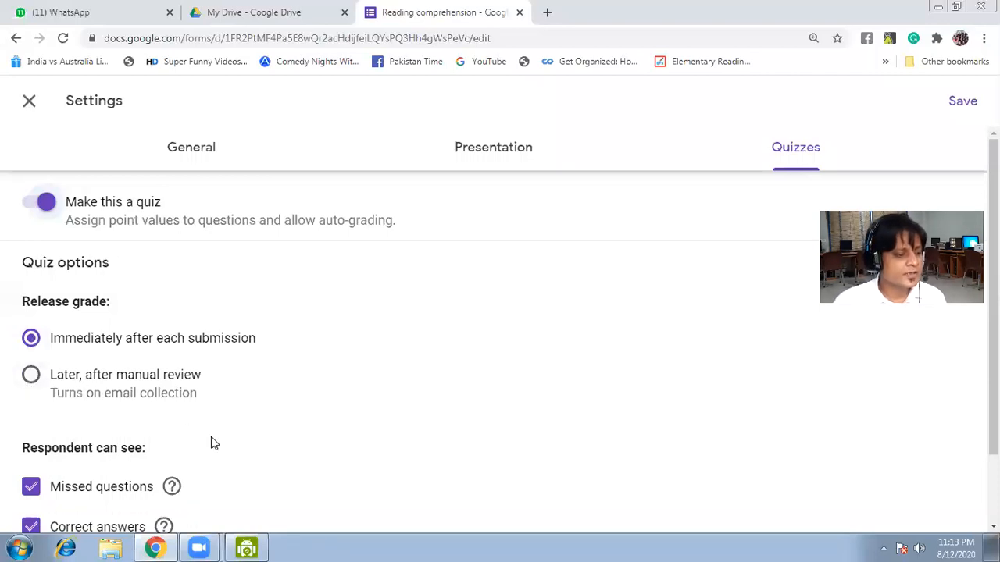
click(315, 482)
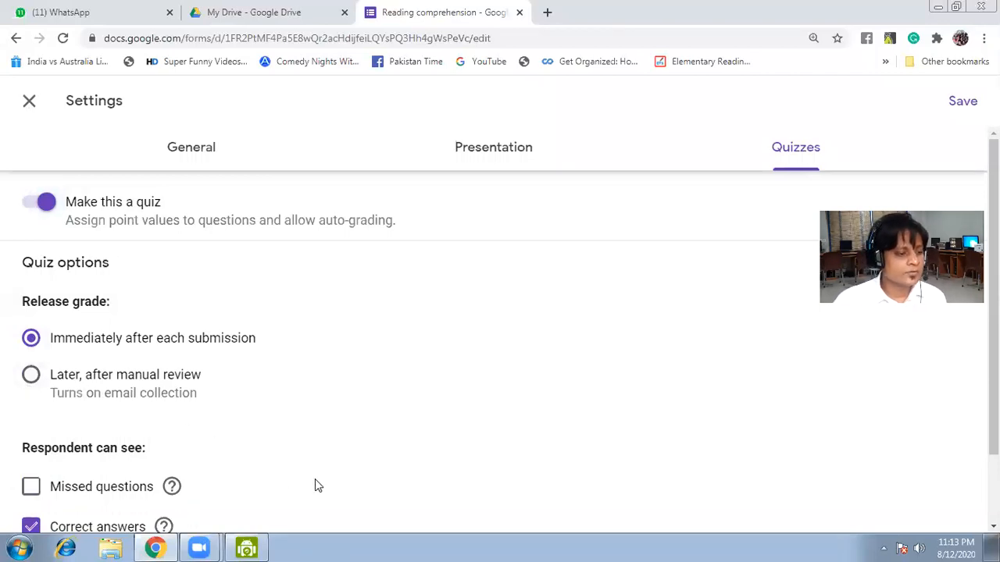
click(28, 486)
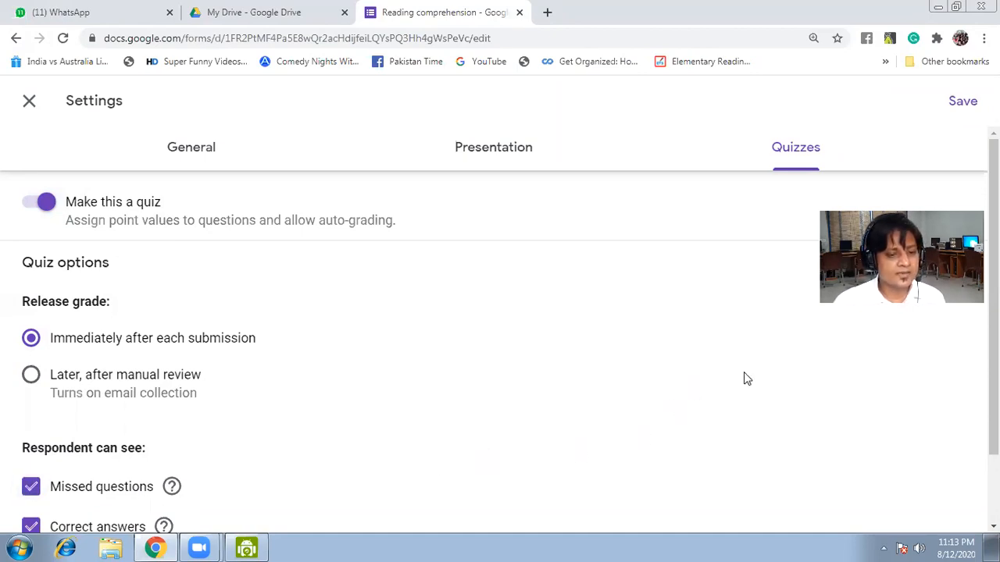
scroll(993, 312, down, 2)
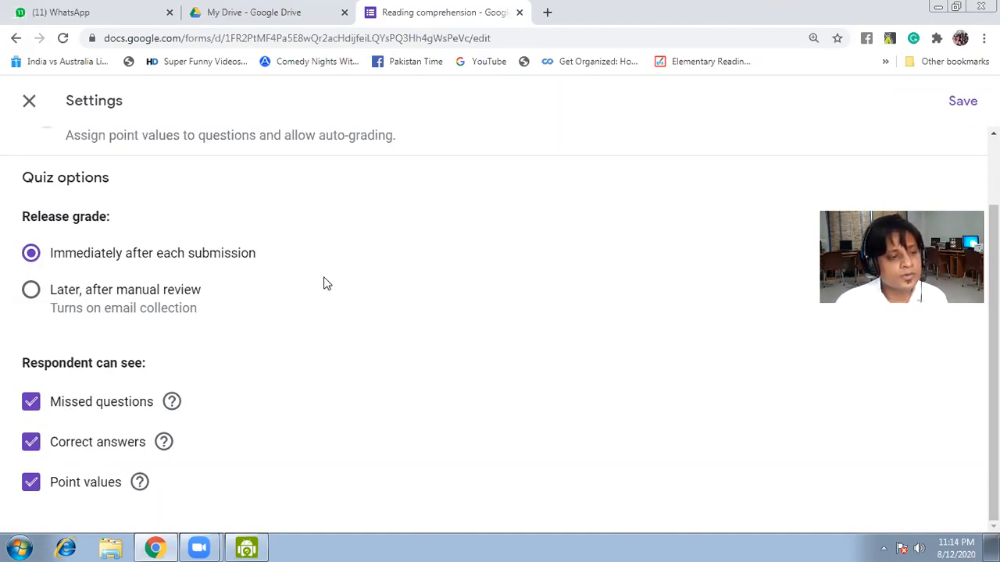
click(962, 103)
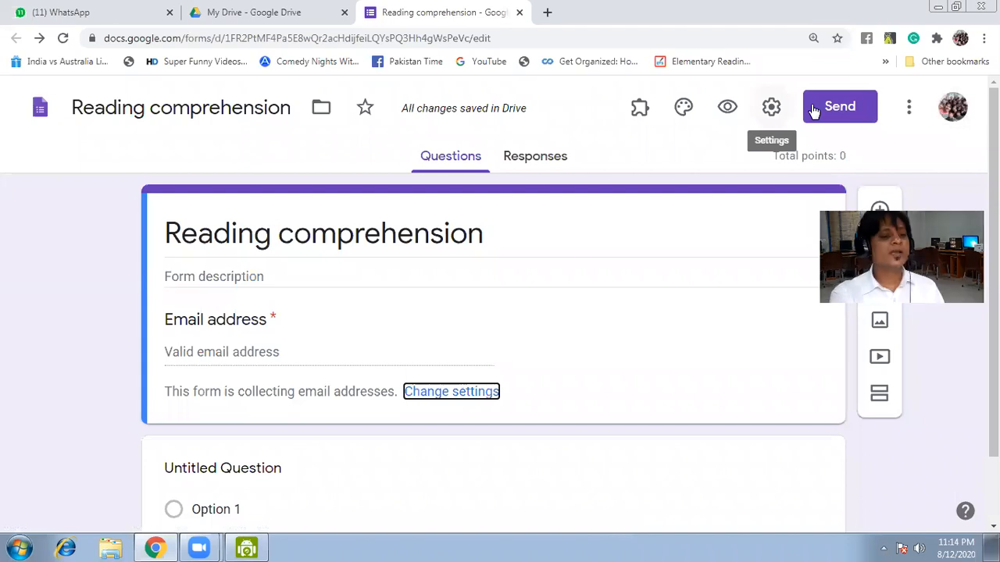
Step: In the form's settings, limit respondents to 1 response and turn on shuffled question order
click(770, 107)
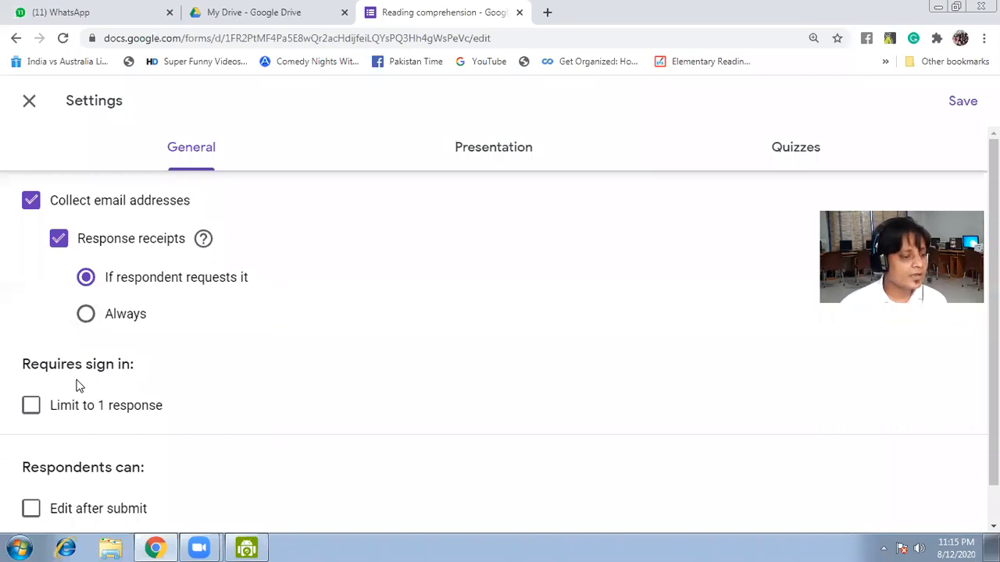
click(31, 410)
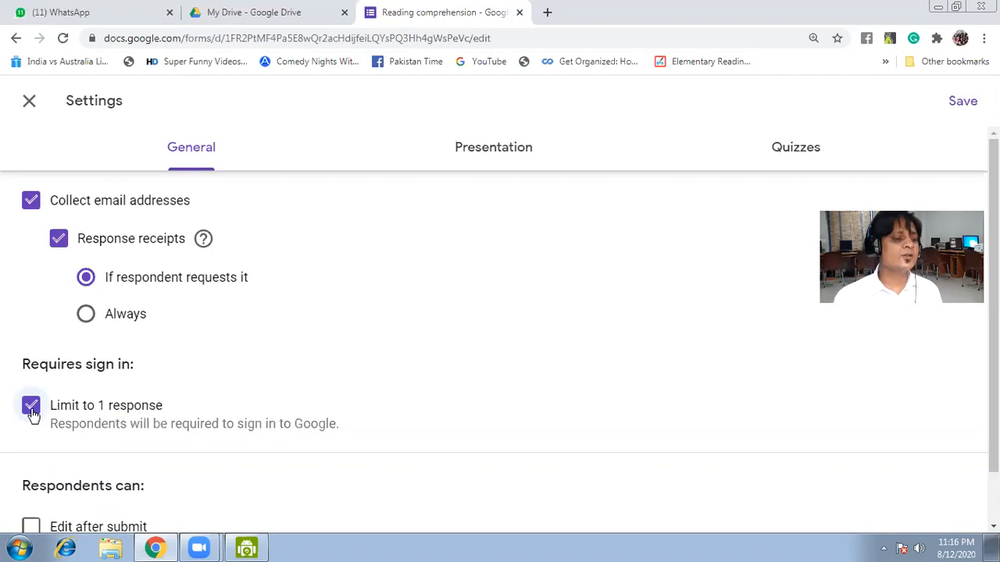
click(31, 407)
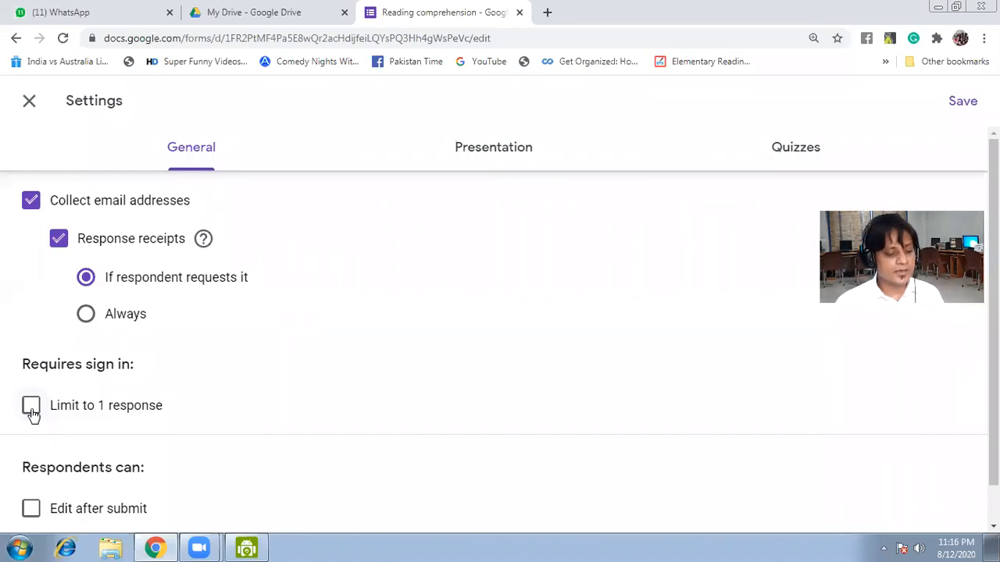
click(31, 407)
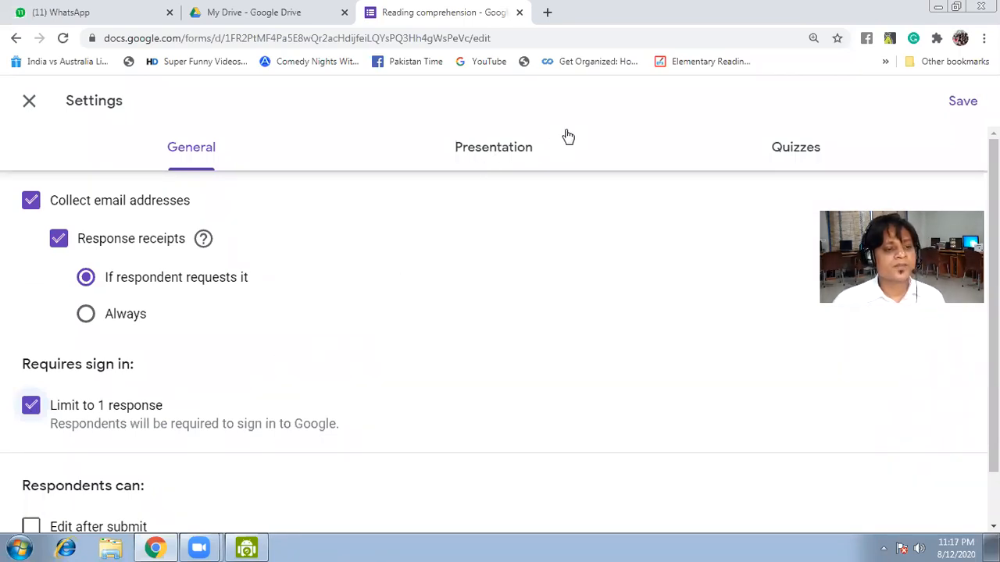
click(496, 151)
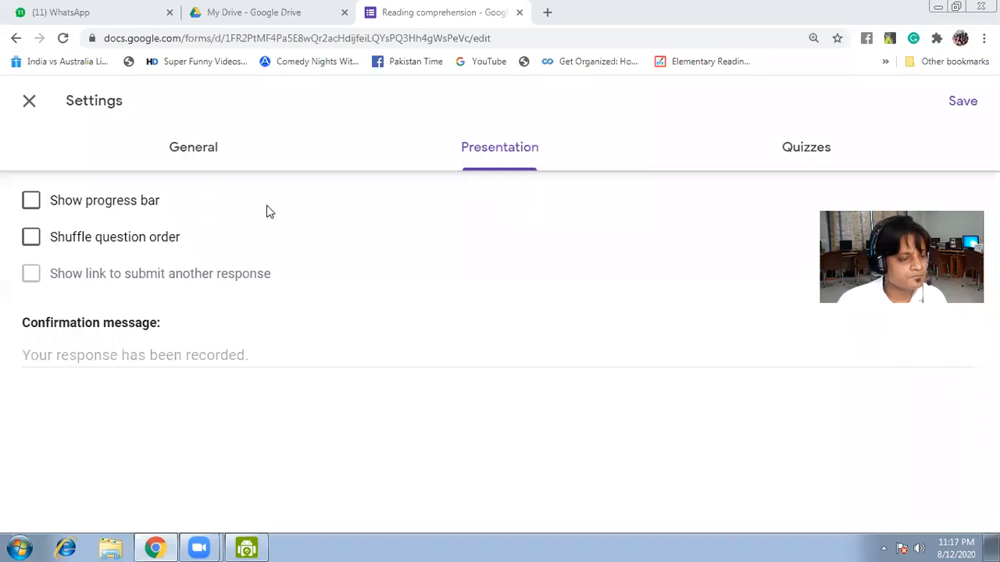
click(31, 238)
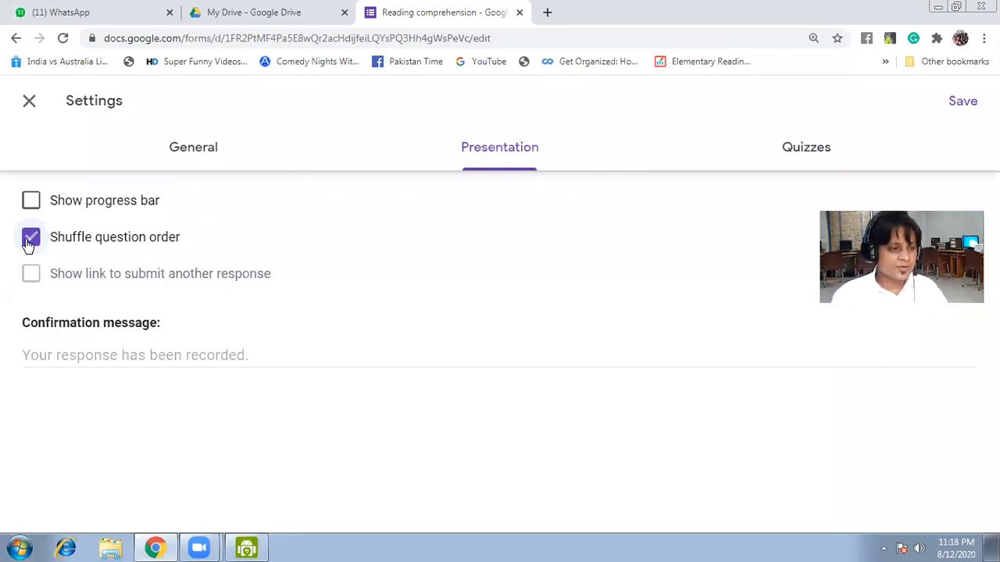
click(125, 356)
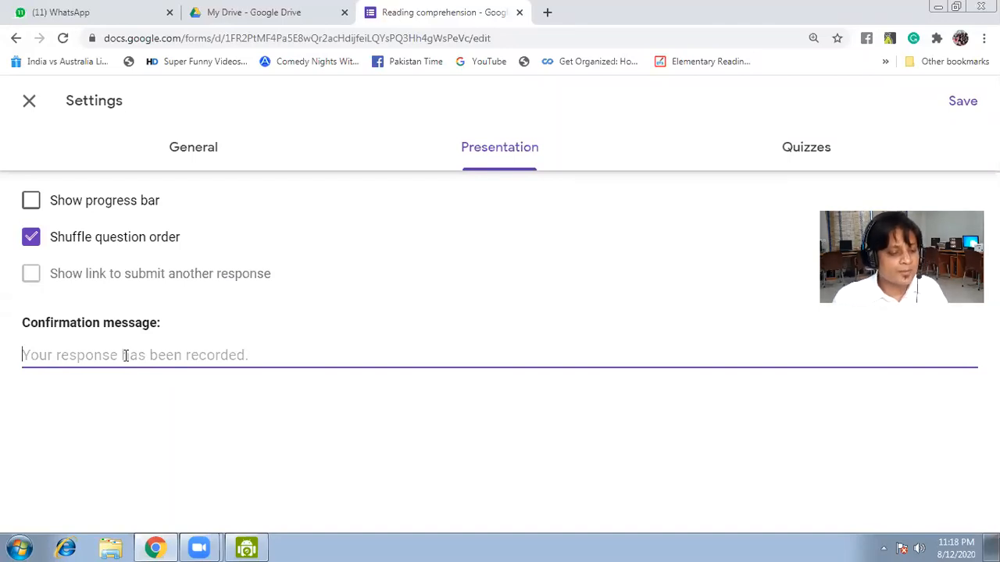
text(You)
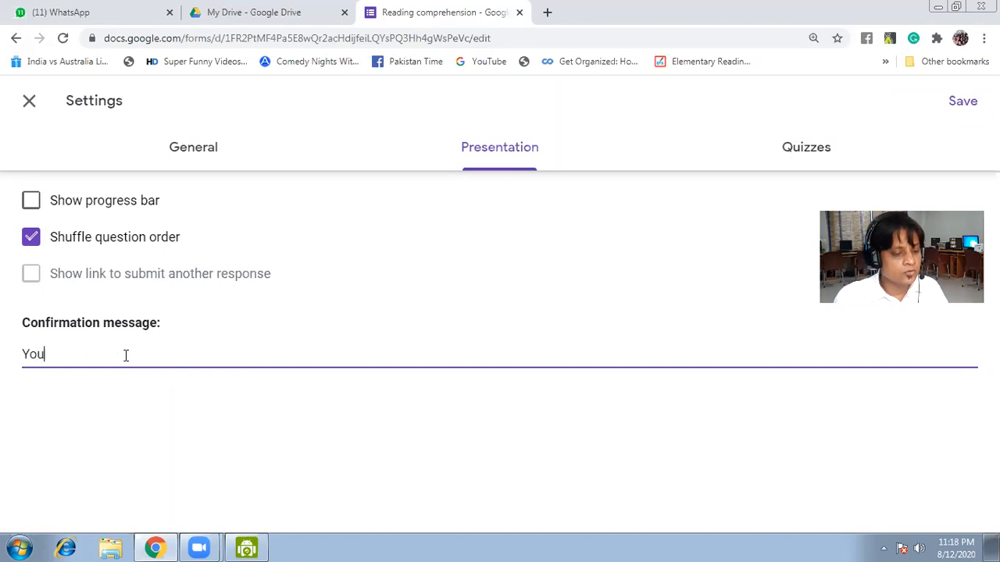
text(r resp)
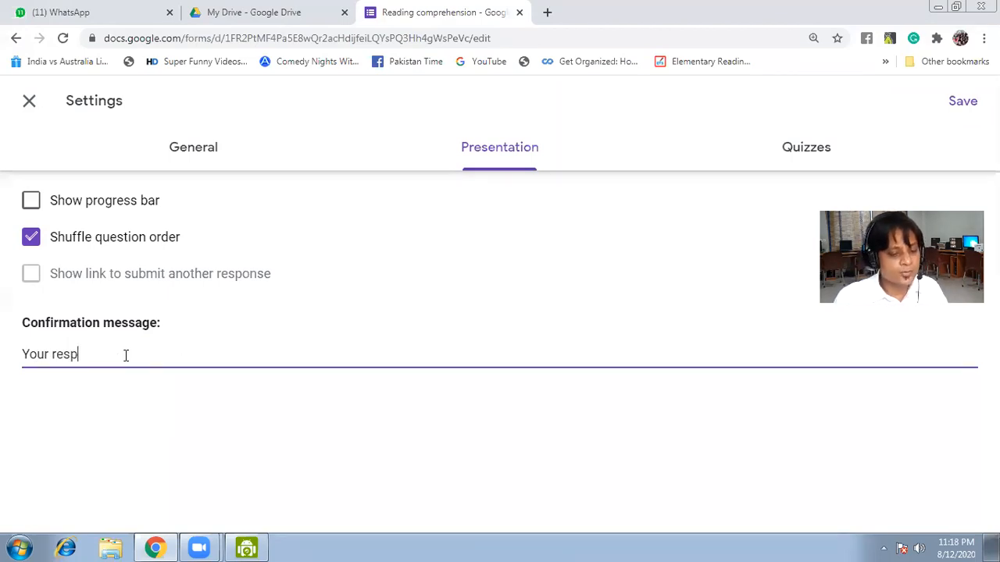
text(onse has)
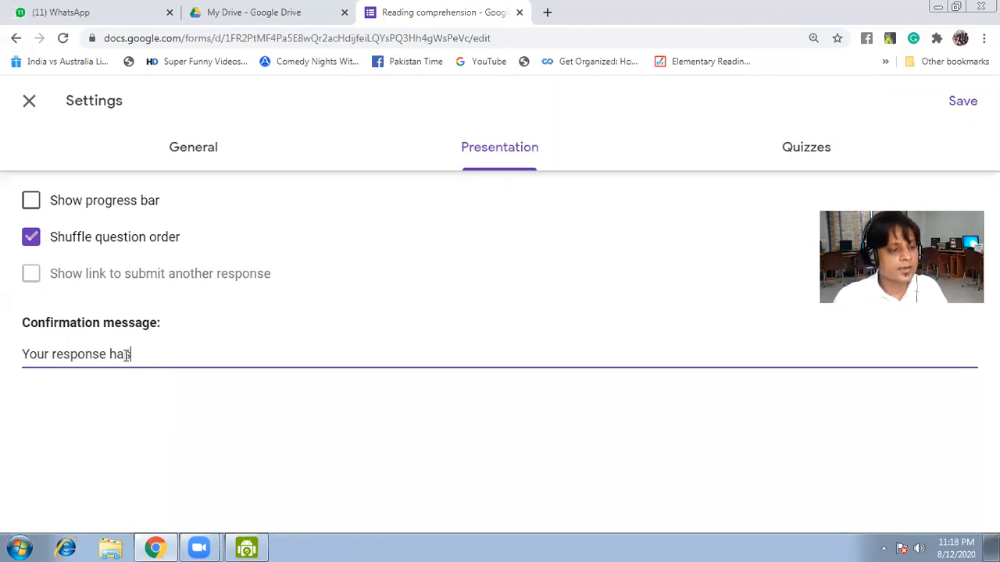
text( been re)
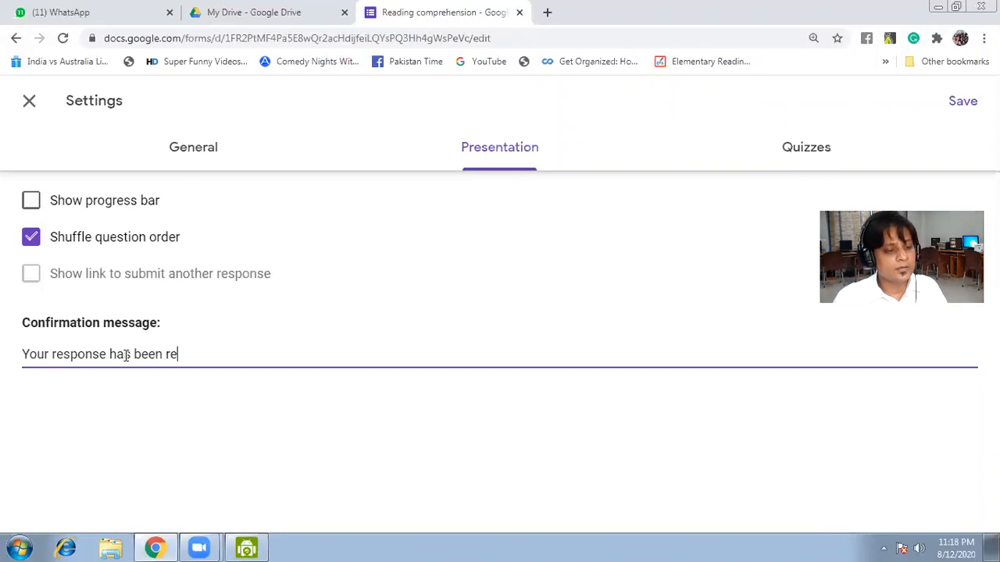
text(corded.)
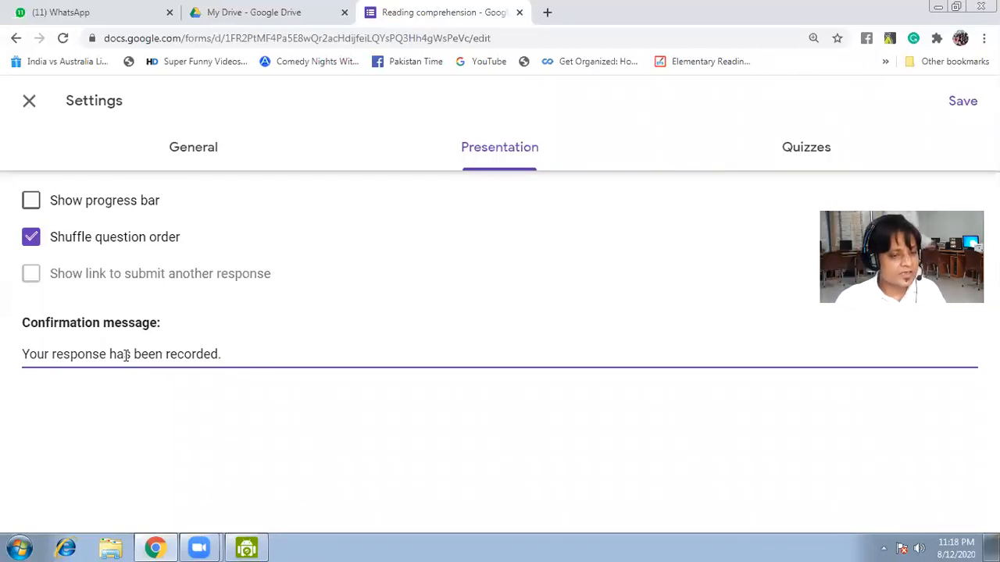
key(BackSpace)
key(BackSpace)
key(BackSpace)
key(BackSpace)
key(BackSpace)
key(BackSpace)
key(BackSpace)
key(BackSpace)
key(BackSpace)
key(BackSpace)
key(BackSpace)
key(BackSpace)
key(BackSpace)
key(BackSpace)
key(BackSpace)
key(BackSpace)
key(BackSpace)
key(BackSpace)
key(BackSpace)
key(BackSpace)
key(BackSpace)
key(BackSpace)
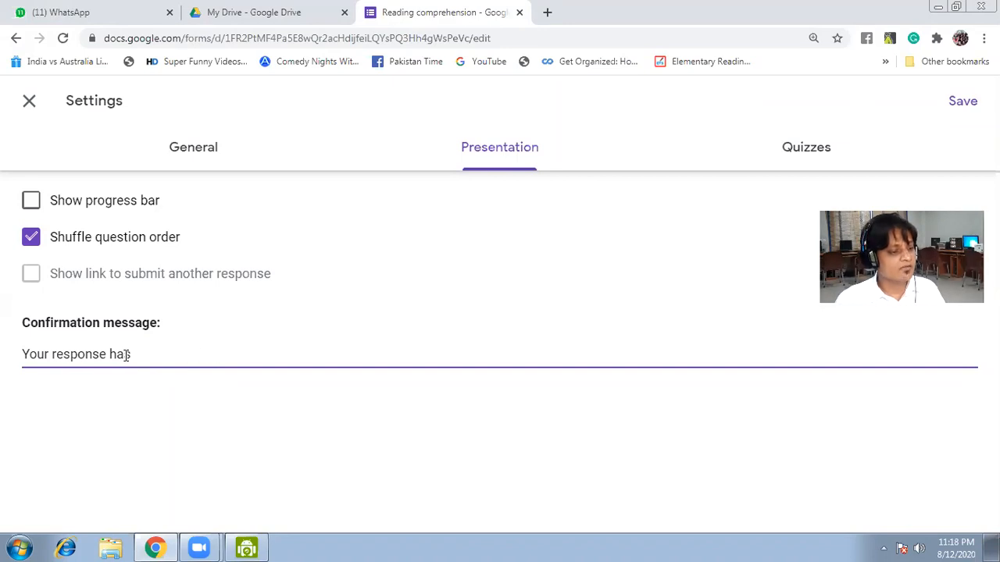
Step: Set the form's confirmation message to "Thank you for attempting questions." and save the settings
text(Thank yu)
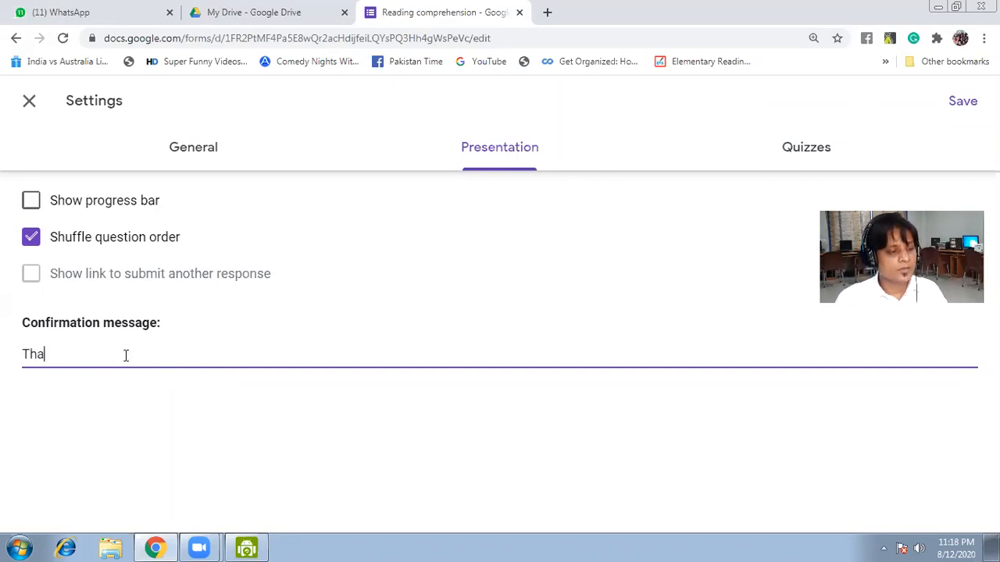
key(BackSpace)
key(BackSpace)
text(ou for attempting )
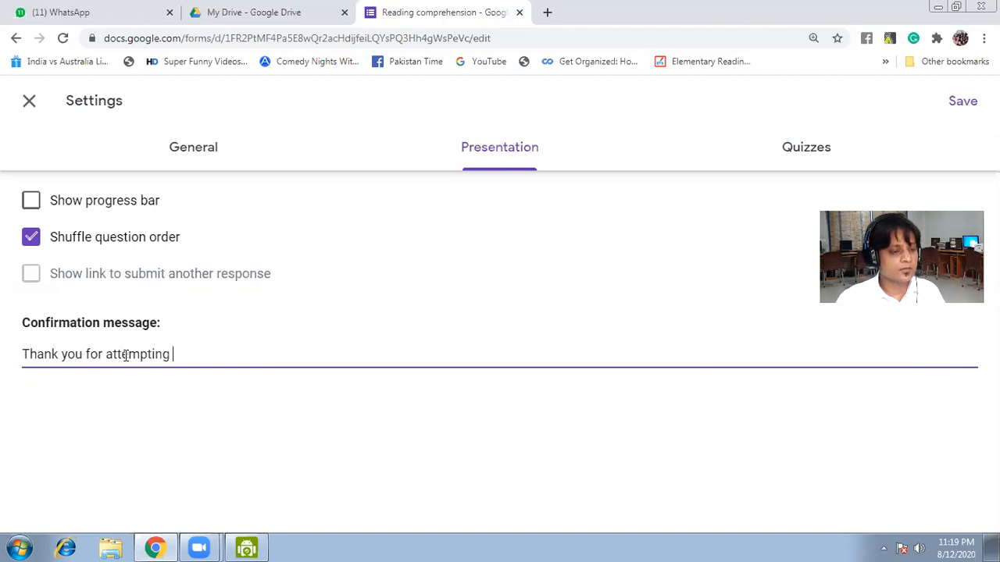
text(questions.)
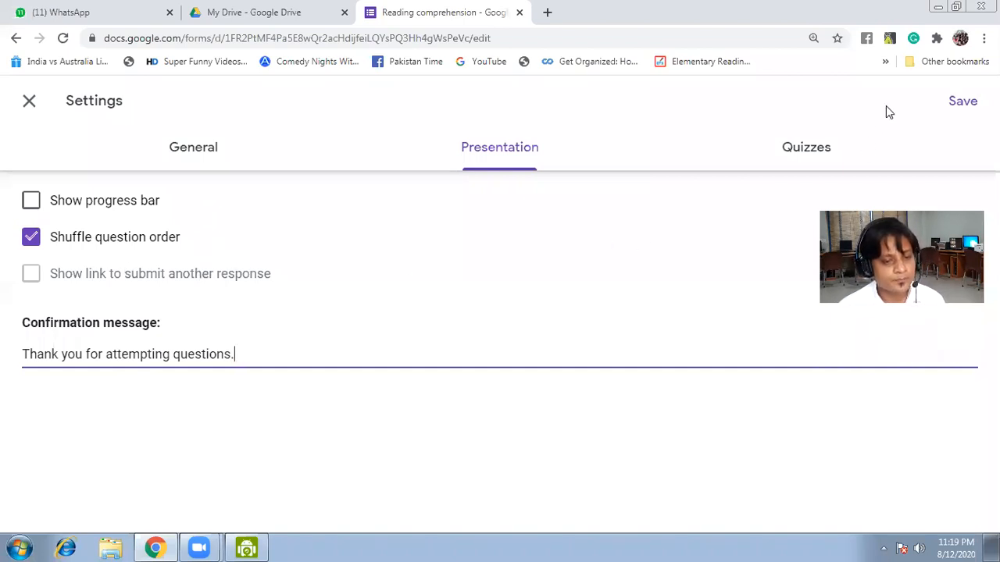
click(962, 103)
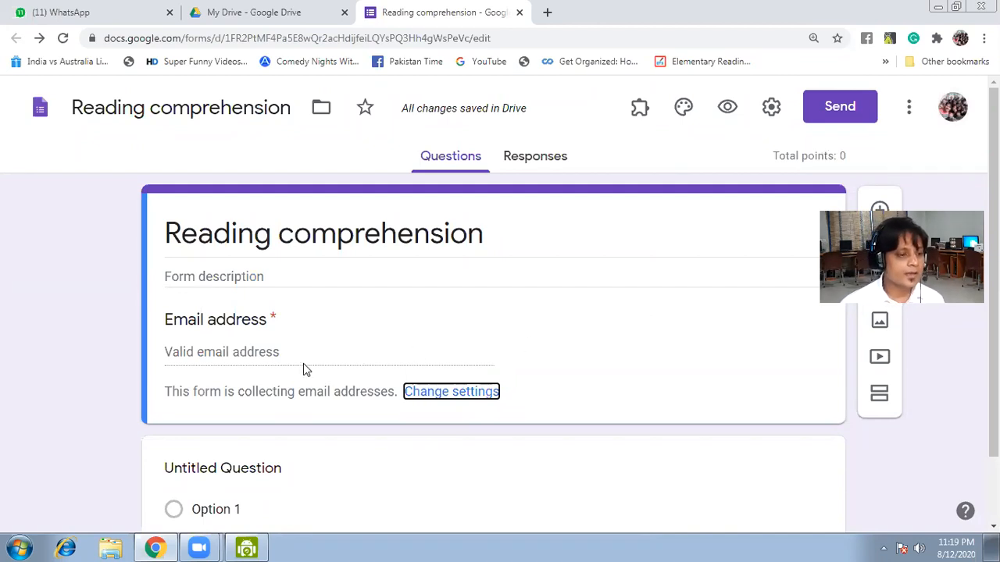
Step: Enter "Attempt all questions" as the form description under the Reading comprehension heading
click(186, 129)
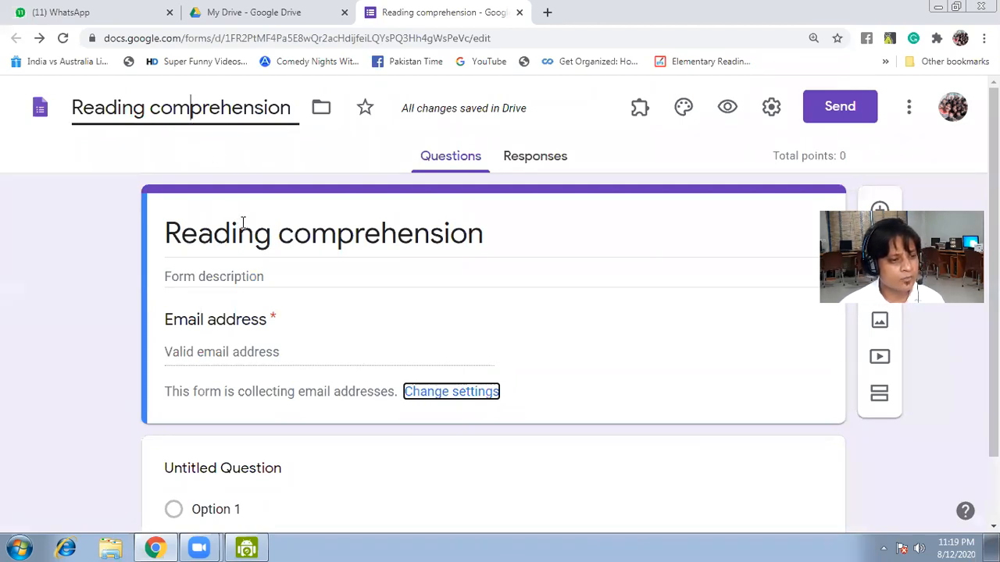
click(230, 276)
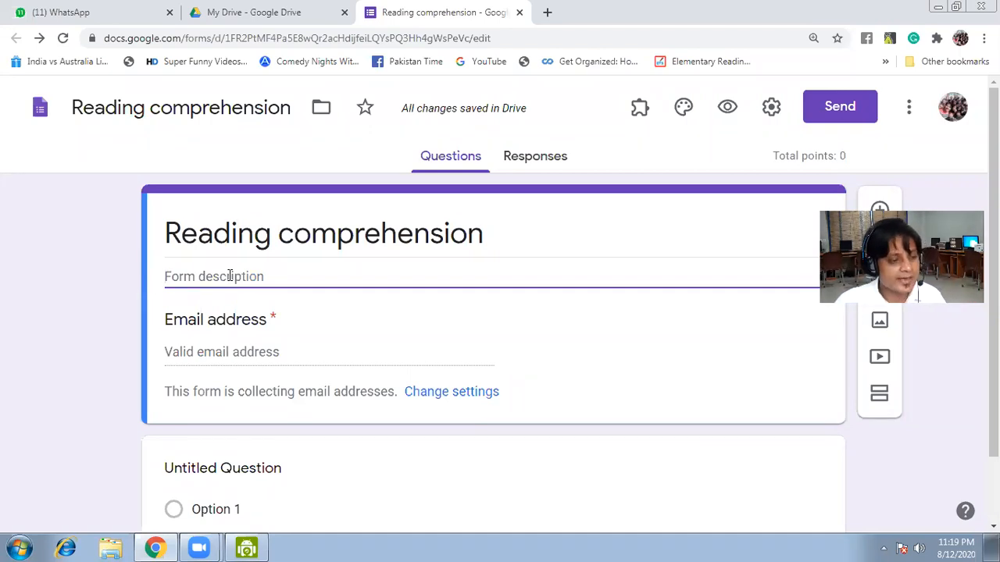
text(Atte)
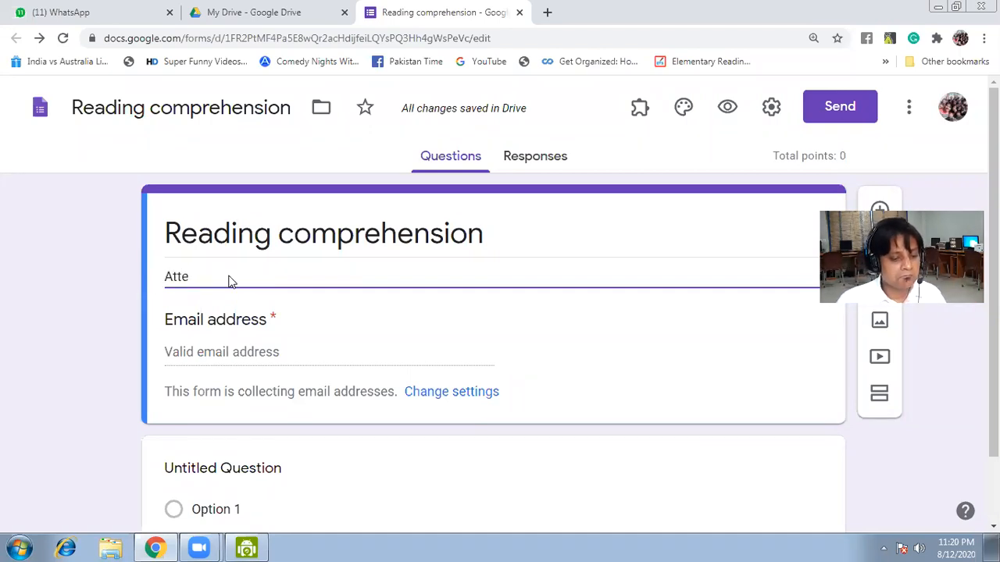
text(m)
text(a)
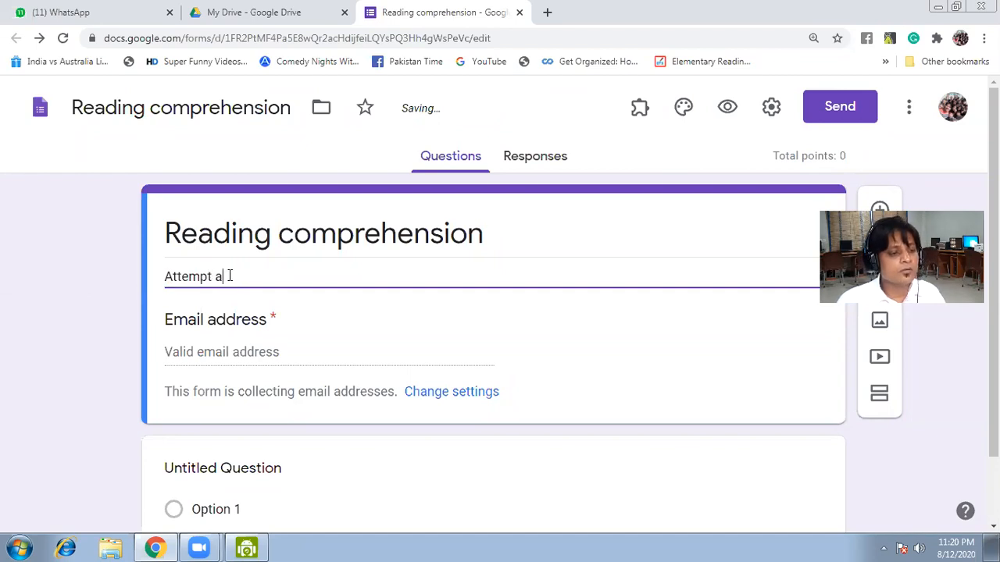
text(ll ques)
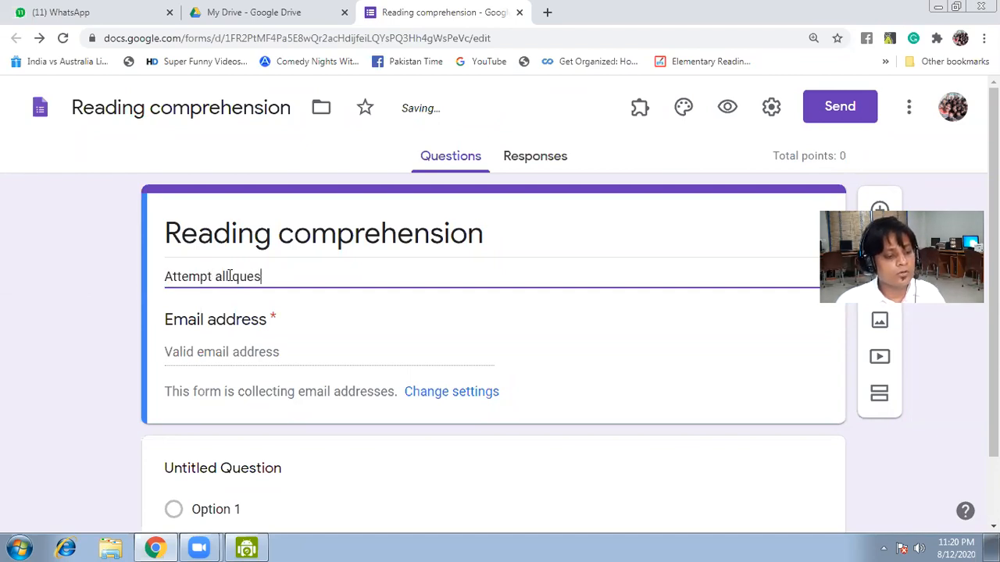
text(tions)
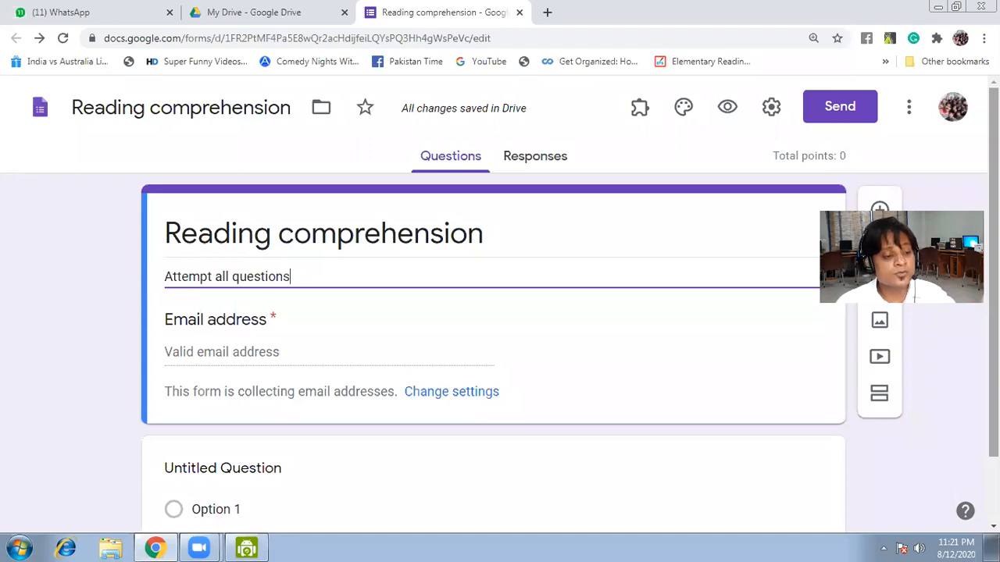
Step: Open the untitled question for editing and look through the available question types
scroll(500, 312, down, 1)
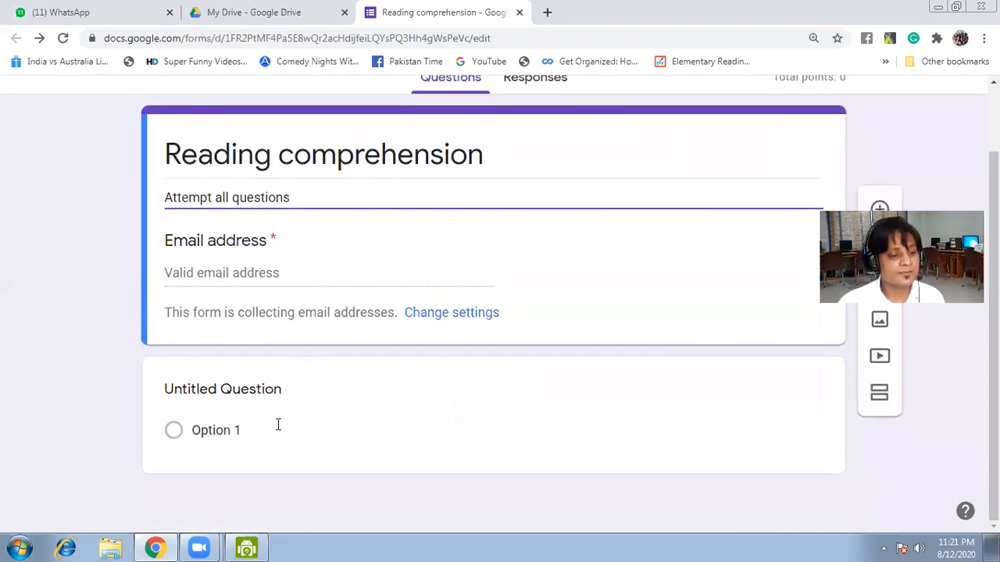
click(232, 389)
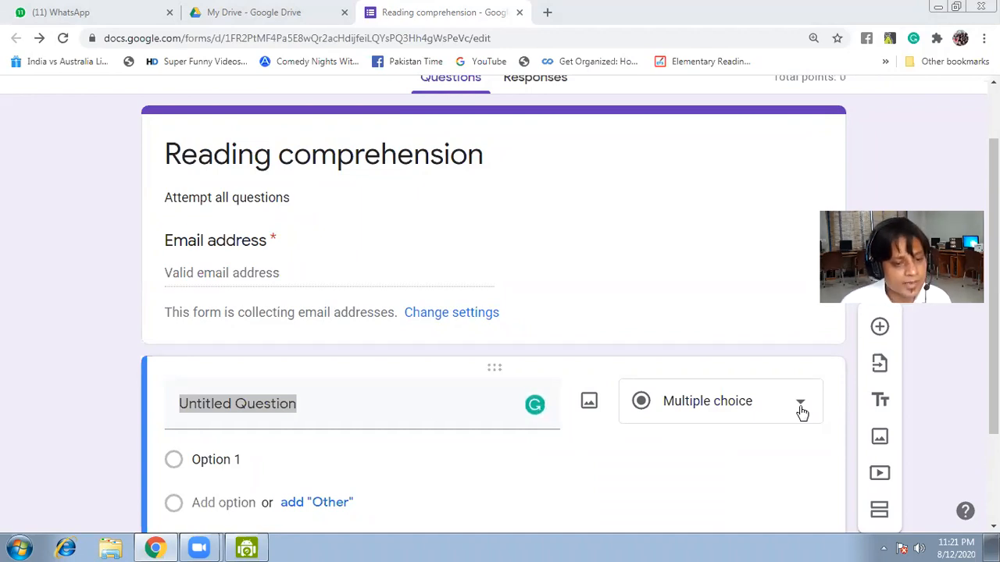
click(801, 411)
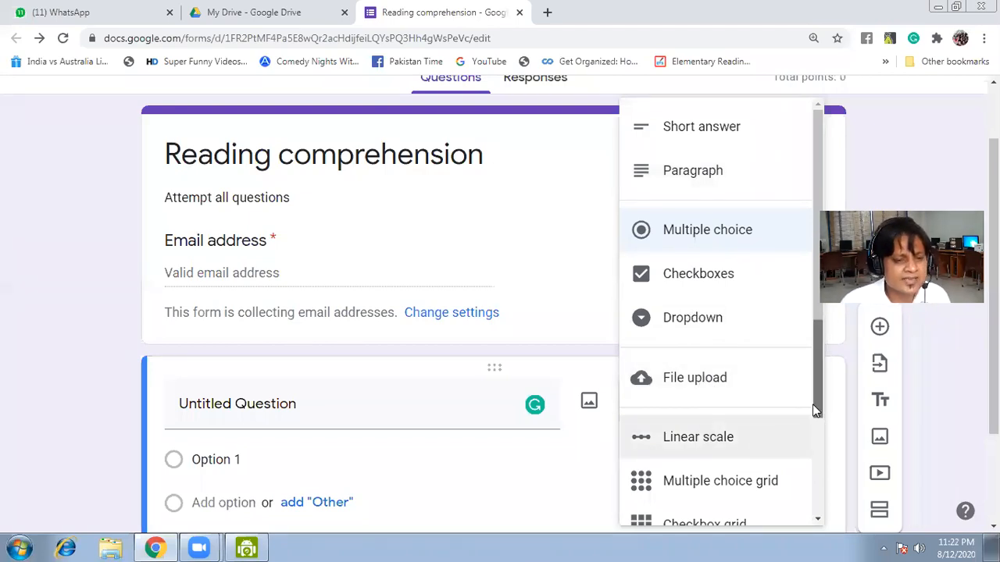
drag(814, 410, 808, 458)
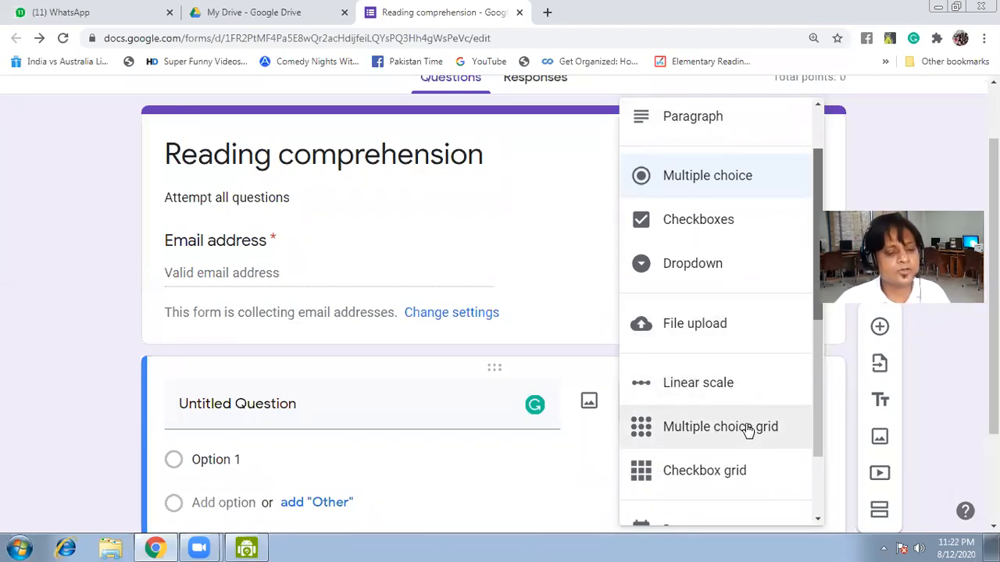
drag(821, 440, 817, 495)
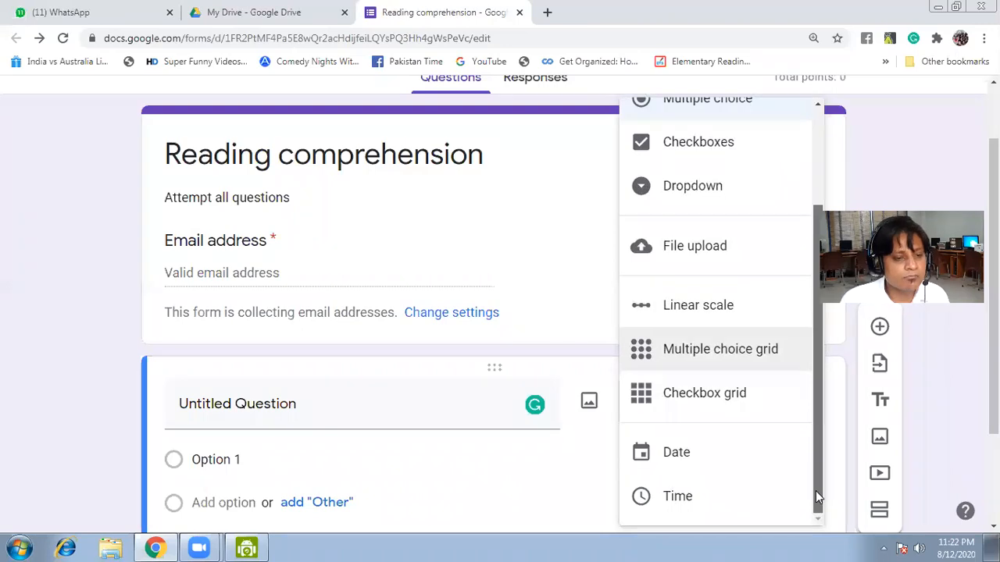
drag(819, 446, 822, 326)
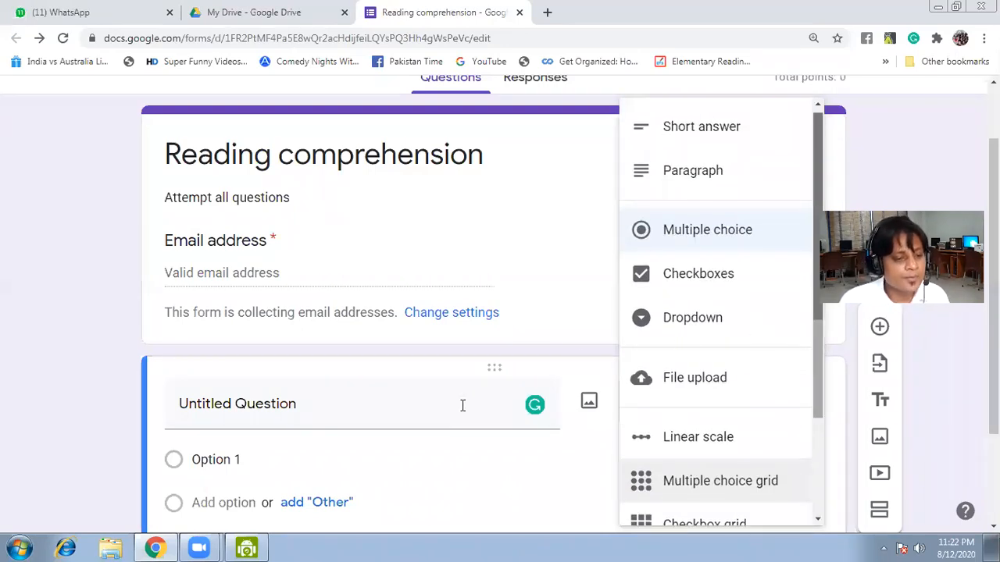
Step: Replace the untitled question's title with "Name"
click(462, 403)
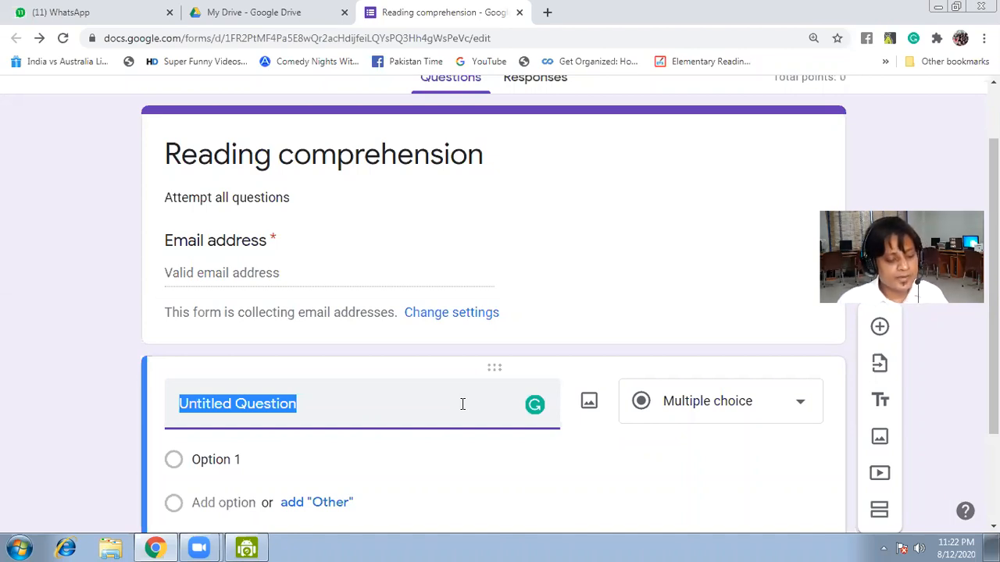
text(Ne)
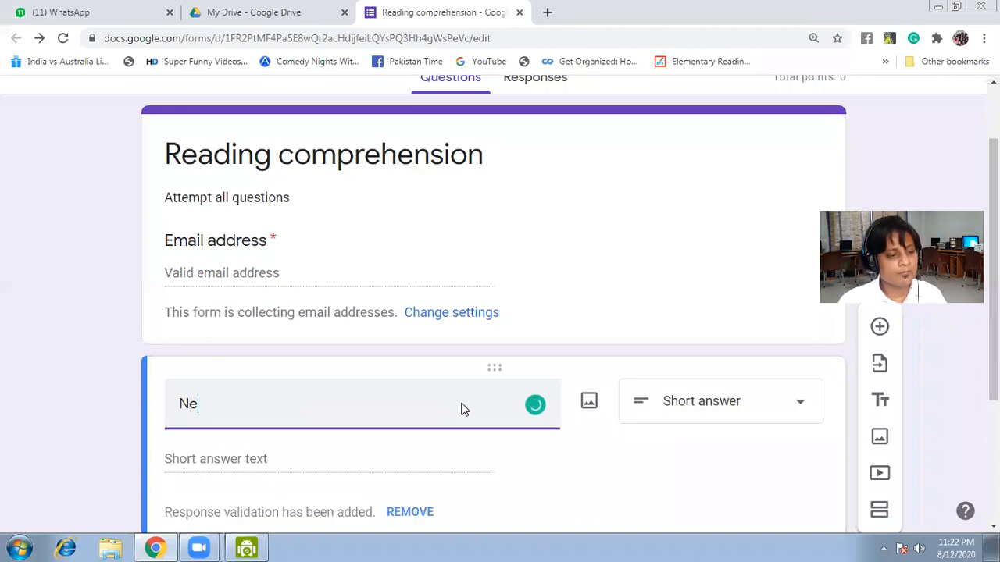
key(BackSpace)
text(a)
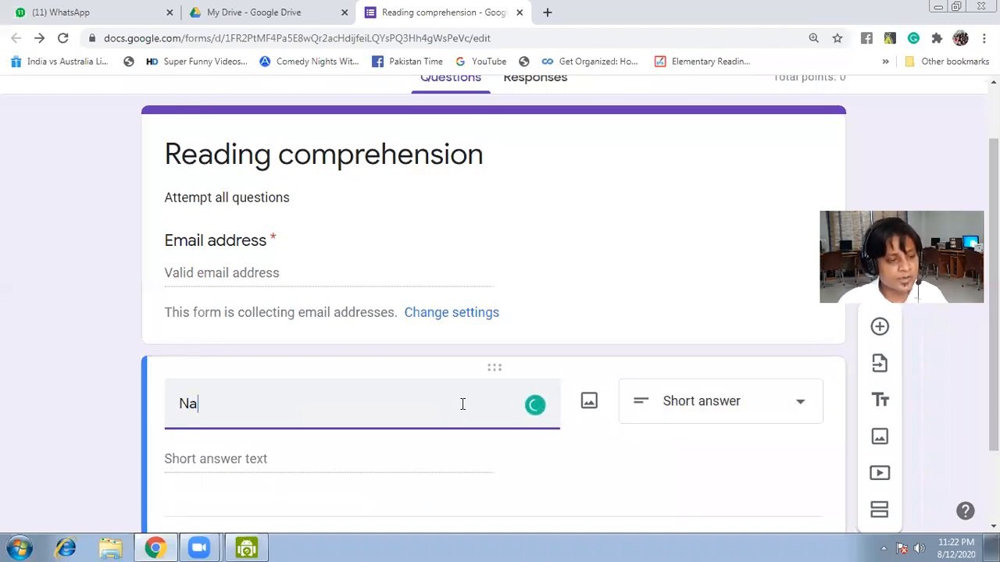
key(BackSpace)
text(me)
key(BackSpace)
key(BackSpace)
text(a)
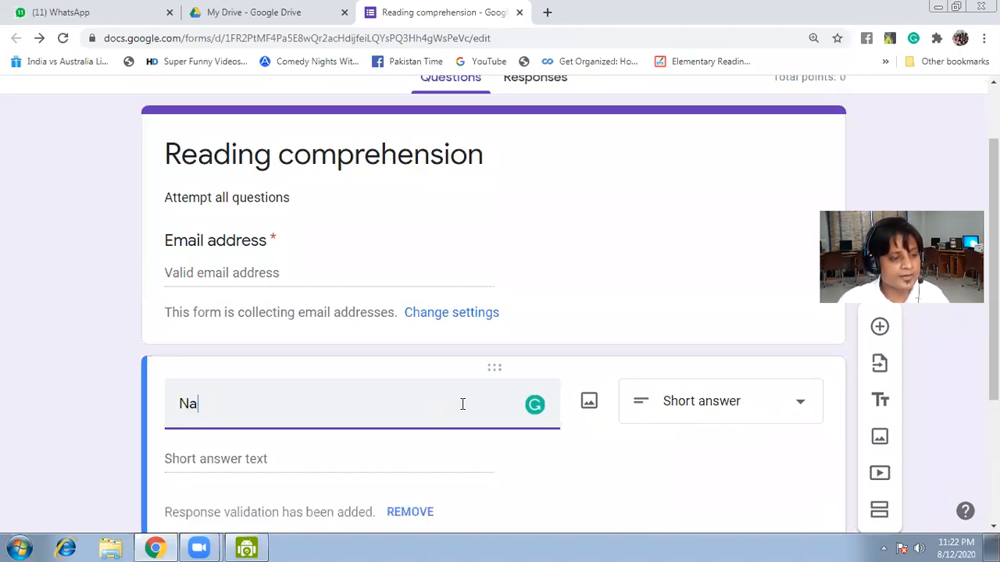
text(m)
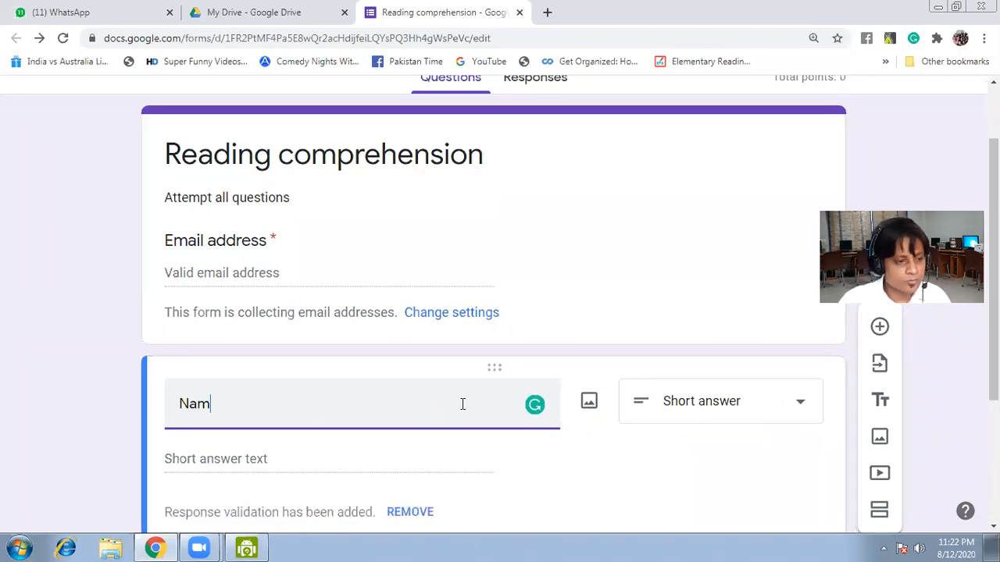
text(e)
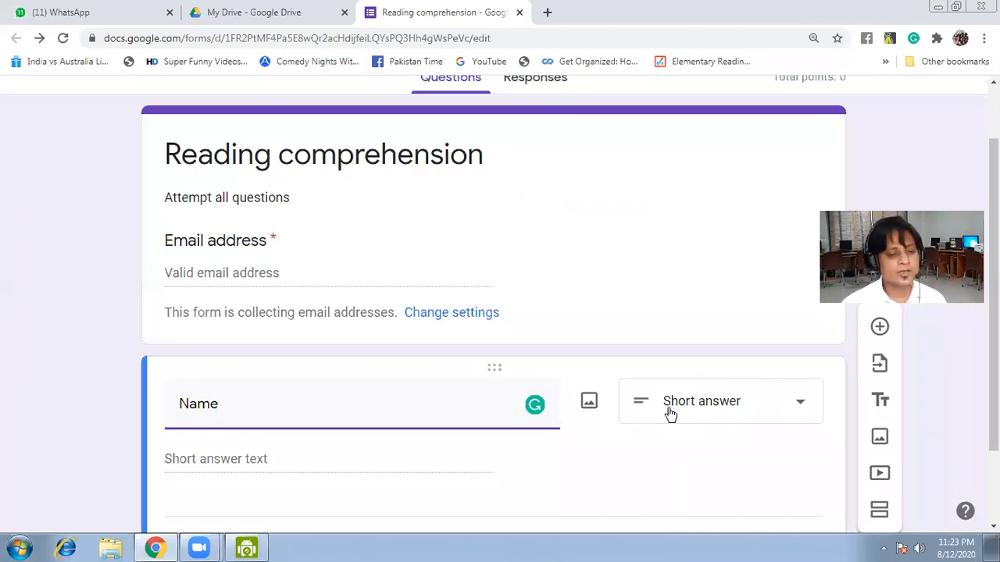
Step: Switch the Name question's type to Multiple choice and back to Short answer
click(809, 412)
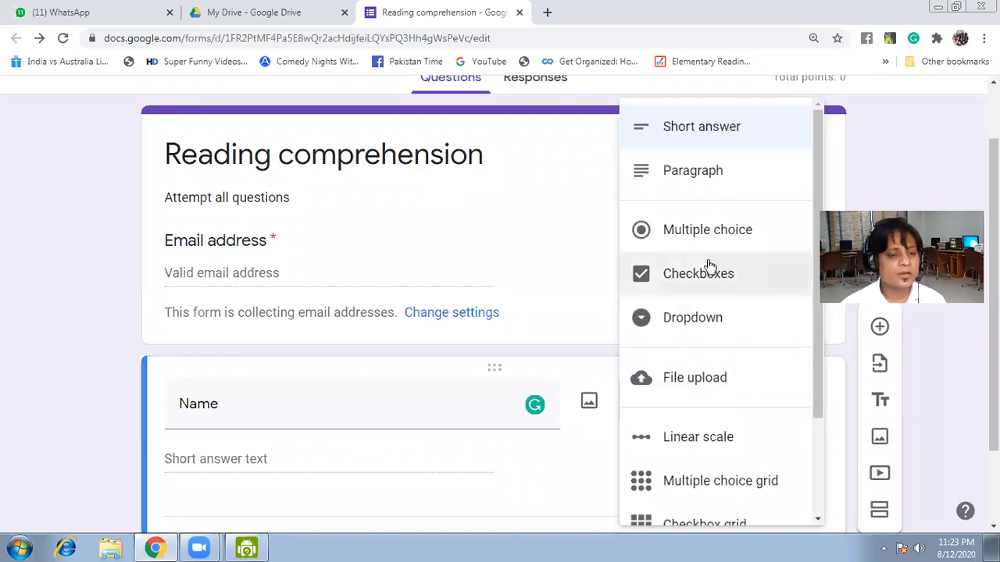
click(691, 226)
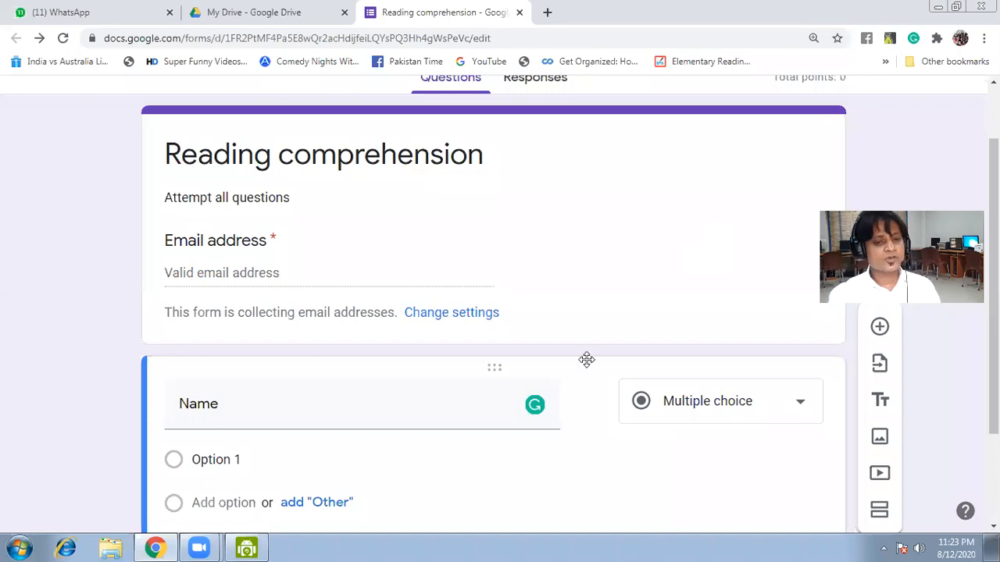
click(414, 418)
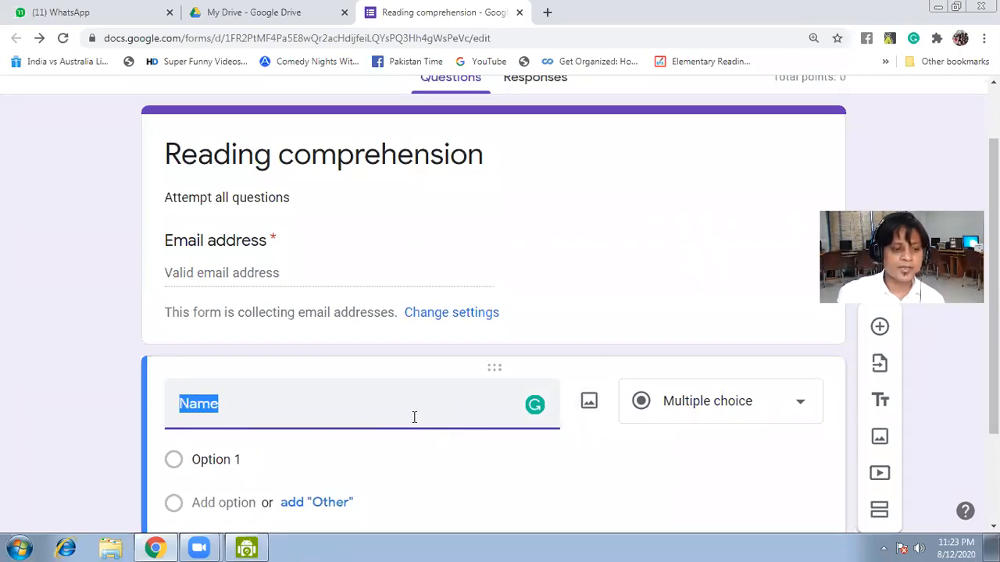
click(802, 404)
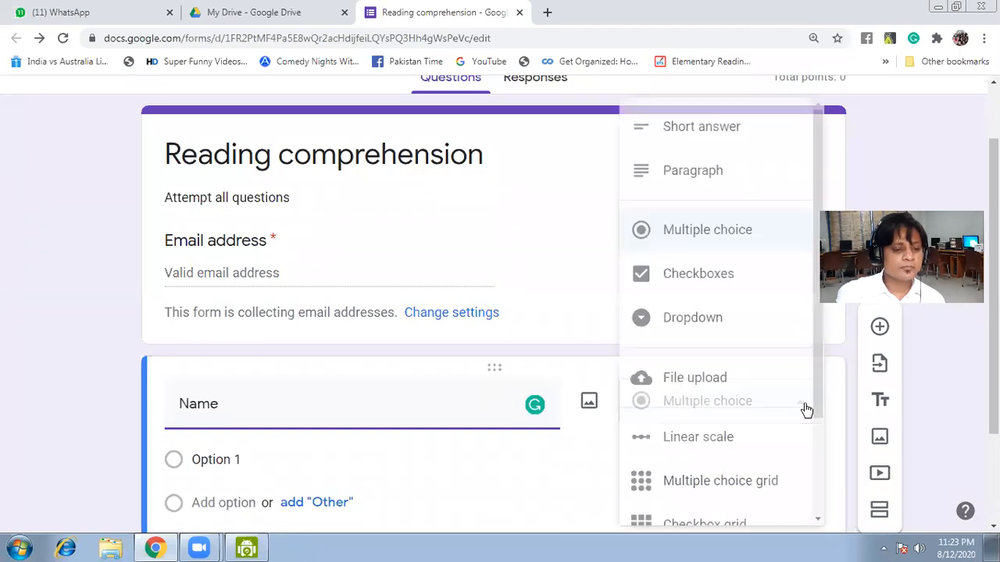
click(680, 138)
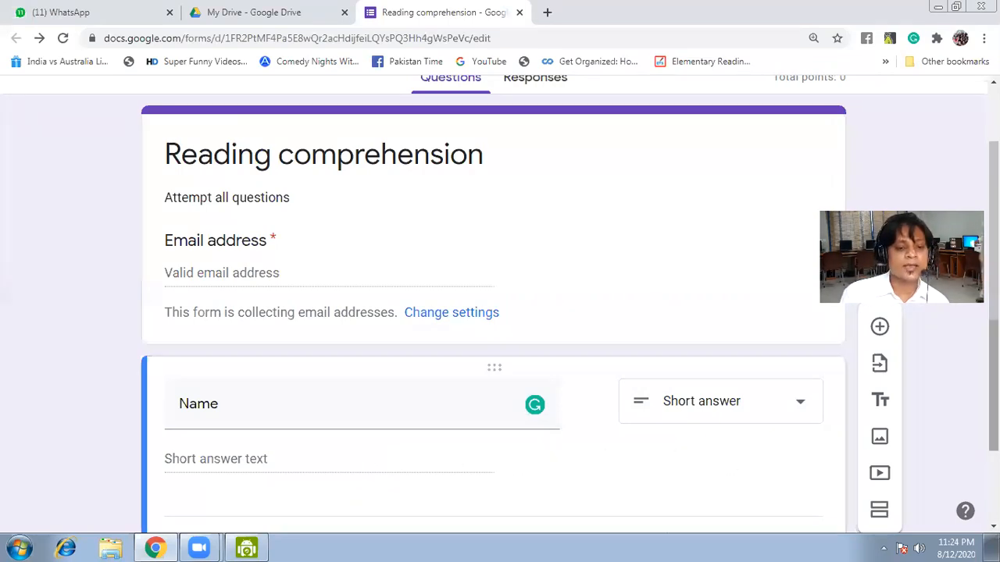
scroll(492, 351, down, 1)
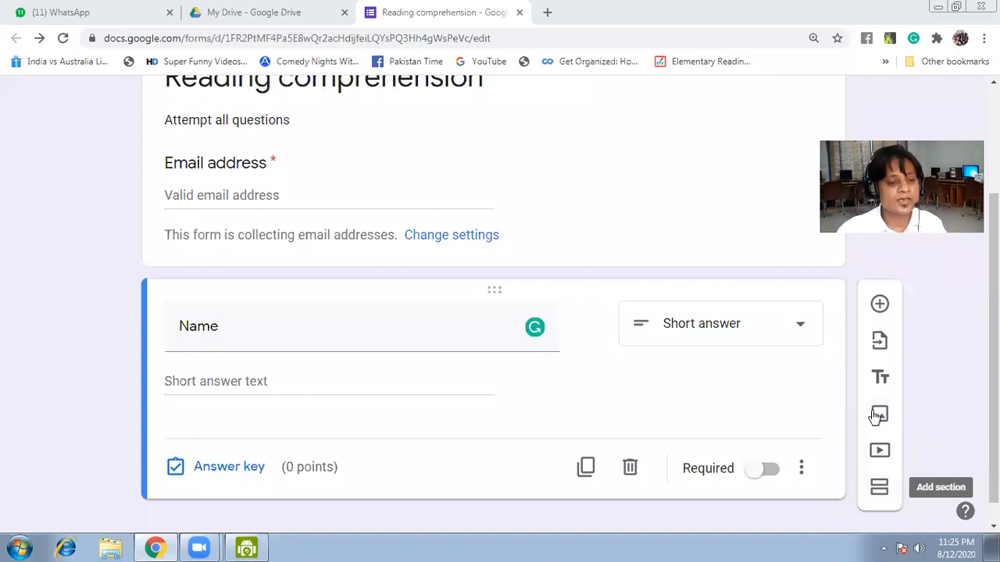
Step: Add a multiple-choice question below Name, starting its title with "Who was Mr." followed by the character's surname
click(880, 306)
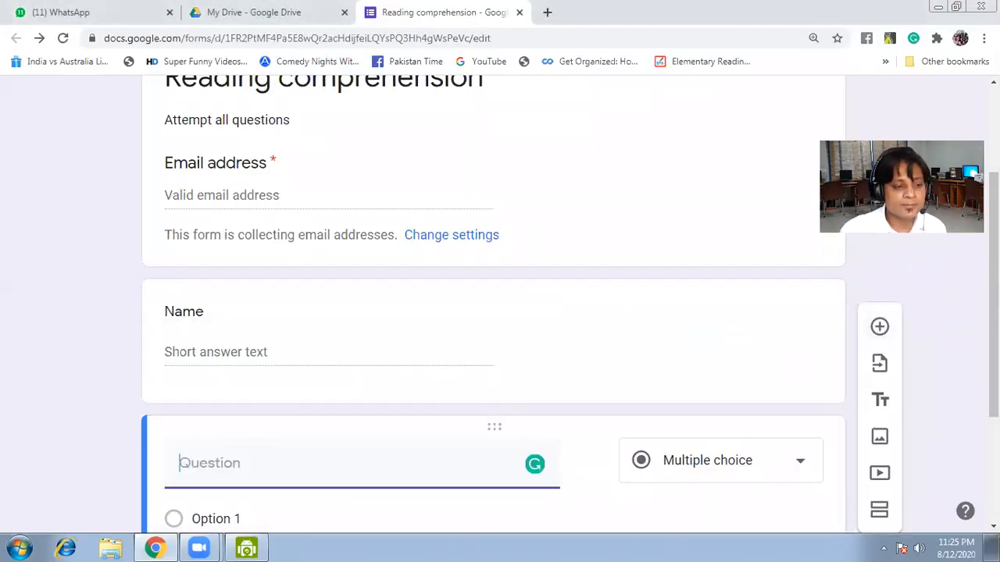
drag(994, 328, 994, 431)
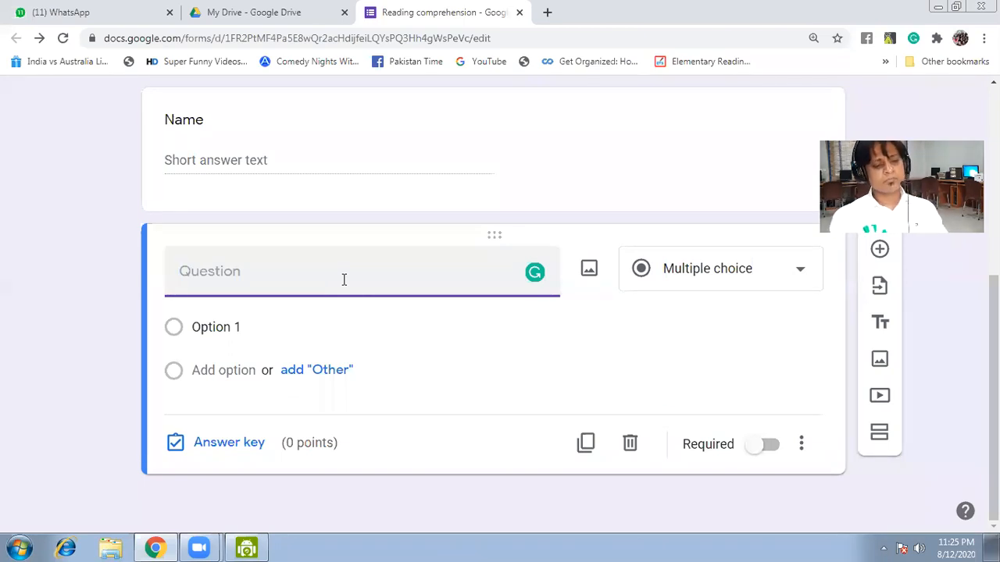
text(Who was)
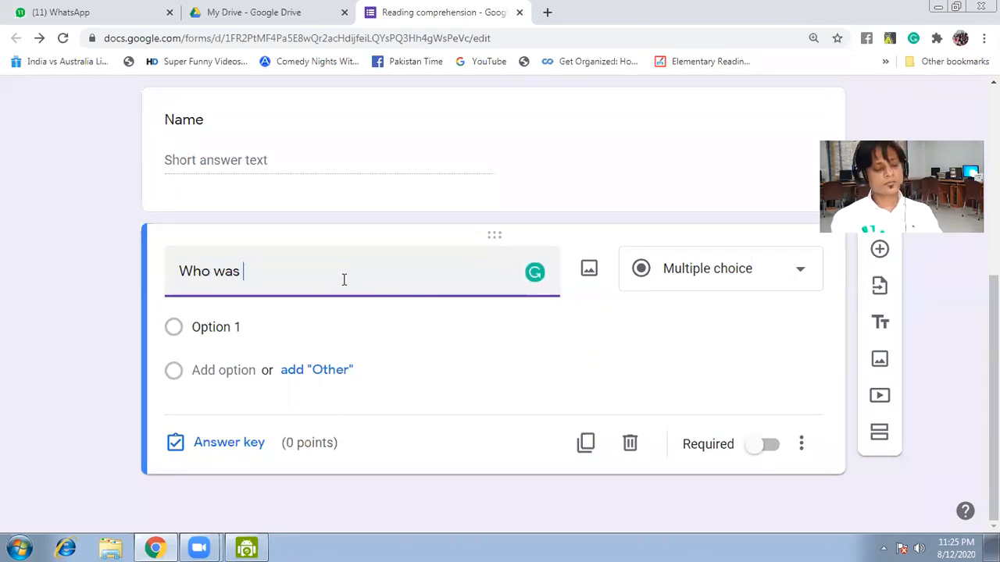
text( Mr)
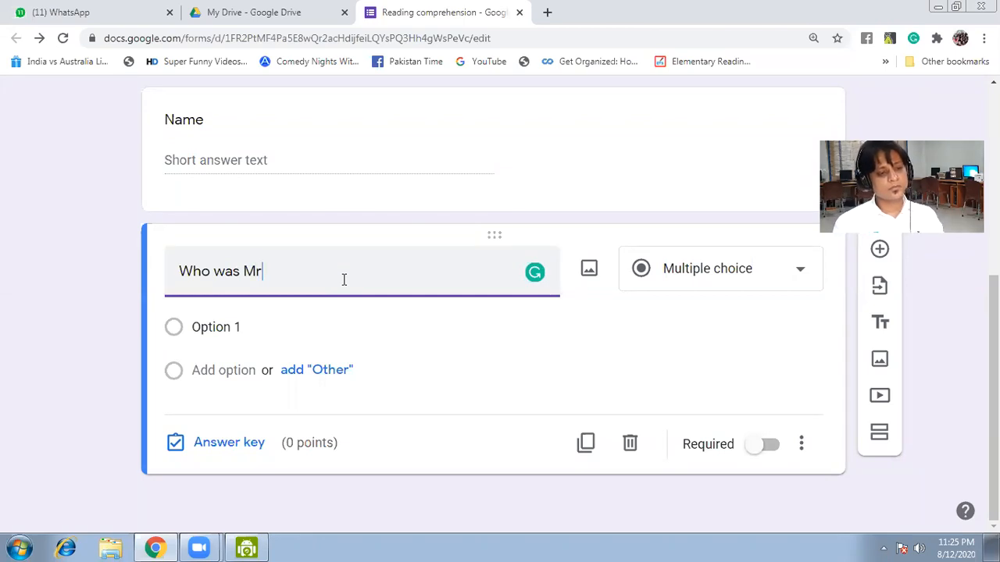
text(. Johsnon)
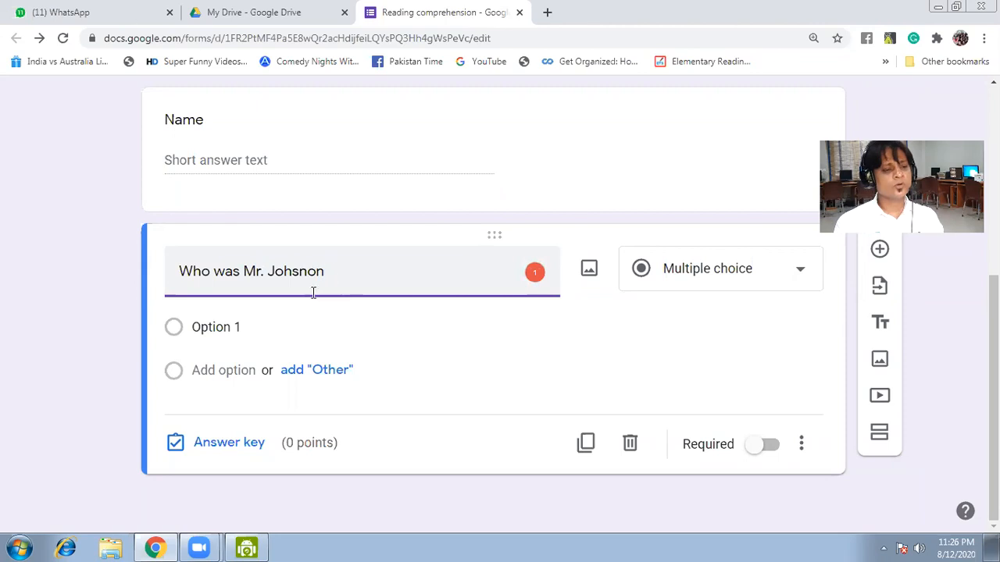
Step: Try to apply the suggested punctuation change to the new question's title and add a question mark at its end
mouse_move(252, 279)
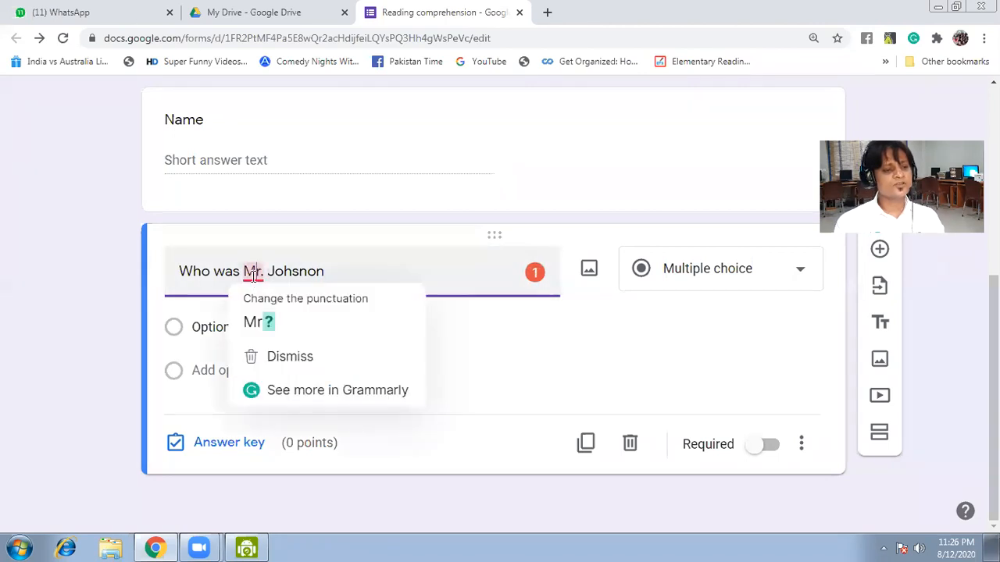
click(275, 322)
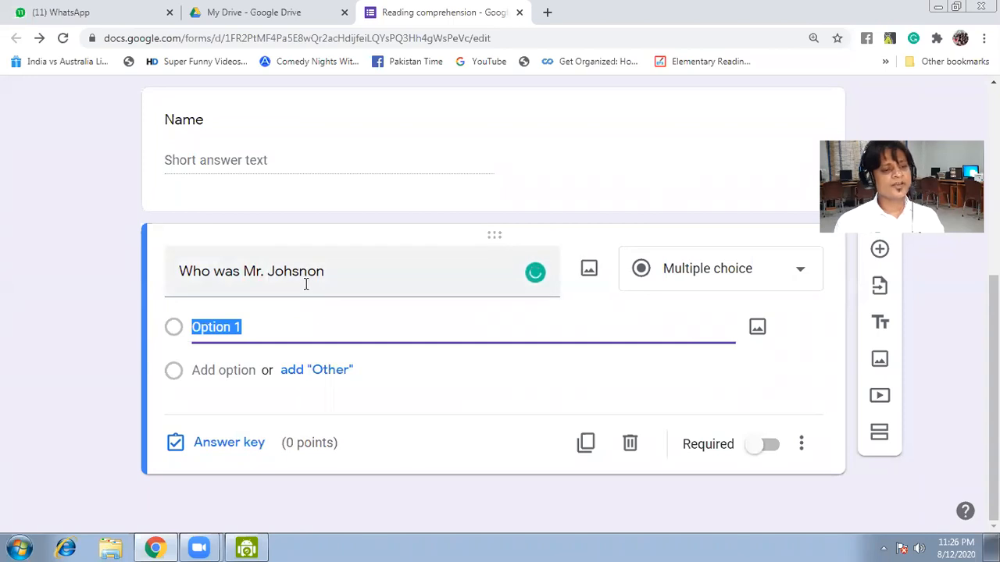
click(337, 274)
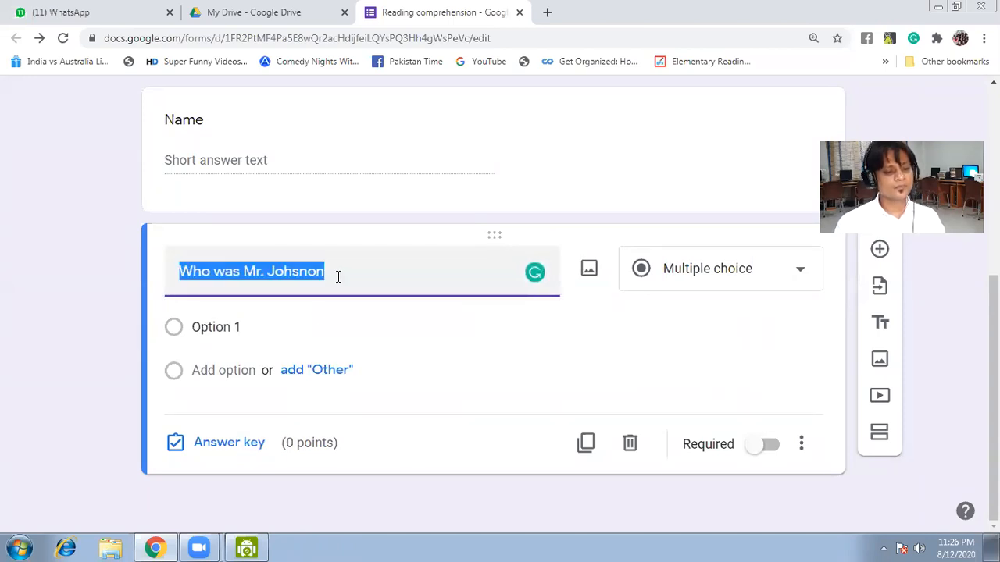
click(337, 276)
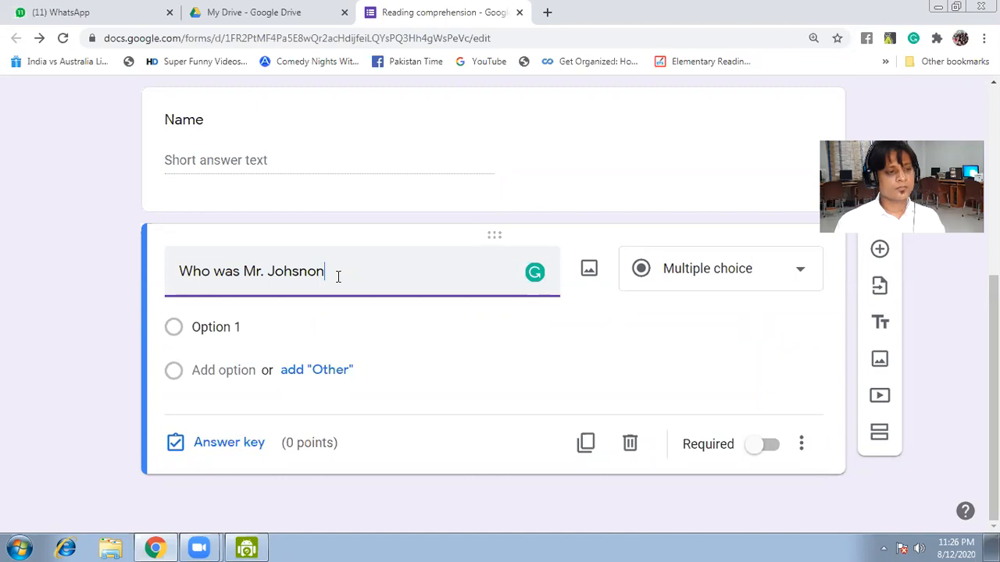
text(?)
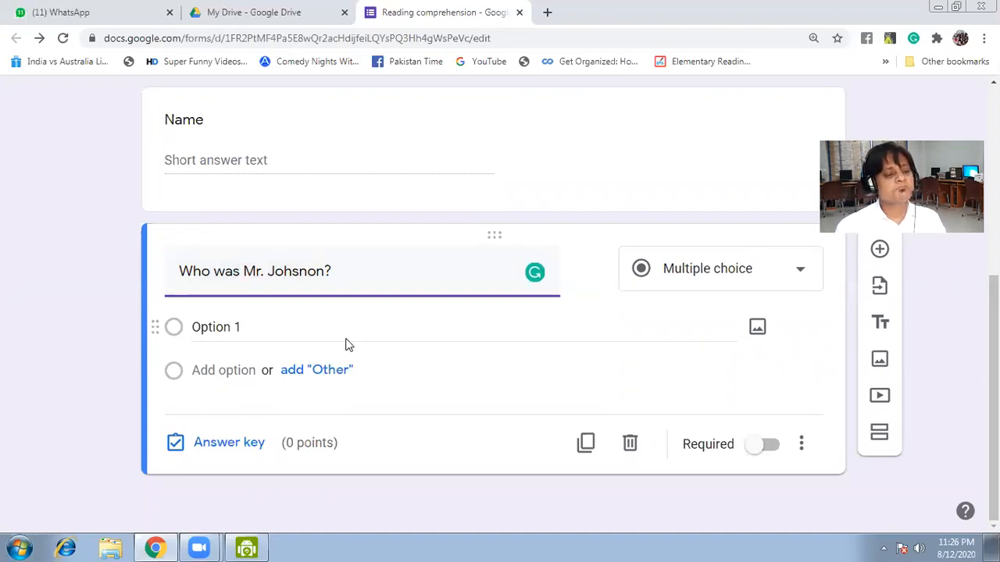
Step: Replace the first answer option's text with "A farmer"
click(268, 323)
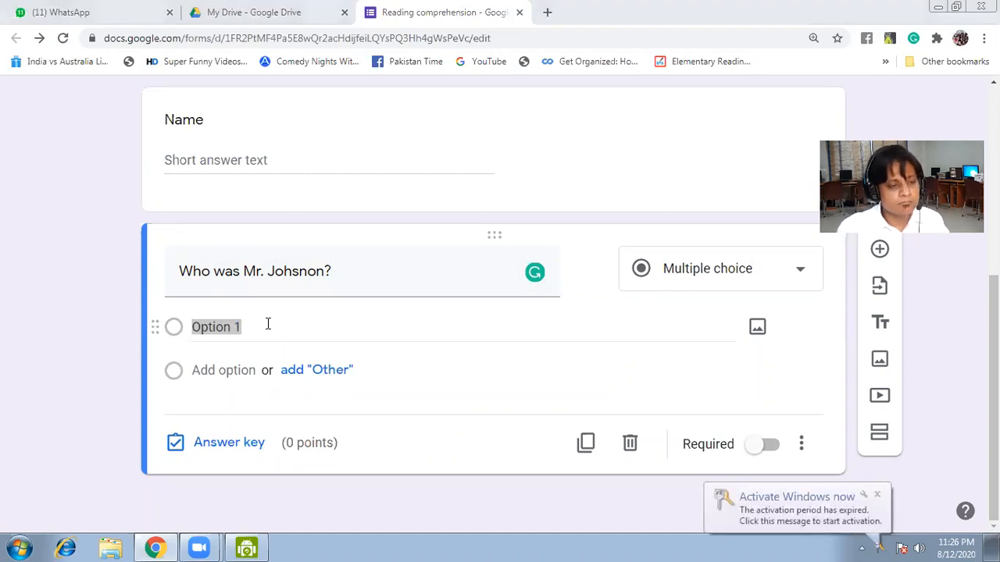
click(267, 323)
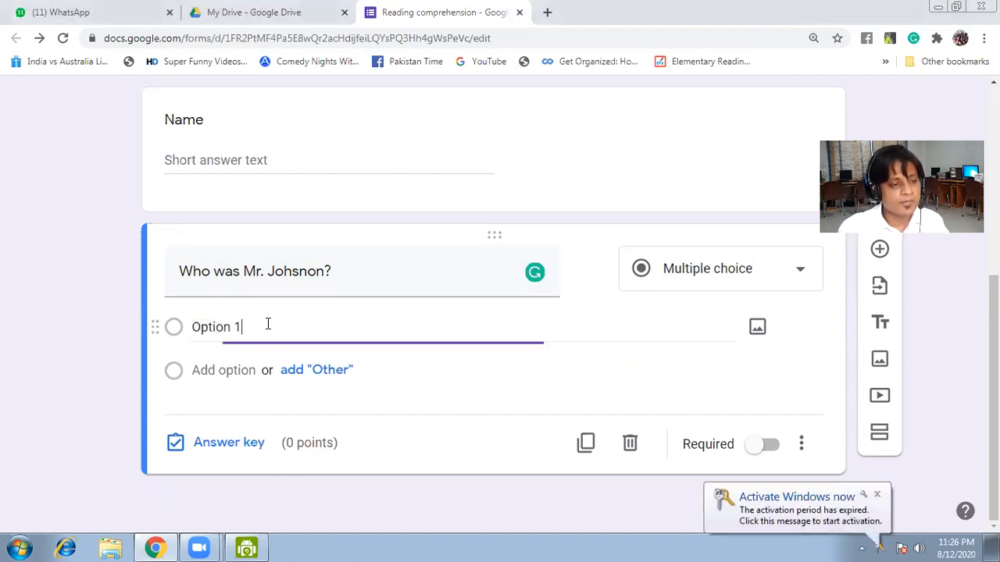
key(BackSpace)
key(BackSpace)
key(BackSpace)
key(BackSpace)
key(BackSpace)
key(BackSpace)
key(BackSpace)
key(BackSpace)
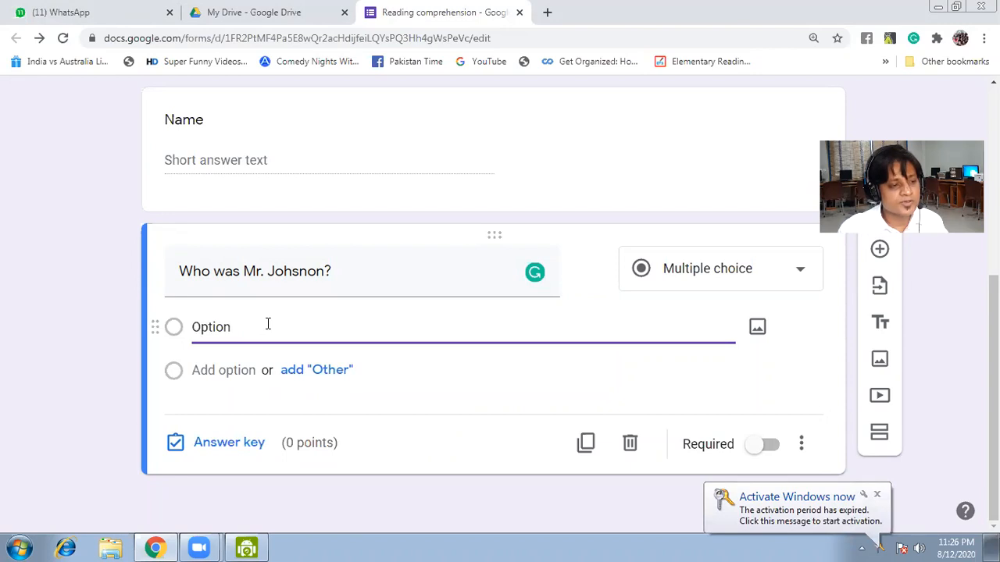
text(A farmer)
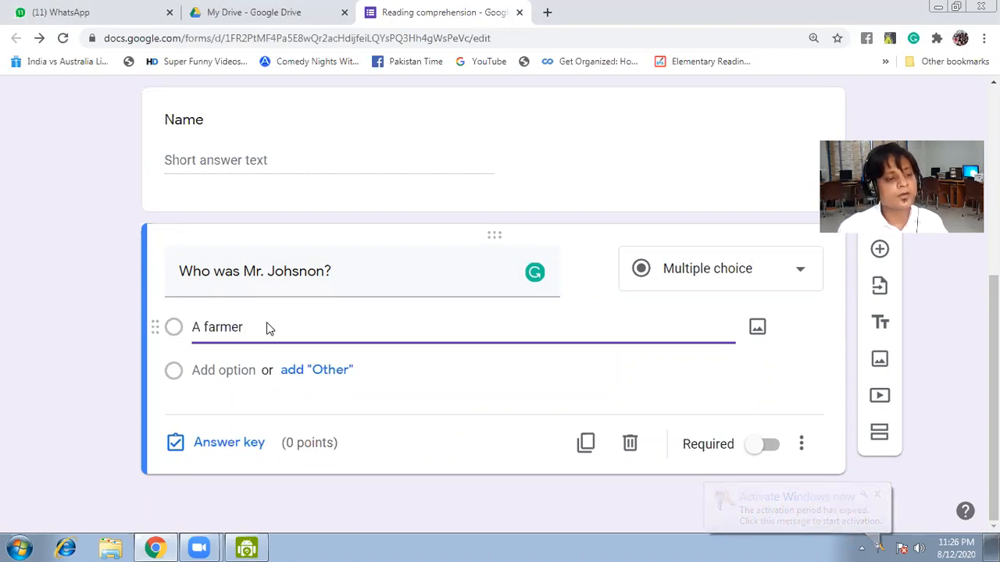
Step: Add a second answer option reading "A business man"
click(234, 365)
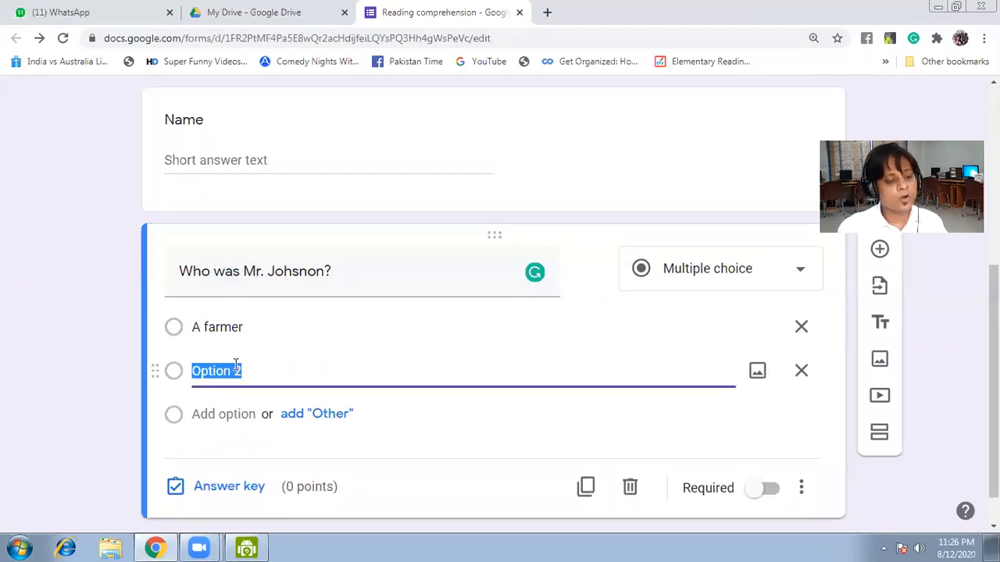
text(B)
key(BackSpace)
text(A bus)
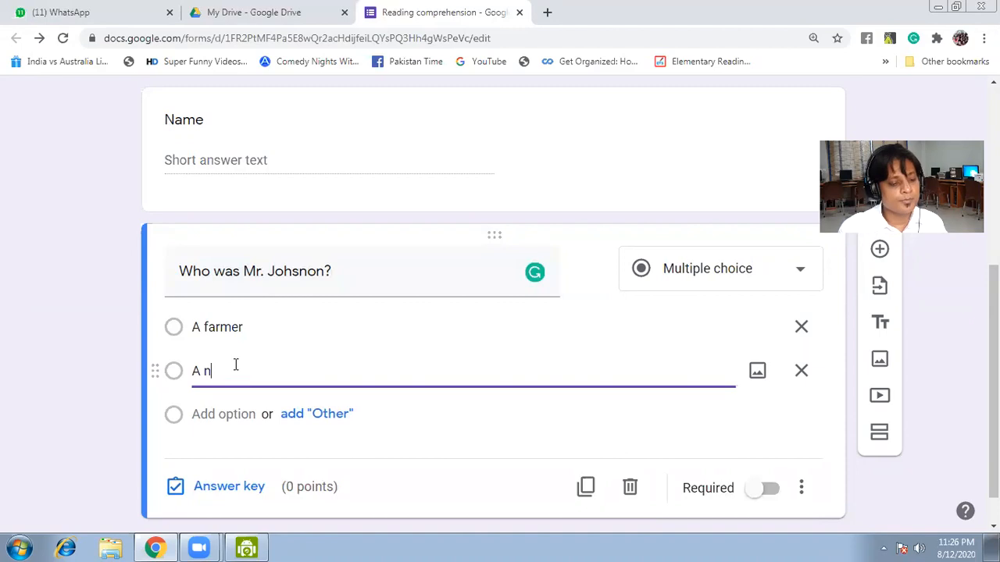
text(iness )
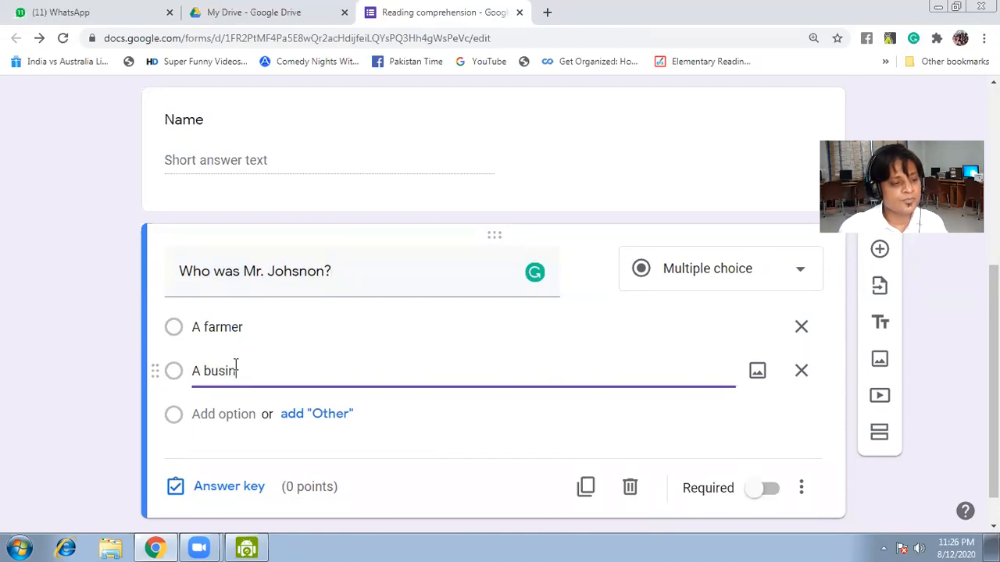
text(man)
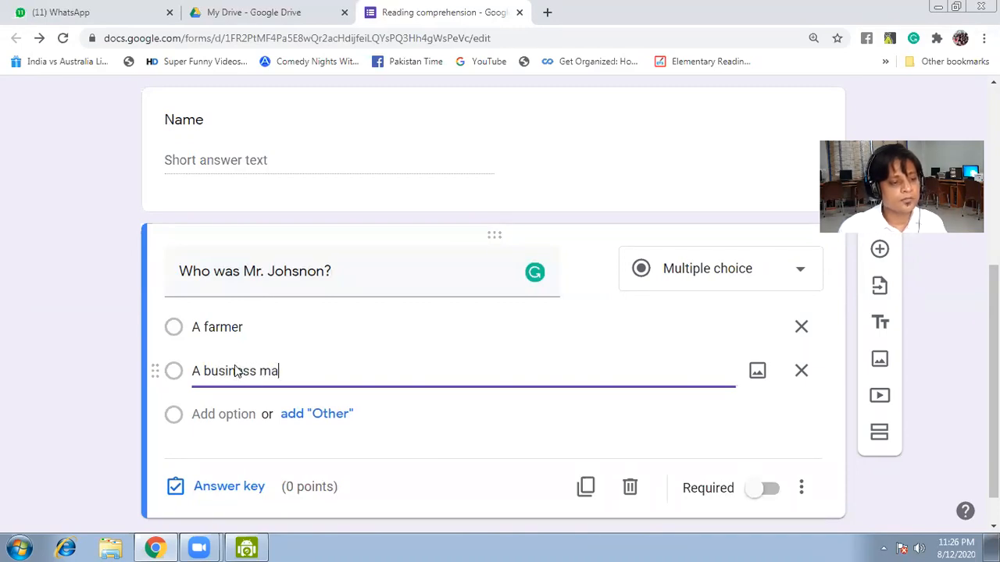
Step: Add a third answer option reading "A student"
click(222, 414)
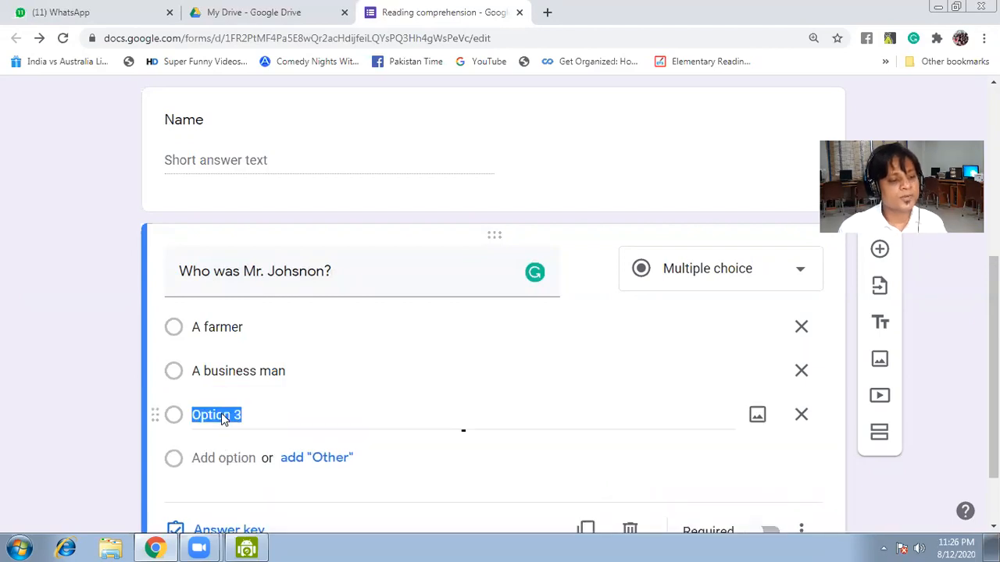
text(A)
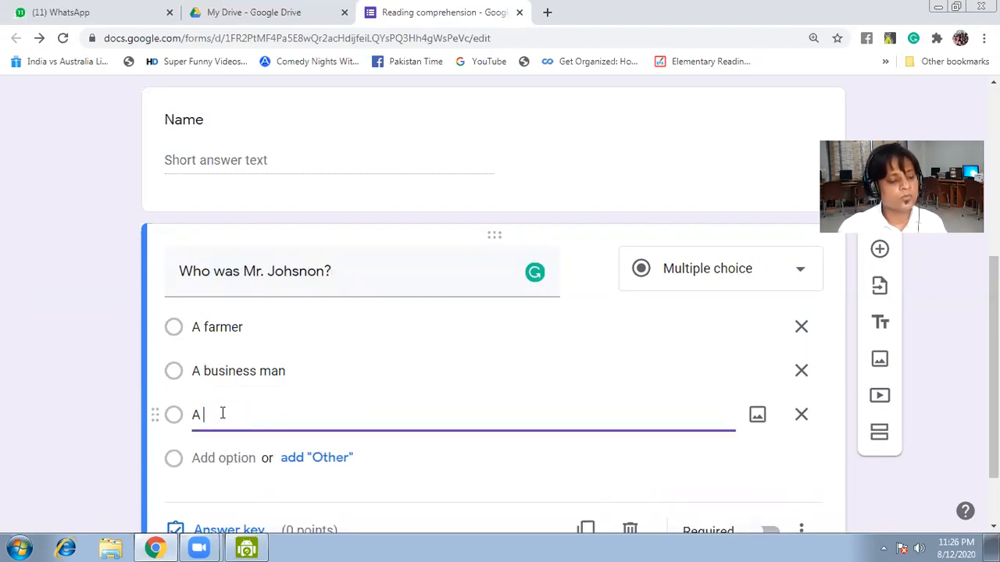
text( student)
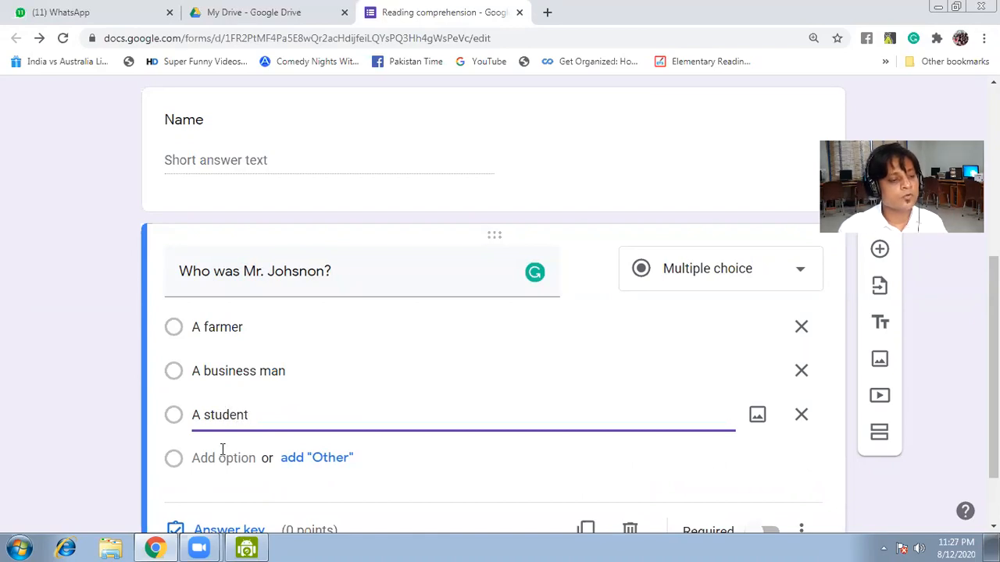
Step: Add a fourth answer option reading "A teacher", followed by an "Other" option
click(221, 450)
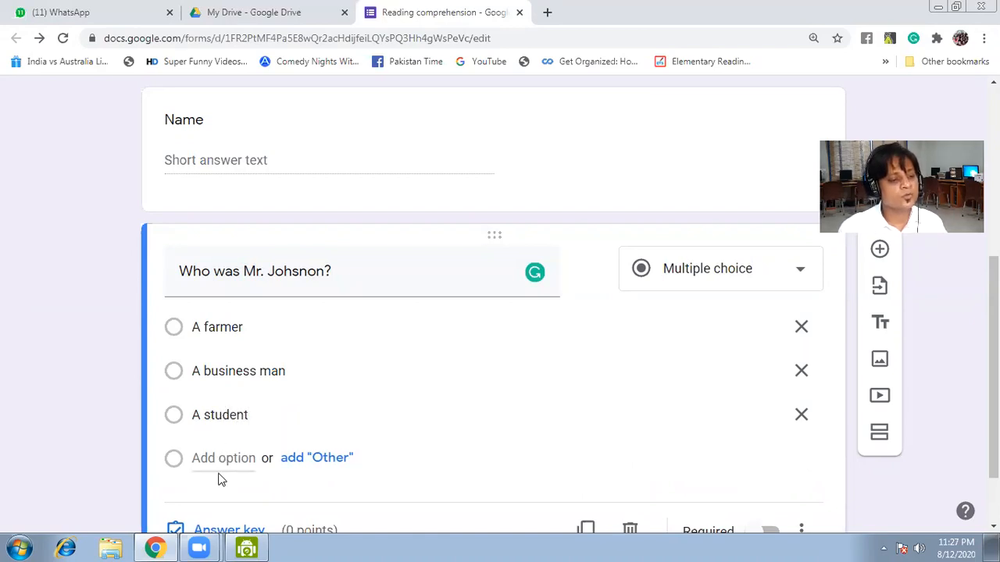
click(220, 454)
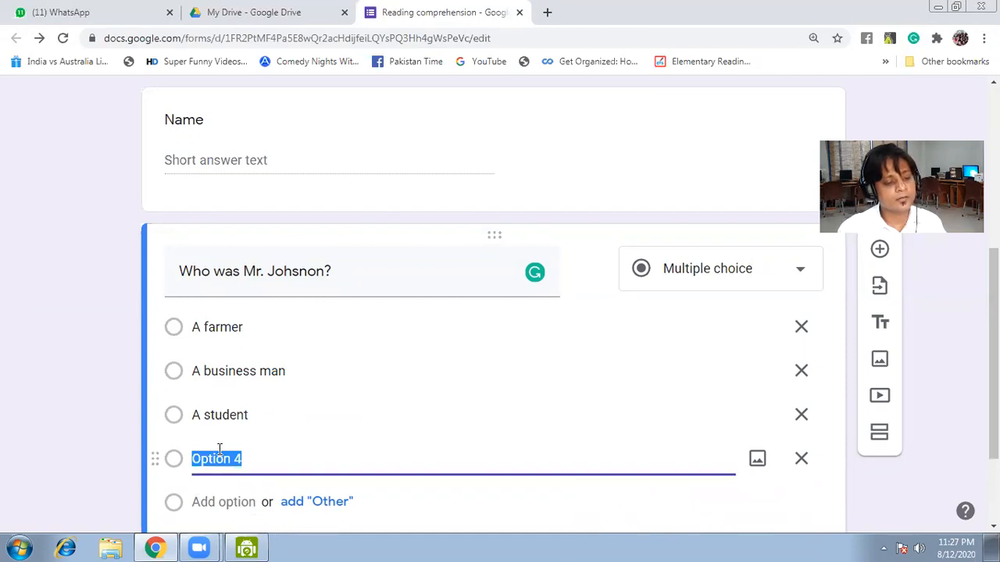
text(A ter)
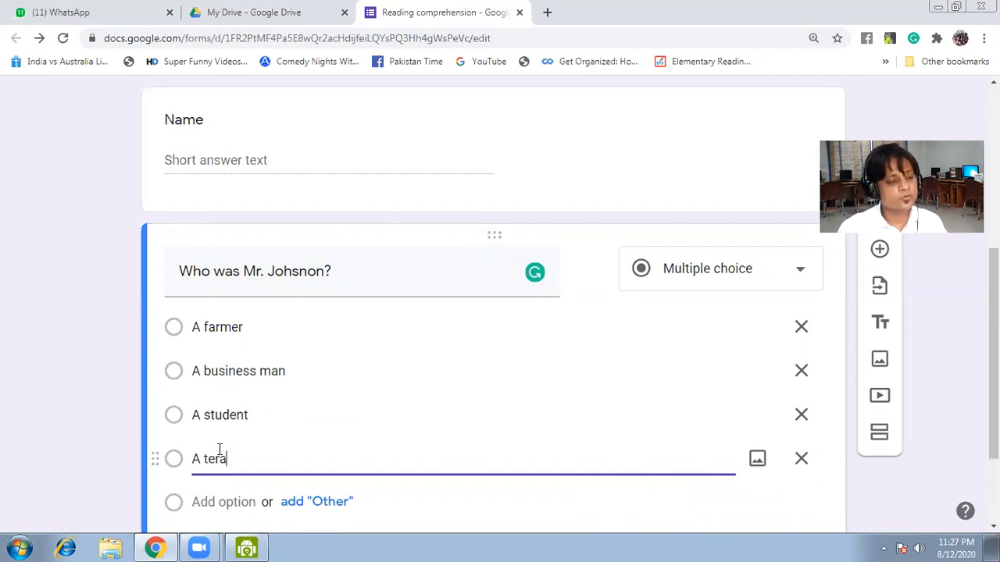
key(BackSpace)
text(a)
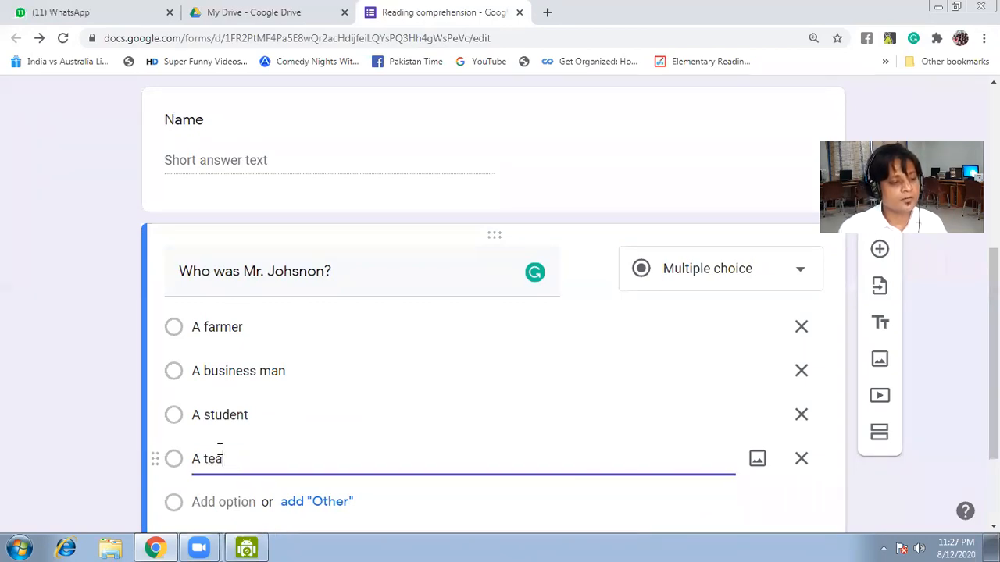
text(cher)
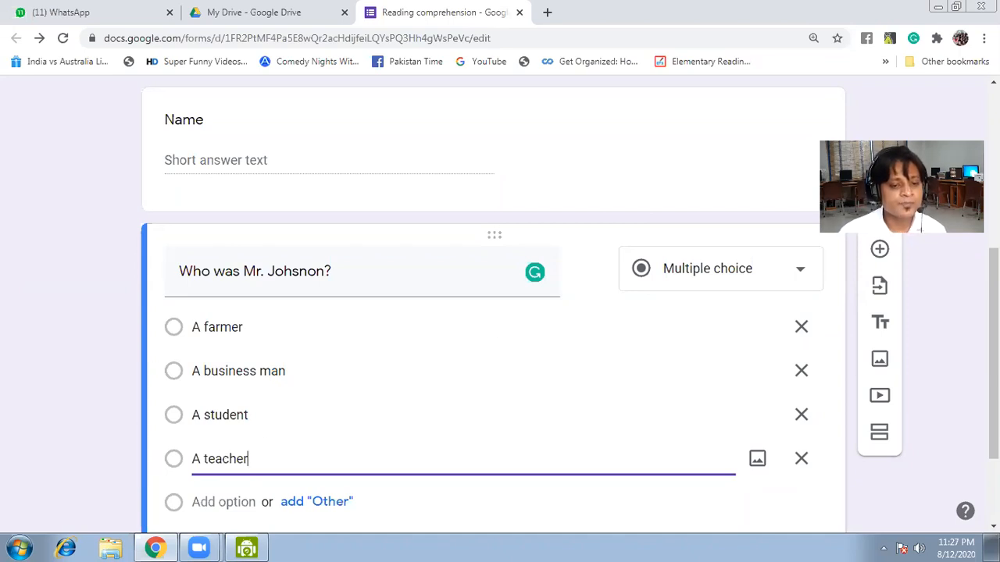
scroll(492, 313, down, 2)
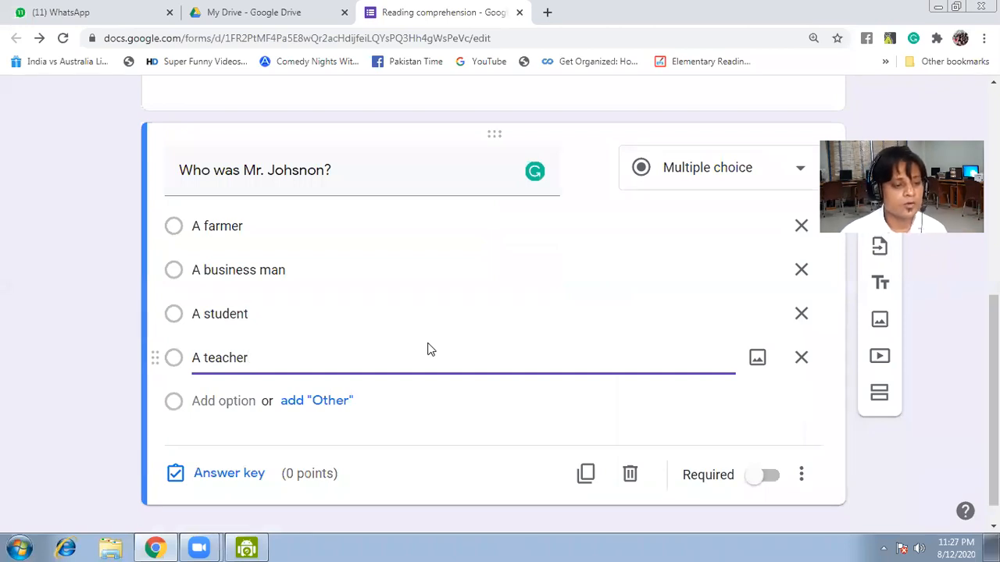
click(328, 403)
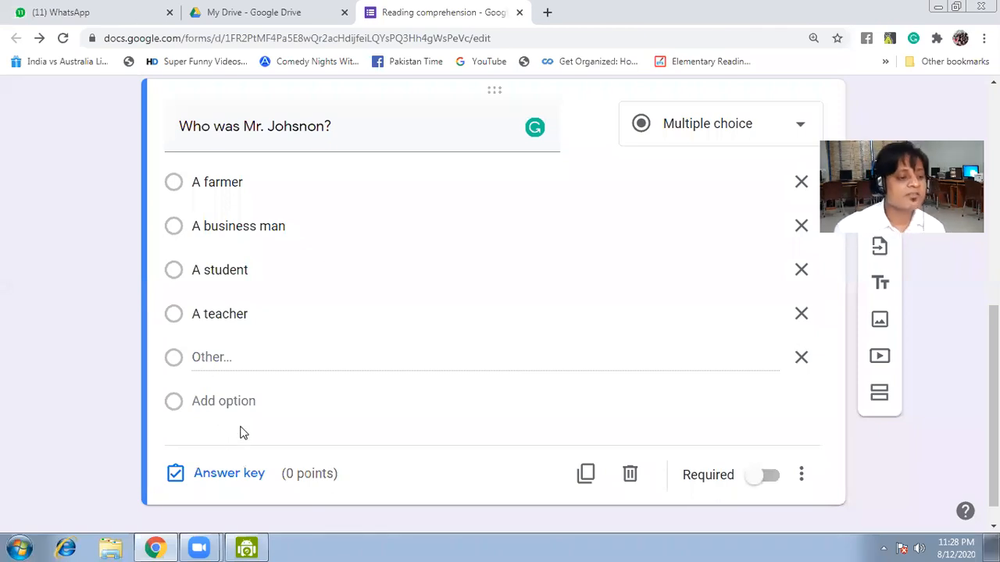
Step: In the question's answer key, mark "A business man" as correct and set the score to 1 point
click(221, 478)
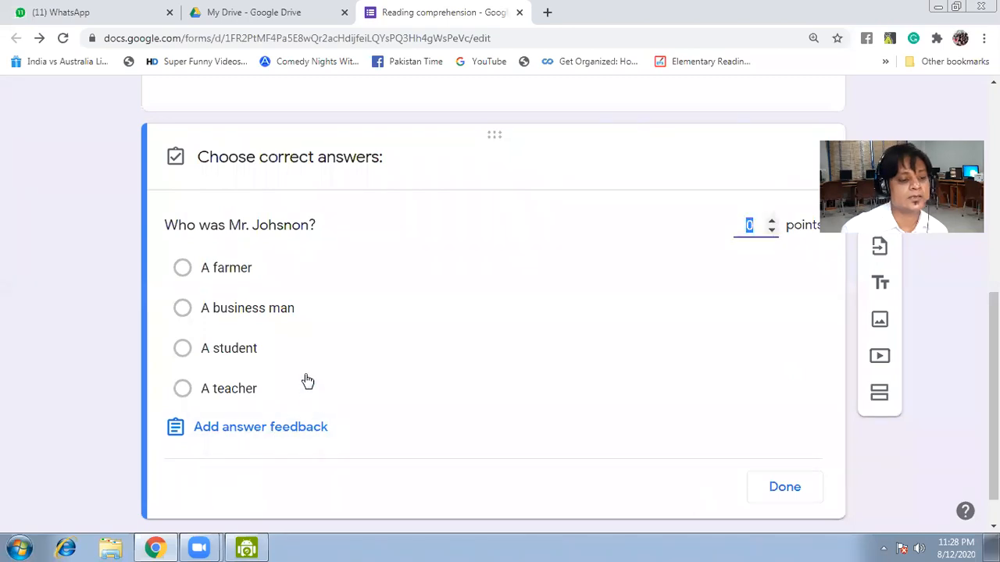
click(210, 313)
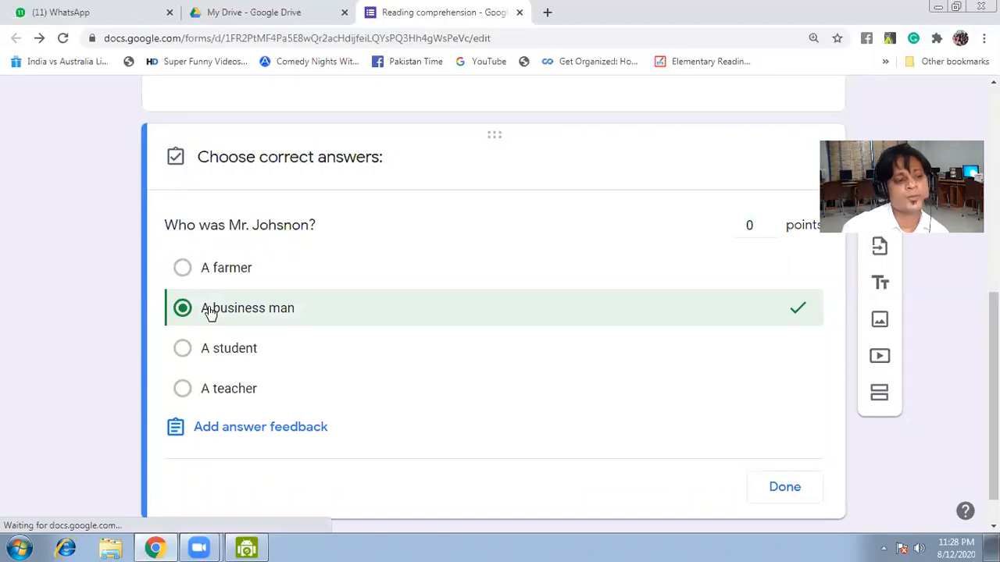
click(771, 225)
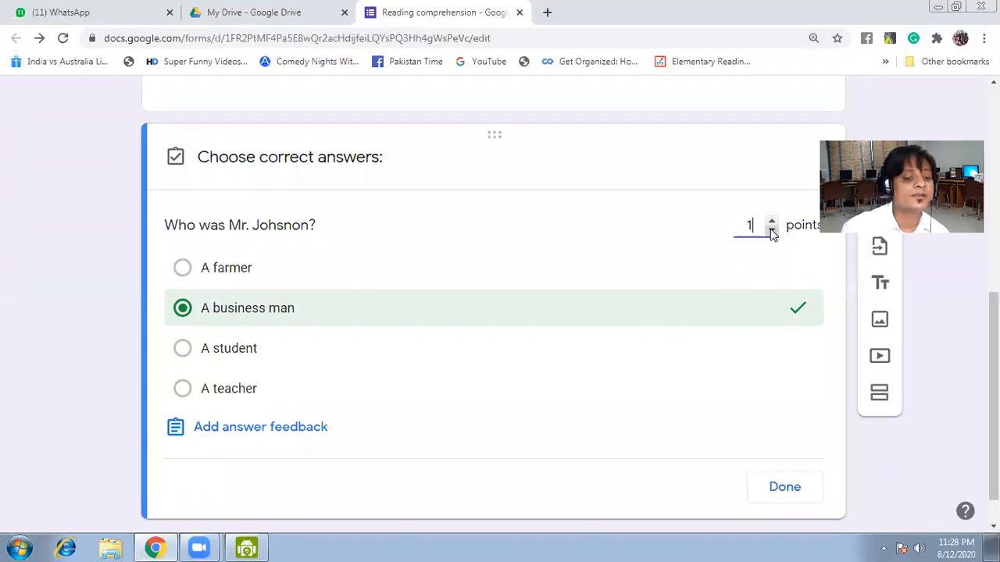
click(771, 231)
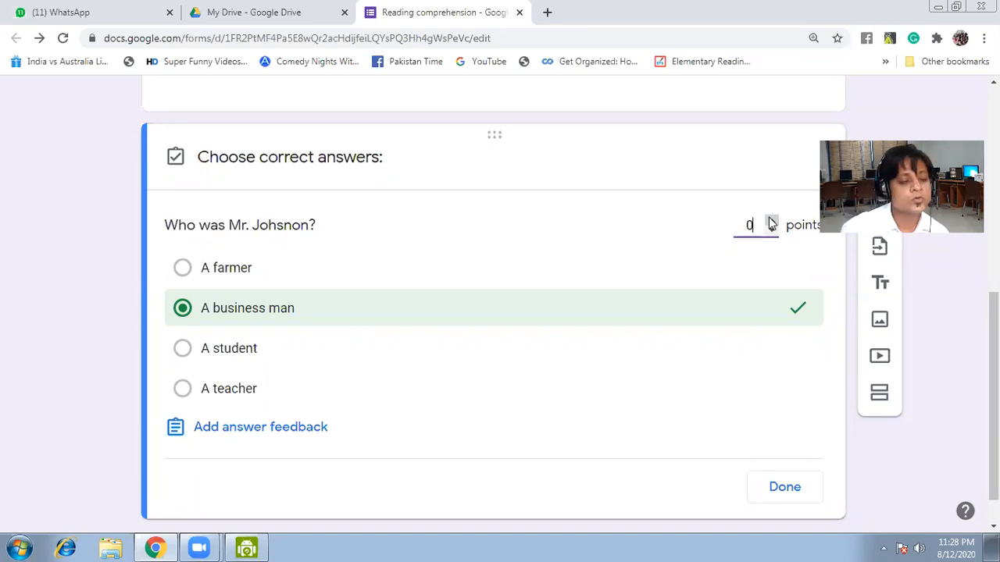
click(771, 223)
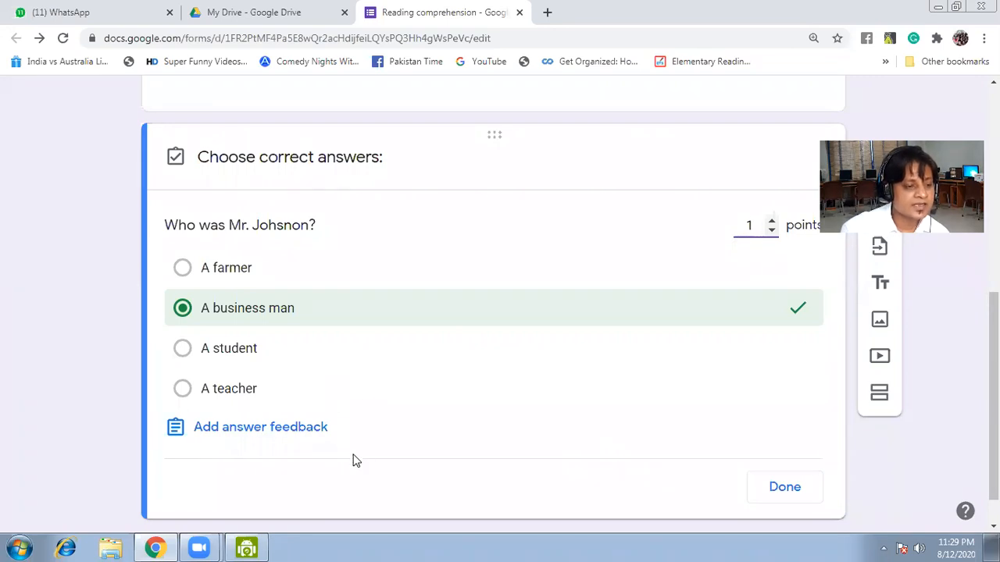
Step: Draft feedback for correct answers to the multiple-choice question reading "Because he has a shop", leaving the incorrect-answer feedback empty
click(294, 432)
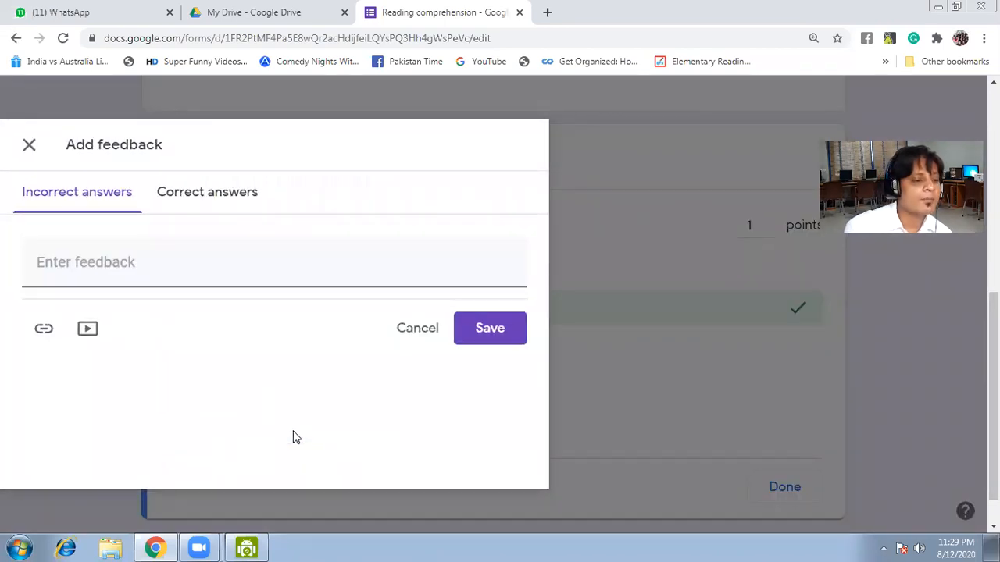
click(158, 267)
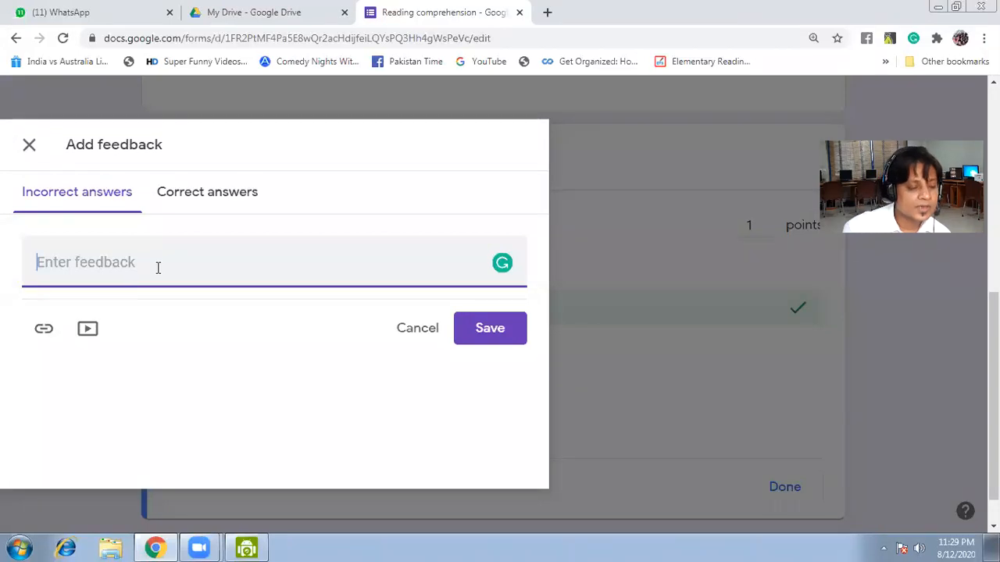
click(194, 201)
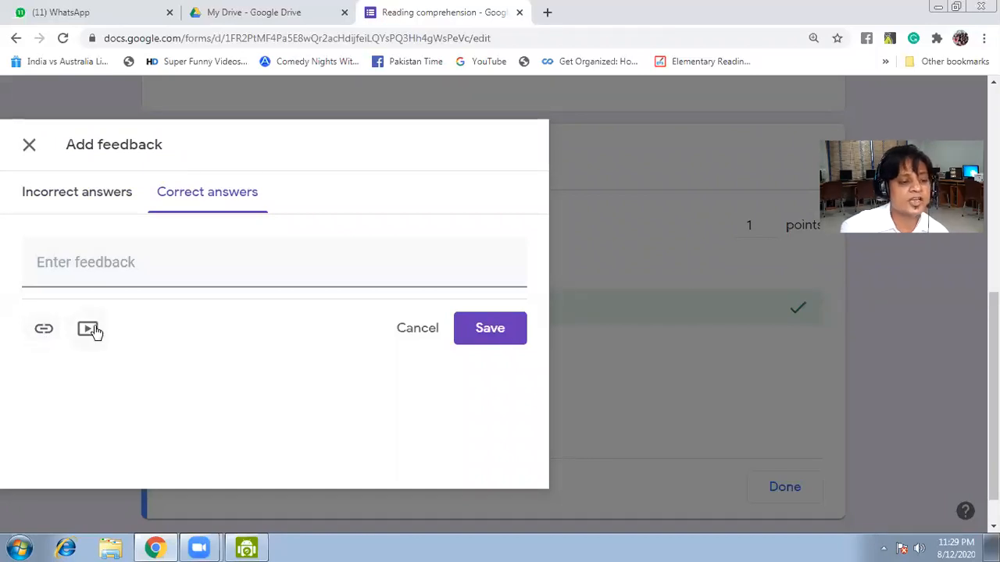
click(118, 267)
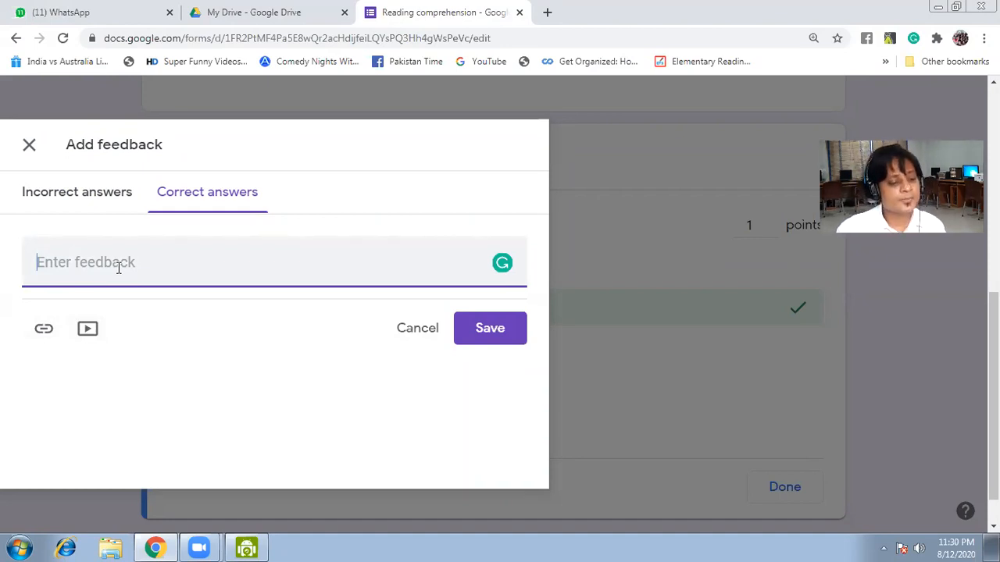
text(Because )
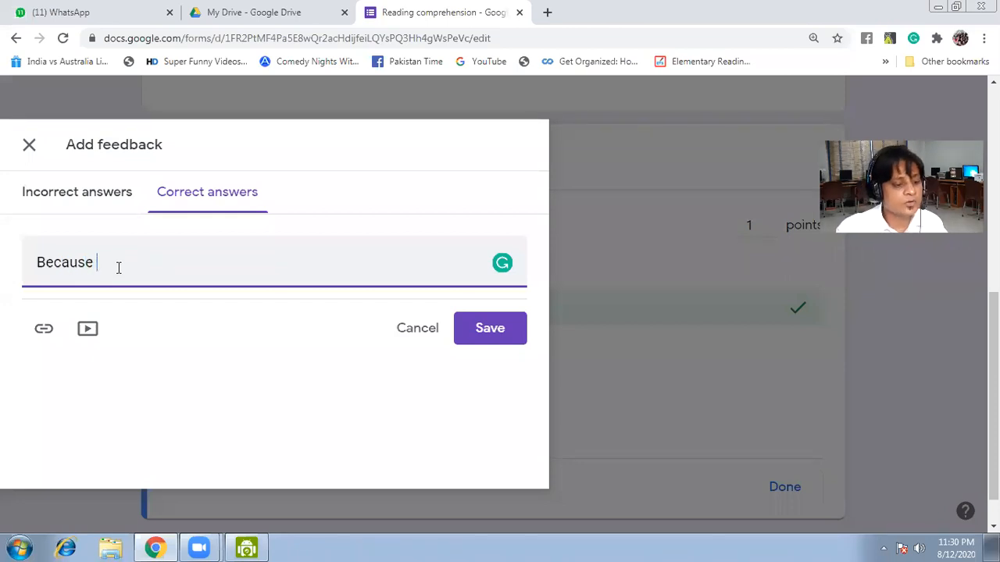
text(he was)
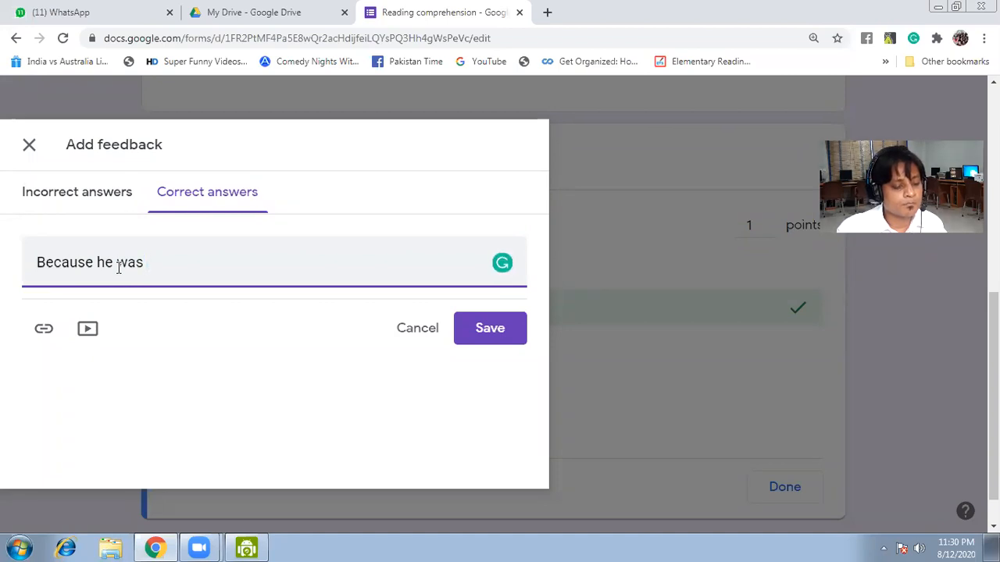
key(BackSpace)
key(BackSpace)
key(BackSpace)
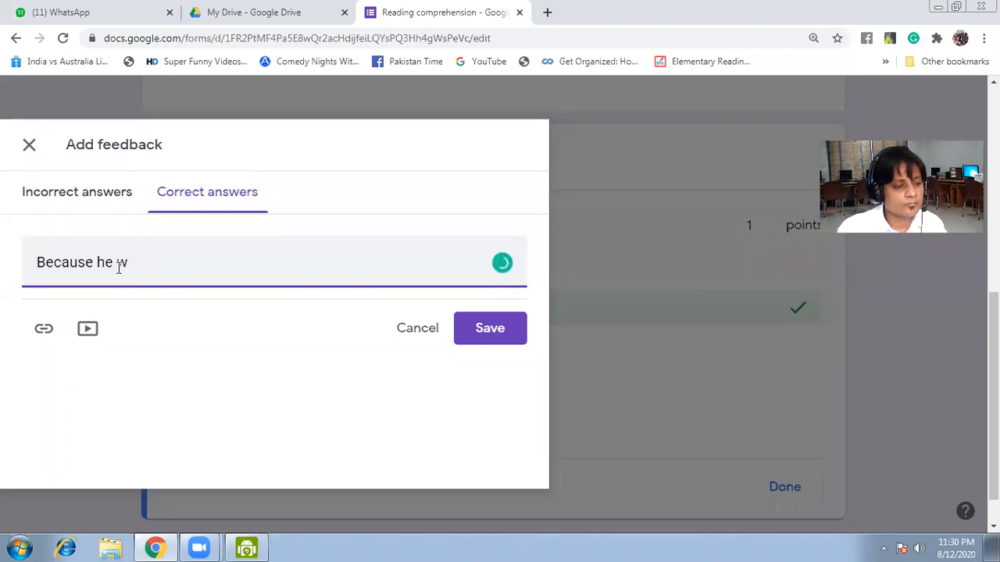
text(has a)
key(BackSpace)
key(BackSpace)
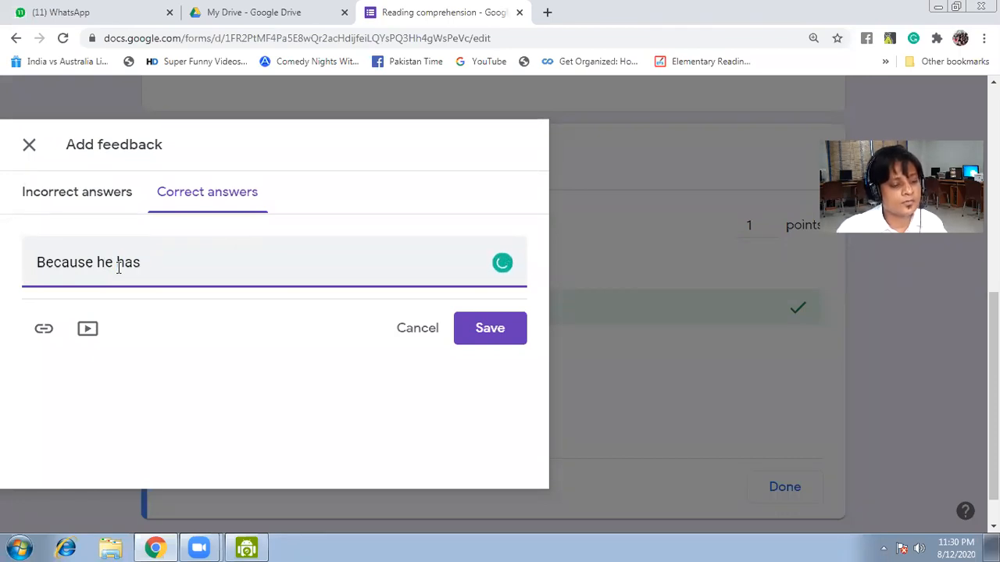
text(a shop)
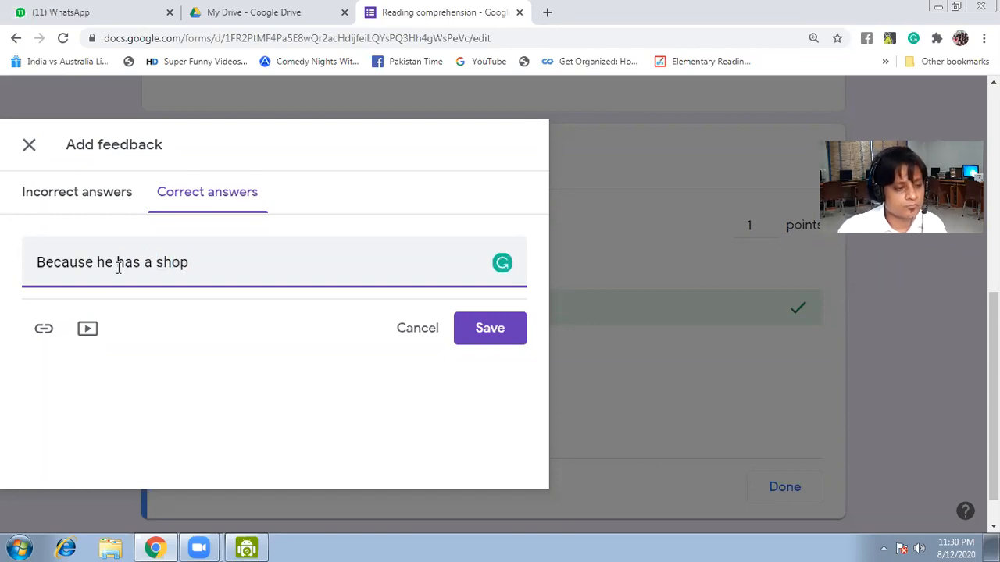
Step: Reword the correct-answer feedback to "Because he has many shops in the market", save it and finish the answer key
key(BackSpace)
key(BackSpace)
key(BackSpace)
key(BackSpace)
key(BackSpace)
key(BackSpace)
key(BackSpace)
text(many )
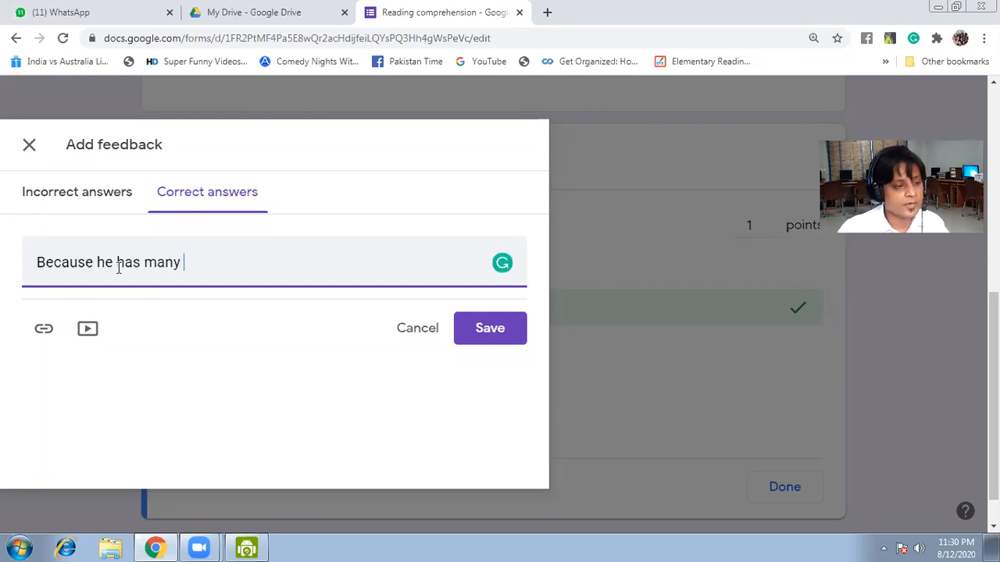
text(shops i)
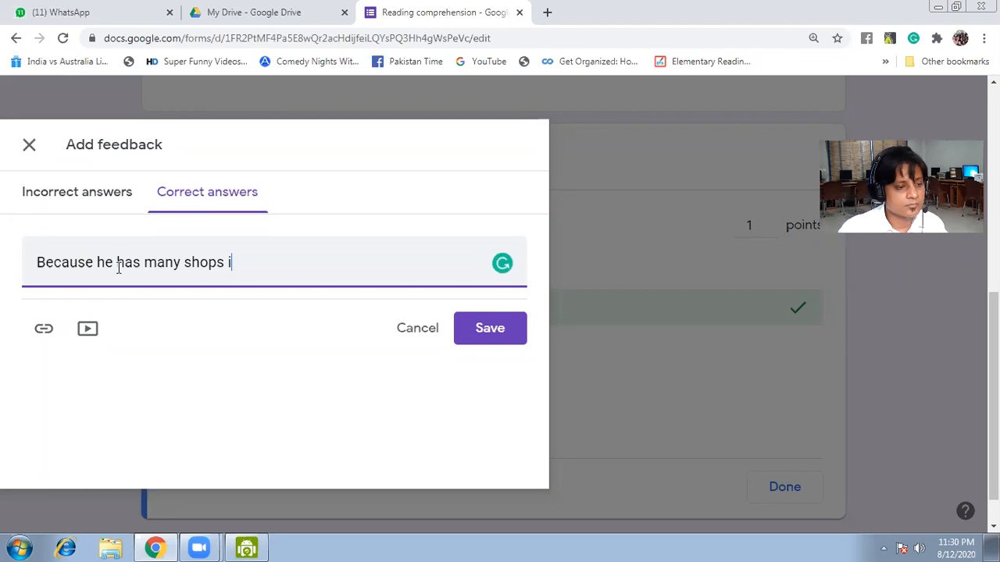
text(n the market)
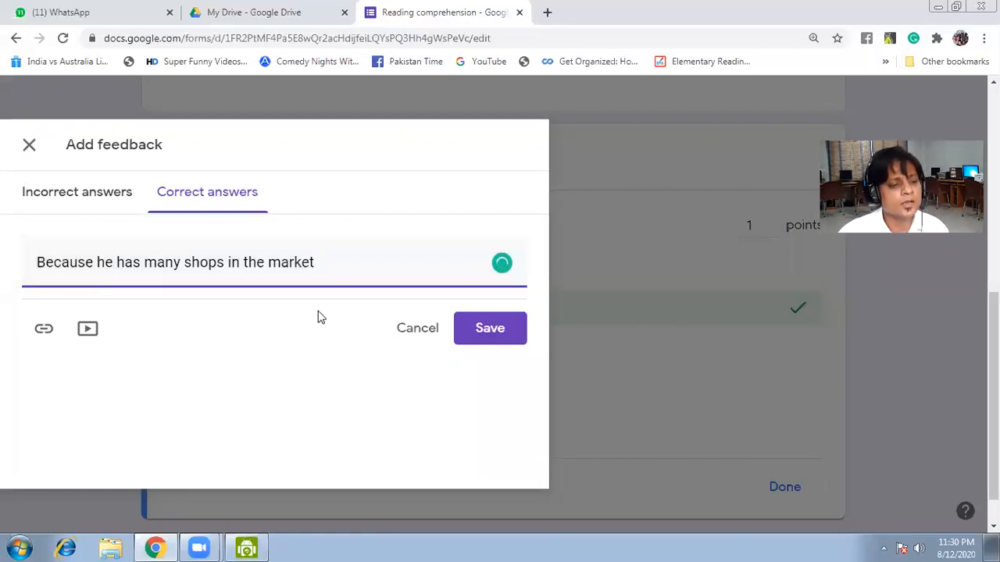
click(477, 331)
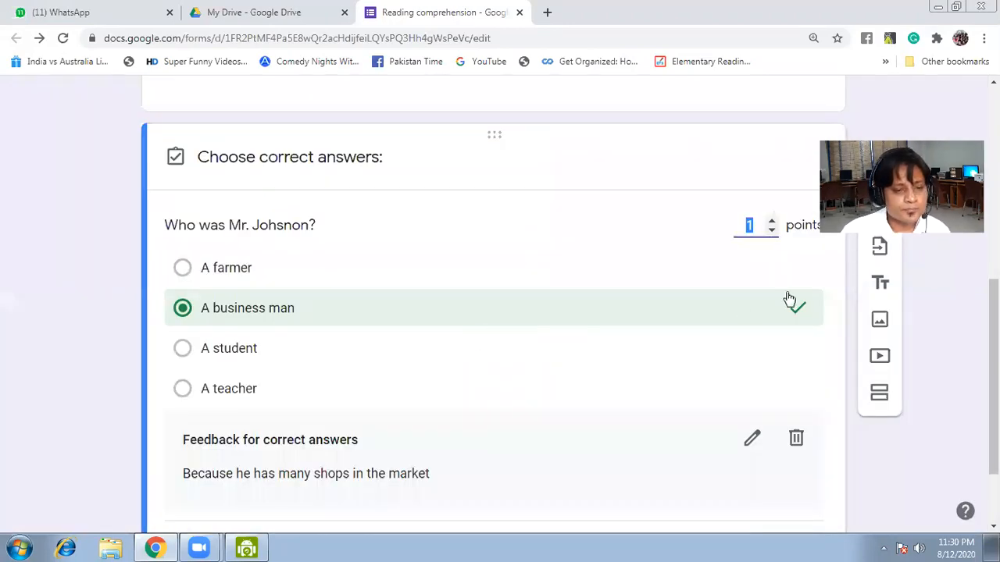
drag(993, 312, 994, 360)
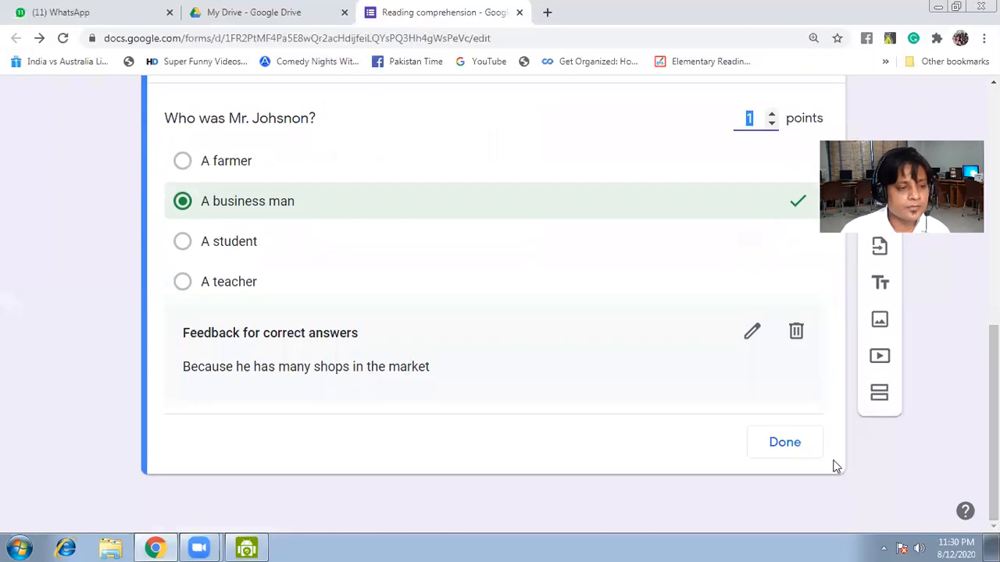
click(784, 443)
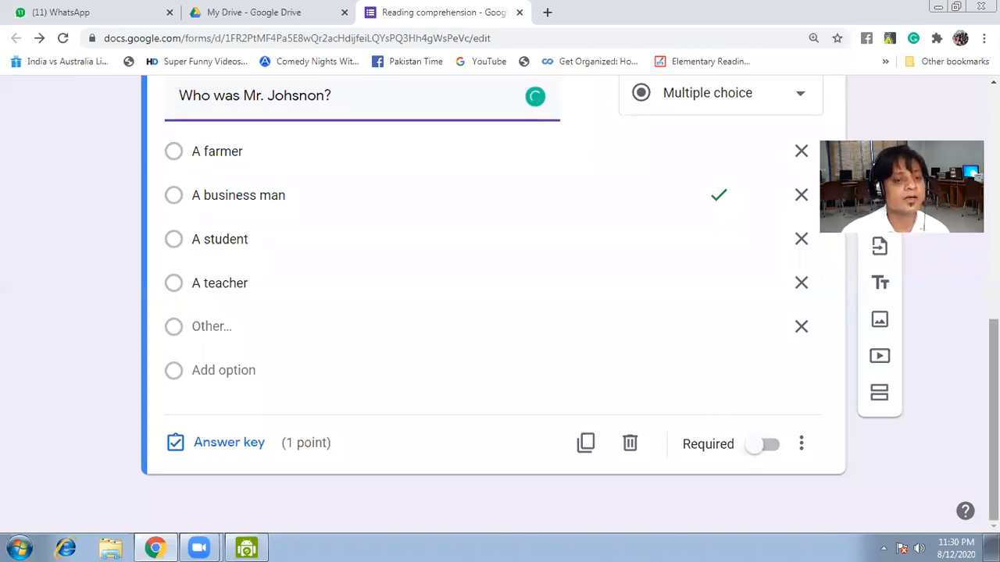
Step: Preview the form as a respondent, examine the order of its fields and answer options, and return to the editor
scroll(494, 304, up, 7)
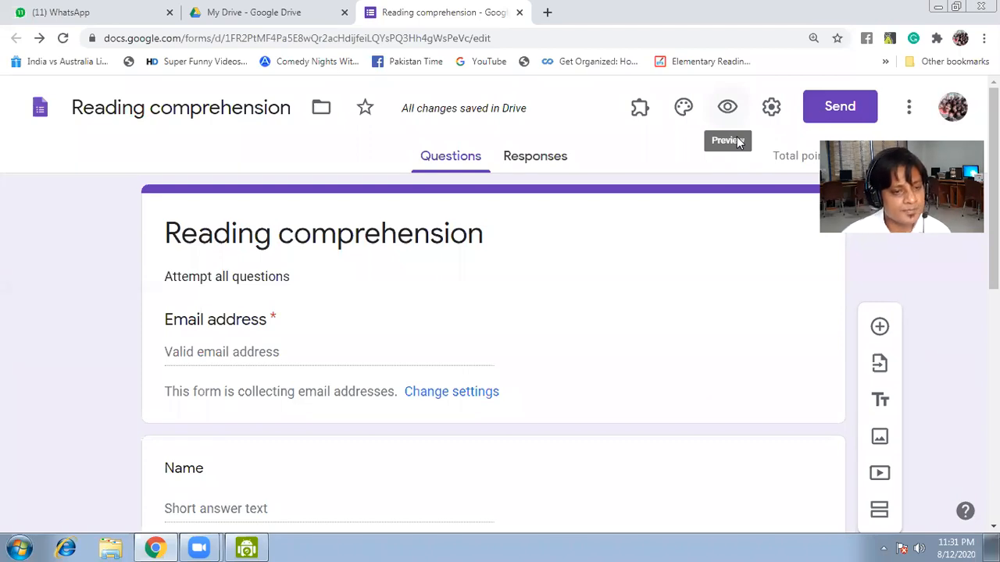
click(727, 107)
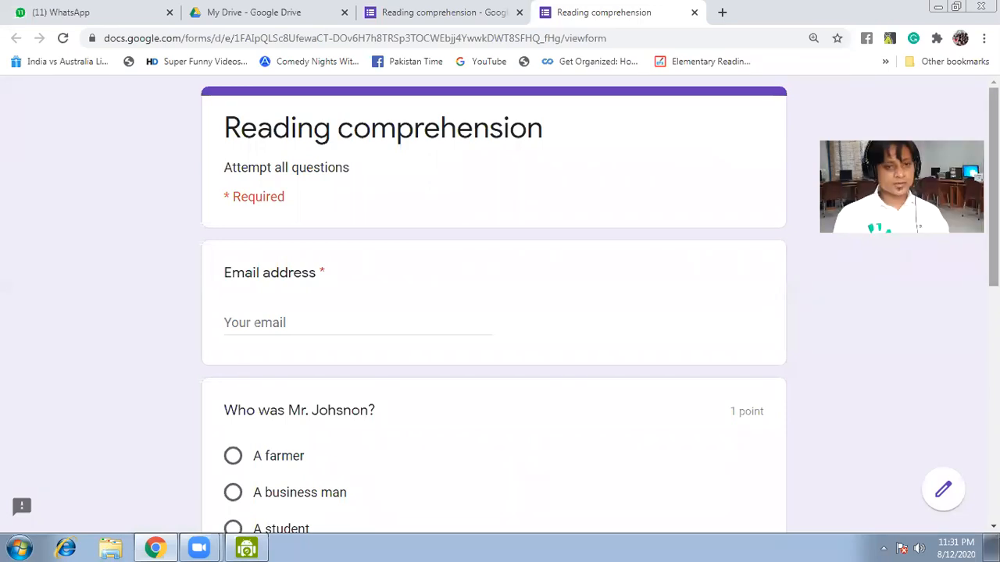
scroll(493, 304, down, 1)
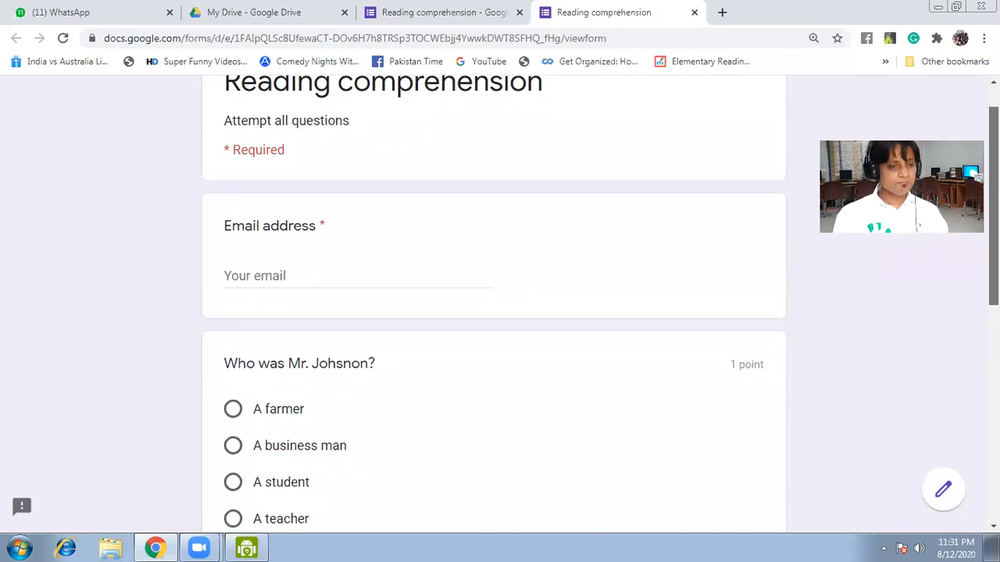
scroll(494, 302, down, 1)
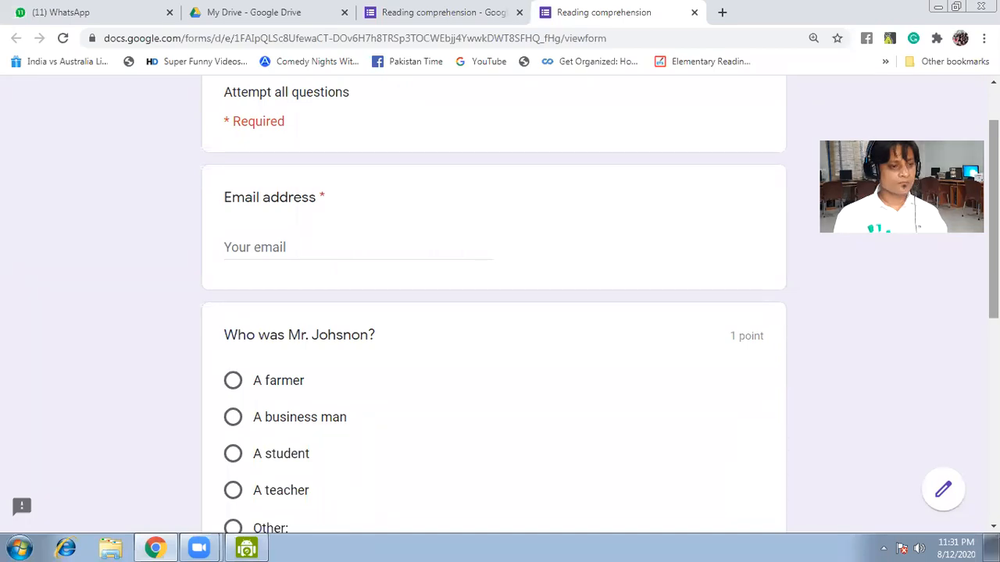
scroll(493, 312, down, 3)
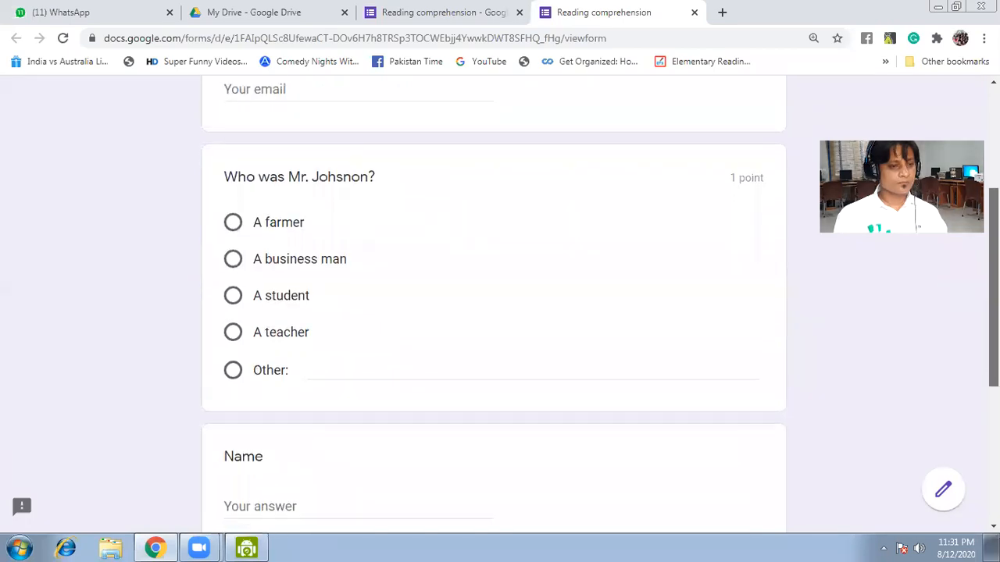
scroll(493, 301, down, 1)
scroll(493, 302, up, 2)
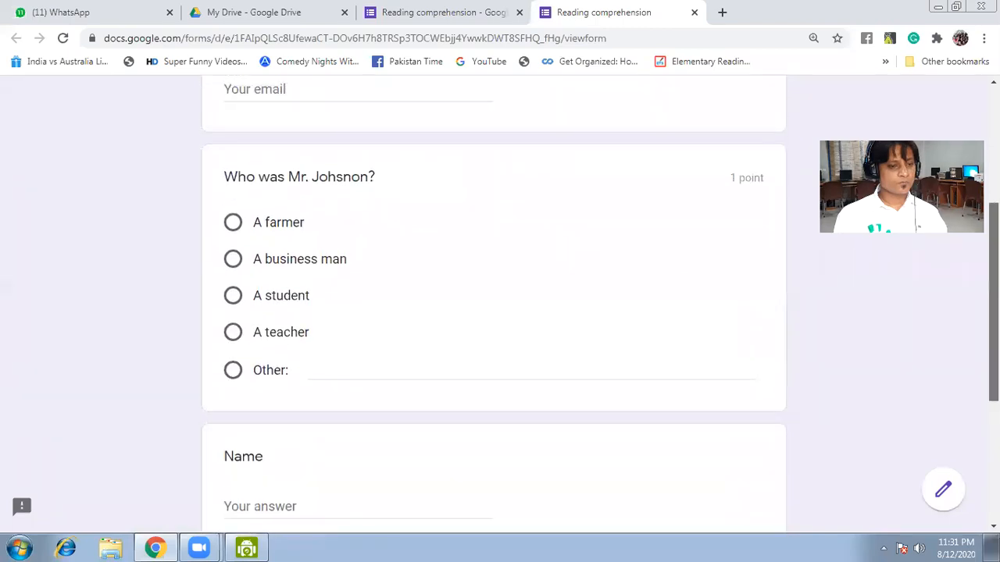
scroll(494, 312, up, 2)
scroll(493, 313, down, 3)
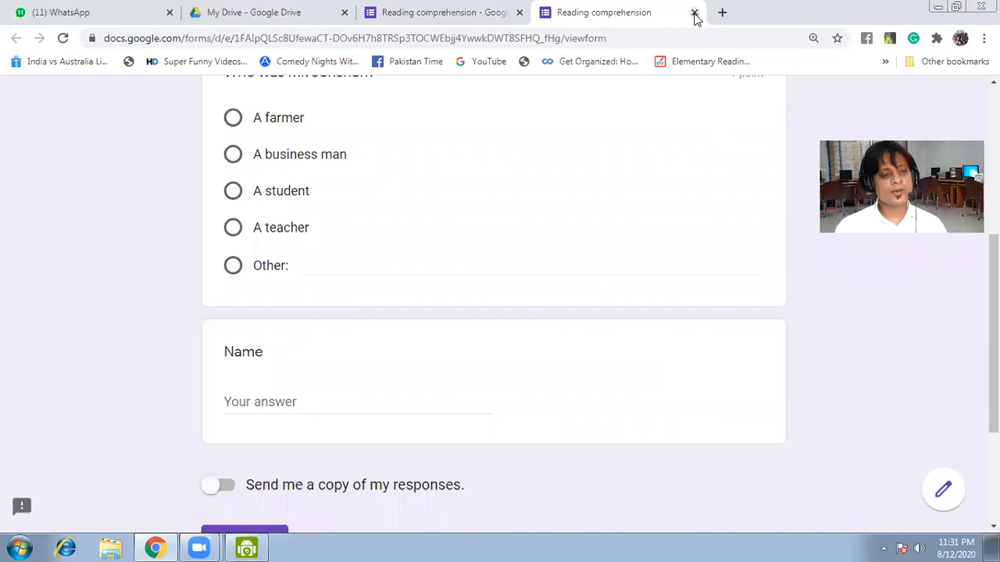
click(694, 14)
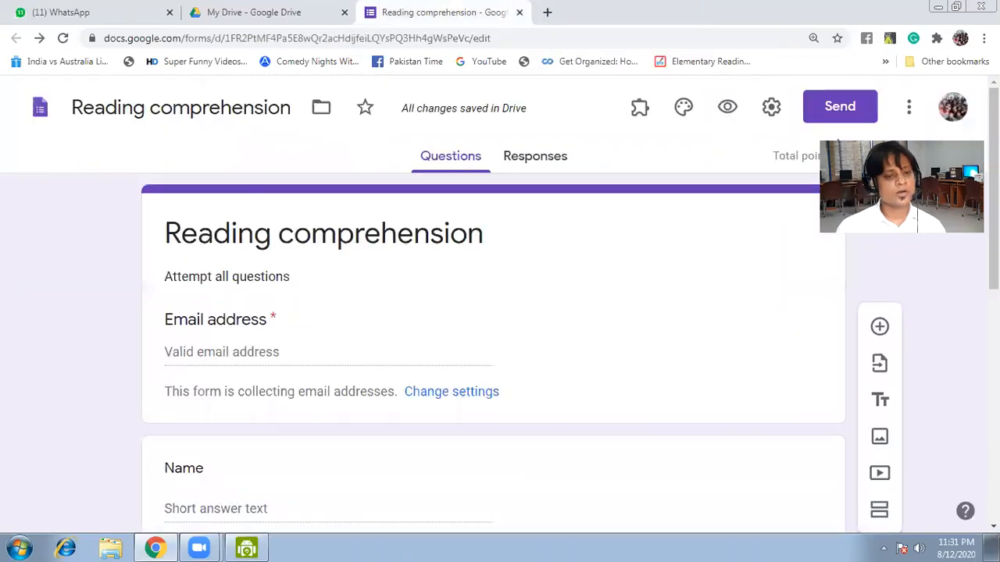
Step: Check the Name field and question order in the editor, preview the form again down to its submission area, and close the preview
drag(993, 173, 993, 274)
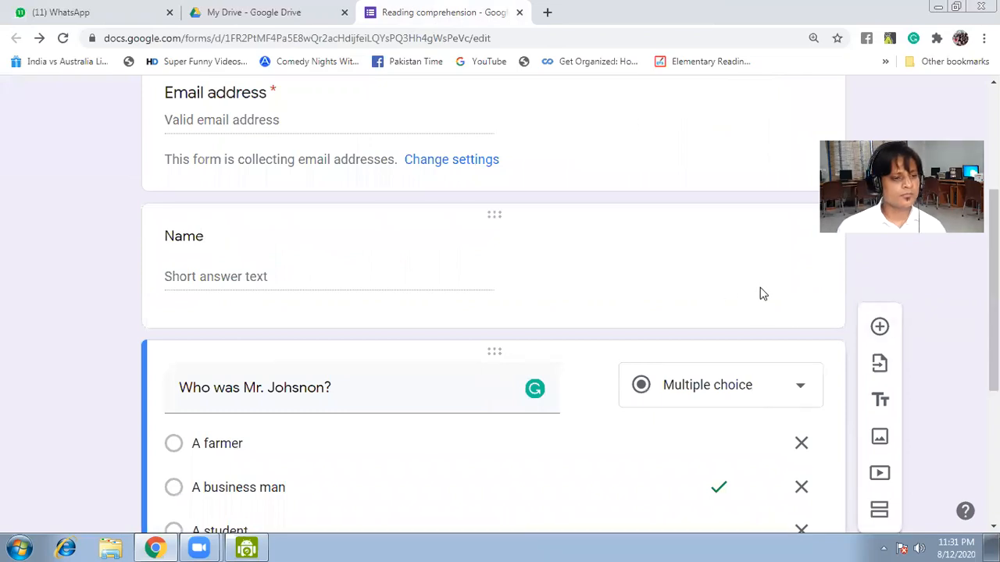
click(698, 285)
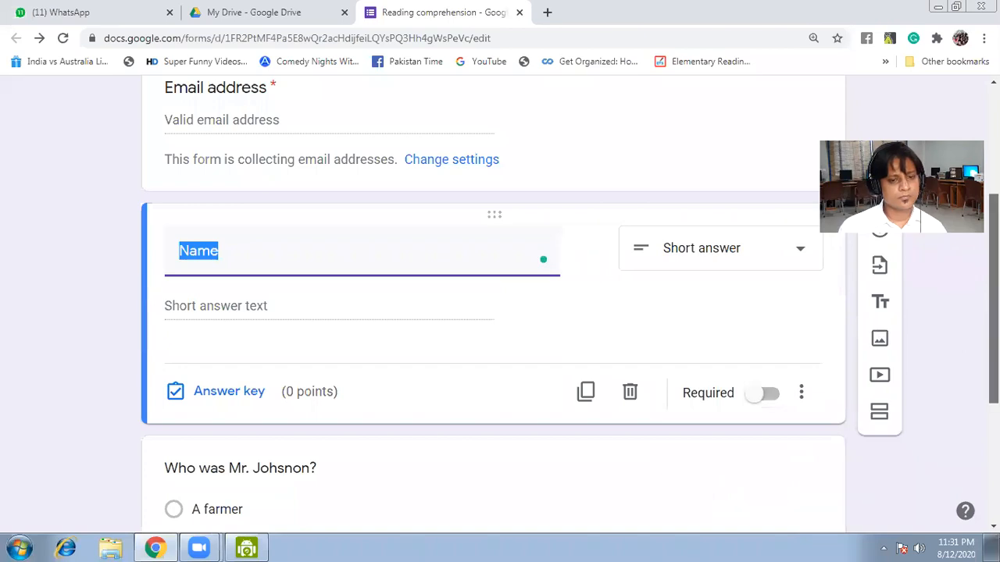
scroll(859, 316, down, 3)
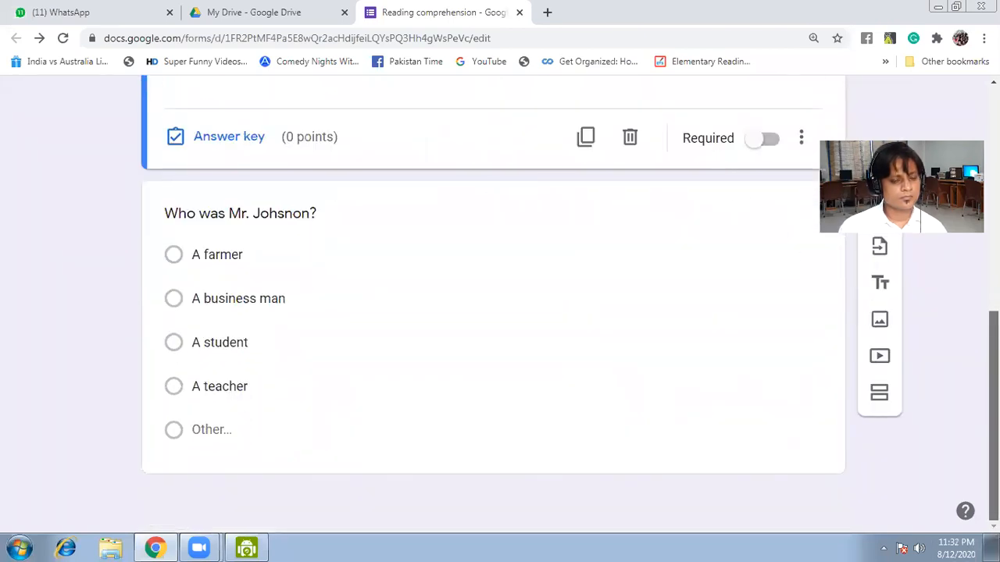
scroll(493, 305, up, 4)
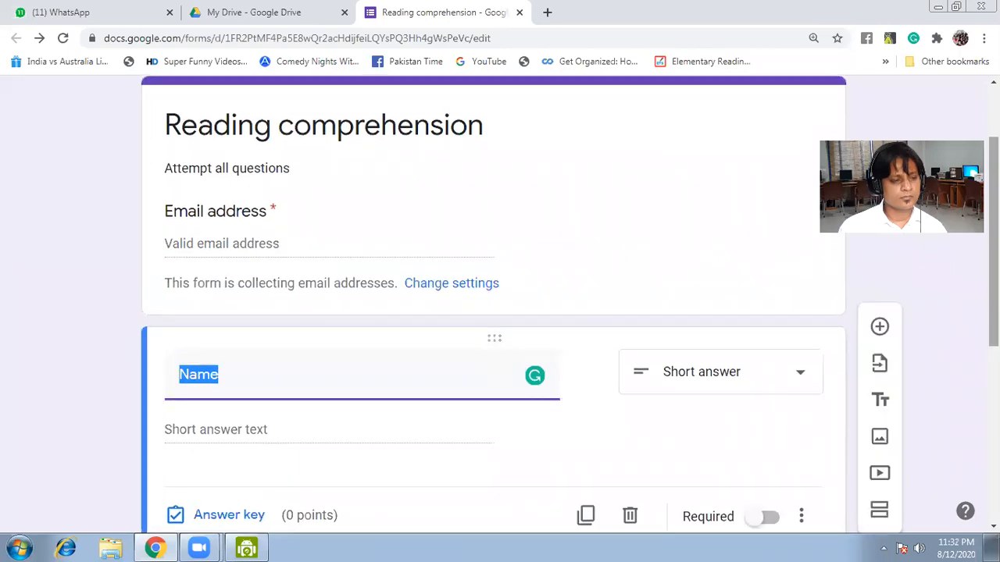
scroll(499, 305, up, 2)
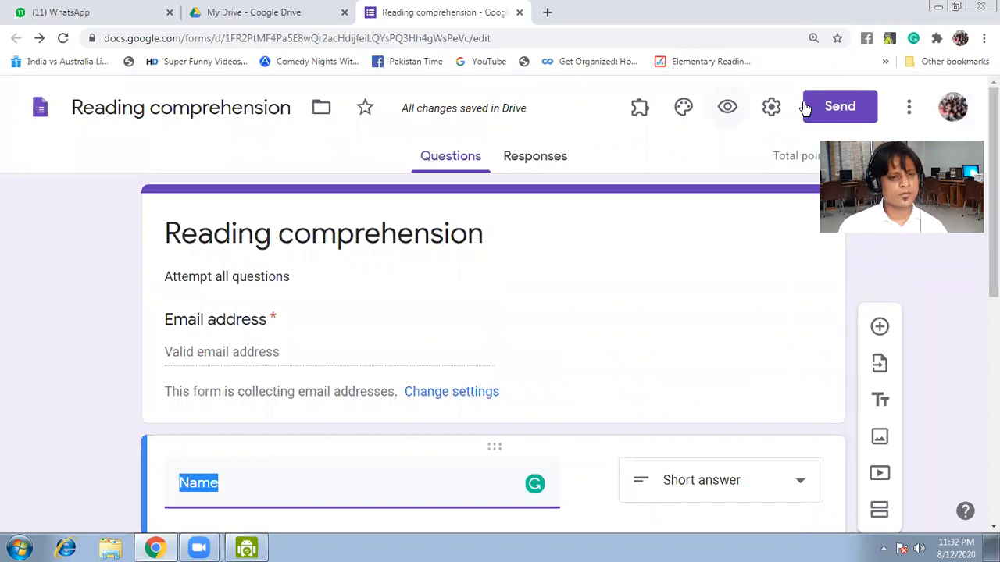
click(727, 107)
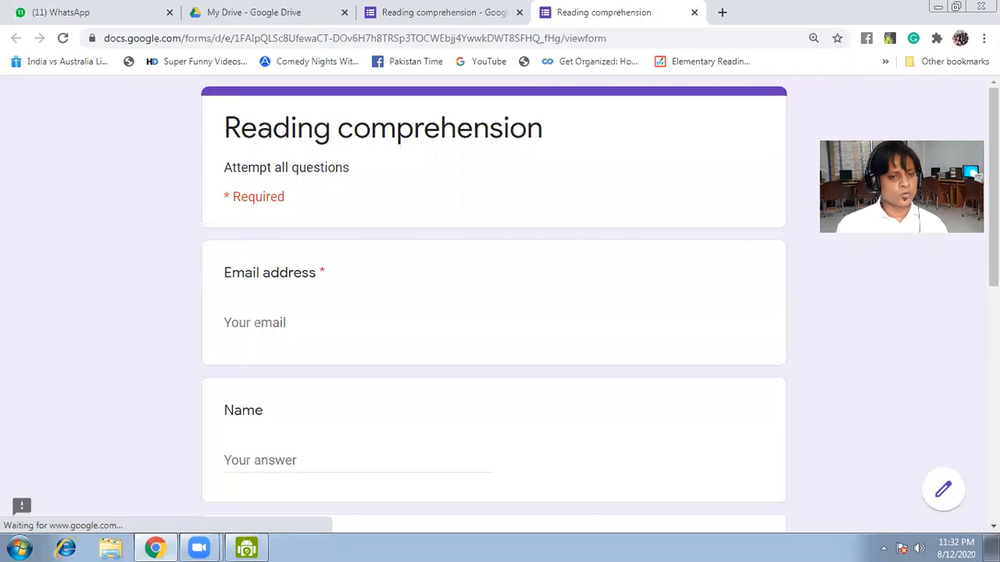
scroll(992, 187, down, 5)
scroll(492, 305, down, 2)
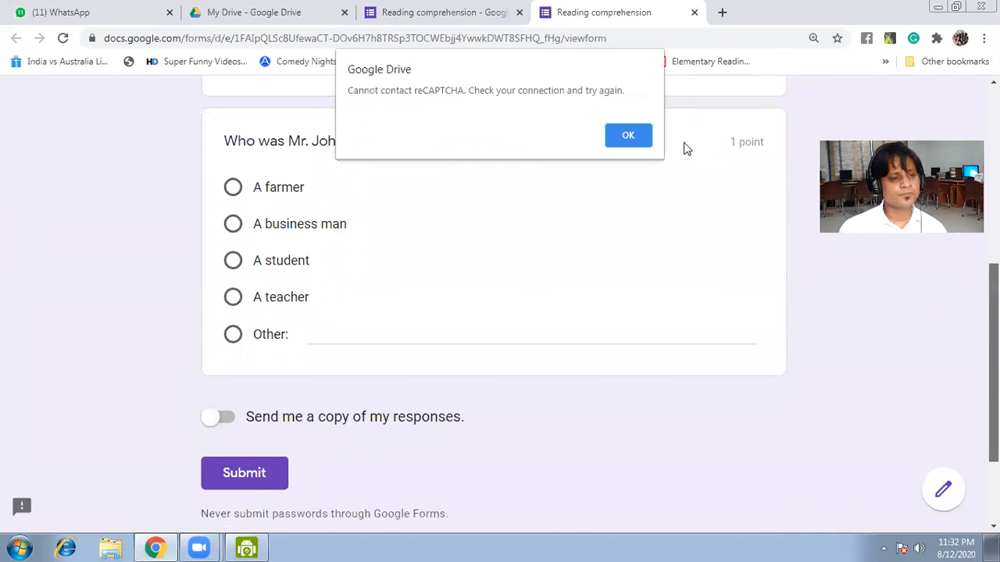
click(634, 135)
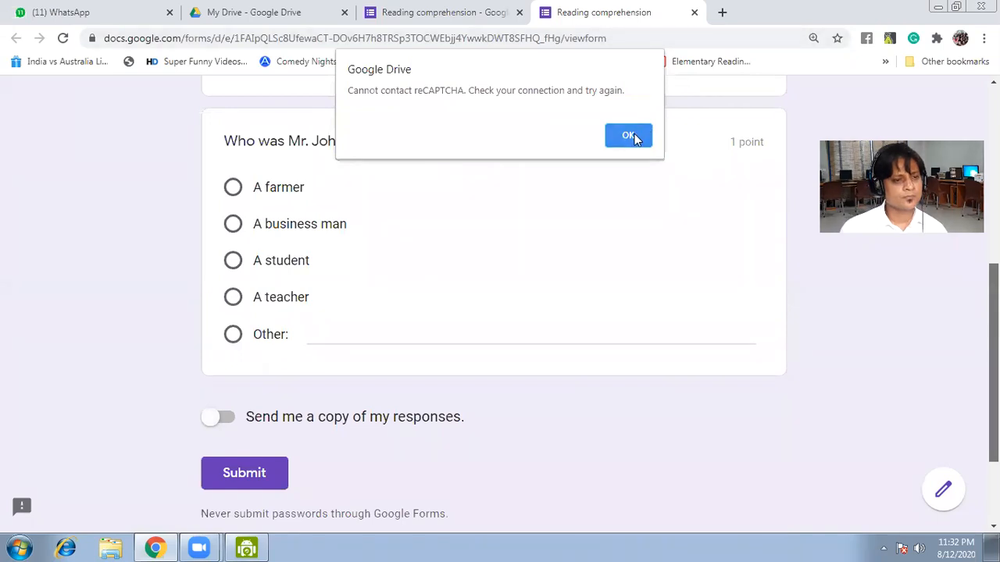
click(694, 13)
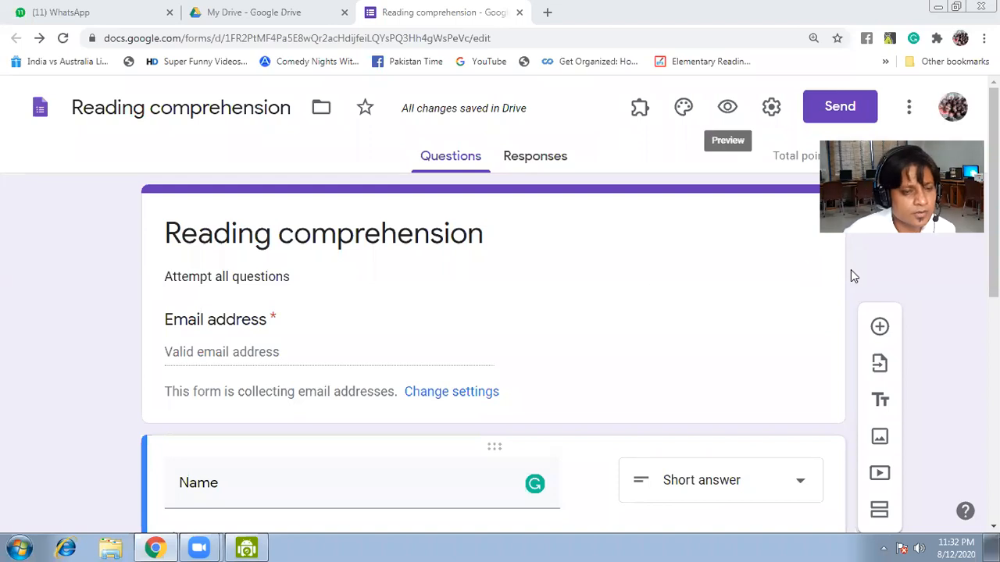
Step: Add a new blank multiple-choice question directly after the Name field
drag(993, 251, 993, 367)
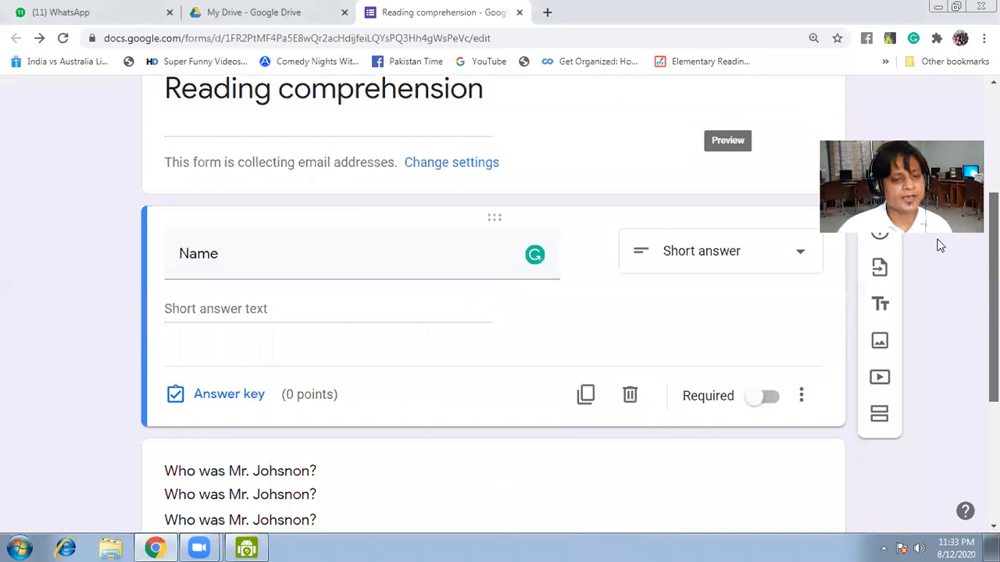
scroll(940, 245, down, 3)
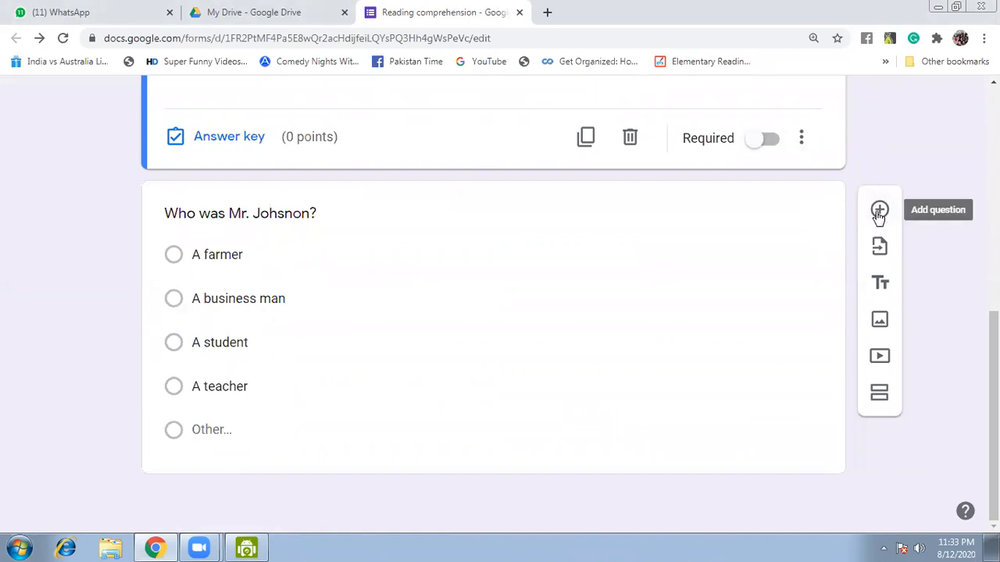
click(878, 211)
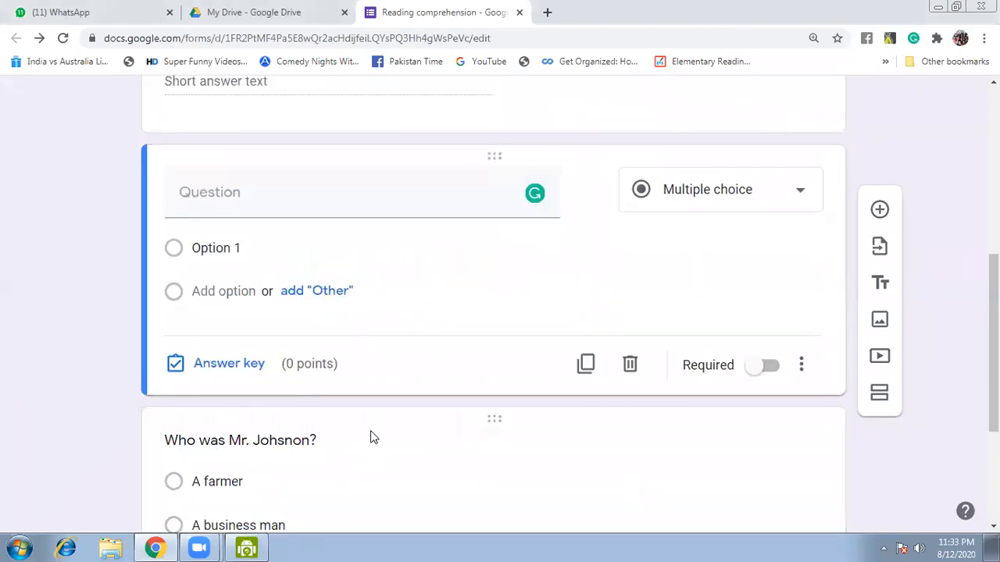
Step: Move the blank multiple-choice question below the "Who was Mr. Johsnon?" question so that it comes last in the form
drag(376, 246, 360, 402)
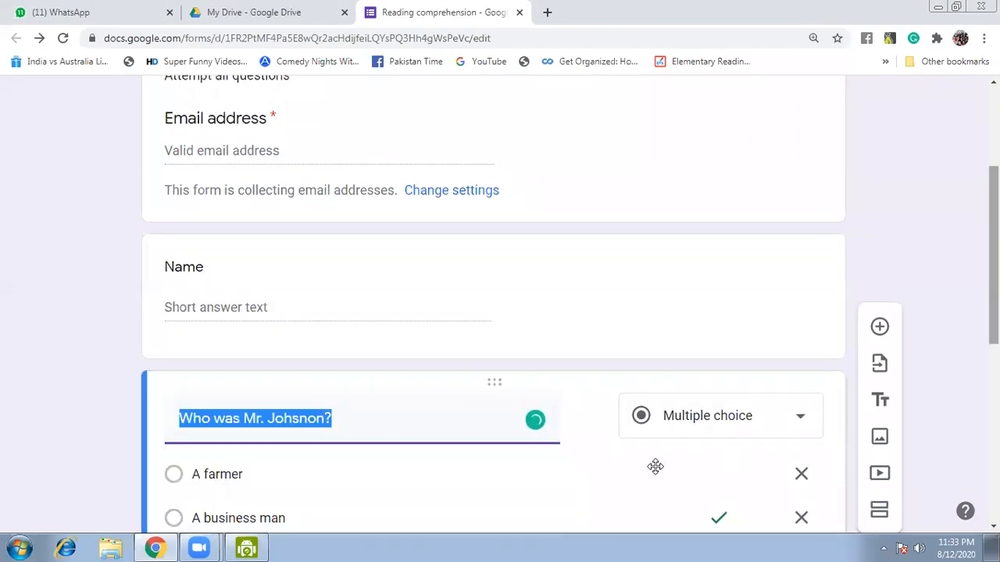
scroll(653, 463, down, 5)
click(500, 499)
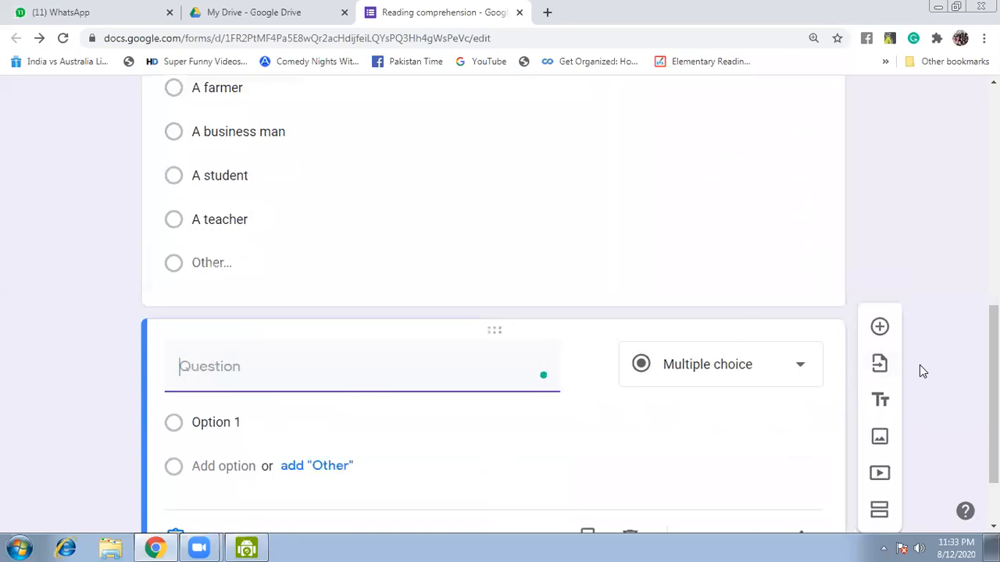
drag(993, 376, 994, 414)
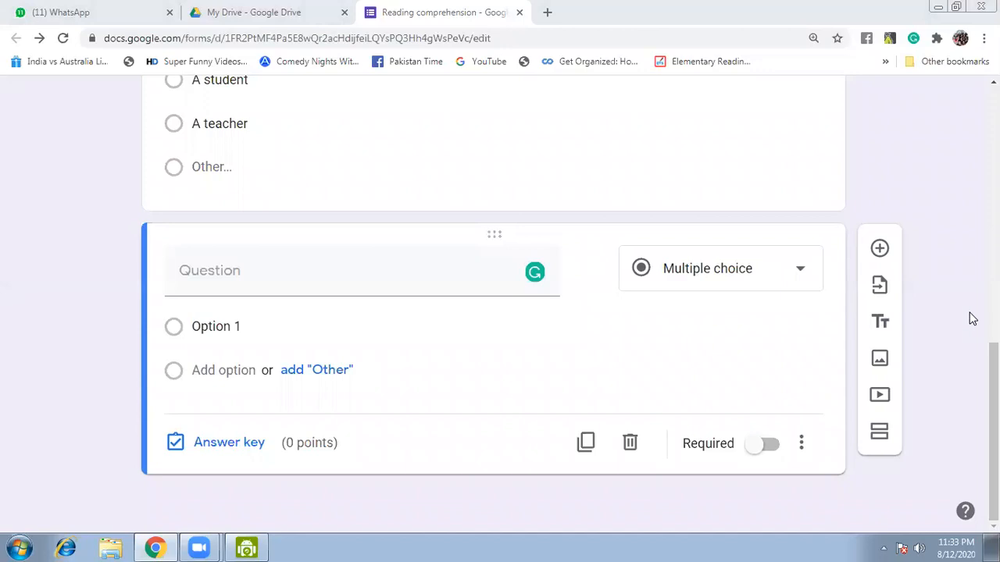
click(993, 398)
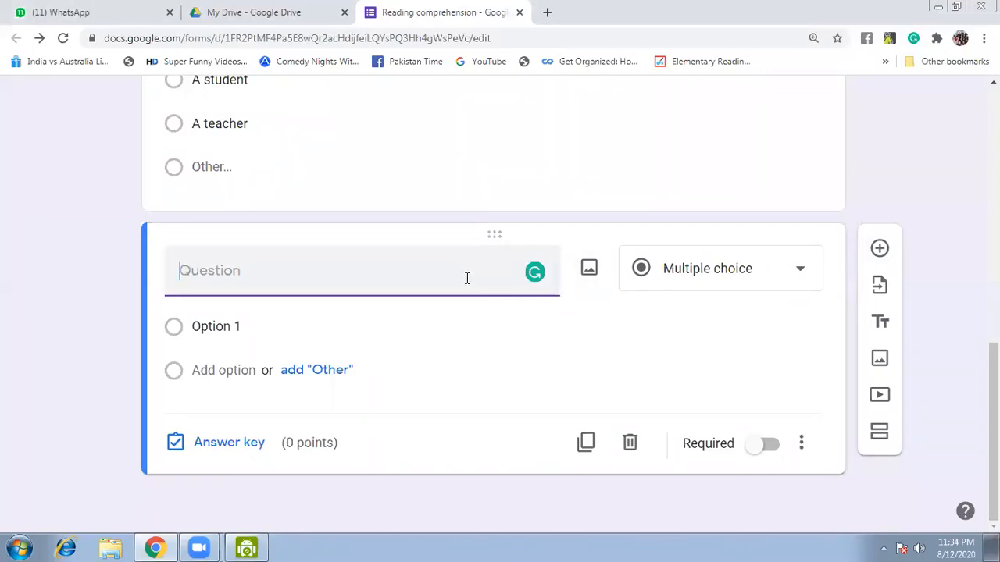
Step: Enter "Why did Mr. Johnson migrate?" as the text of the blank last question
text(Why)
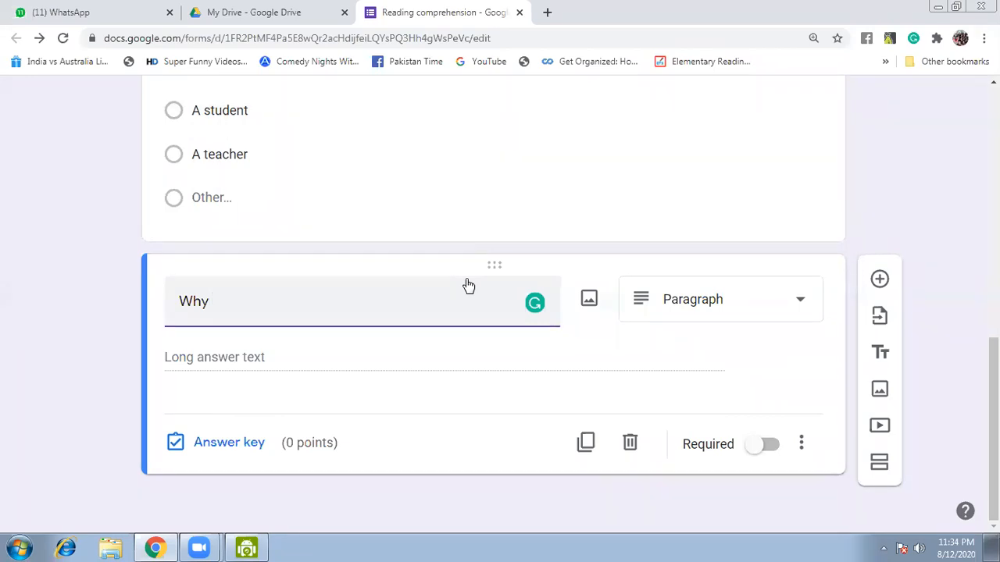
text(did Mr. Johs)
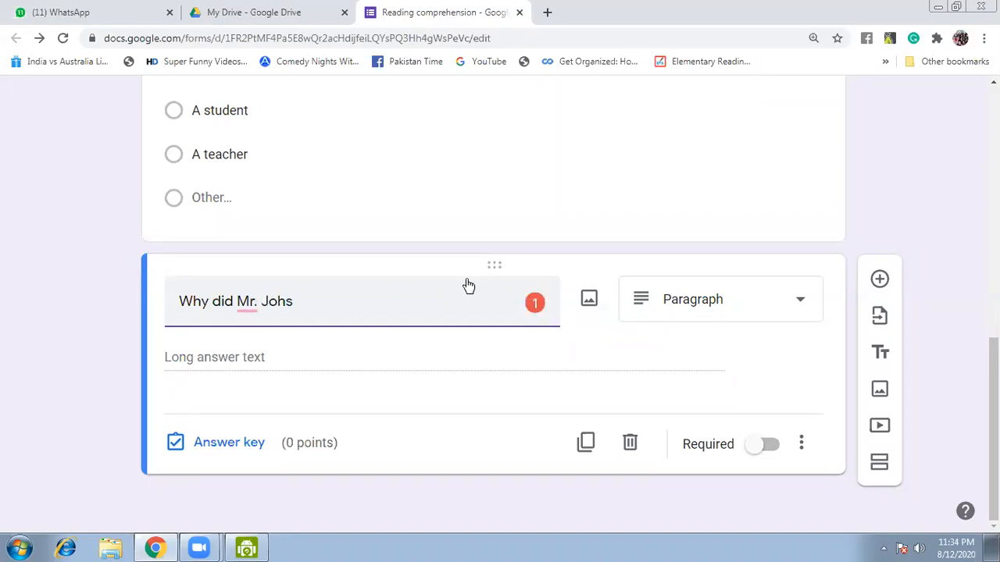
key(BackSpace)
text(nso)
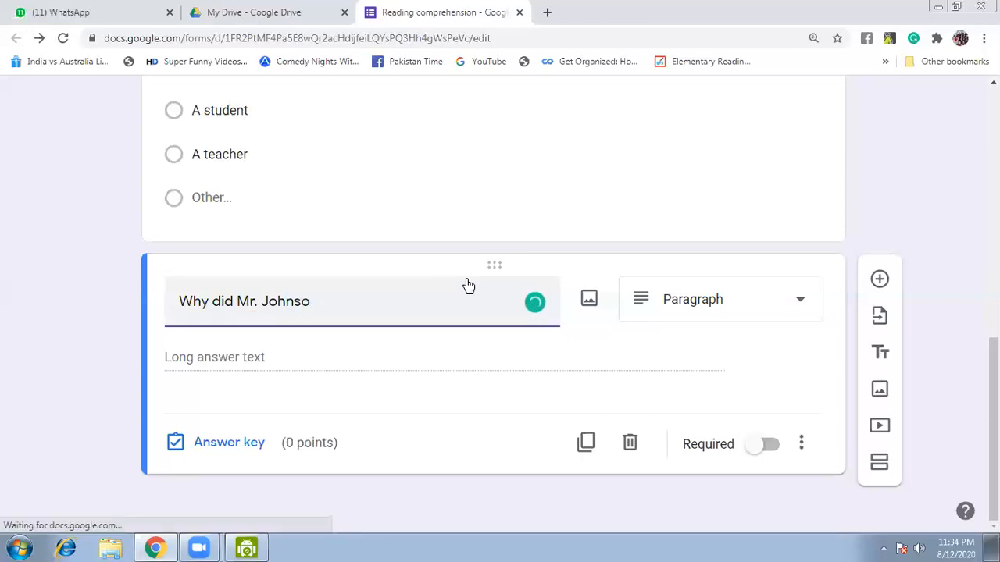
text(n )
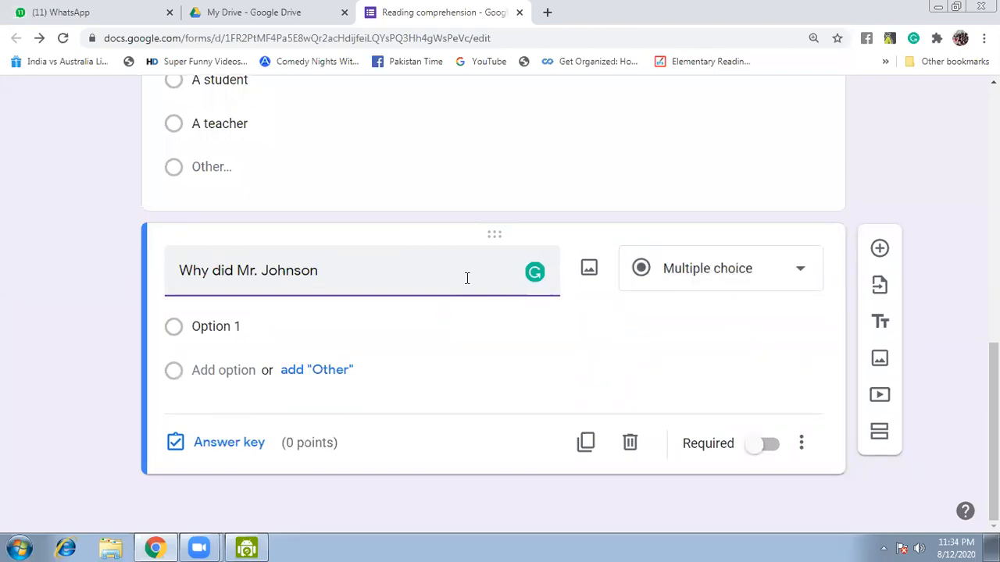
text(migrated)
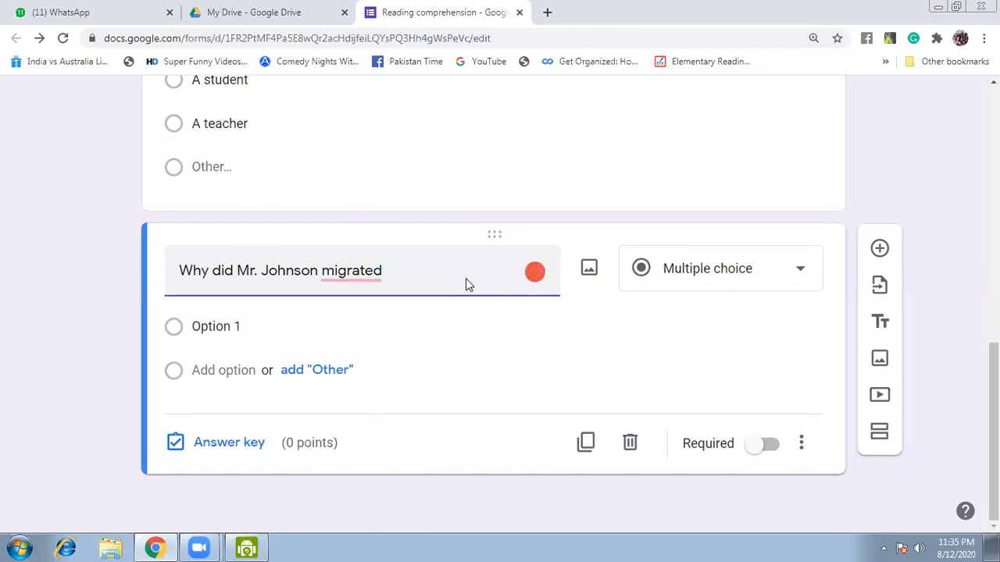
text(?)
mouse_move(350, 271)
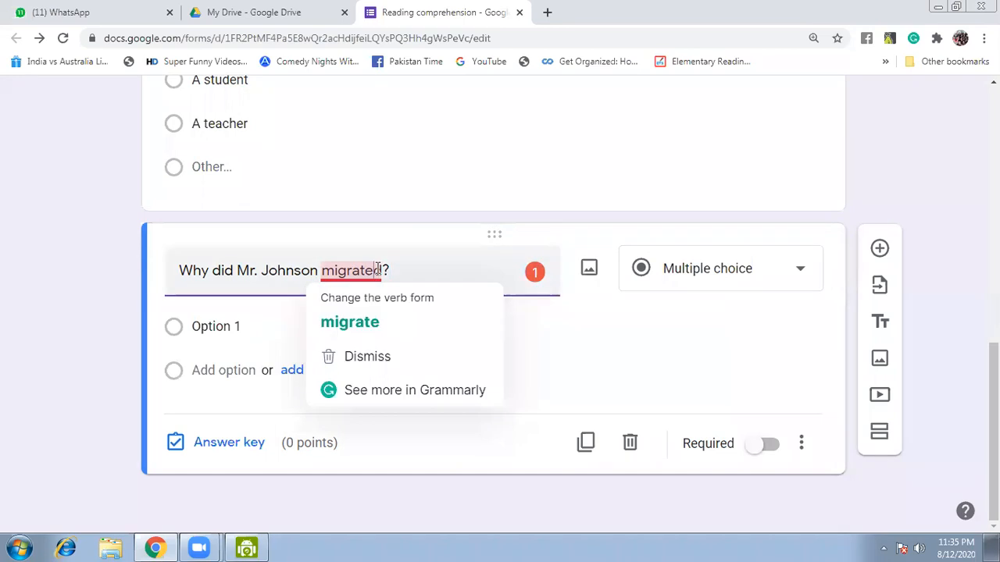
click(381, 270)
key(BackSpace)
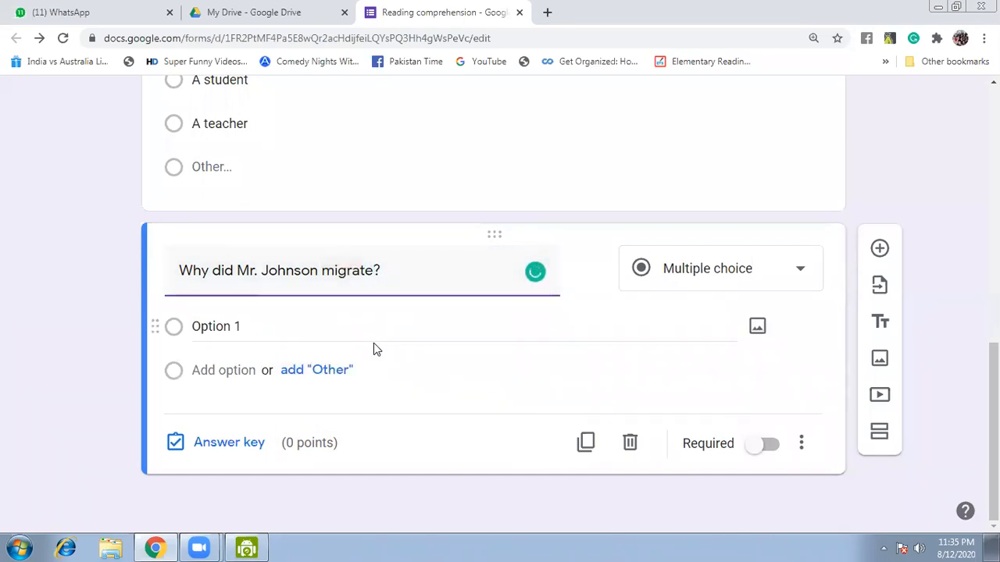
Step: Change the answer type of the "Why did Mr. Johnson migrate?" question to Paragraph
click(379, 325)
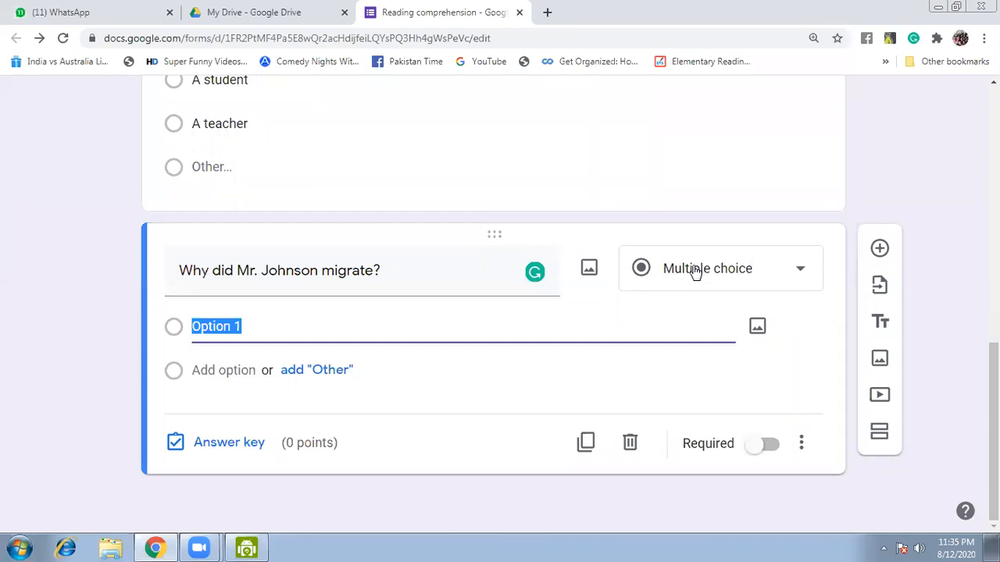
click(801, 281)
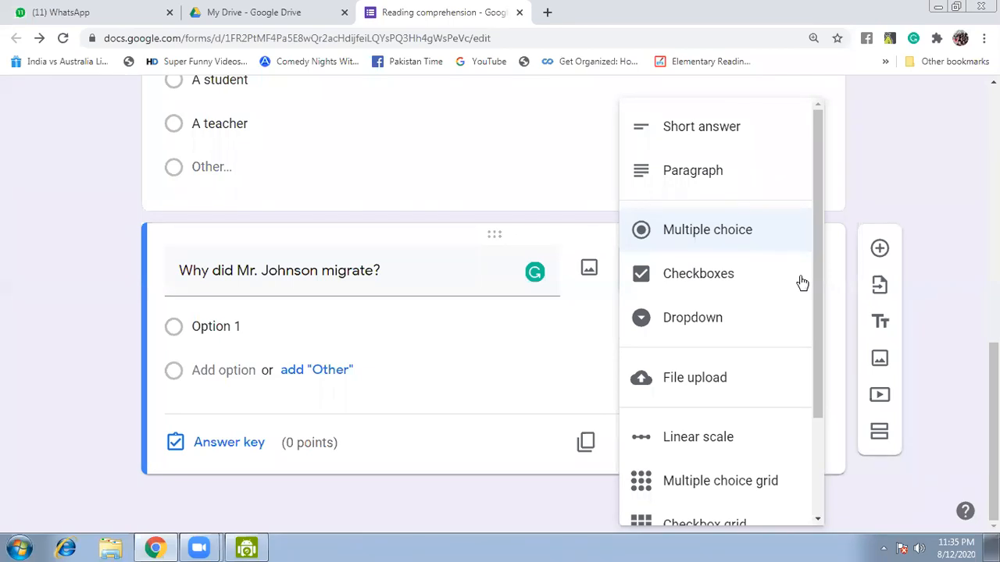
click(715, 170)
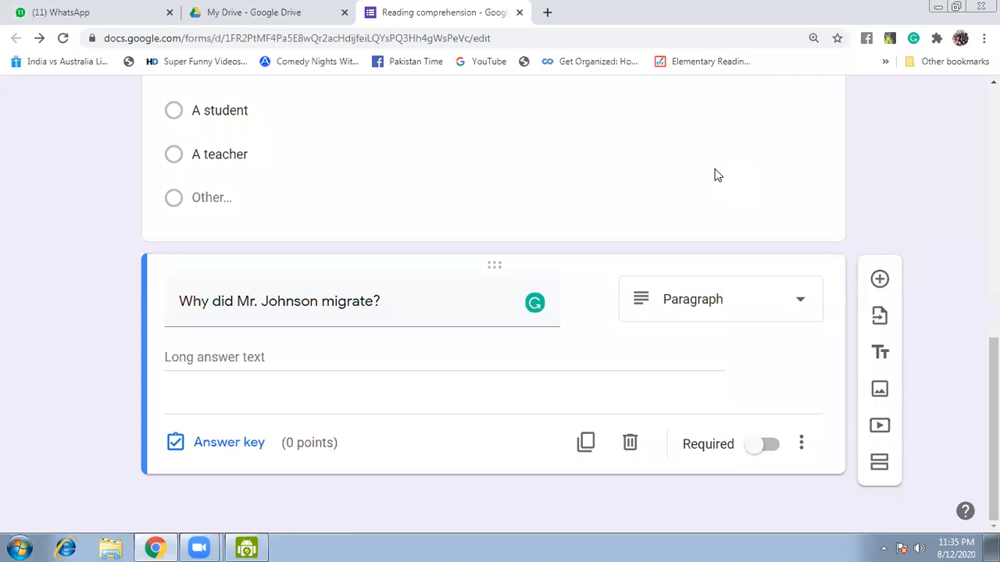
Step: Assign 3 points to the migration question in its answer key and finish the key without adding answer feedback
click(241, 451)
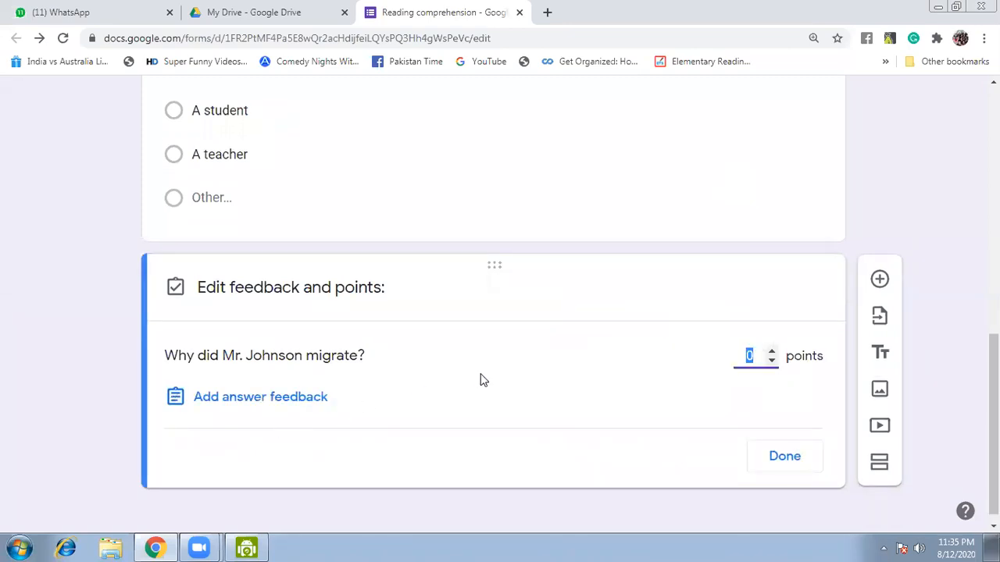
click(772, 353)
click(772, 354)
click(772, 353)
click(252, 406)
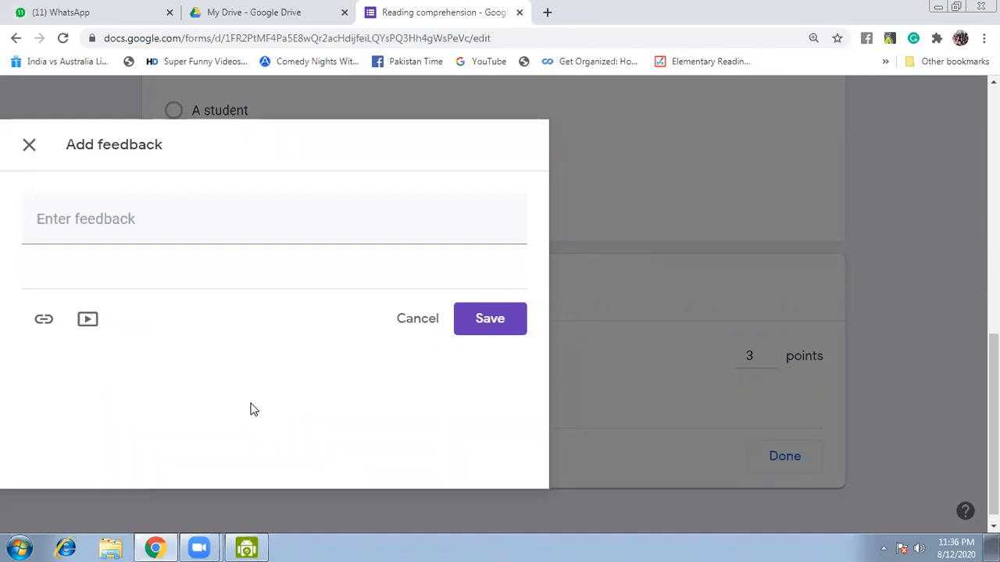
click(29, 149)
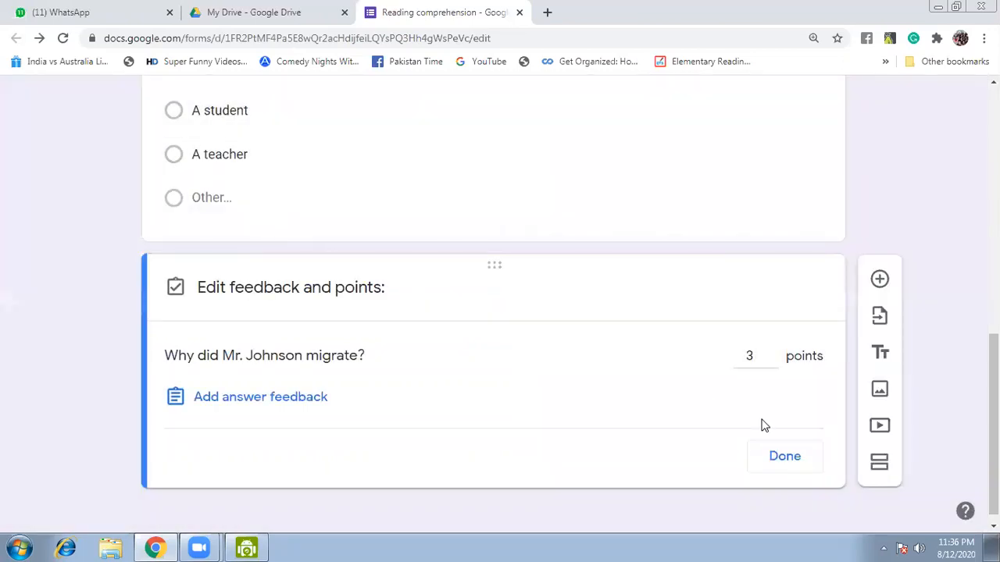
click(788, 460)
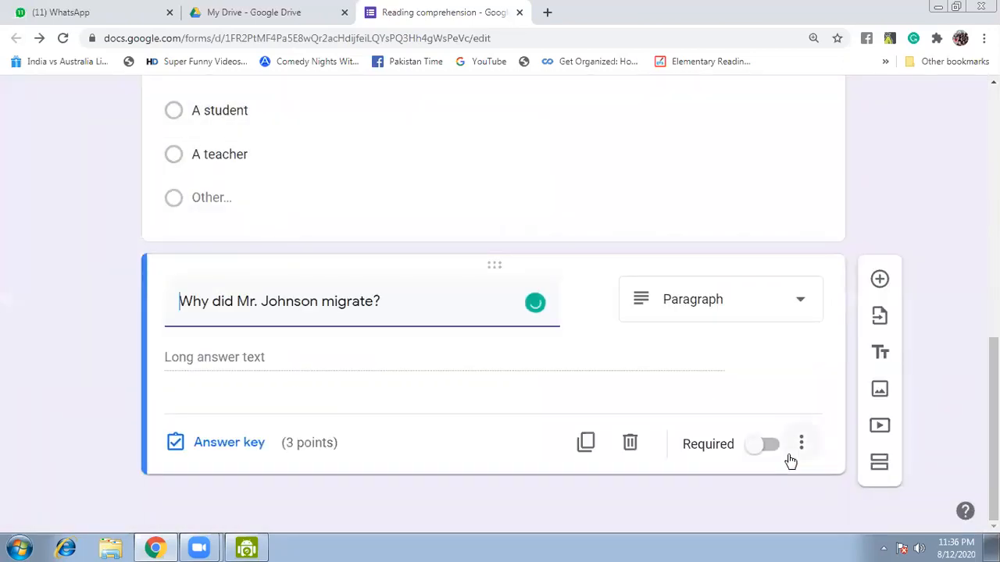
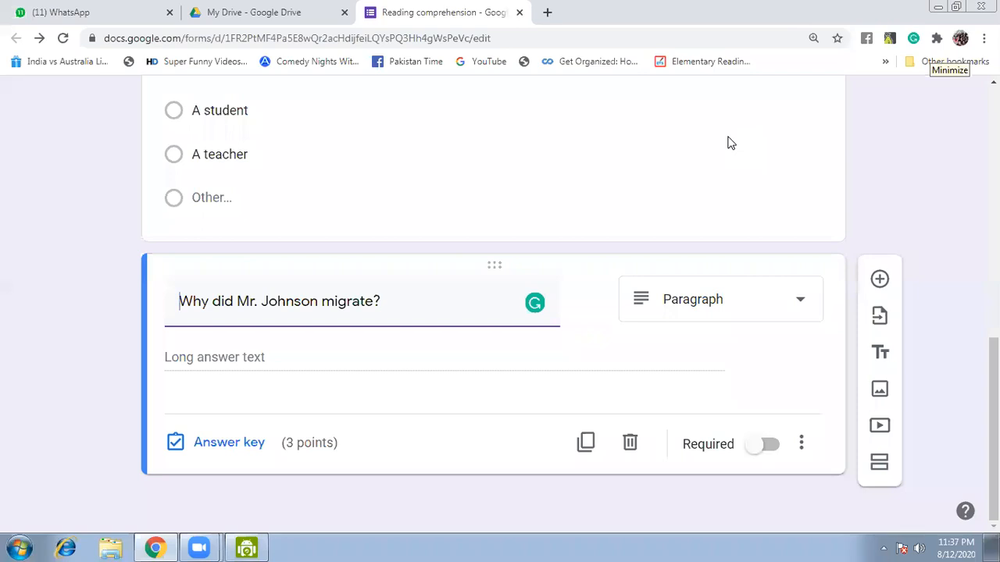
click(930, 51)
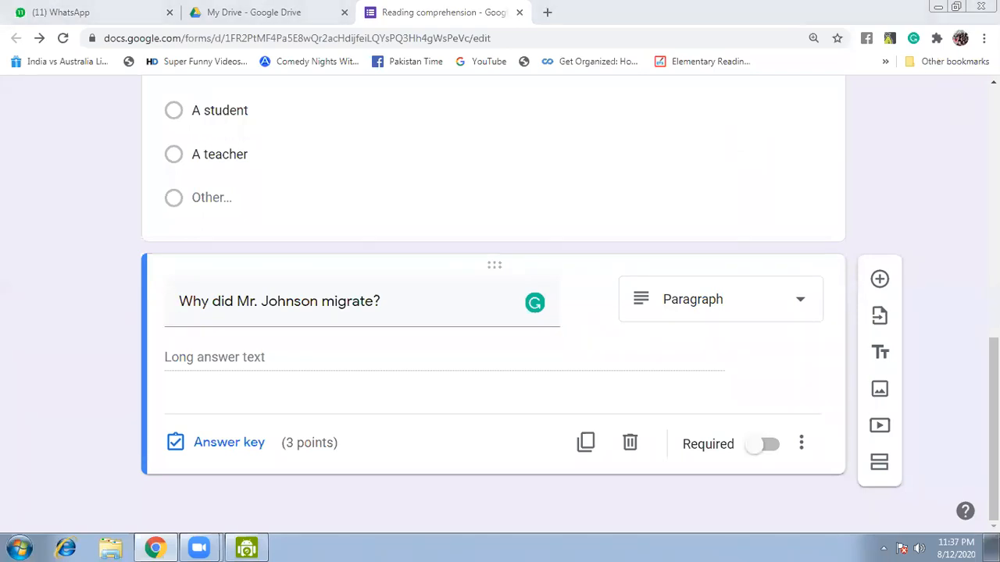
drag(993, 422, 993, 322)
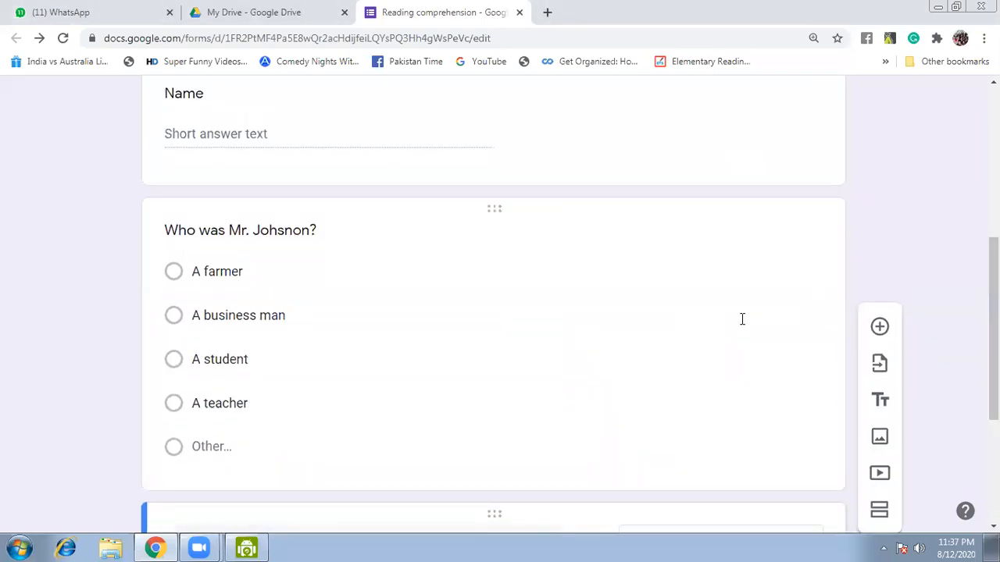
drag(994, 344, 993, 443)
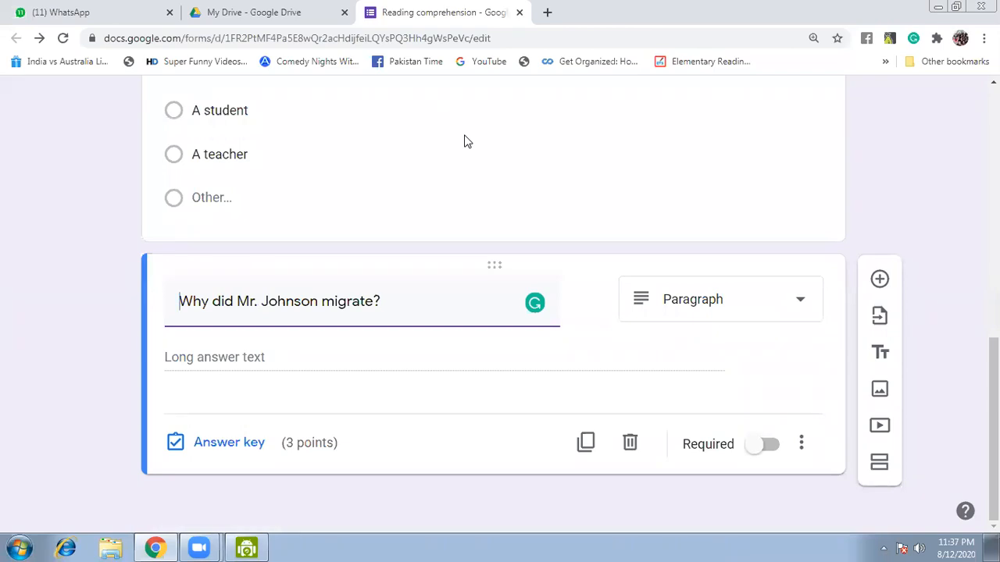
click(874, 133)
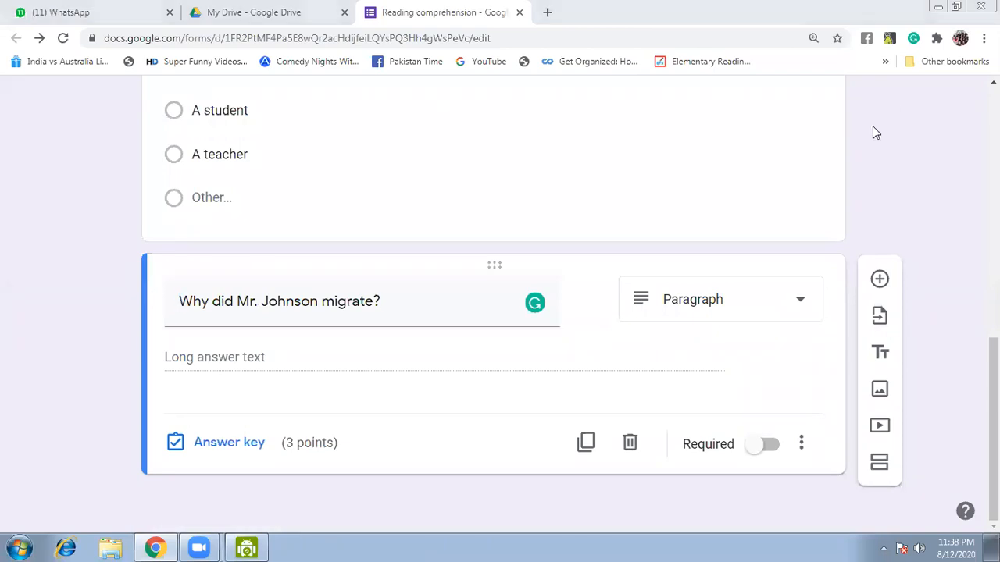
Step: Check the computer's wireless network connection and return to the form
click(883, 548)
click(883, 486)
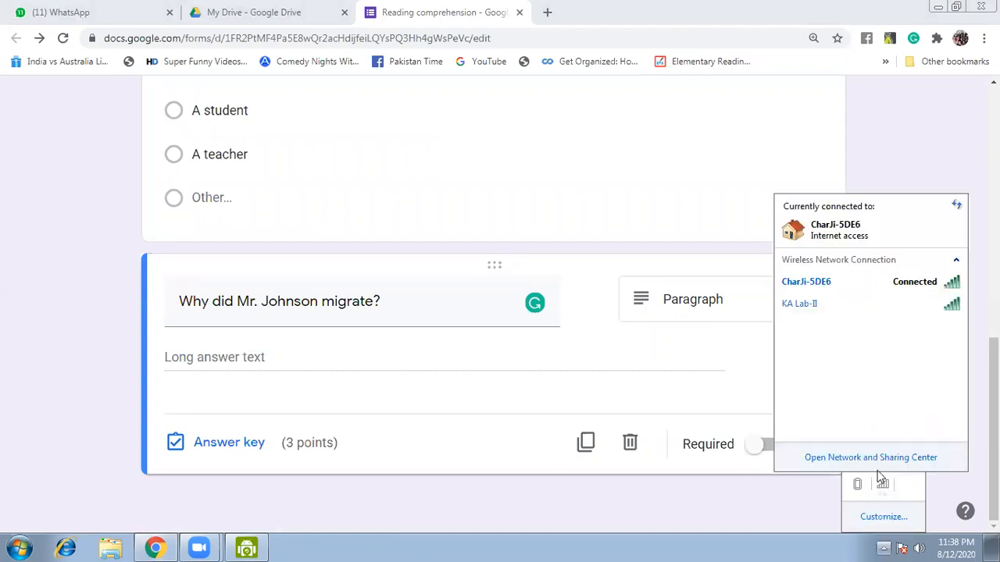
click(882, 139)
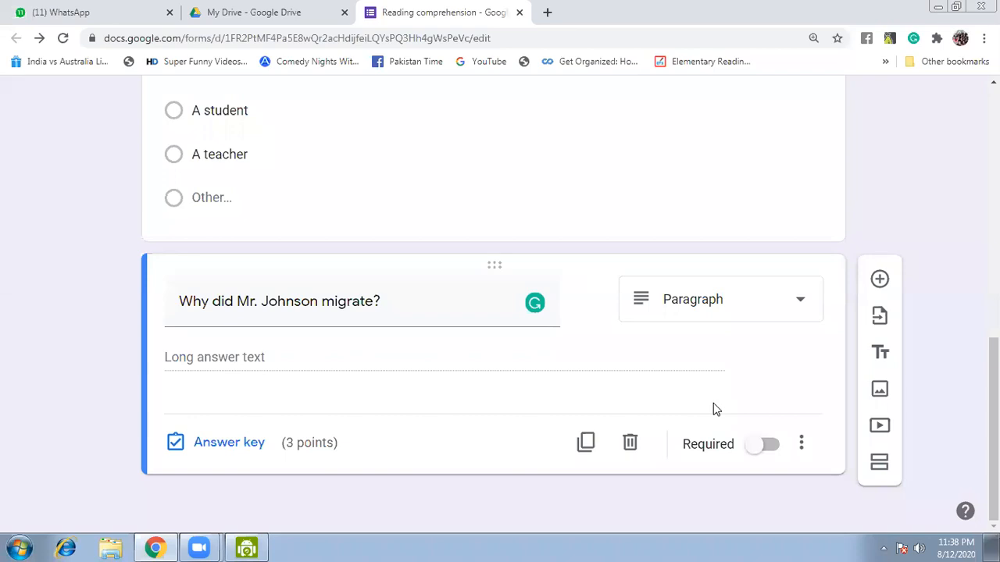
Step: Add a new question after the migration question, review the available question types and keep it as Multiple choice
click(880, 280)
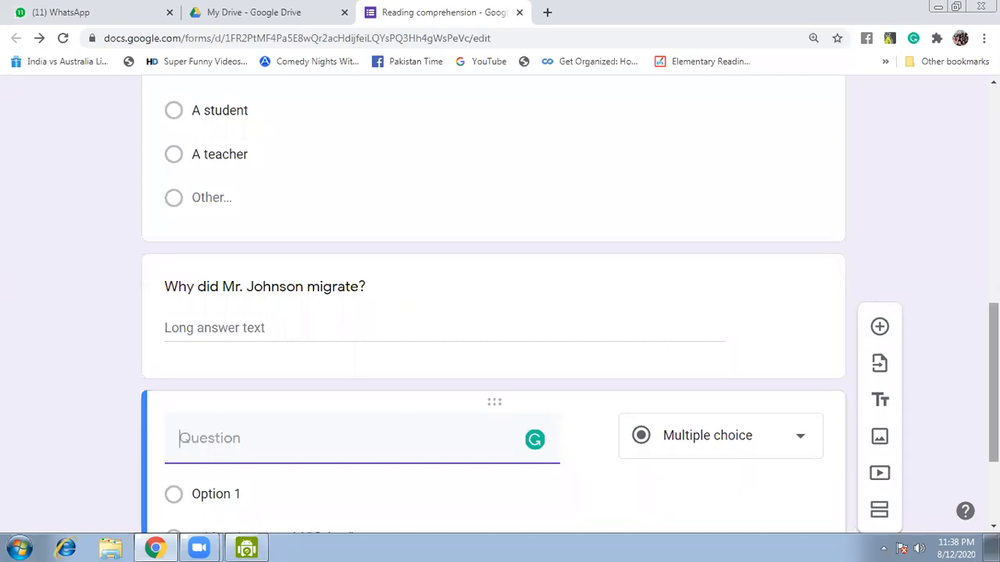
drag(993, 382, 994, 441)
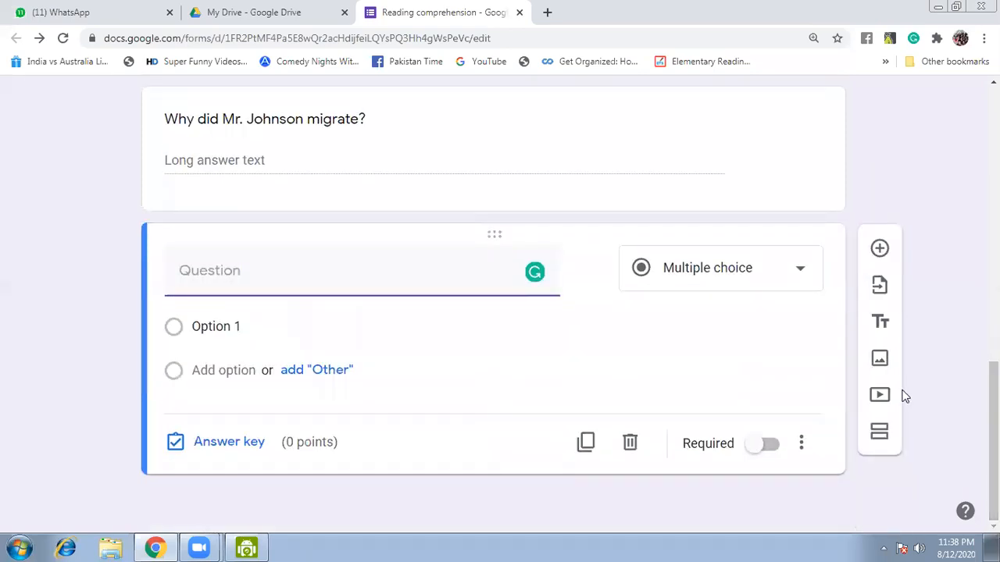
click(804, 277)
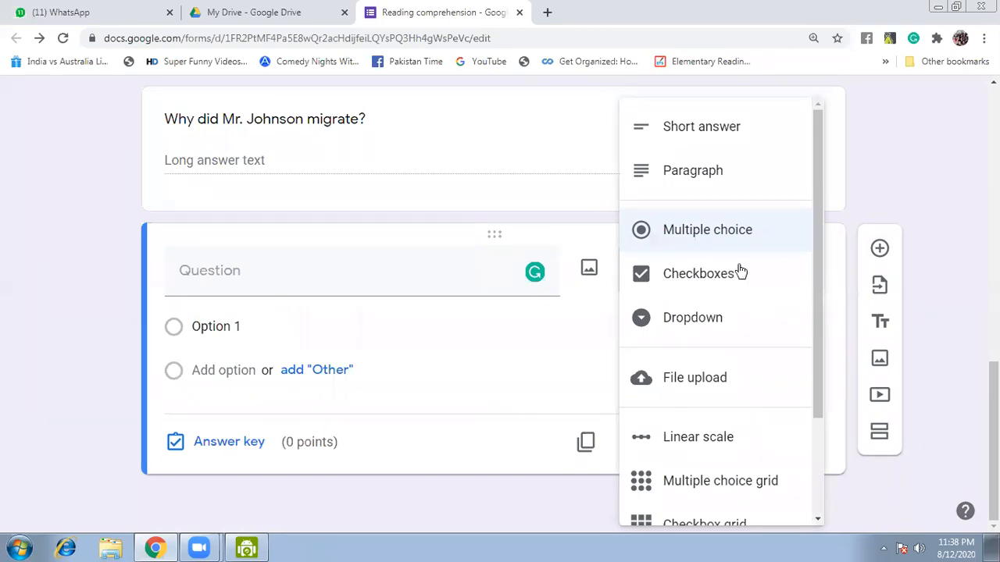
click(423, 271)
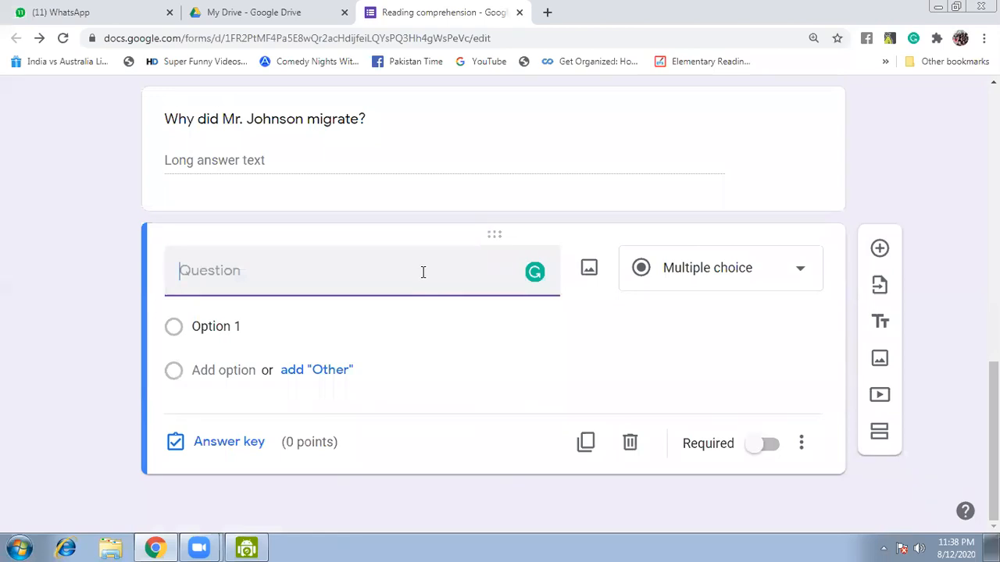
Step: Enter "What were Mr. Johnson's business?" as the text of the new multiple-choice question
text(H)
key(BackSpace)
text(Wh)
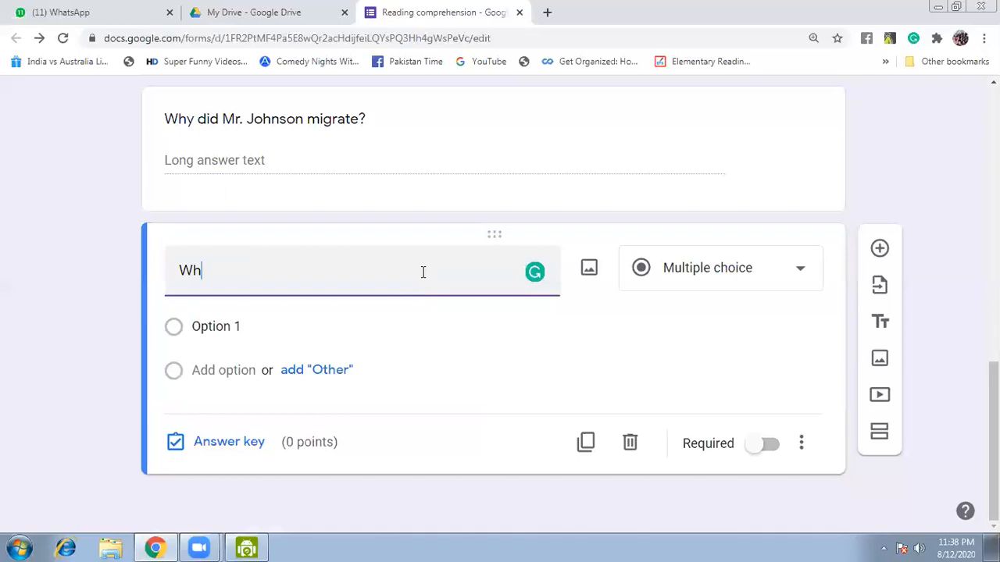
text(at)
text(W)
key(BackSpace)
key(BackSpace)
text(wer)
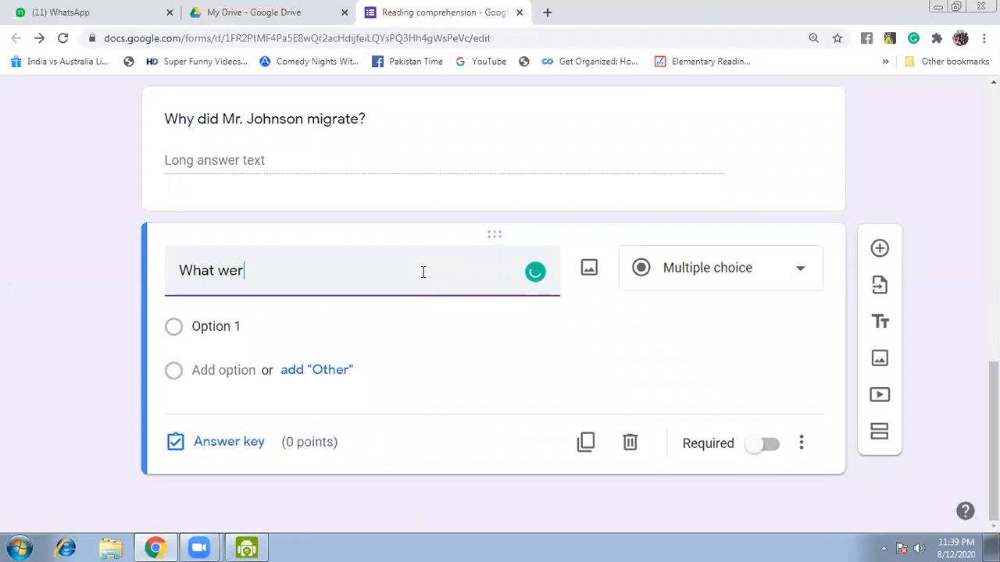
text(e Mr. Joh)
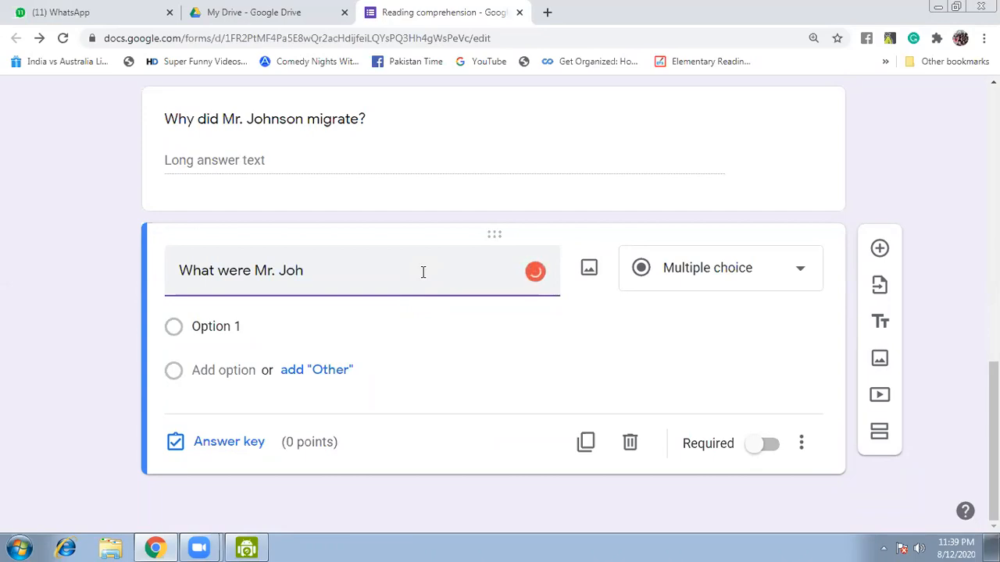
text(nso)
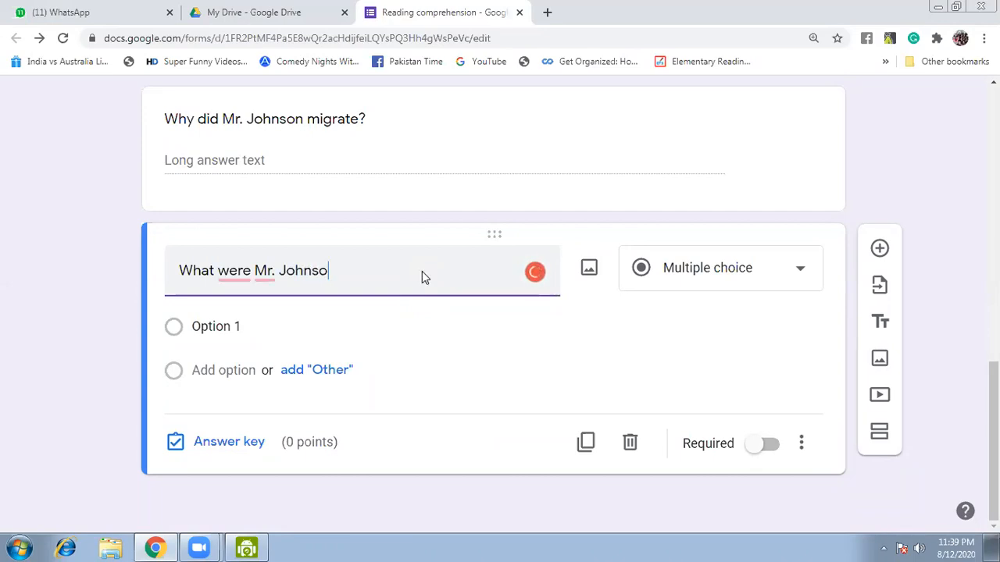
text(n's business?)
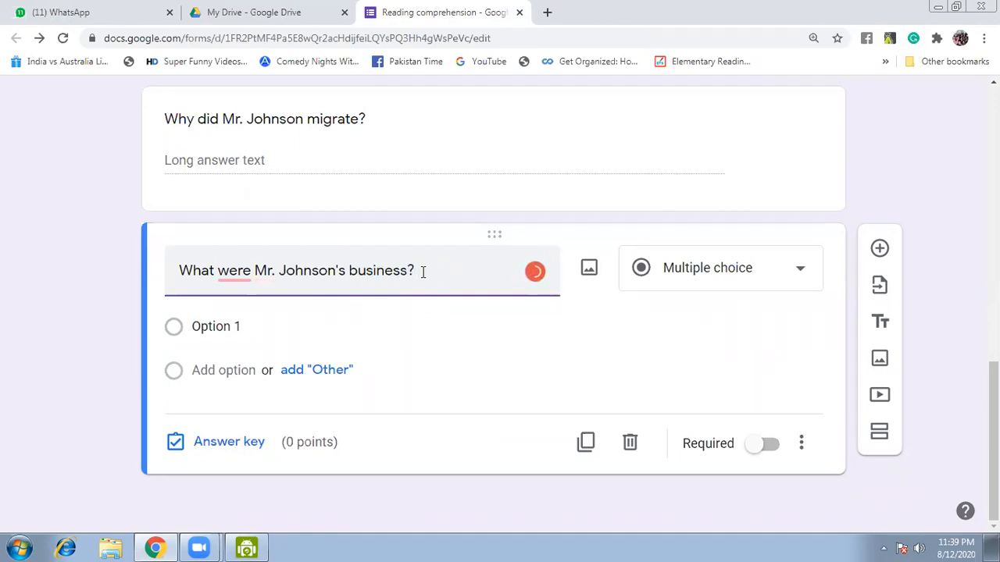
Step: Name the business question's first option "Garment" and change the question type to Checkboxes
click(296, 326)
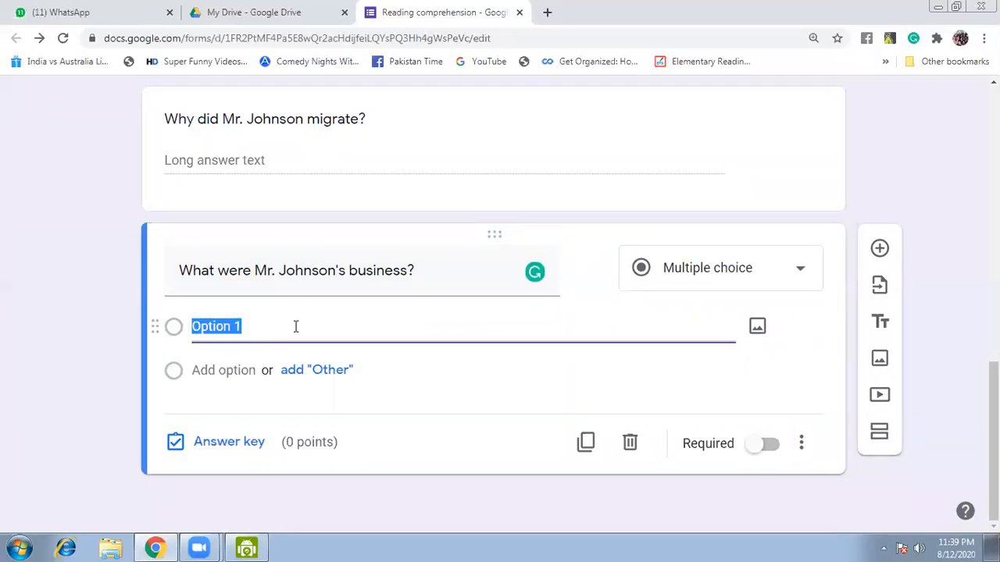
text(Garment)
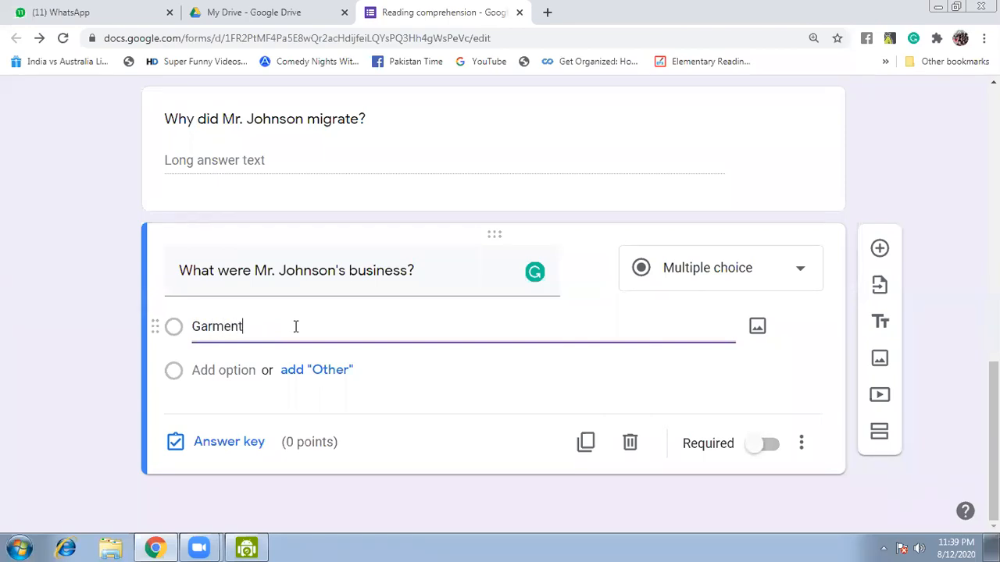
click(803, 271)
click(723, 280)
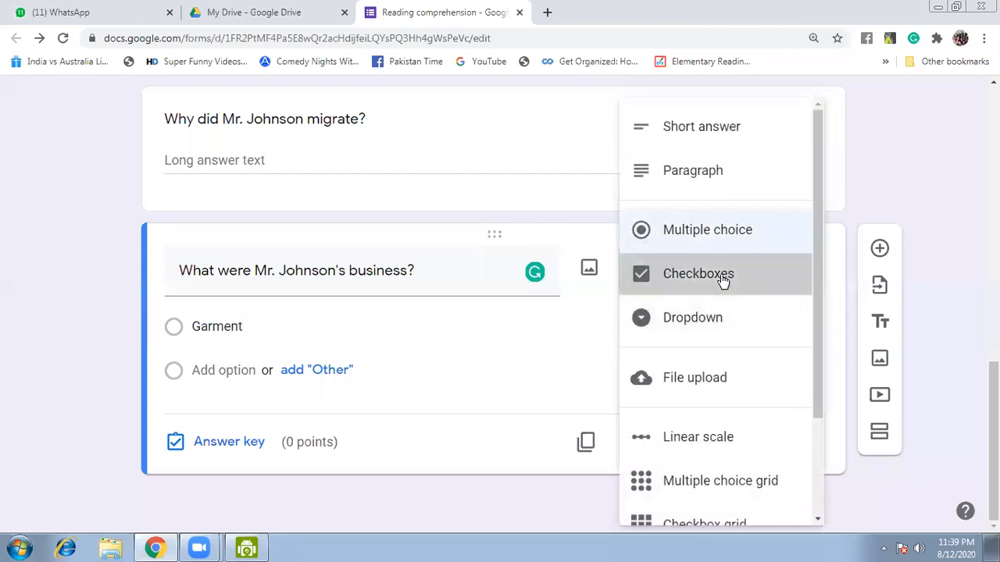
Step: Add the options "Grocery", "Cosmetics" and "Cafe" to the business question below Garment
click(233, 368)
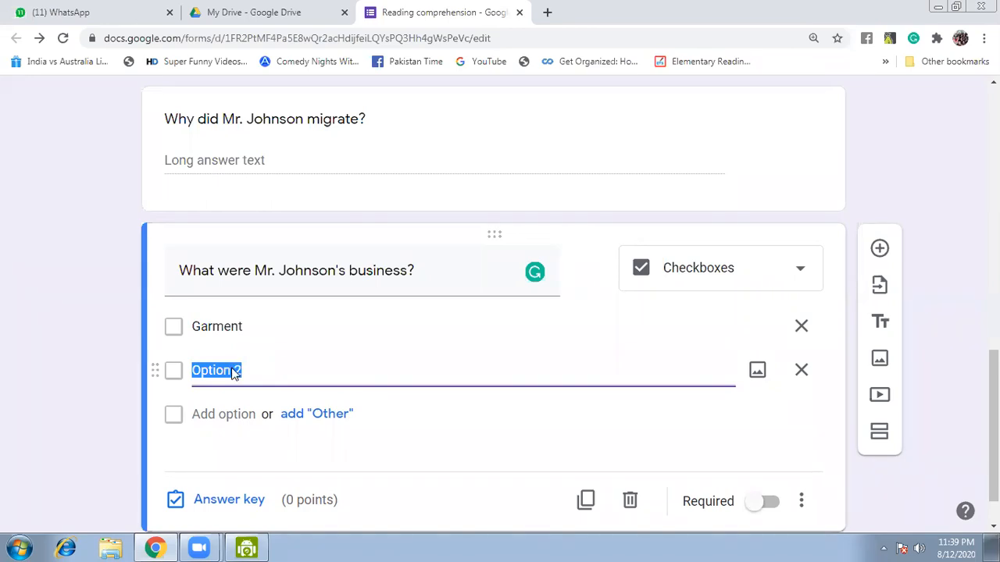
text(Grocery)
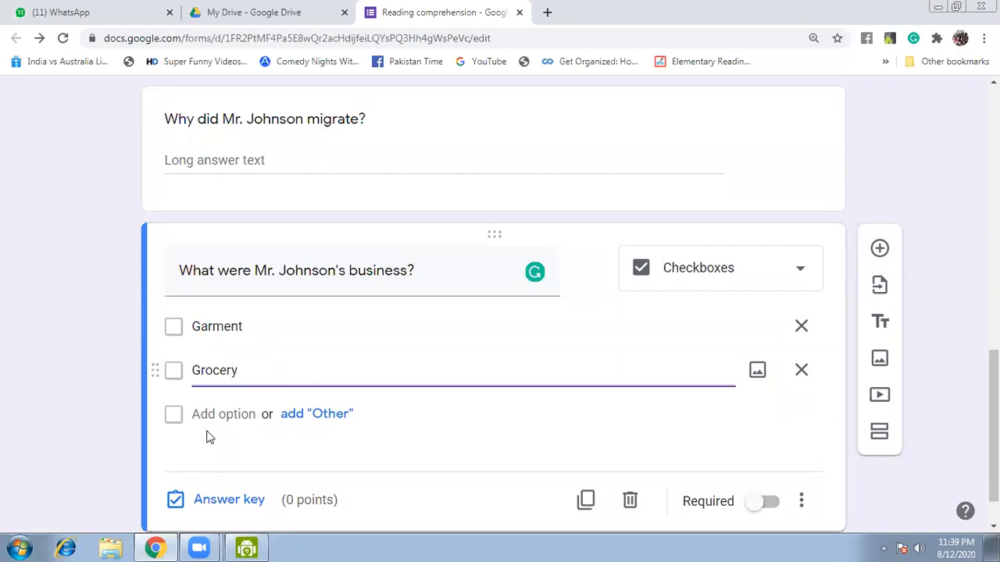
click(211, 414)
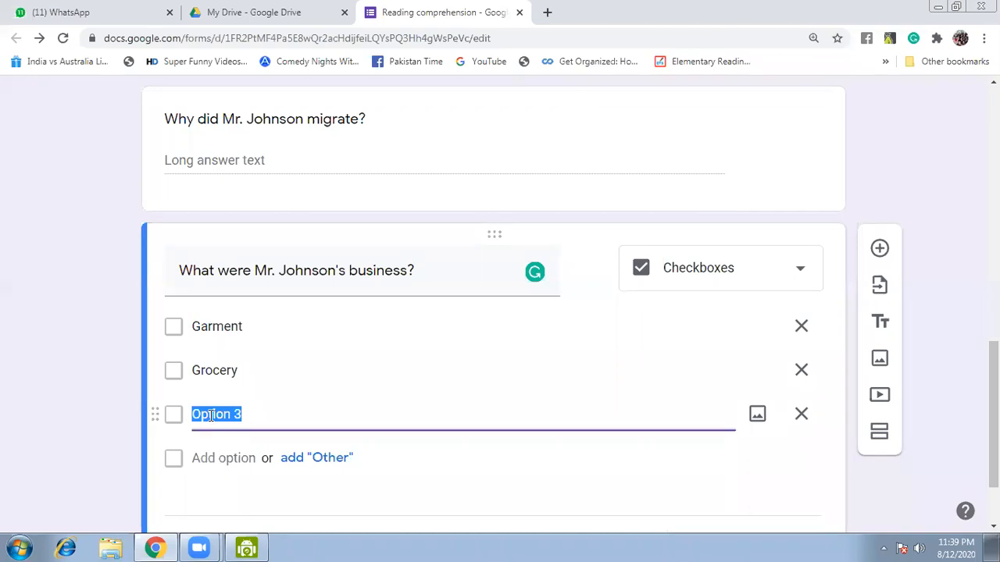
text(Cosmetics)
click(210, 458)
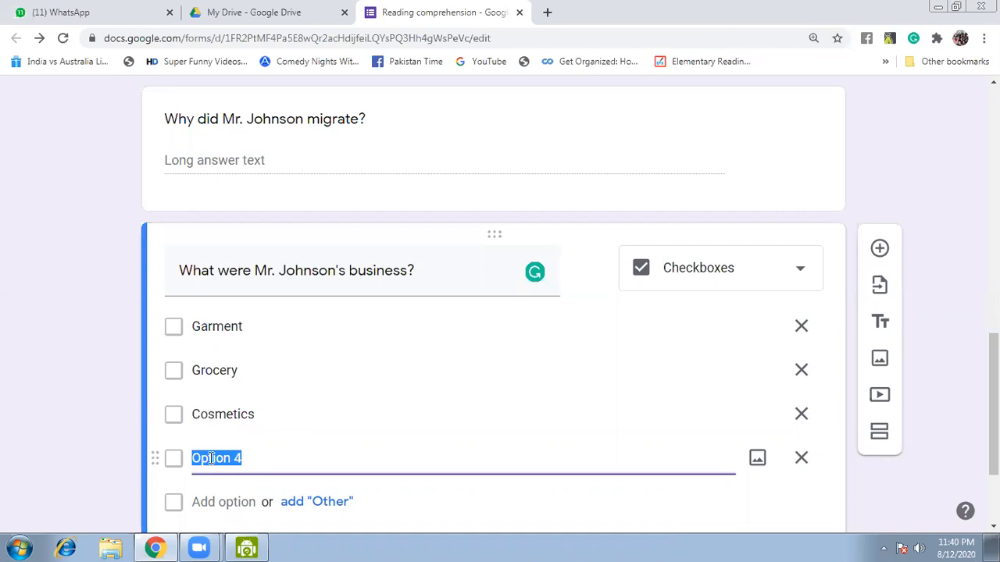
text(C)
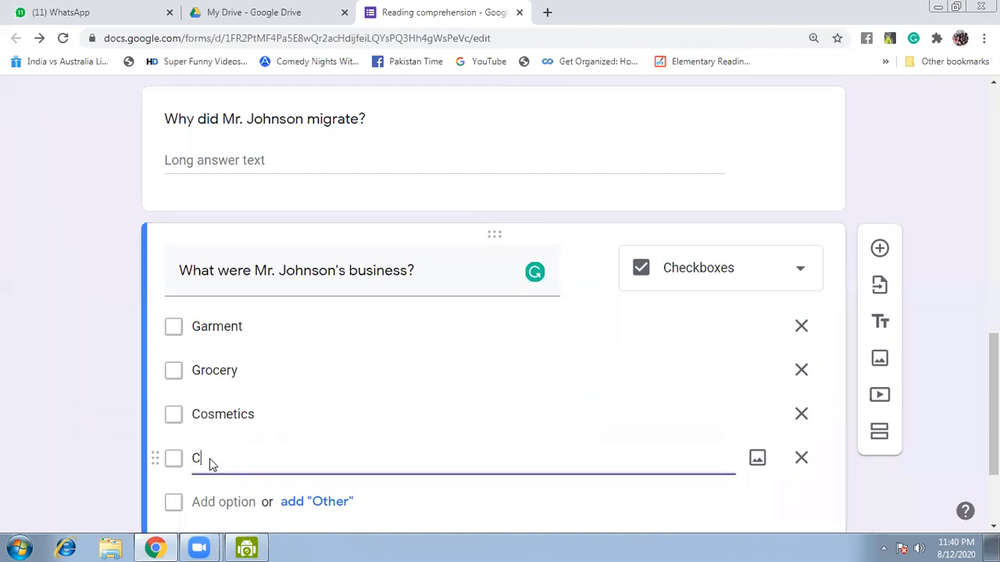
text(afe)
Step: Add a fifth option to the business question and correct its spelling to "Jewelry" with the spell-check suggestion
click(204, 502)
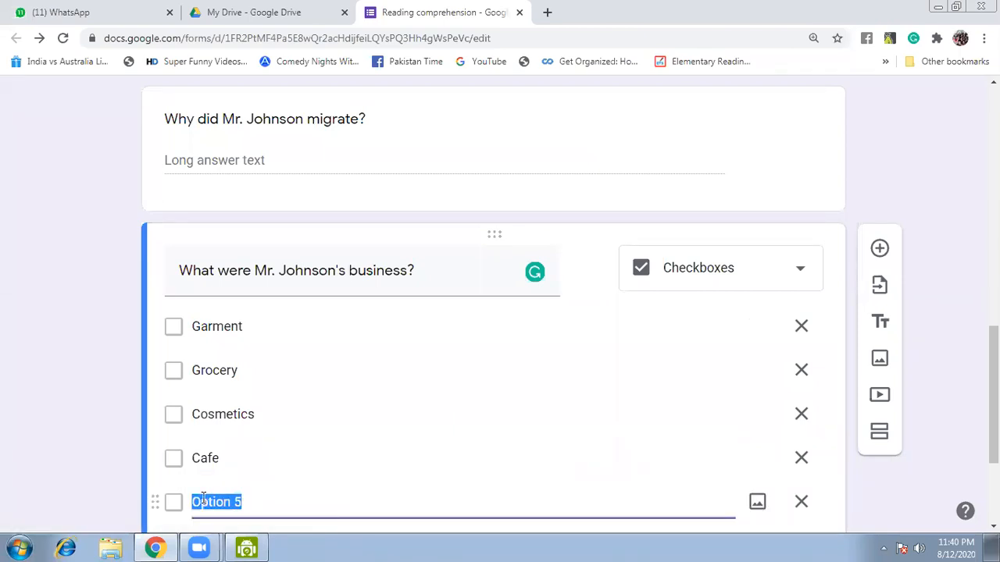
text(Jewe)
key(BackSpace)
text(elw)
key(BackSpace)
text(ery)
scroll(966, 404, down, 2)
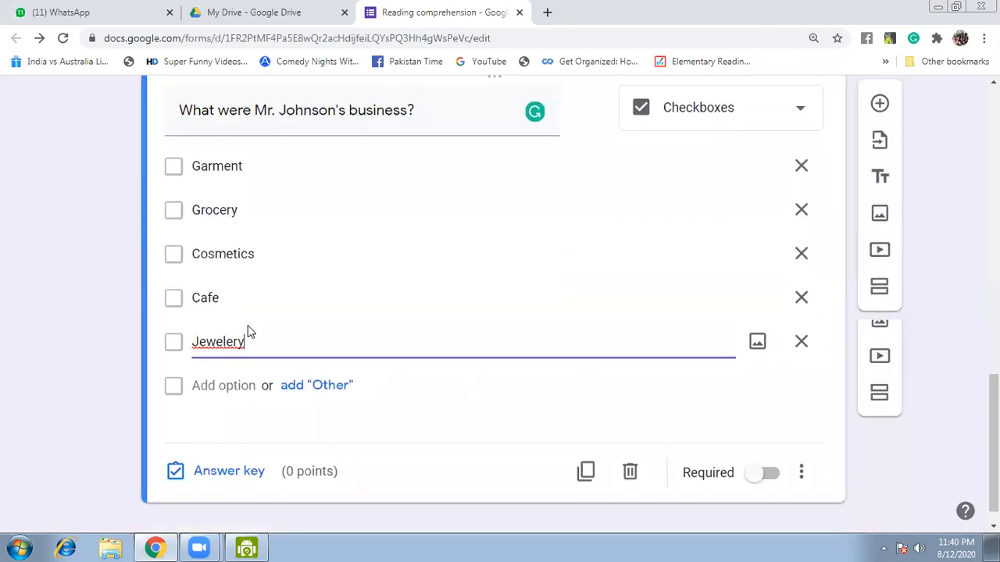
right_click(224, 341)
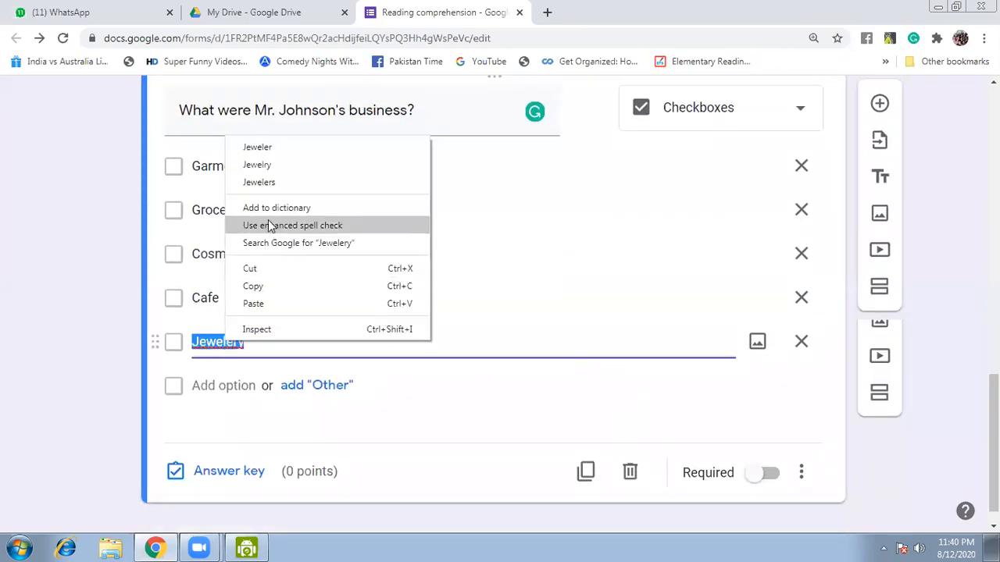
click(257, 164)
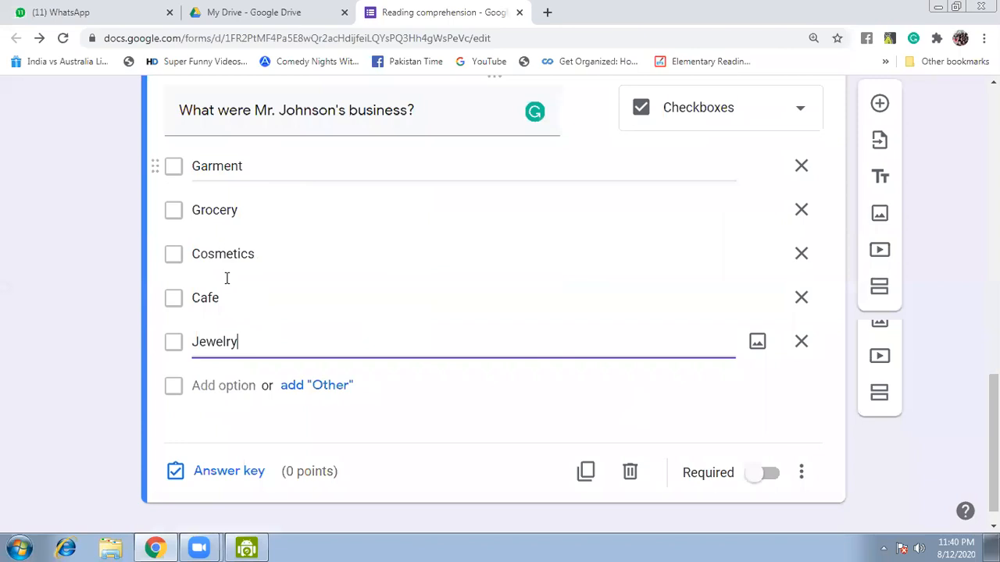
Step: Add "Footwear" as the sixth option of the business question
click(207, 384)
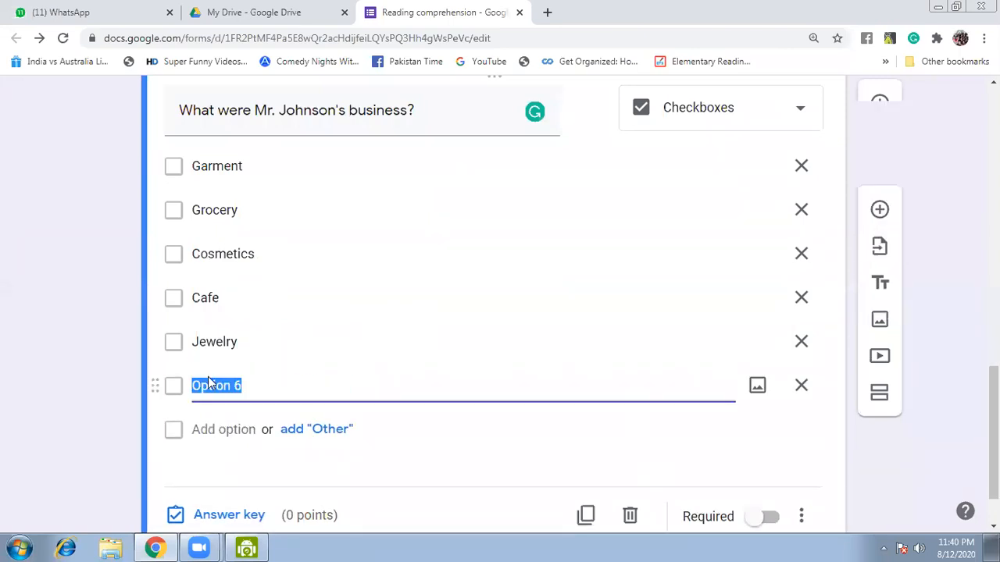
text(Foot ware)
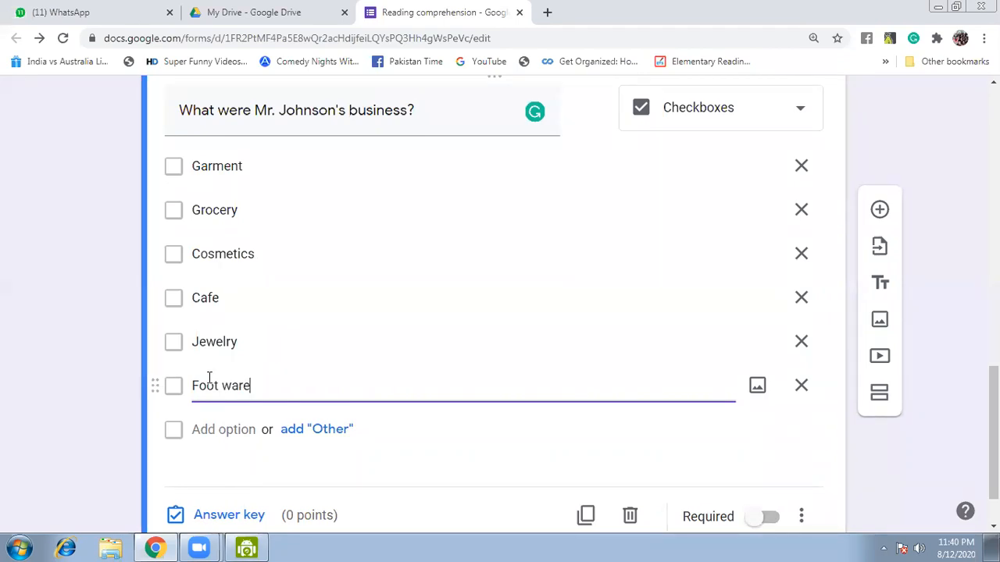
key(BackSpace)
key(BackSpace)
key(BackSpace)
key(BackSpace)
key(BackSpace)
text(wear)
Step: Add "Medical store" as the seventh option of the business question
click(205, 429)
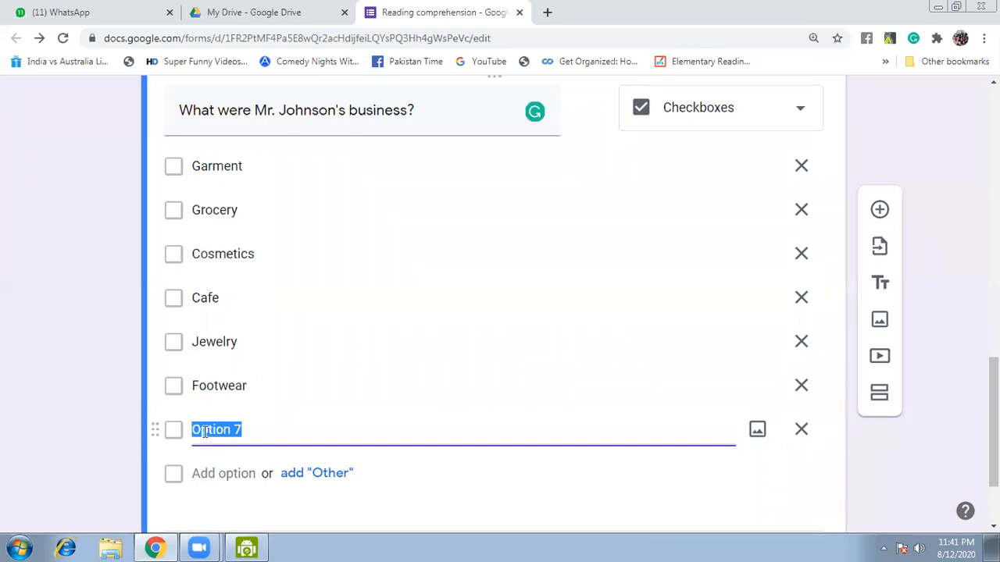
text(Medical story)
key(BackSpace)
text(e)
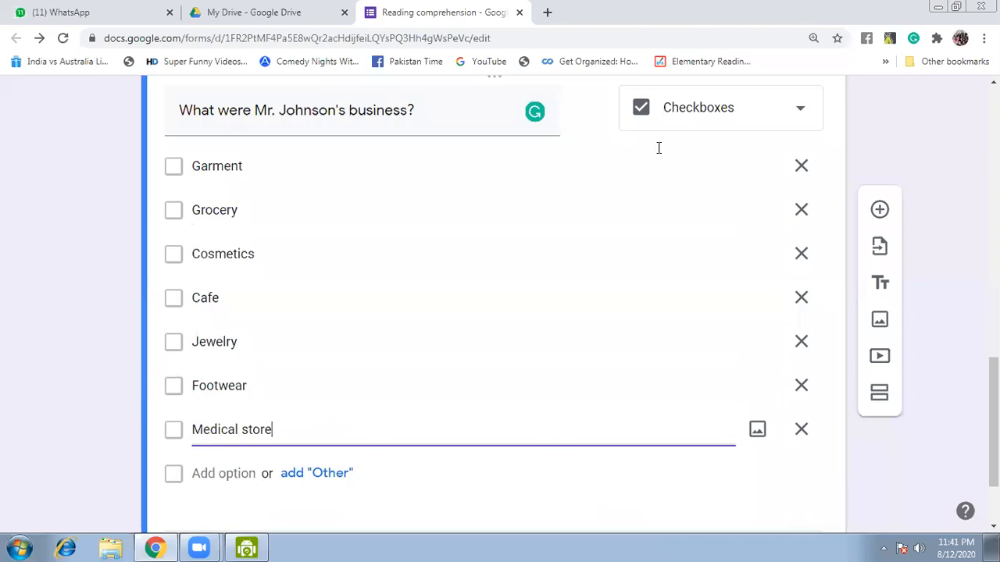
click(935, 54)
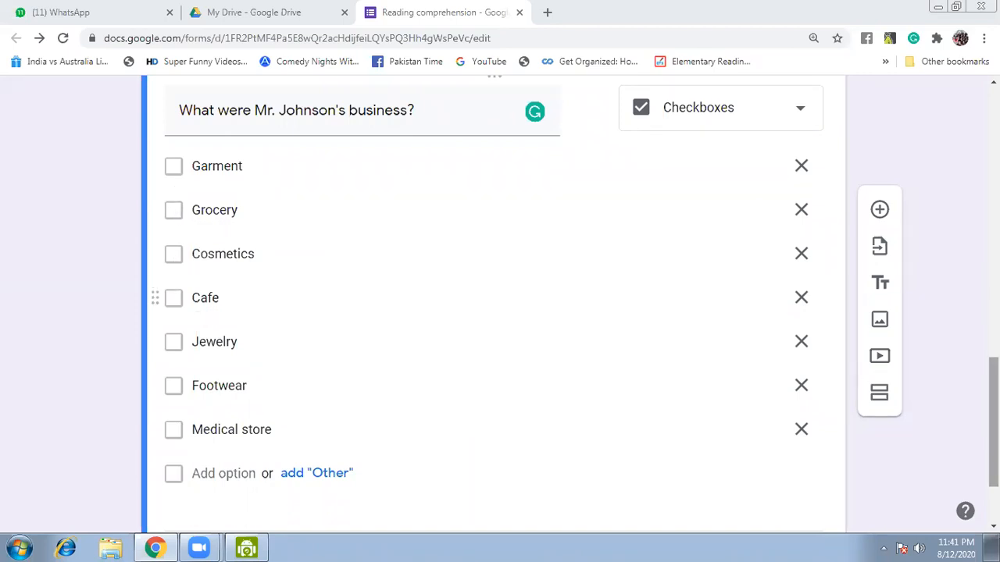
click(656, 431)
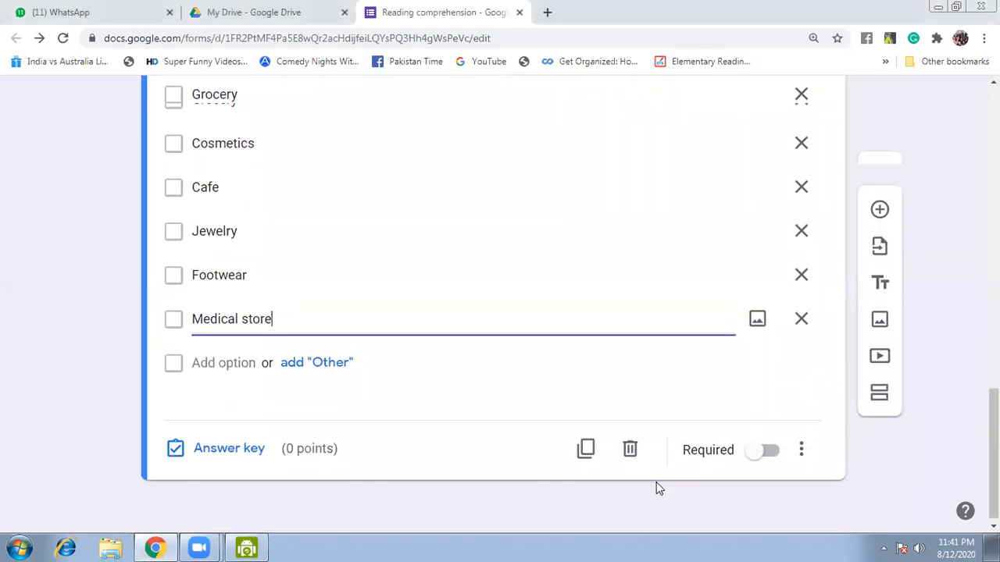
Step: In the business question's answer key, mark Garment, Grocery, Cosmetics, Jewelry and Footwear as correct and assign 1 point
click(232, 453)
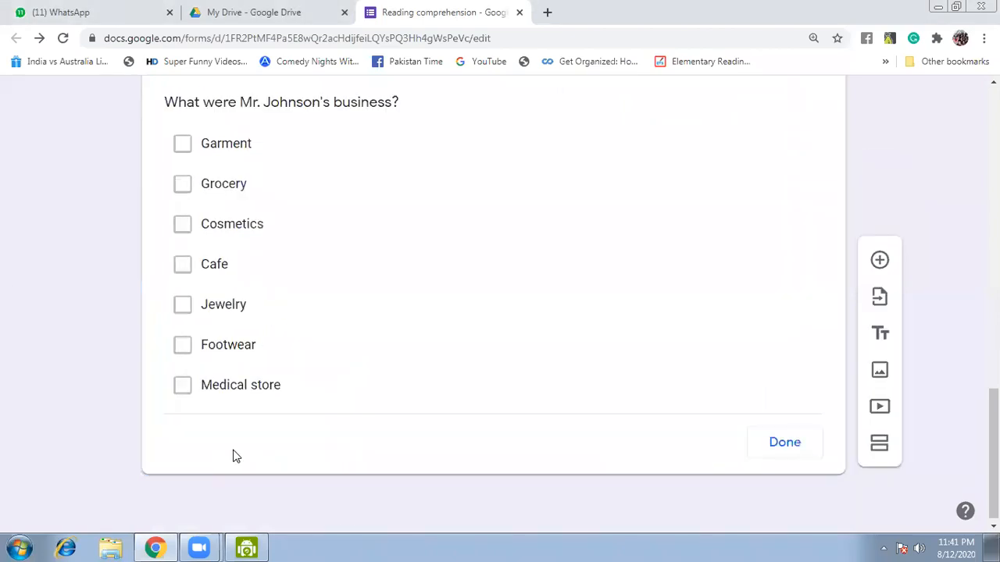
click(182, 147)
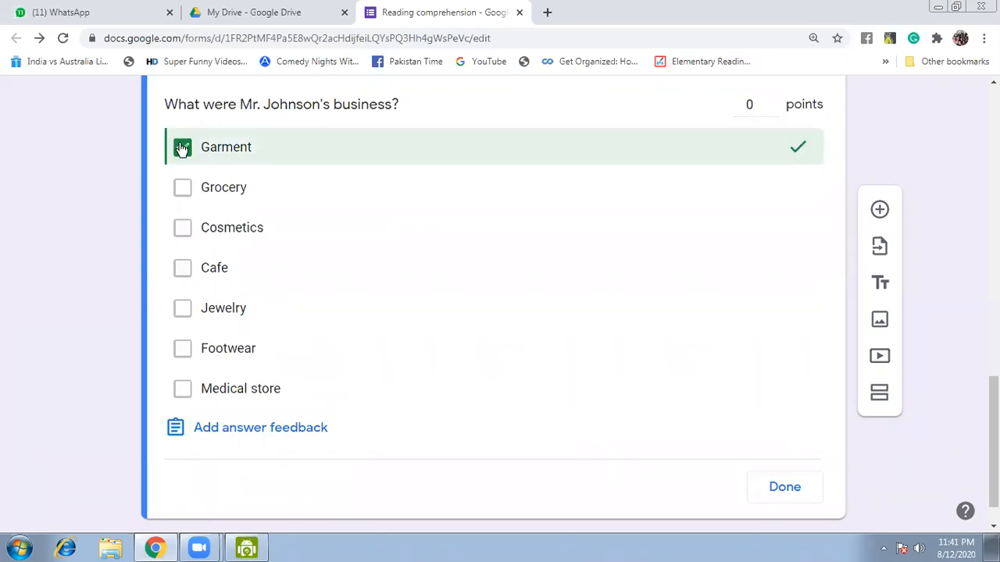
click(183, 188)
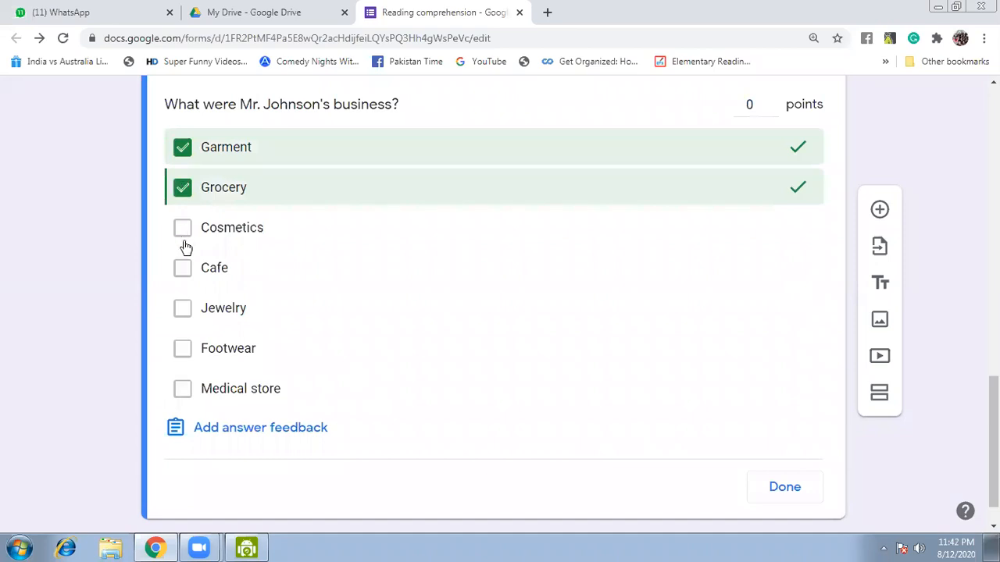
click(181, 229)
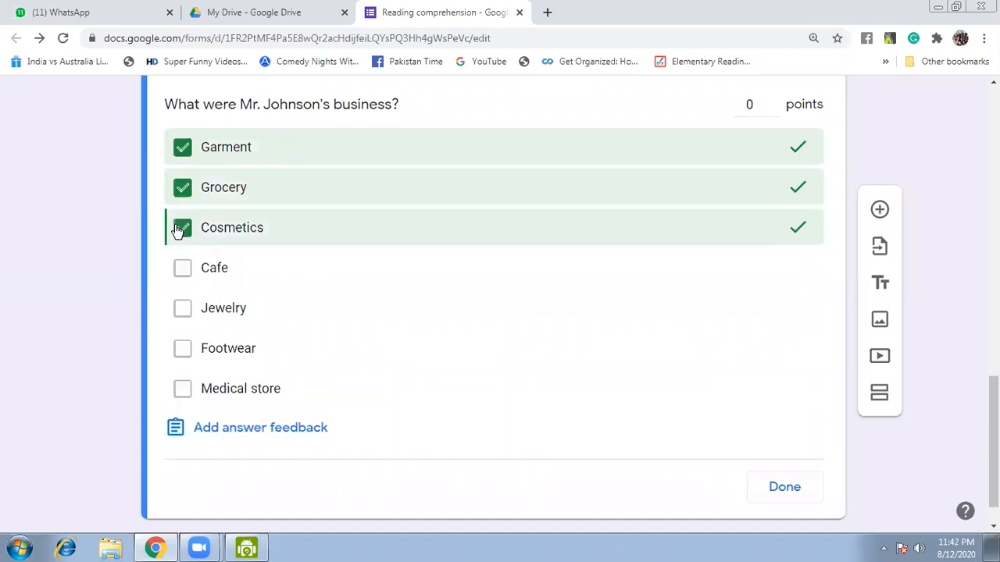
click(185, 310)
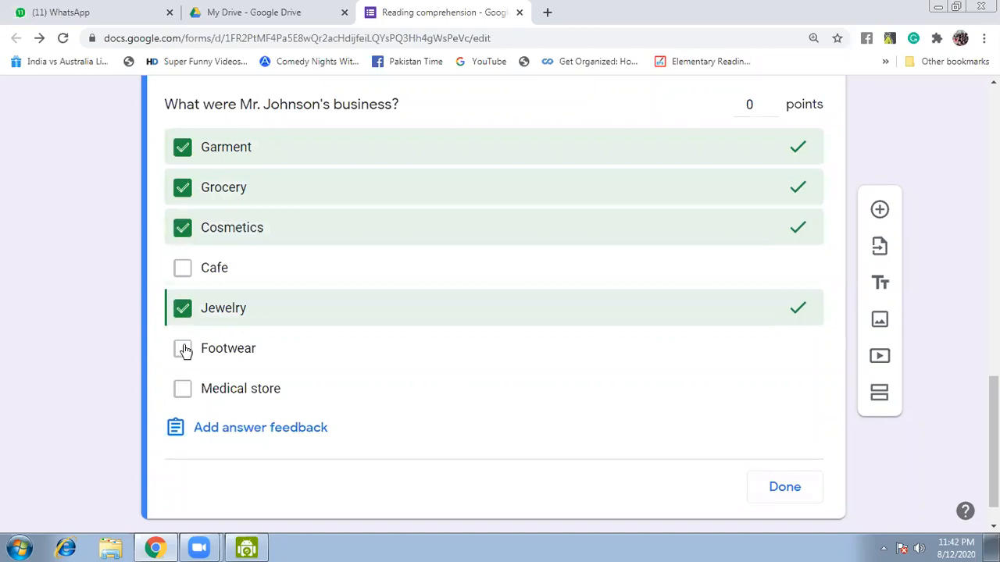
click(183, 349)
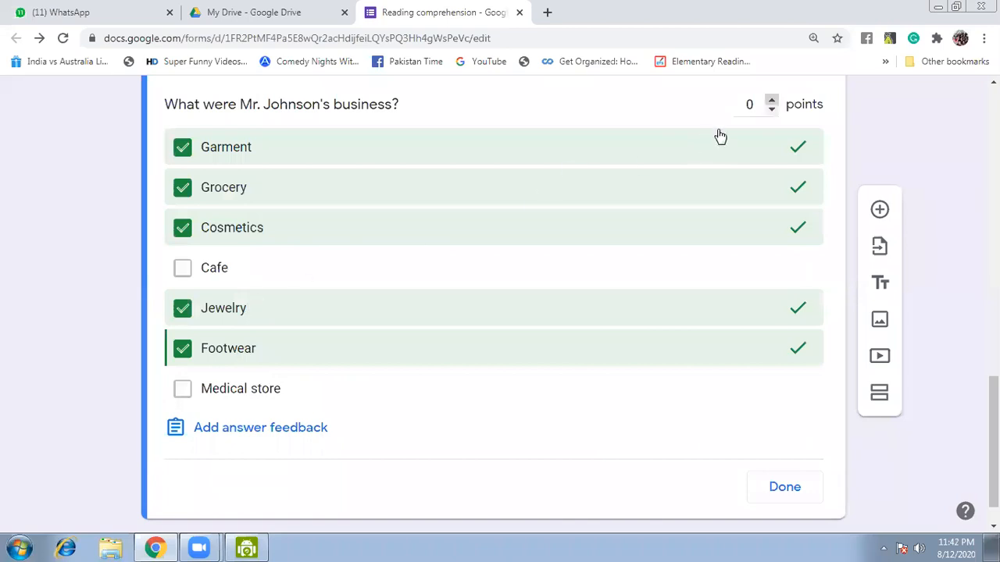
click(772, 100)
click(784, 488)
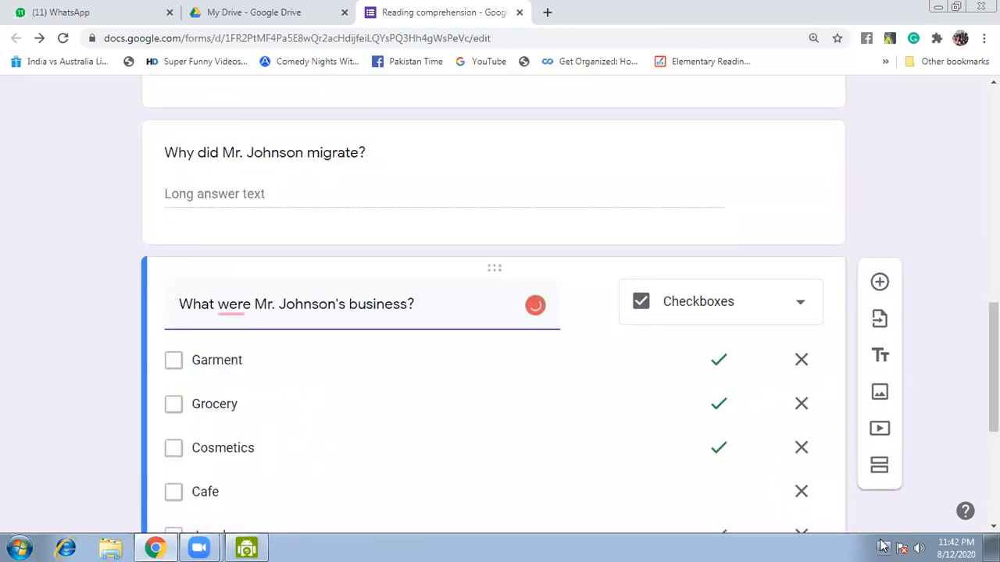
Step: Change "were" to "was" in the business question's text by accepting the Grammarly suggestion
click(883, 547)
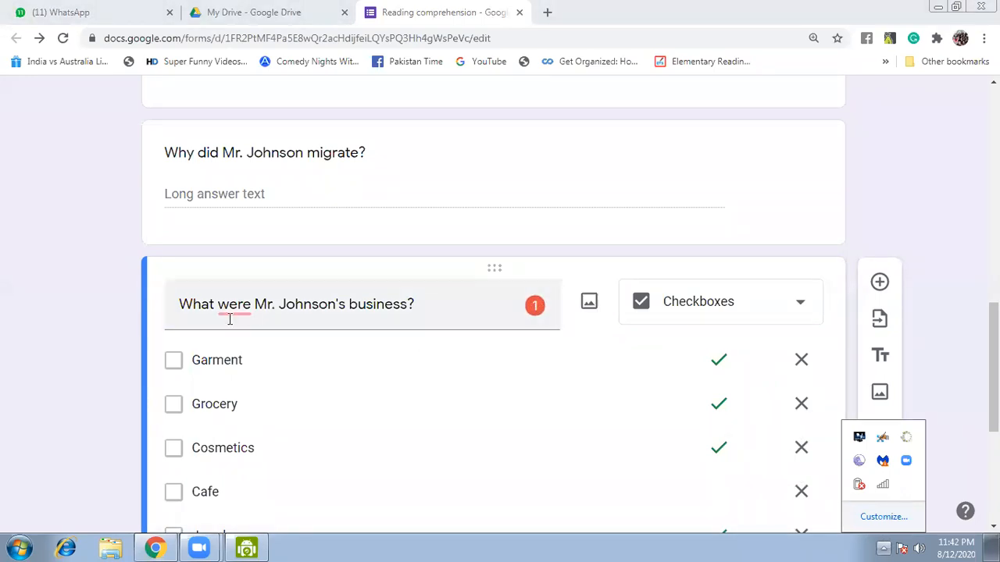
mouse_move(236, 305)
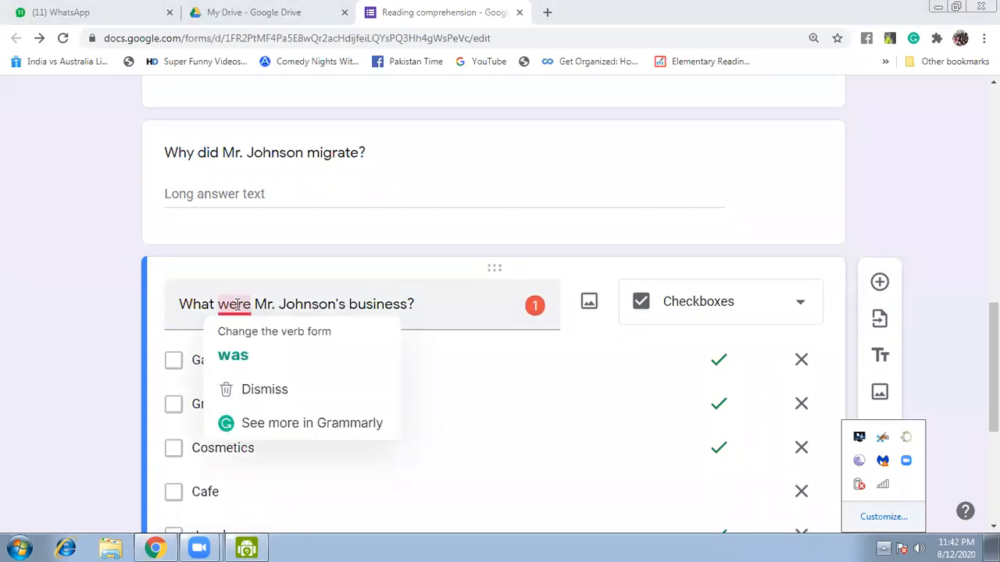
click(240, 352)
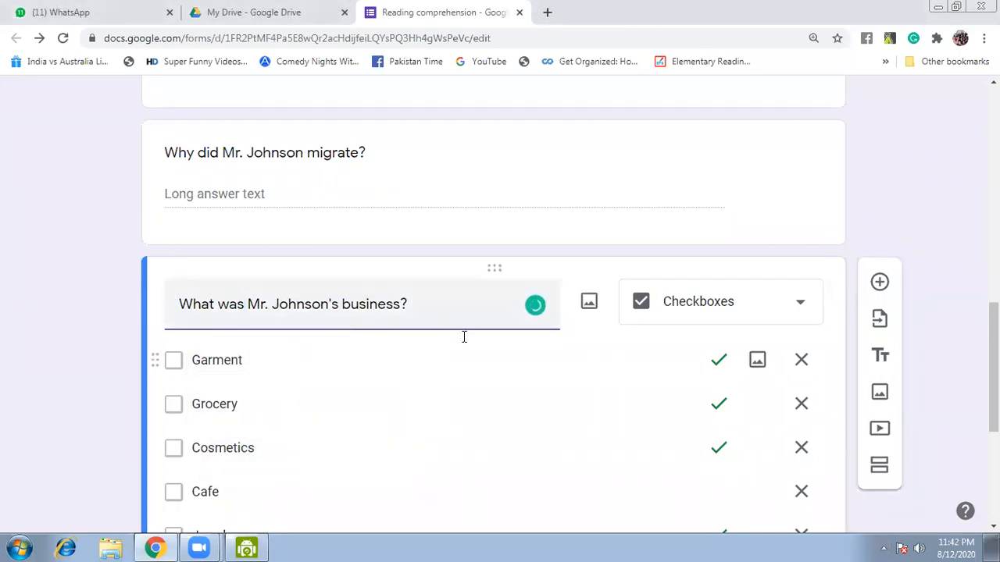
Step: Add a new question after the business question and set its type to Dropdown
scroll(799, 367, down, 1)
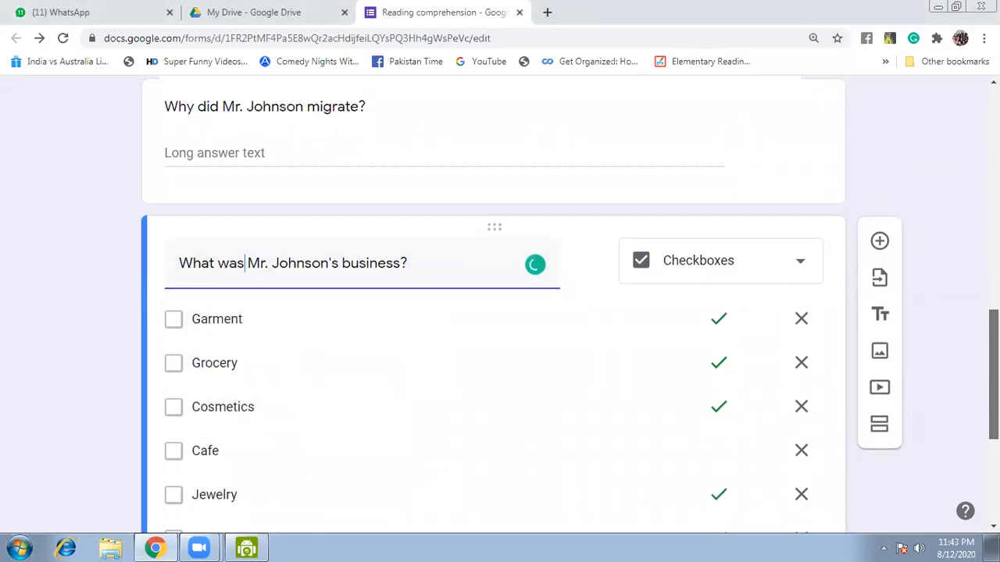
scroll(799, 367, down, 3)
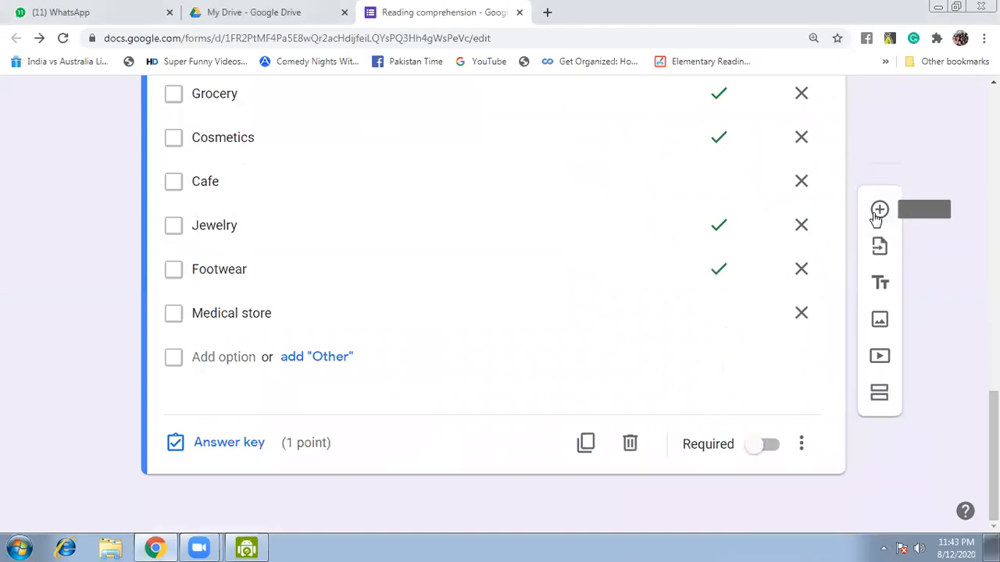
click(877, 211)
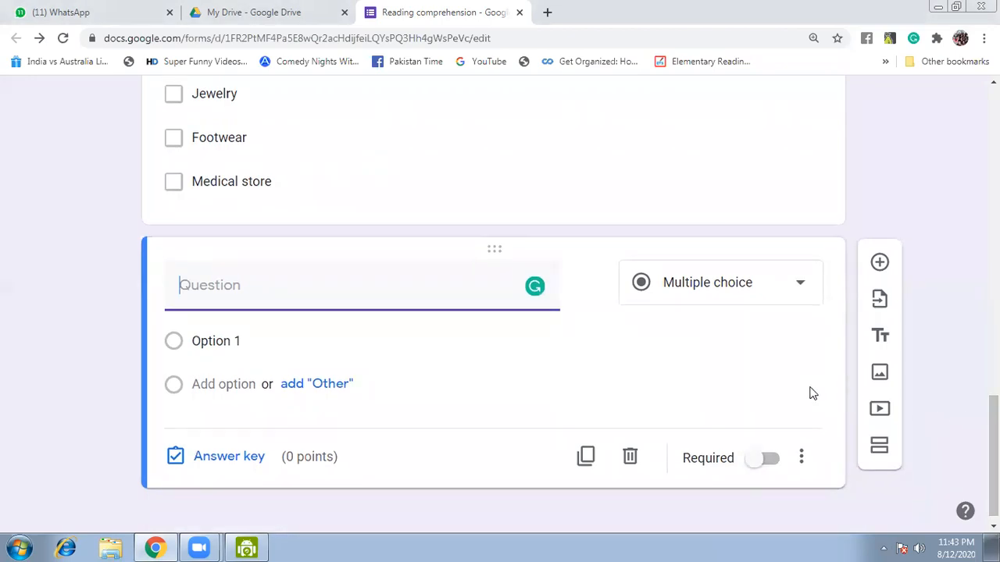
click(799, 290)
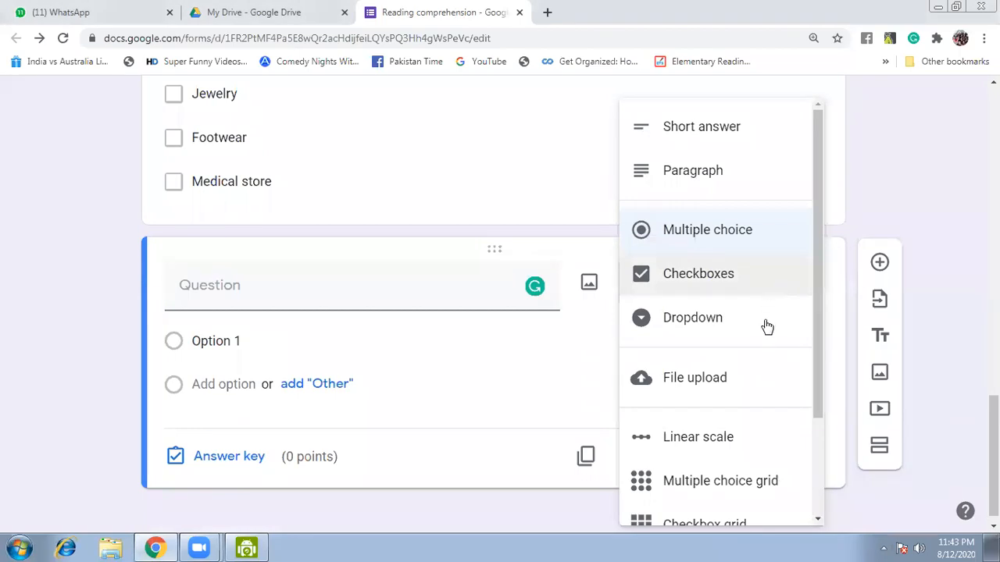
click(647, 291)
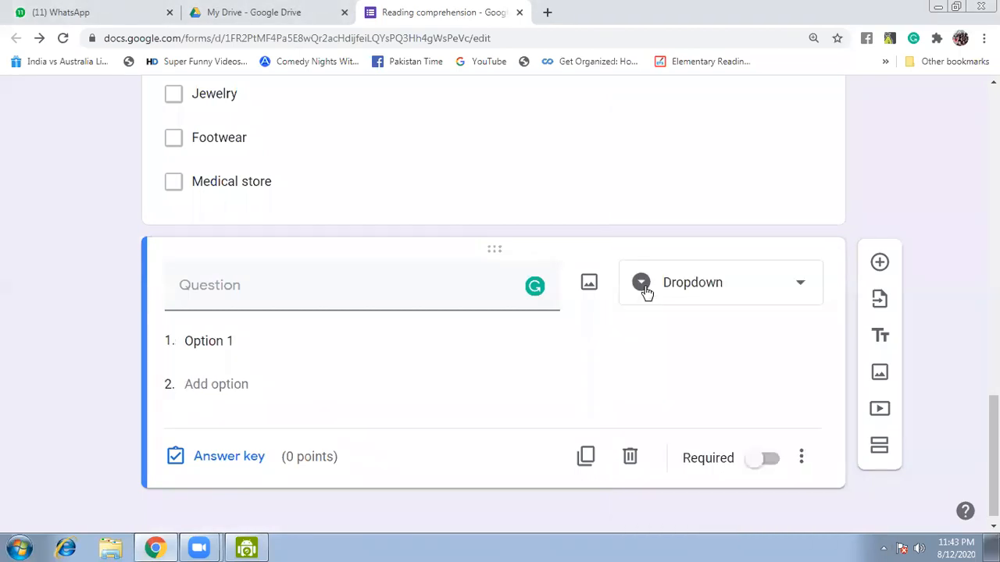
Step: Enter "What was the day" as the text of the new dropdown question
click(435, 285)
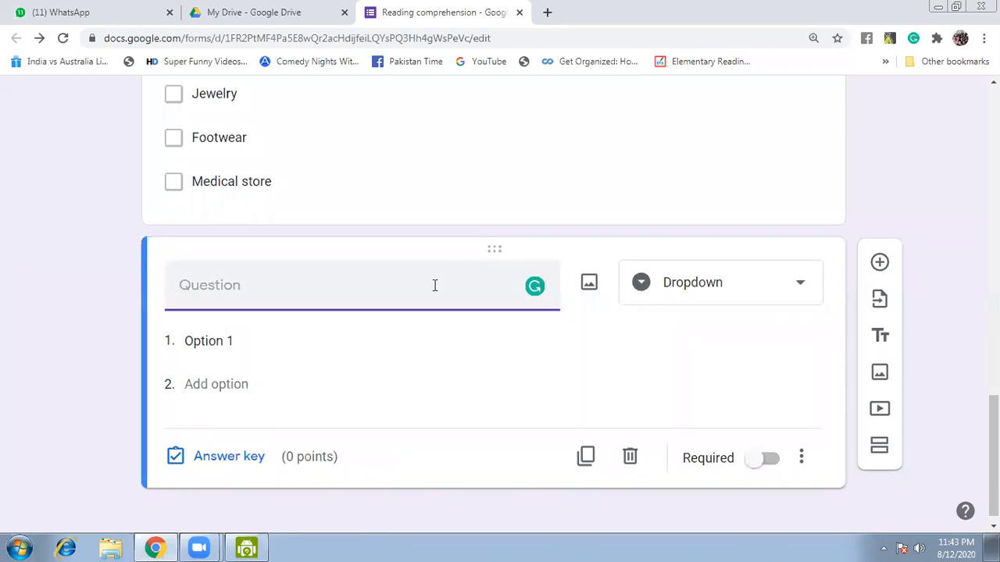
text(What was )
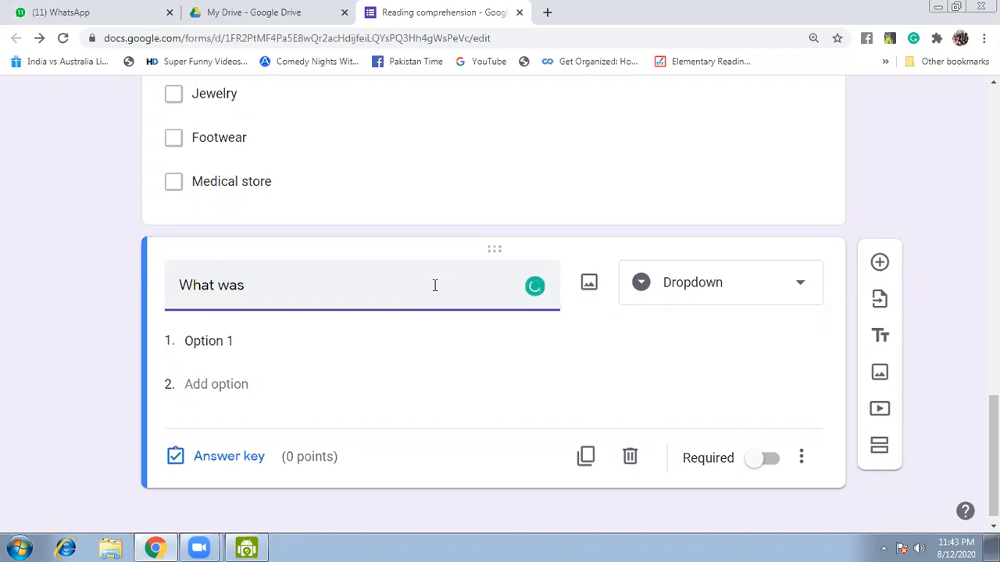
text(the day)
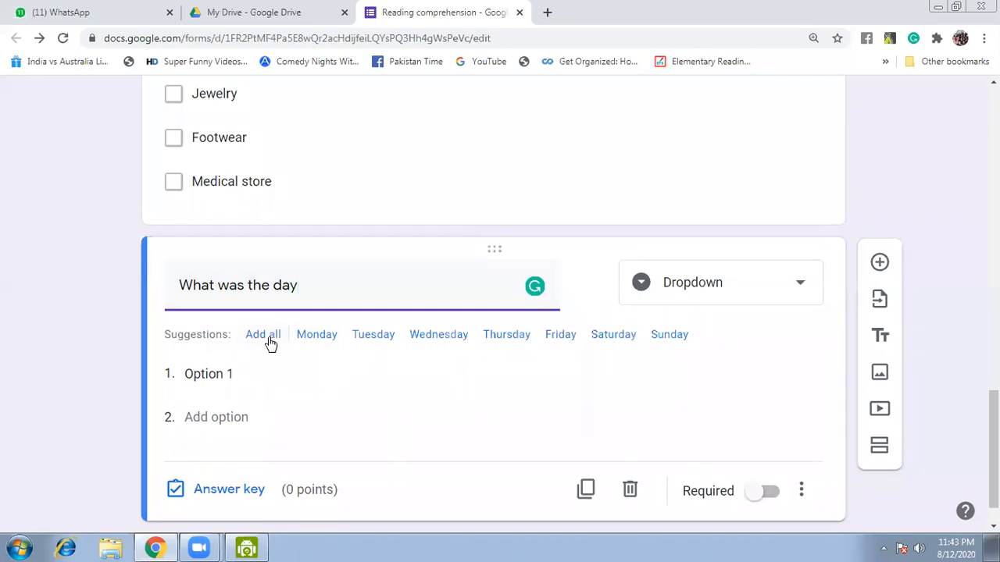
Step: Add the suggested options Monday, Tuesday, Wednesday, Thursday, Saturday and Friday to the day question
click(316, 335)
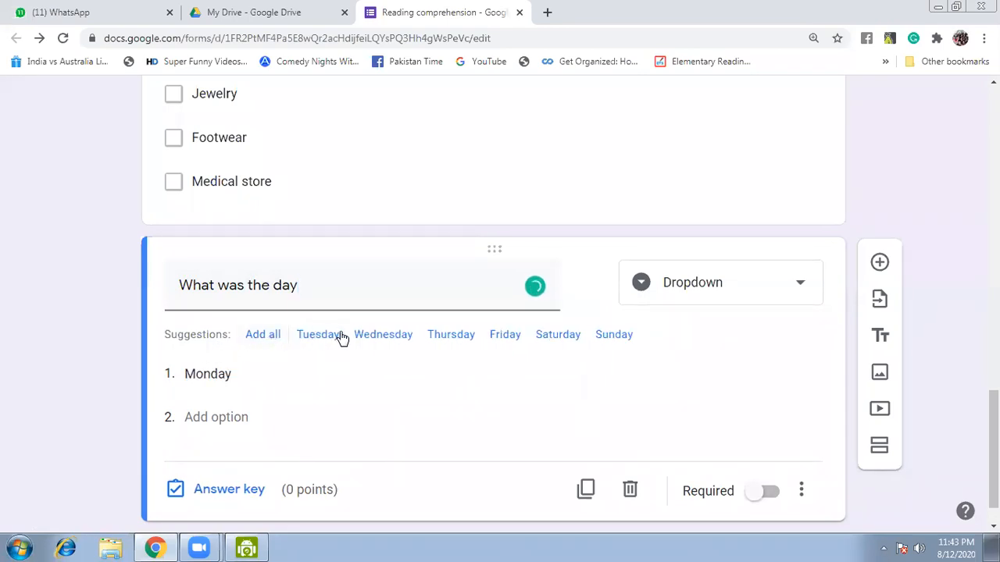
click(316, 335)
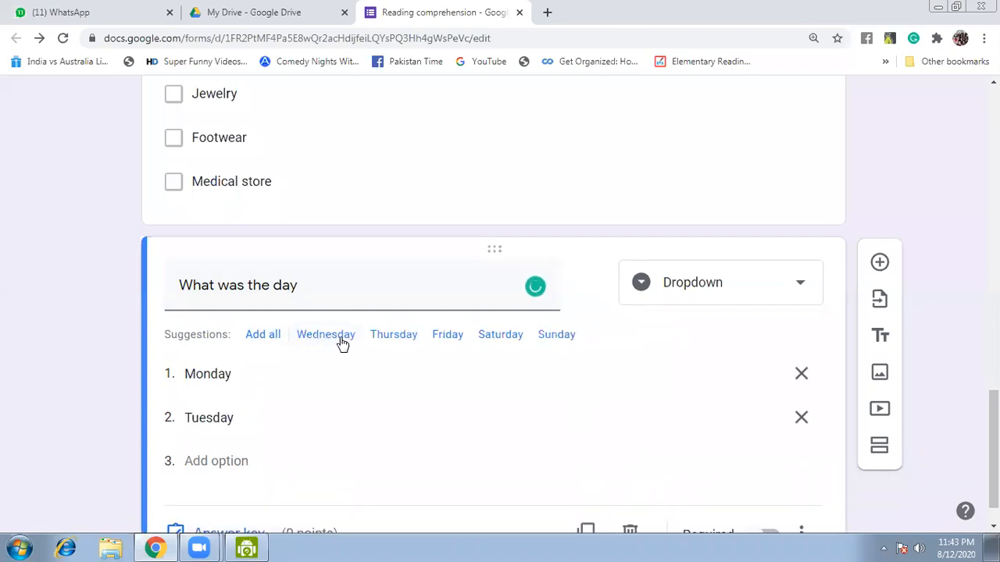
click(339, 342)
click(338, 342)
click(338, 342)
click(312, 341)
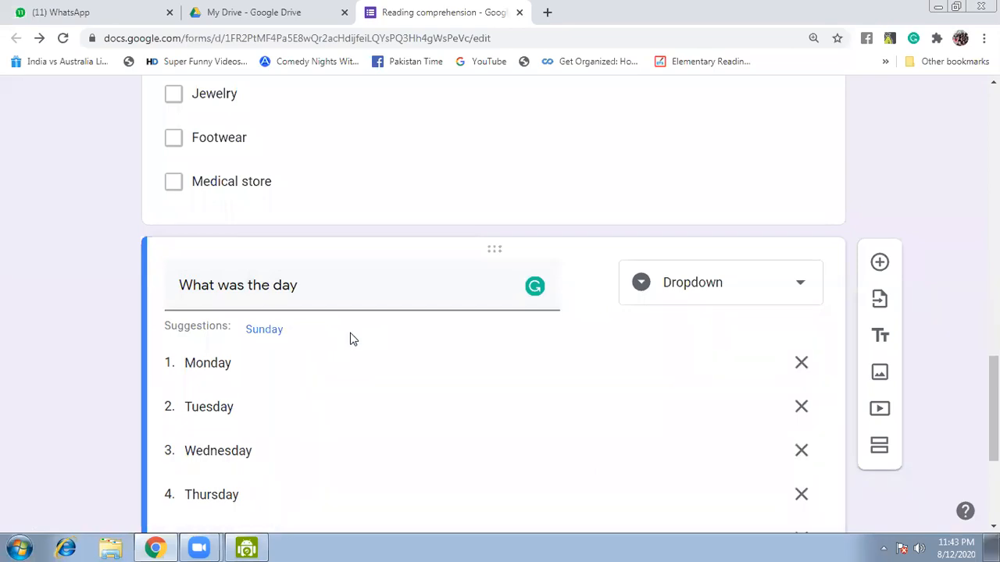
Step: In the day question's answer key, mark Monday as correct and assign 1 point
scroll(993, 406, down, 3)
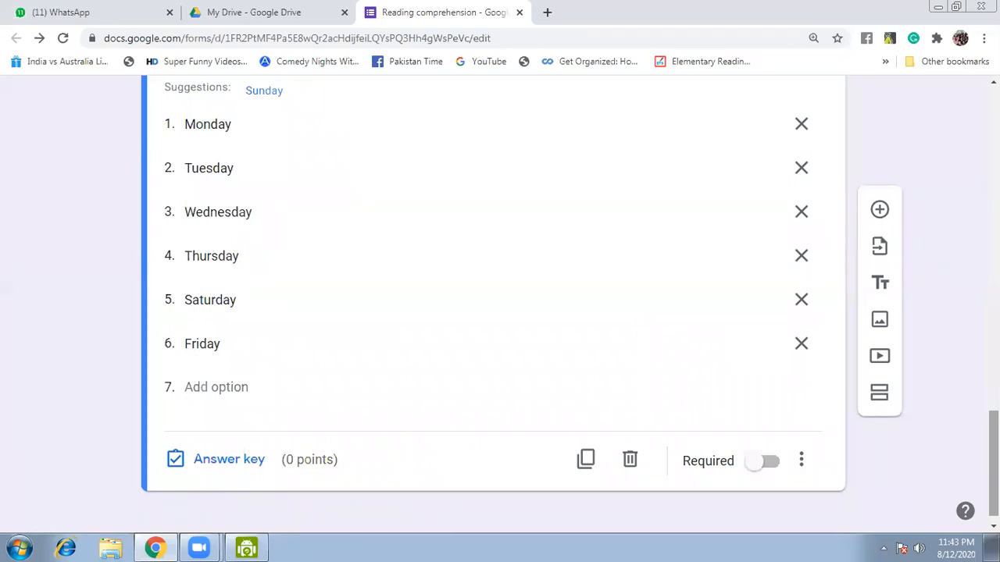
click(229, 459)
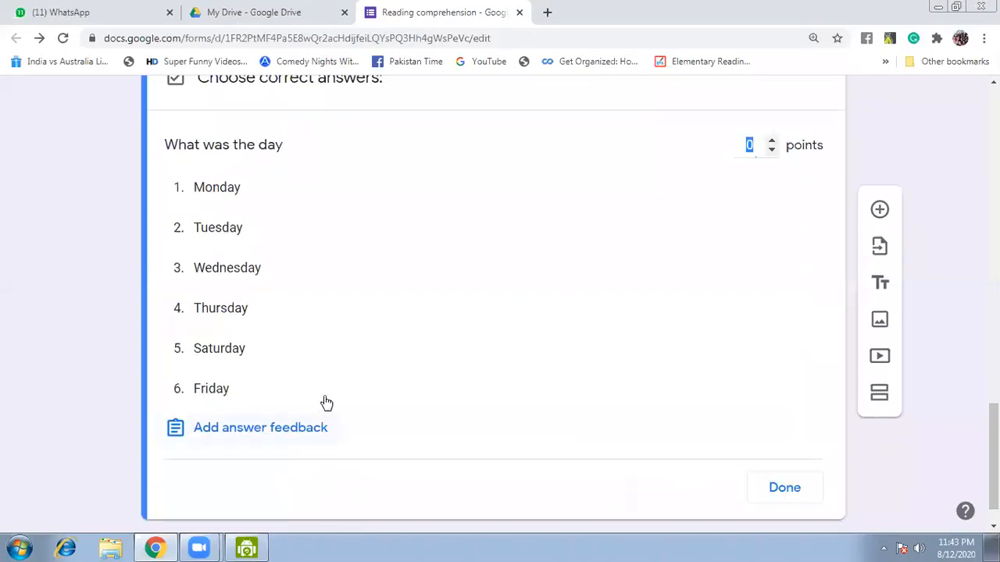
click(250, 192)
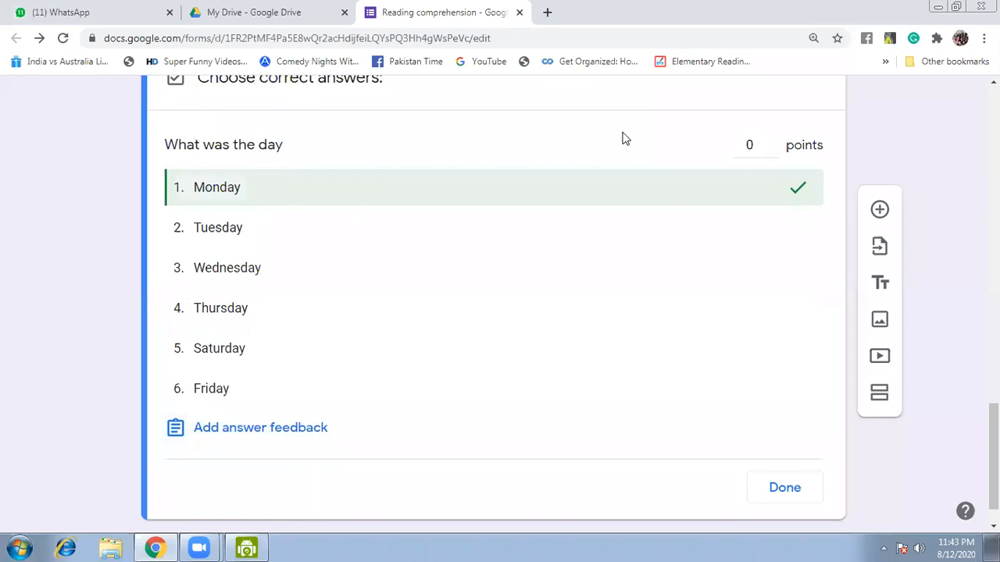
click(770, 141)
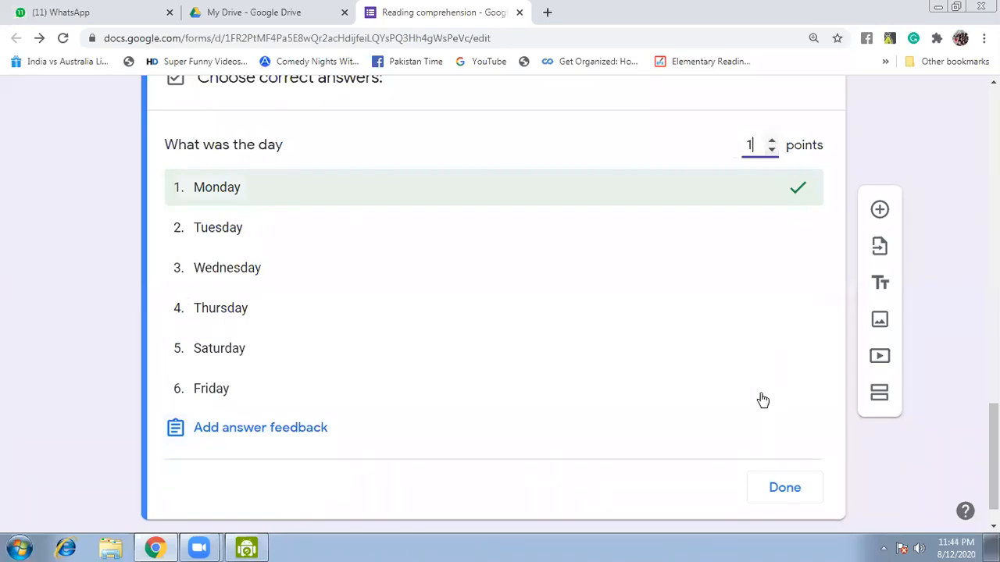
click(790, 495)
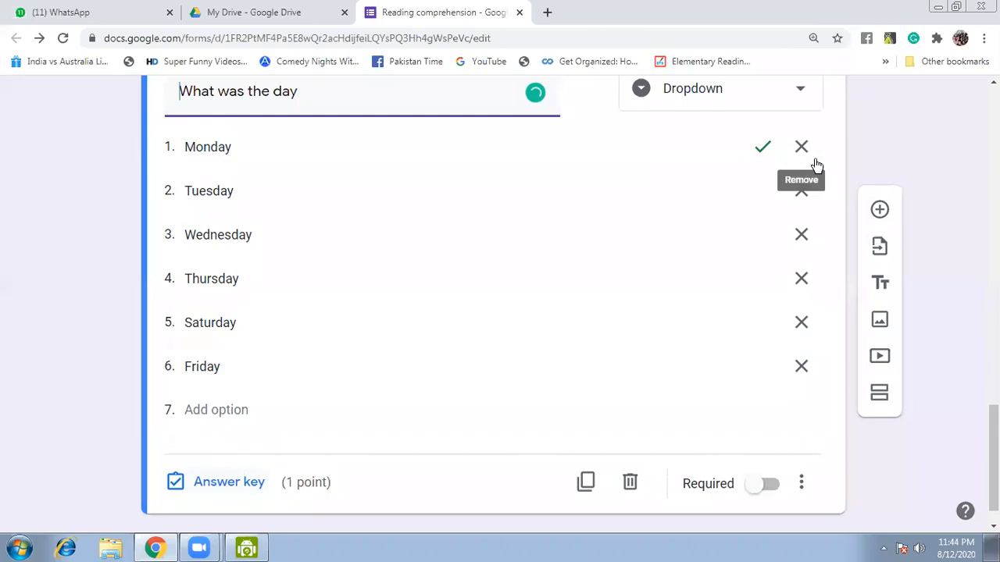
Step: Add a new question after the day question and insert the Penguins image from the Sample Pictures folder into it
click(878, 210)
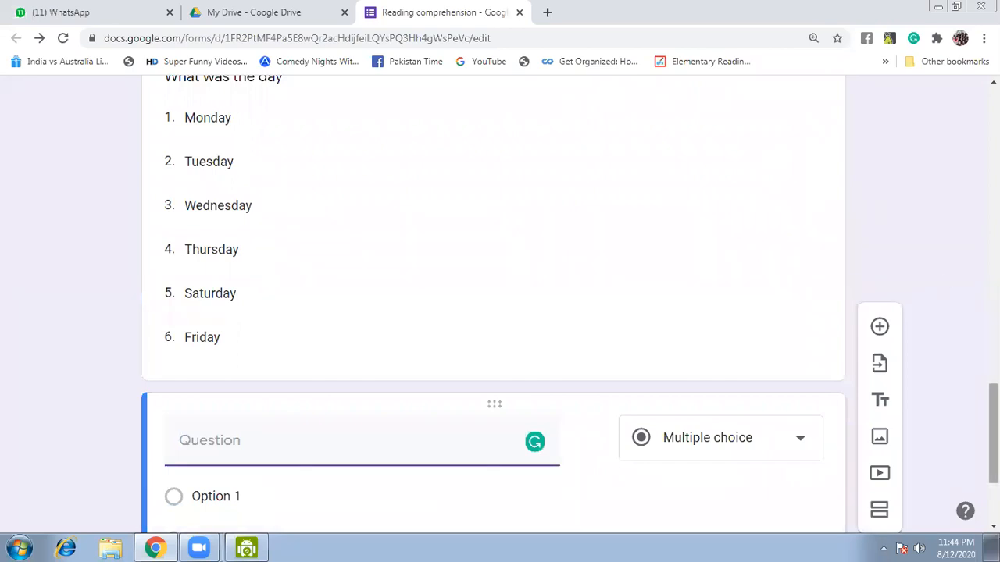
drag(994, 434, 993, 465)
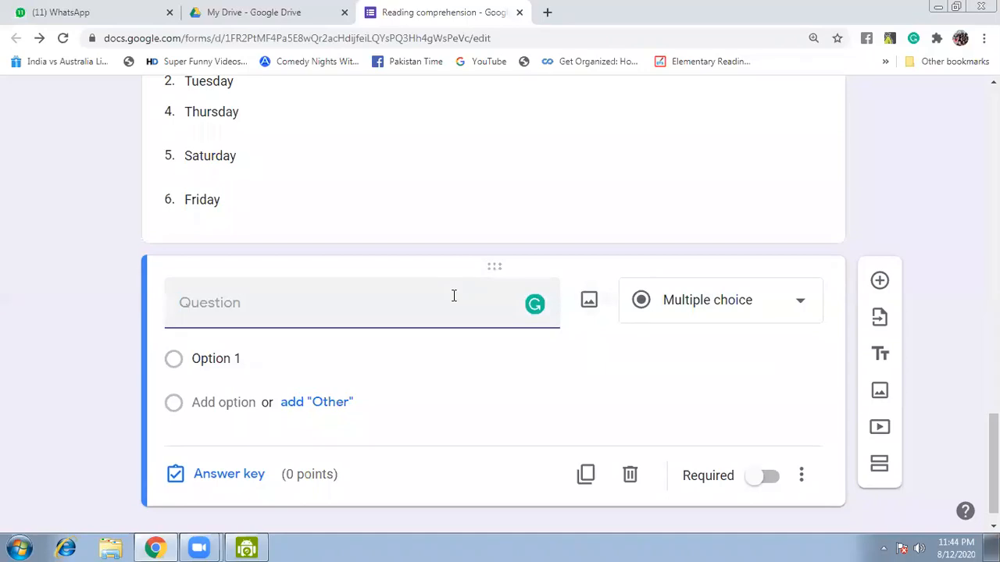
click(589, 302)
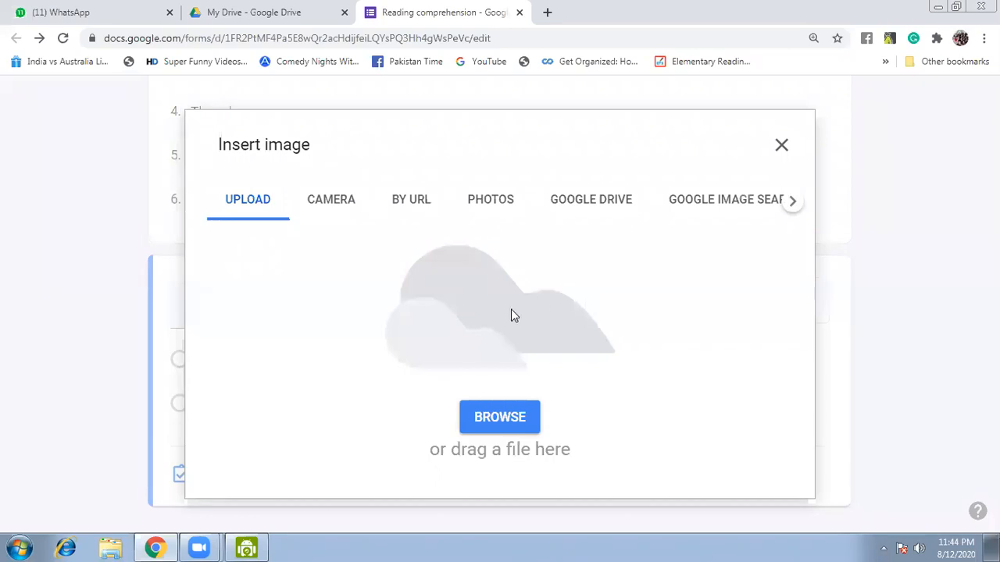
click(499, 426)
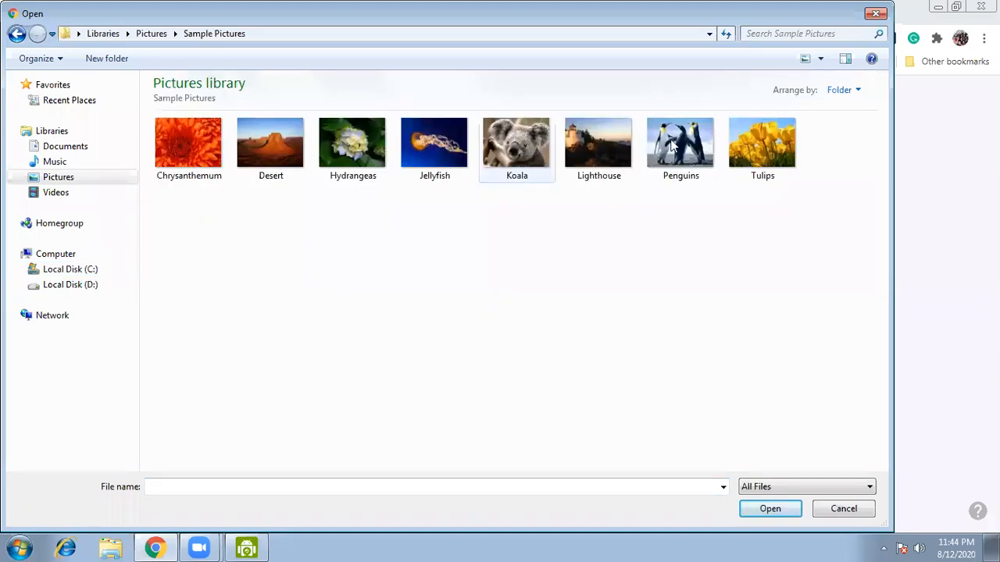
click(673, 147)
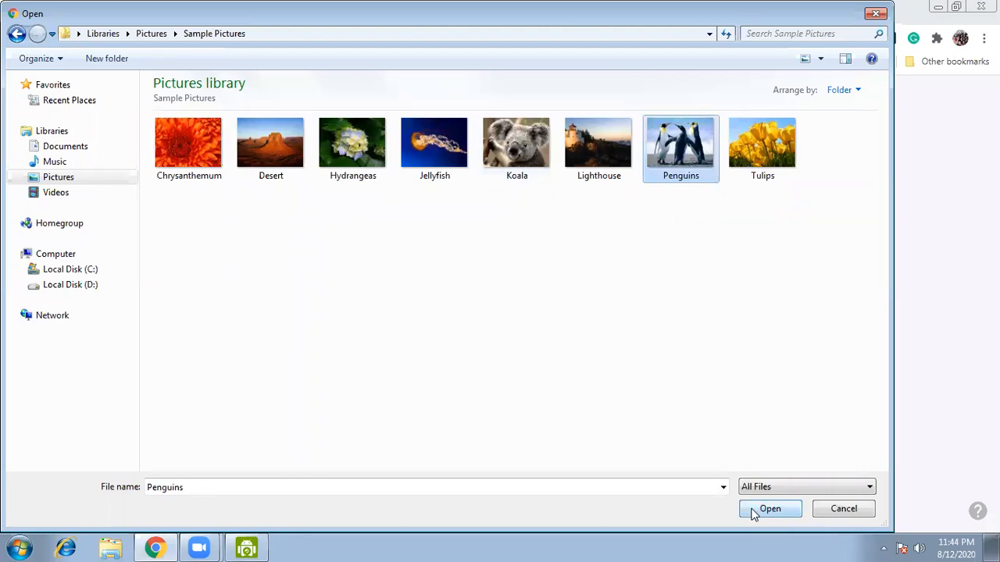
click(752, 512)
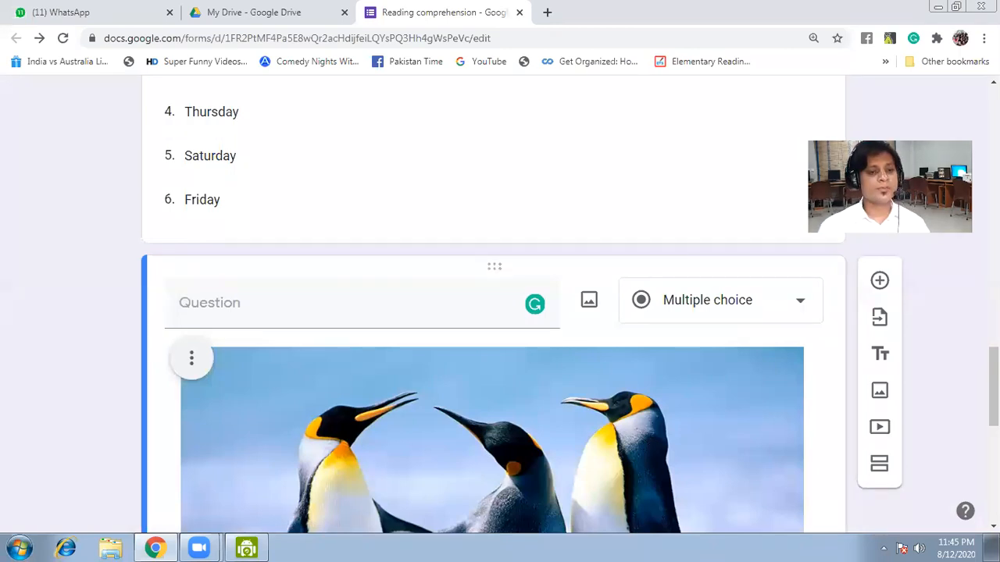
Step: Enter "What are they?" as the text of the question with the penguin image
click(389, 313)
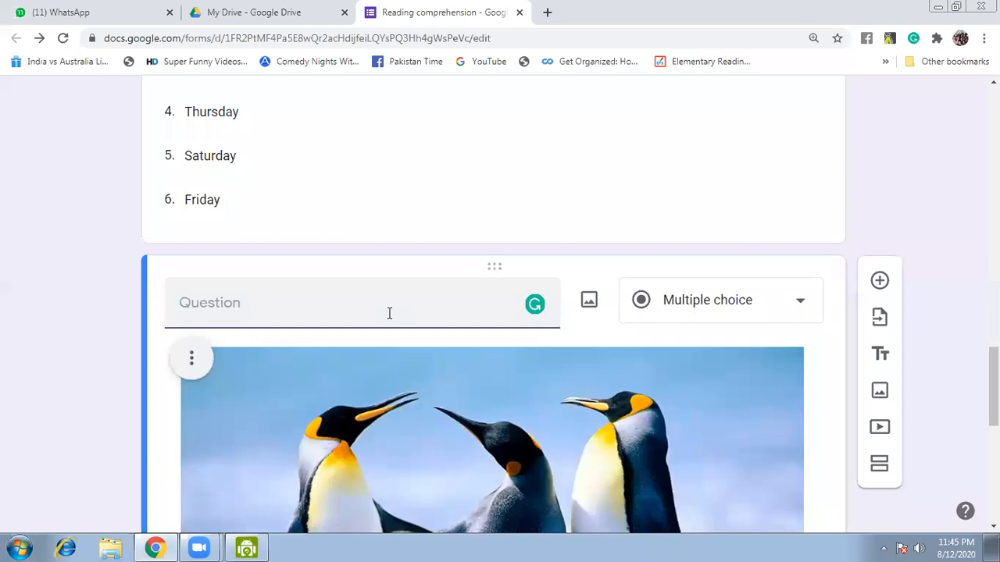
text(What are )
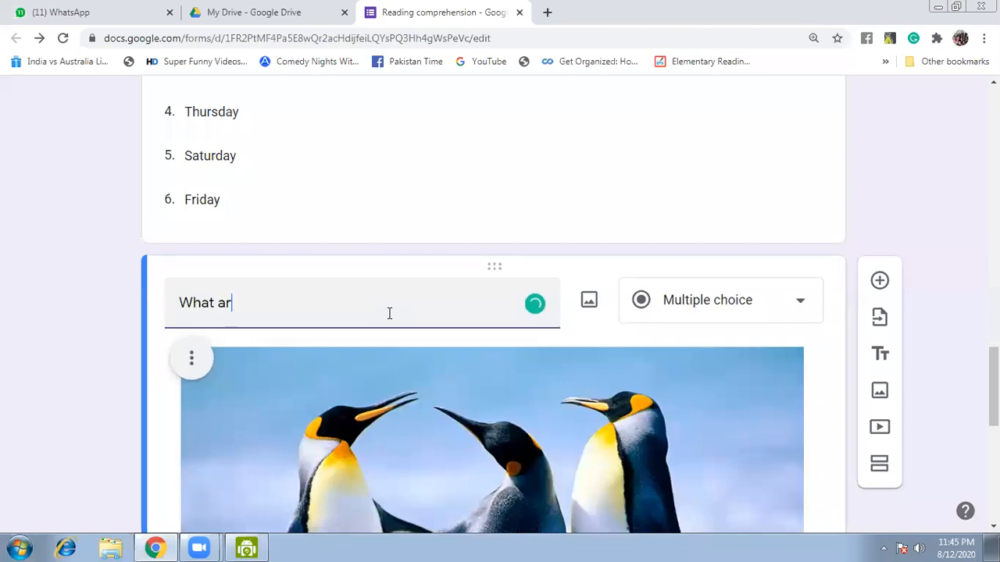
text(they?)
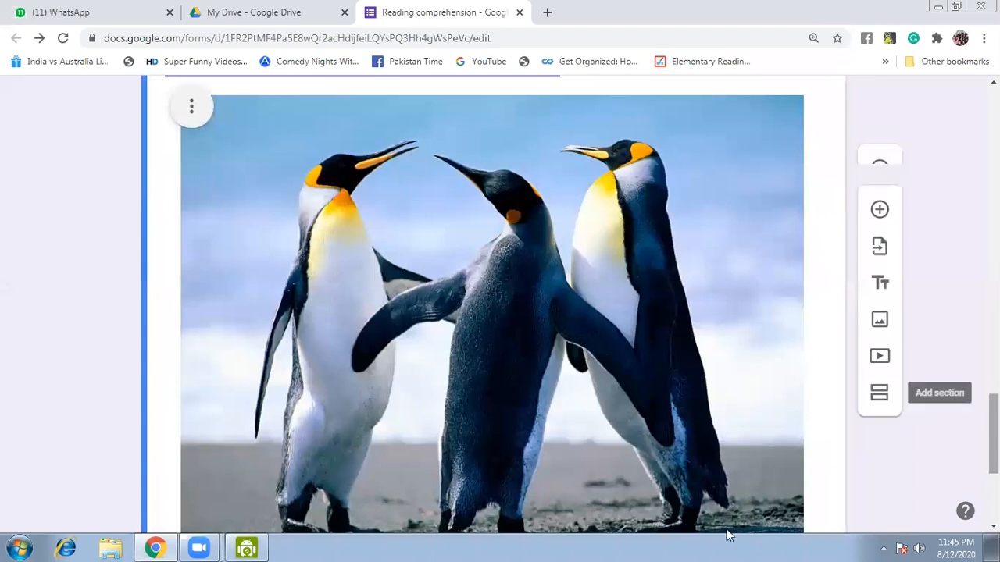
Step: Review the available question types and set the penguin question's type to Multiple choice
scroll(264, 517, down, 2)
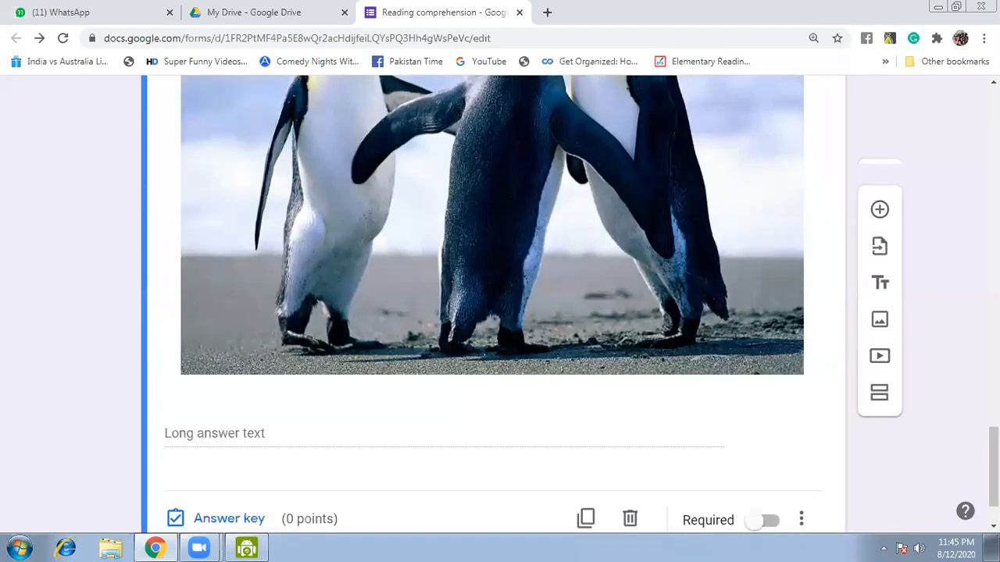
scroll(492, 304, up, 4)
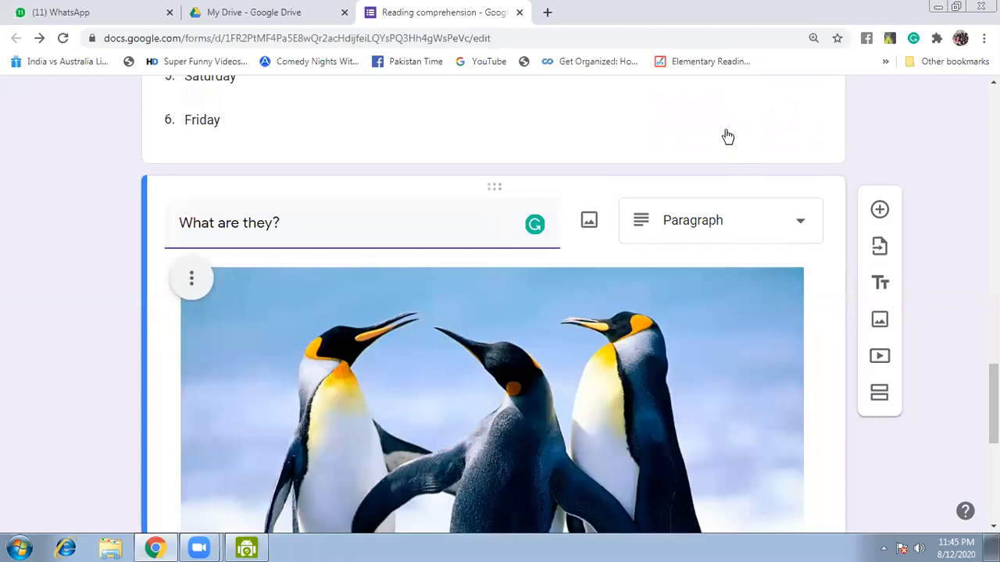
click(711, 182)
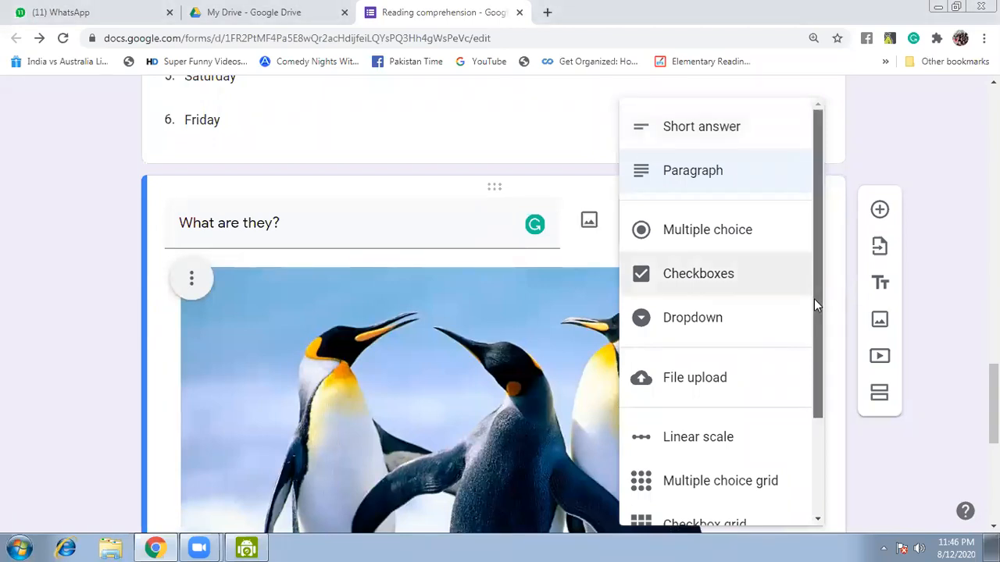
scroll(813, 336, down, 3)
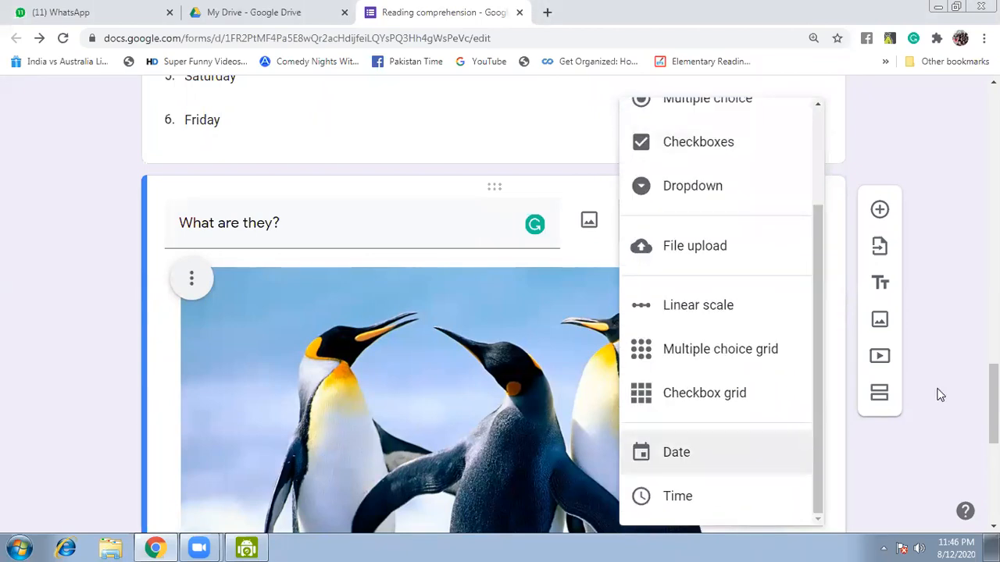
drag(816, 304, 816, 195)
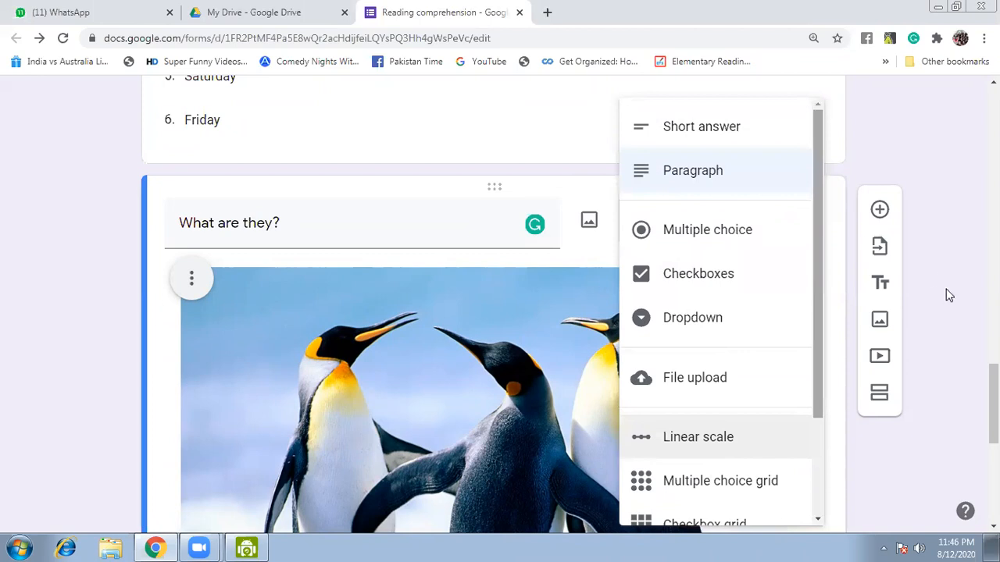
click(971, 318)
Step: Enter Penguin, Cat and Bird as the three answer options of the penguin question
scroll(492, 312, down, 3)
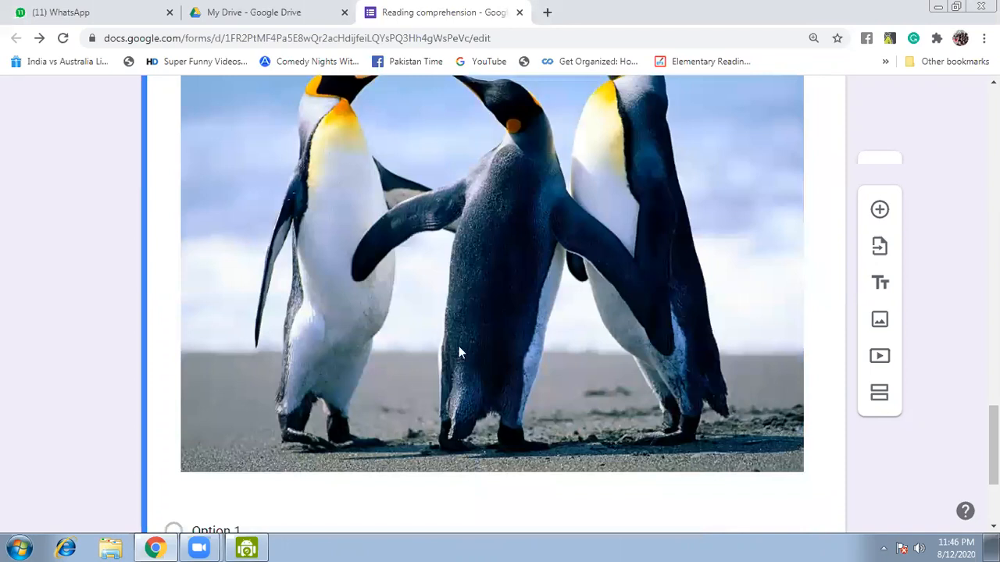
scroll(238, 364, down, 2)
click(238, 362)
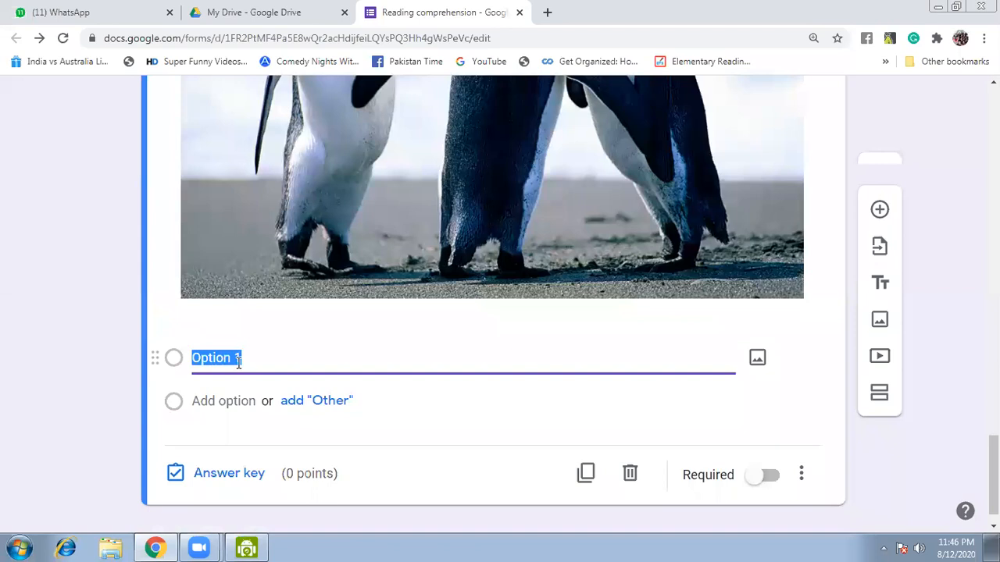
text(Penguin)
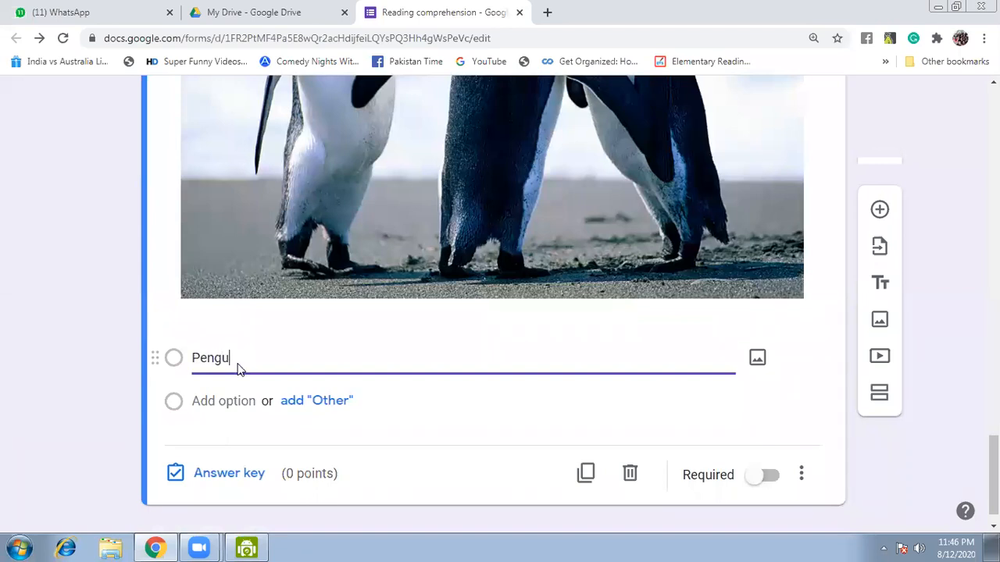
click(224, 400)
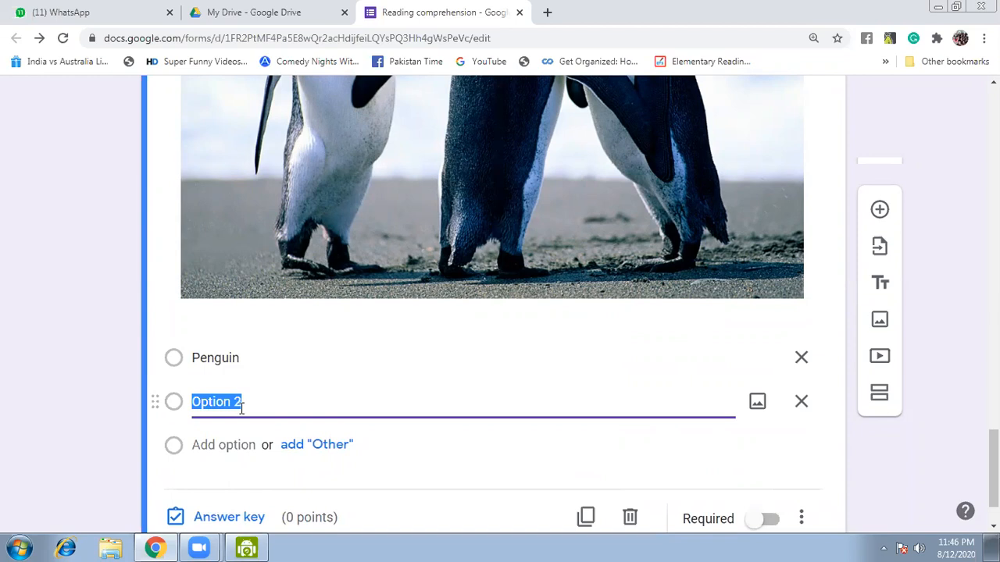
text(Cat)
click(219, 445)
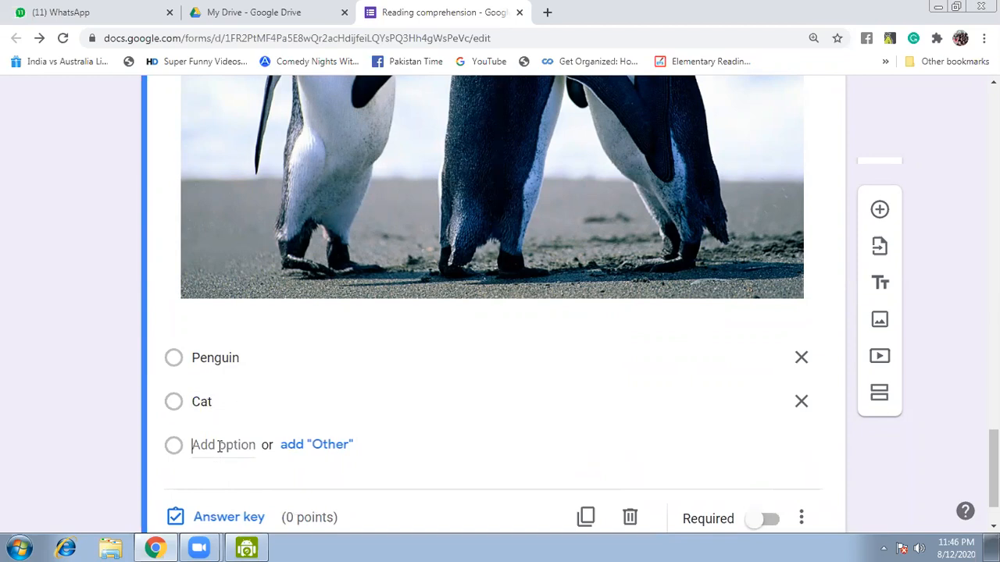
text(BV)
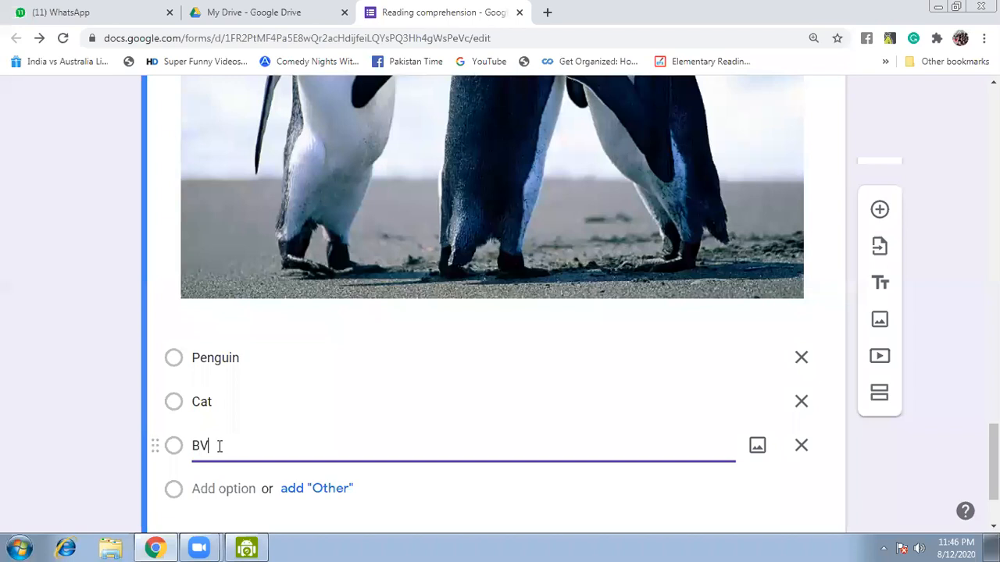
key(BackSpace)
text(ird)
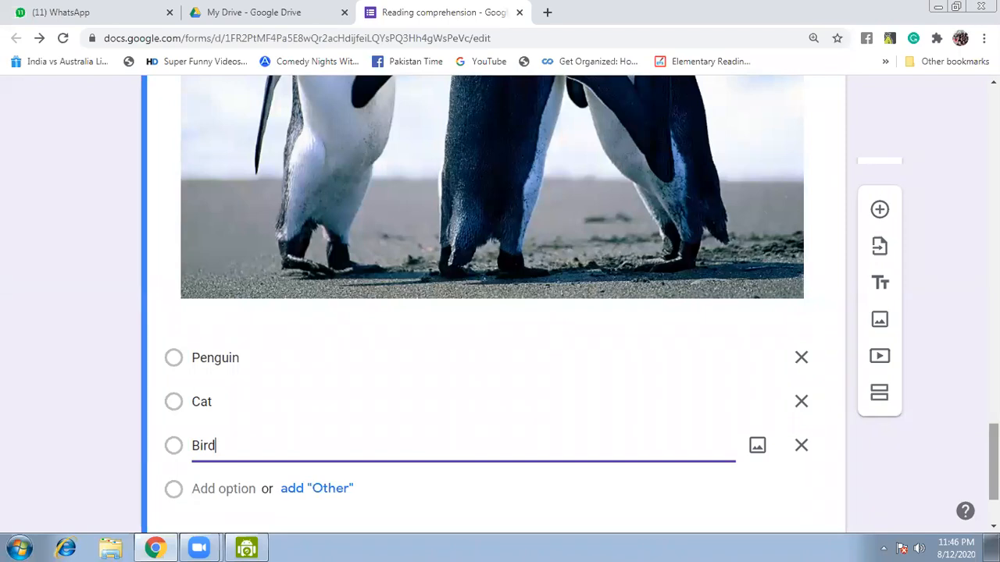
Step: Set the penguin question's answer key to 1 point with Penguin as the correct answer
scroll(761, 426, down, 3)
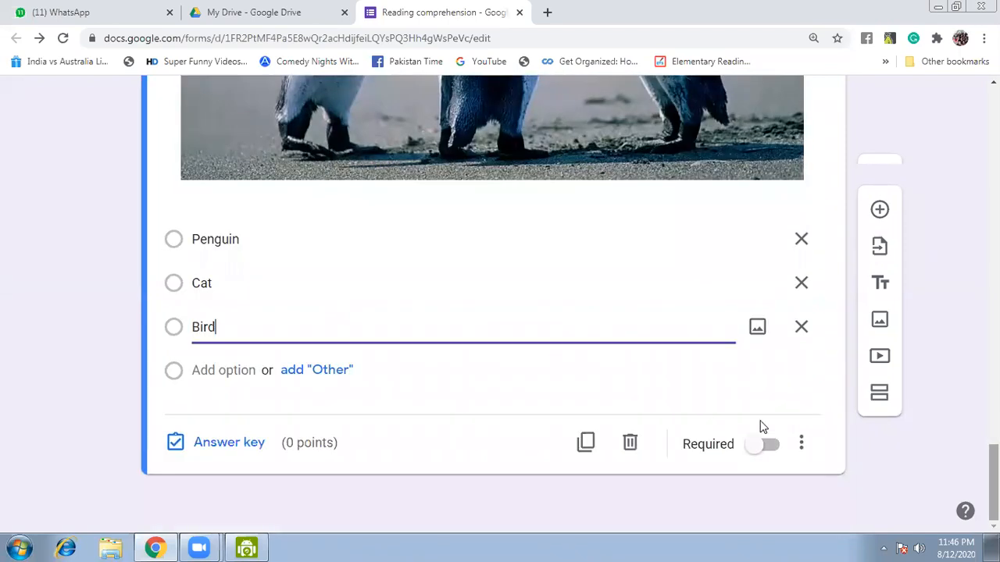
click(244, 443)
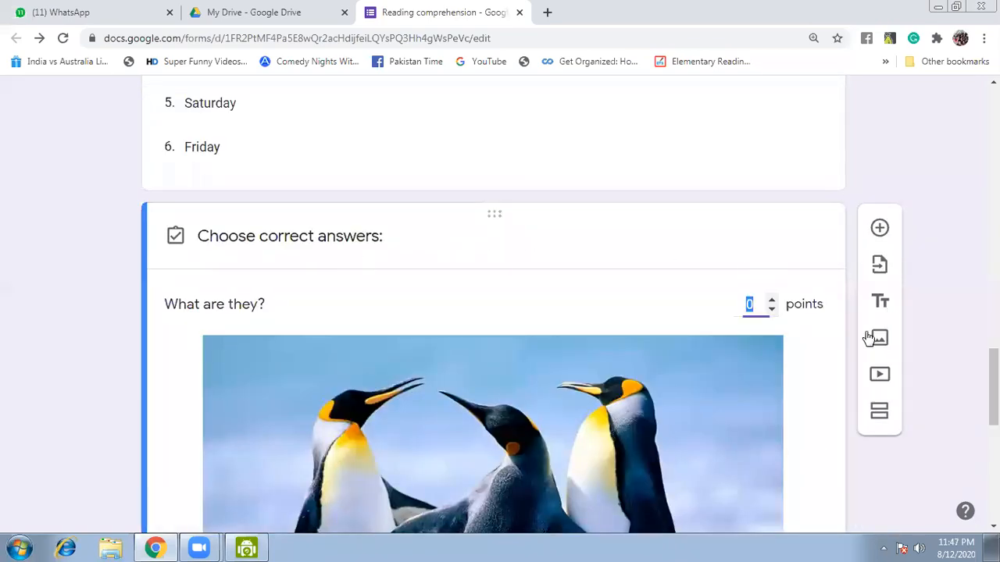
click(772, 300)
scroll(722, 480, down, 5)
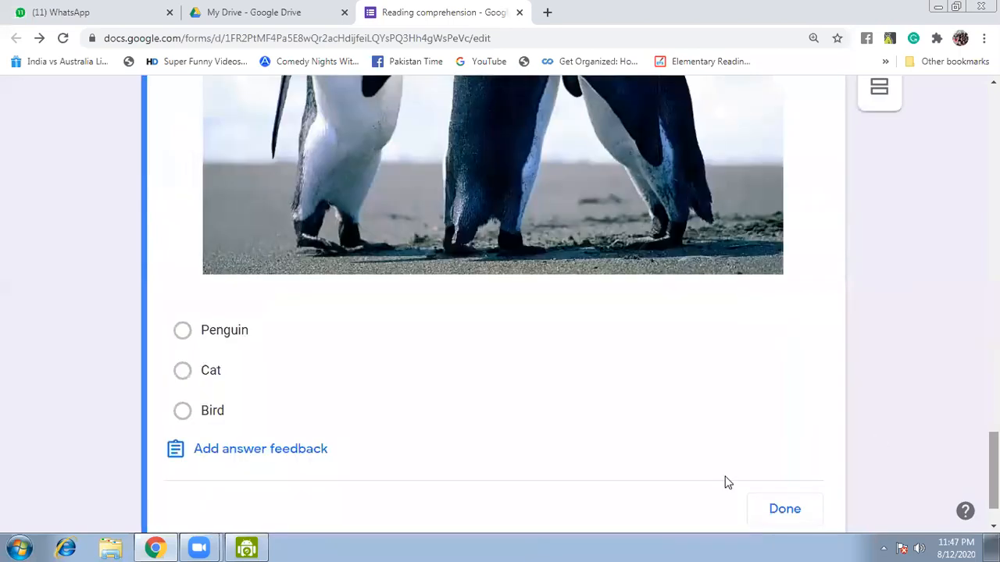
click(211, 334)
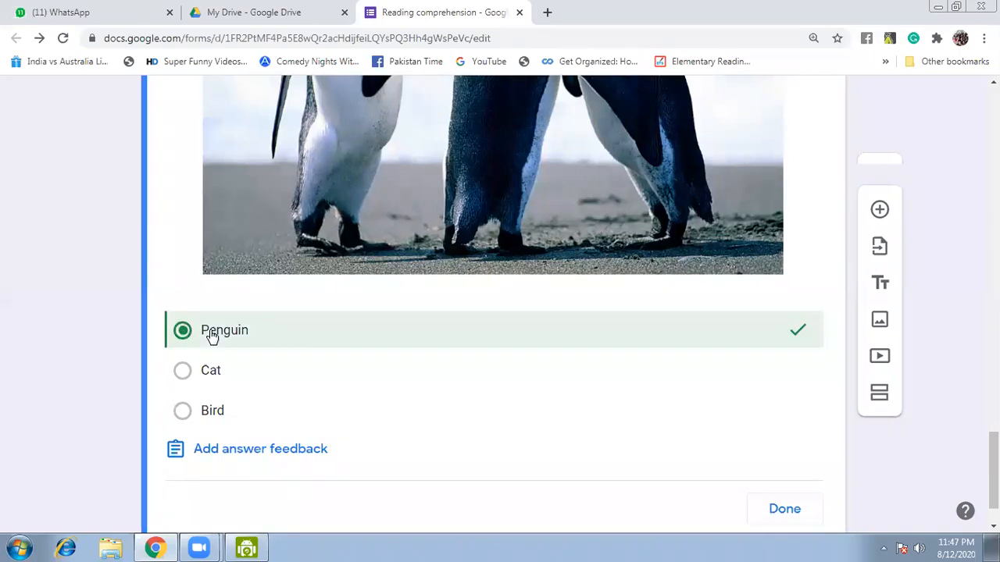
click(781, 510)
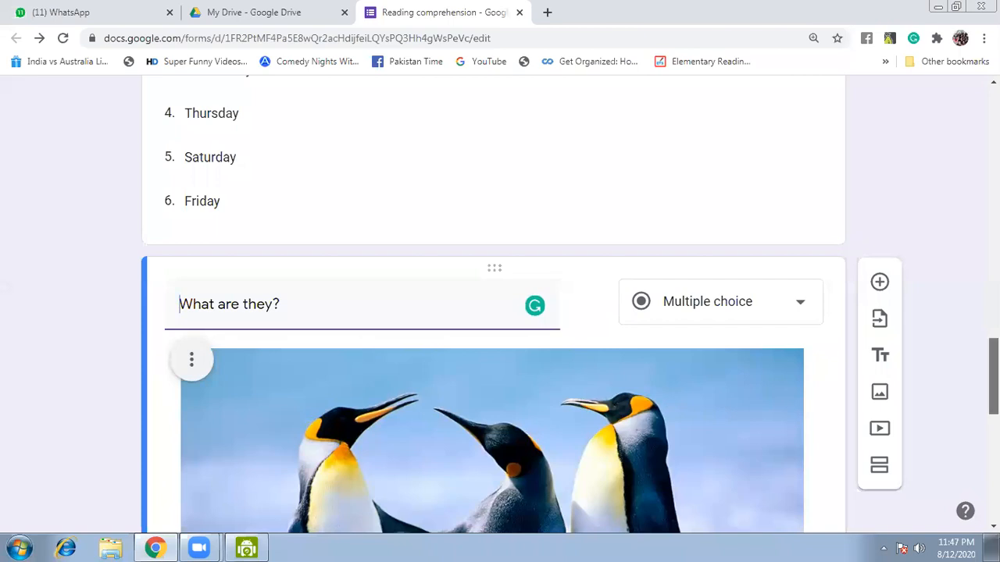
Step: Review the available image sources for the penguin question, including Google Image Search, without inserting another image
scroll(492, 304, down, 3)
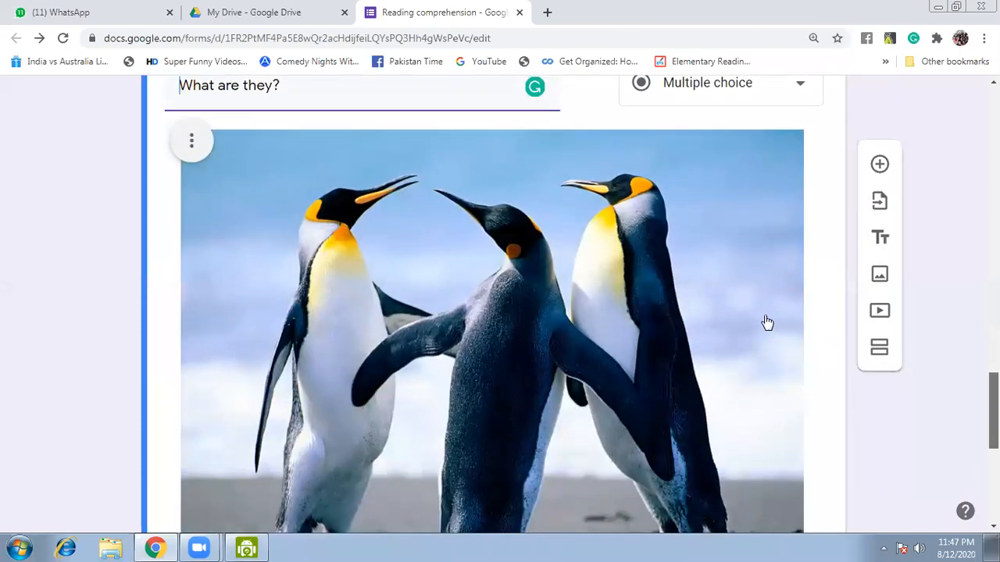
scroll(962, 370, down, 5)
scroll(492, 304, up, 4)
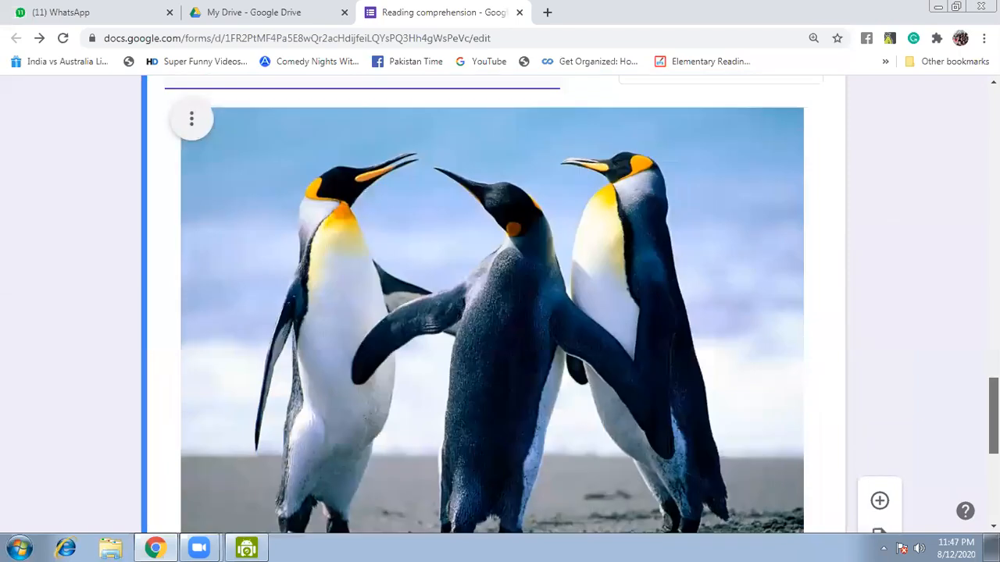
scroll(689, 272, up, 2)
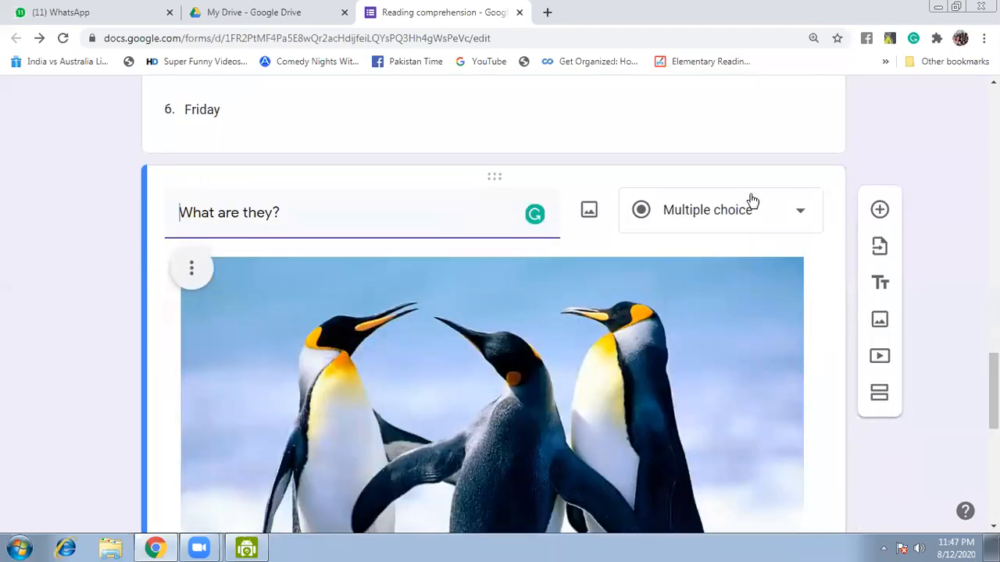
click(587, 221)
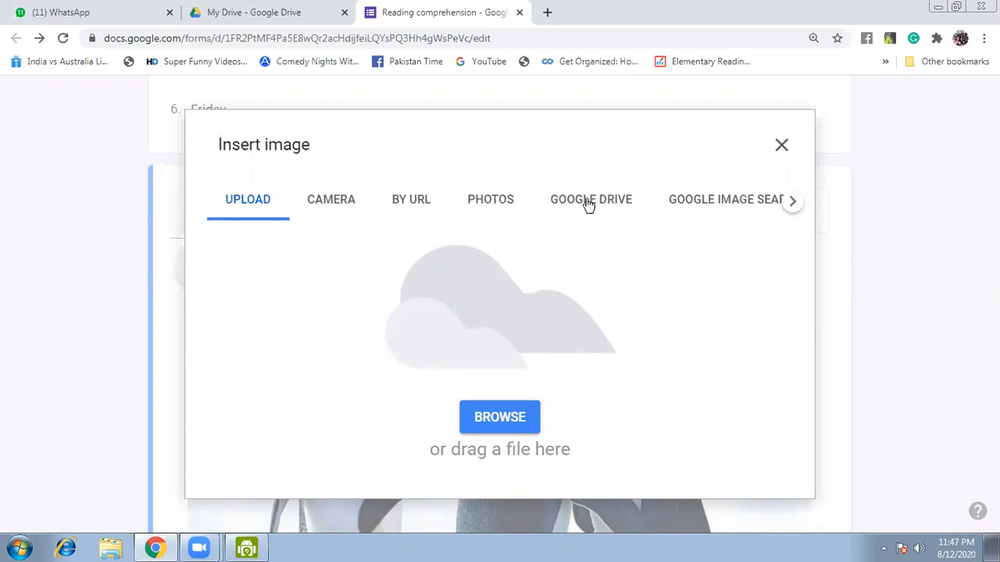
click(791, 202)
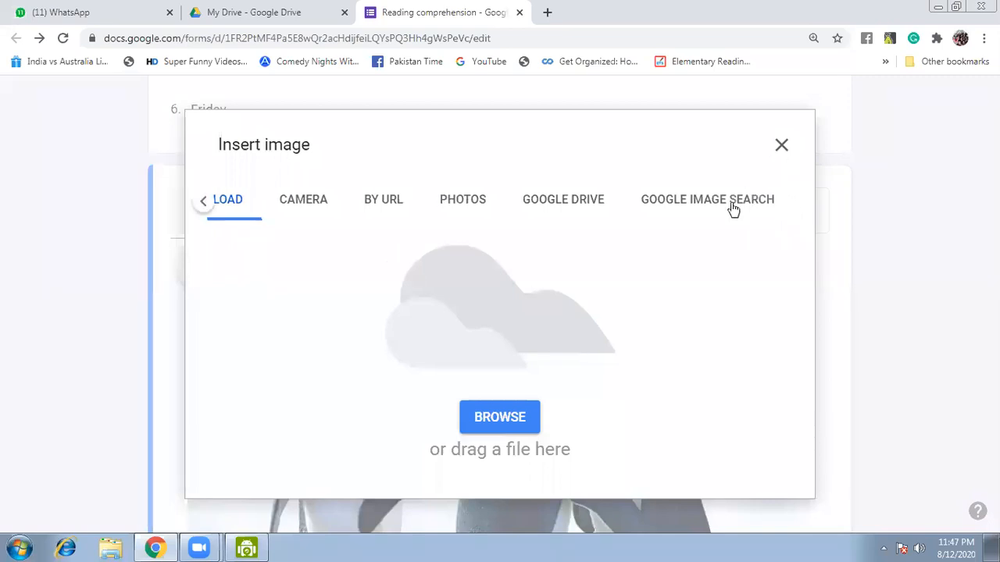
click(781, 147)
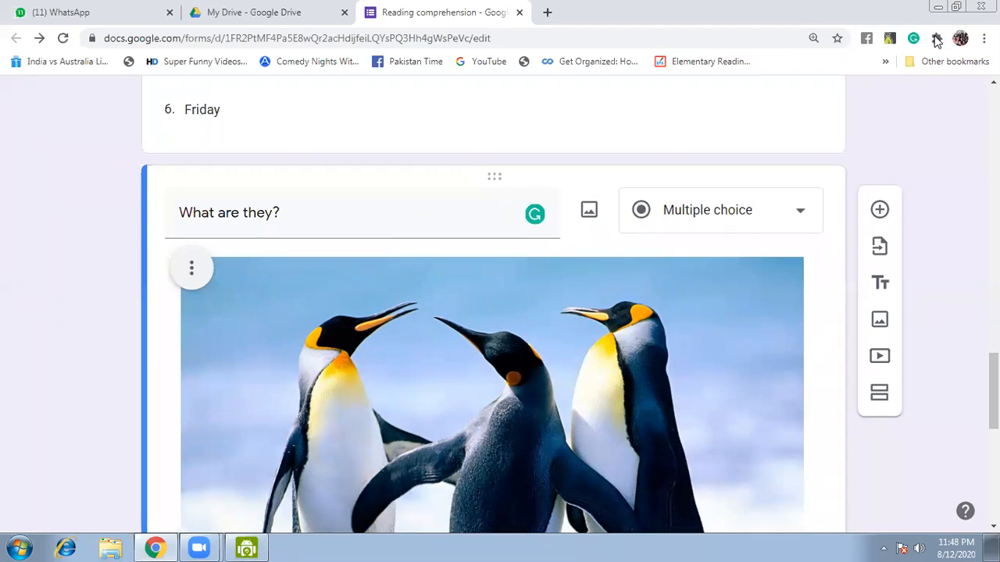
Step: Add a new question after the penguin question with the text "Check the circle."
scroll(945, 100, down, 2)
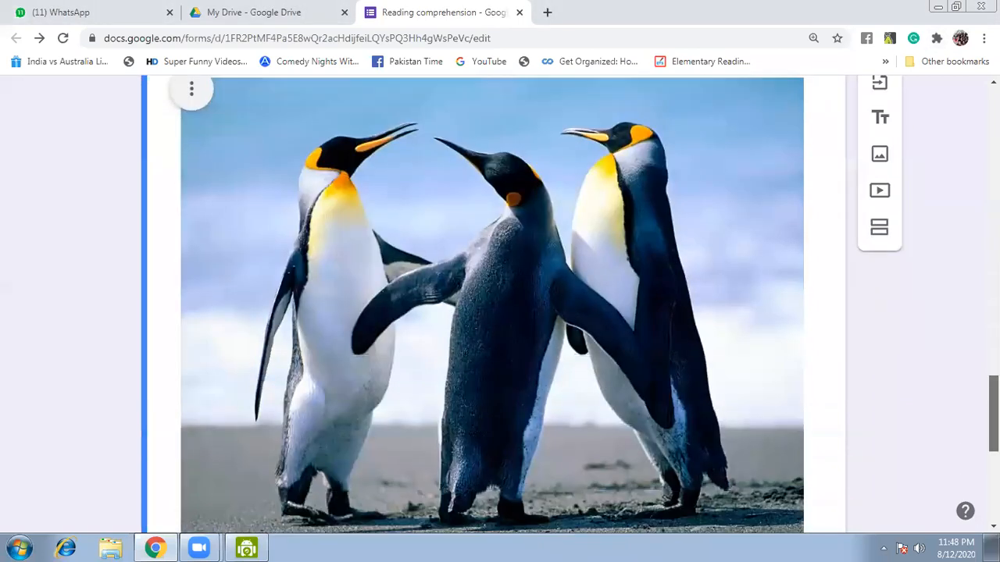
scroll(761, 274, down, 2)
scroll(755, 258, down, 2)
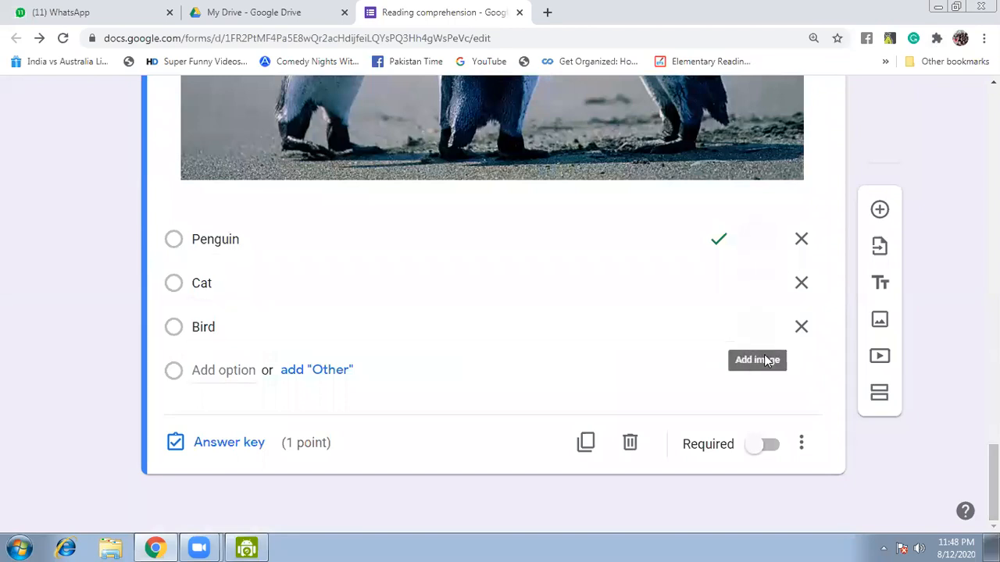
click(880, 209)
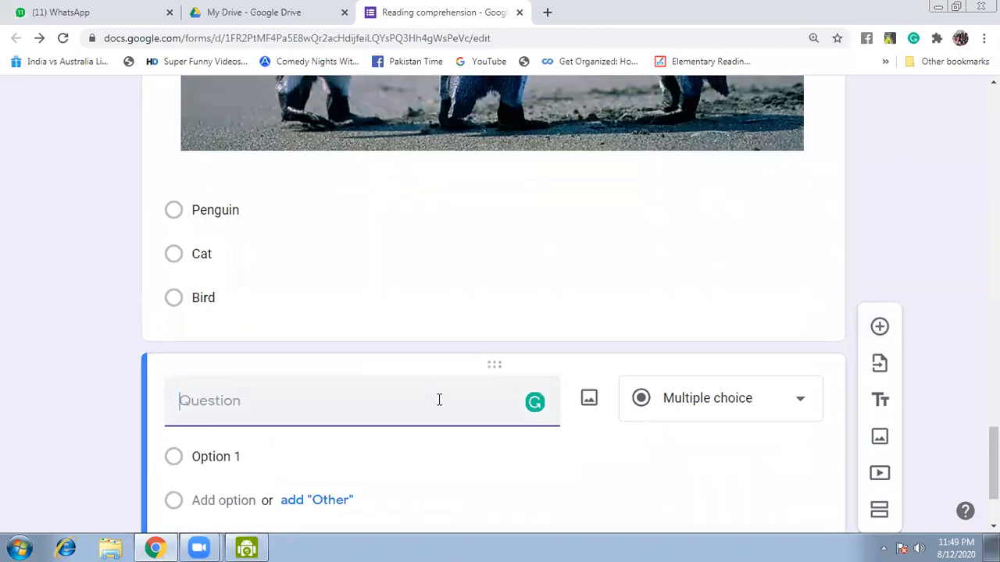
text(W)
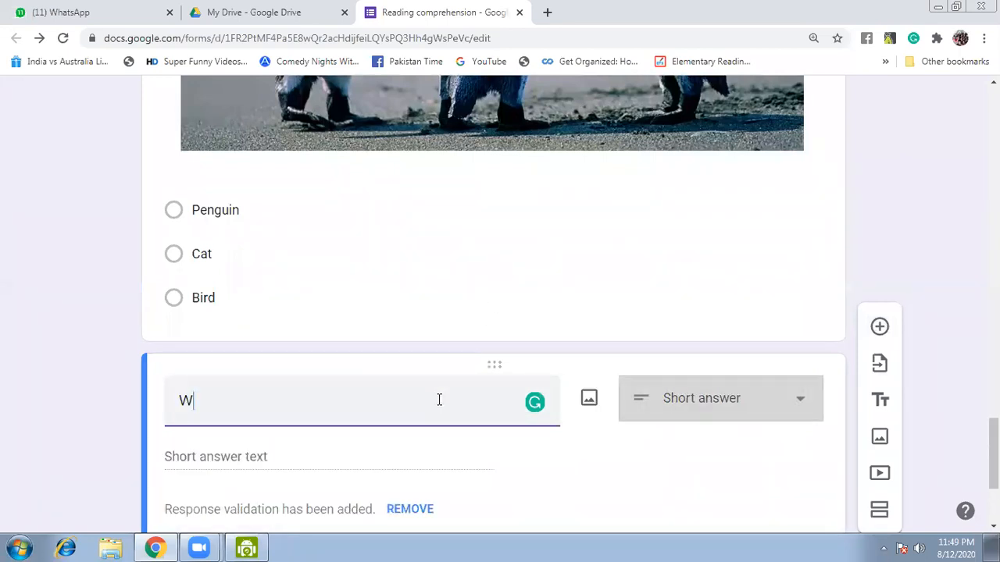
key(BackSpace)
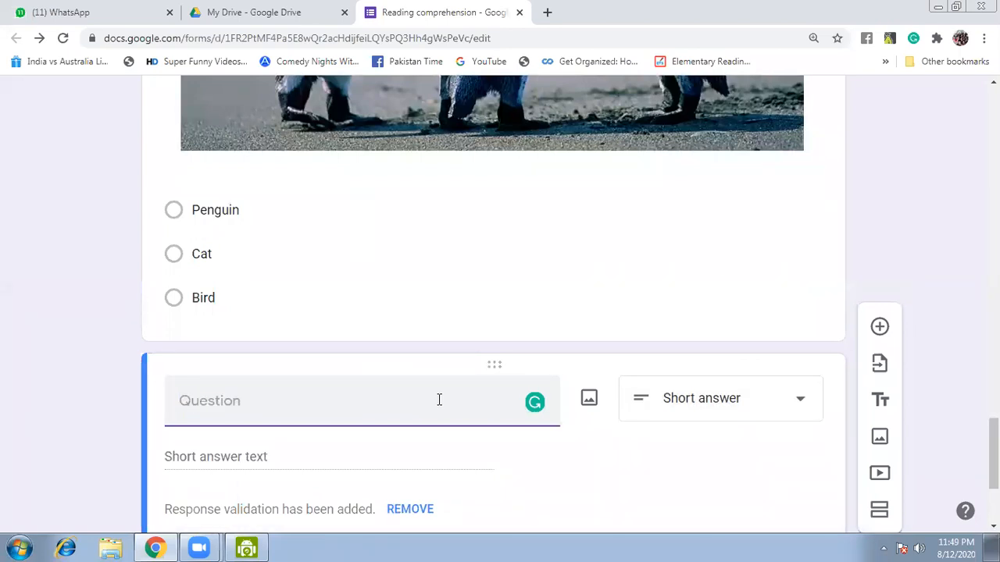
text(Check the c)
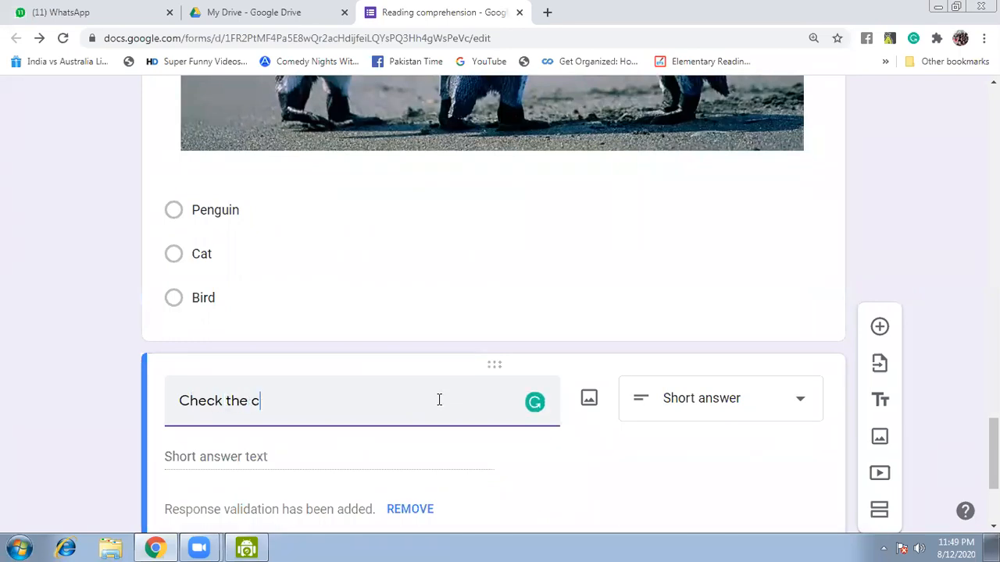
key(BackSpace)
text(i)
key(BackSpace)
text(cirl)
key(BackSpace)
text(ce)
key(BackSpace)
text(le.)
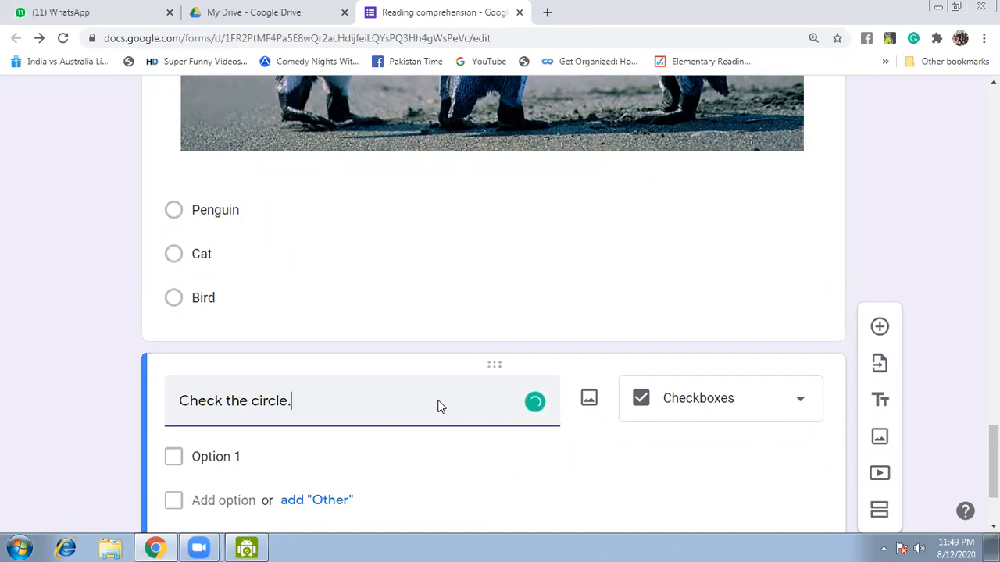
Step: Set the type of the "Check the circle." question to Multiple choice
click(798, 404)
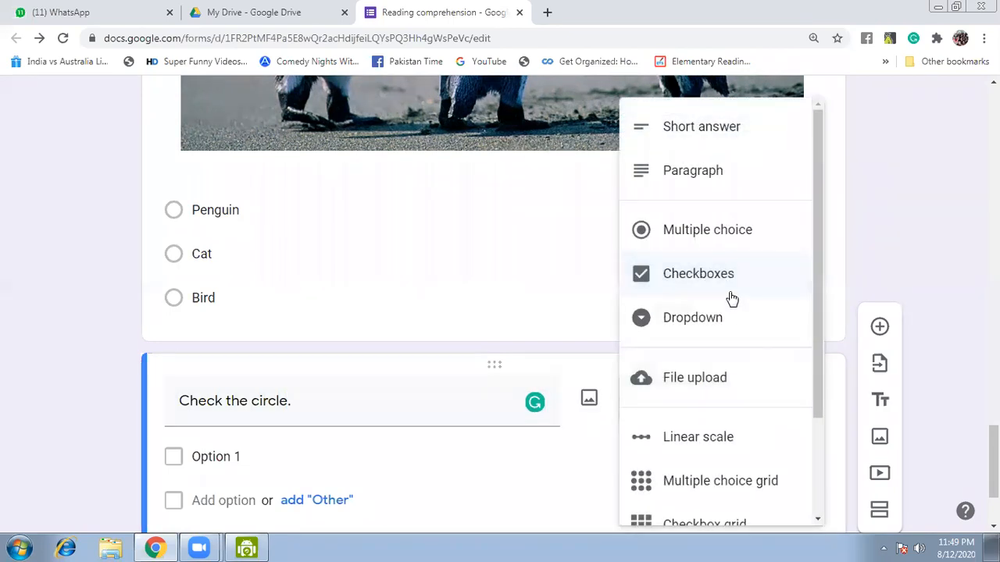
click(721, 229)
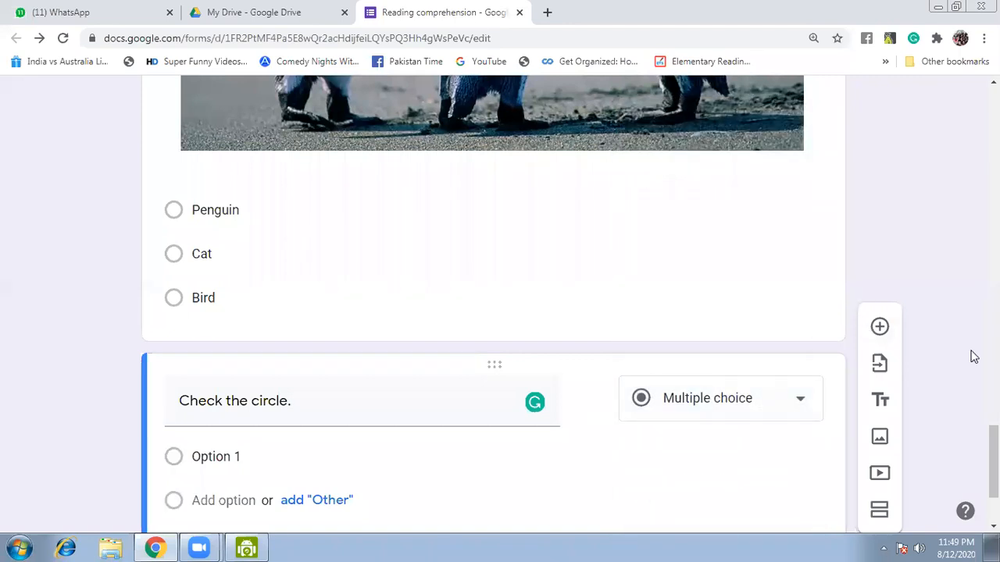
scroll(793, 410, down, 2)
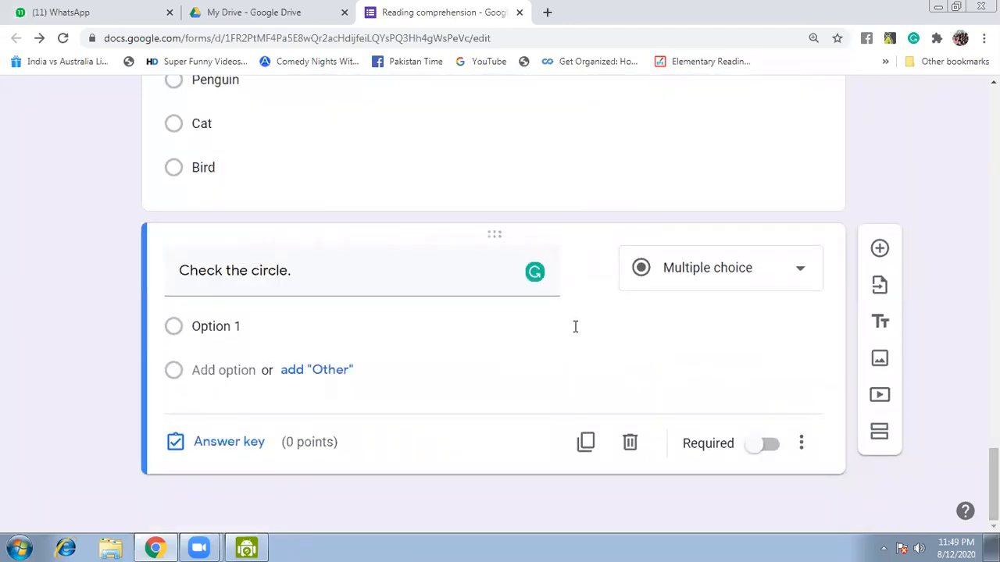
Step: Search Google Images for "circle" and insert a thick black-outlined circle as the image of the first answer option
click(757, 329)
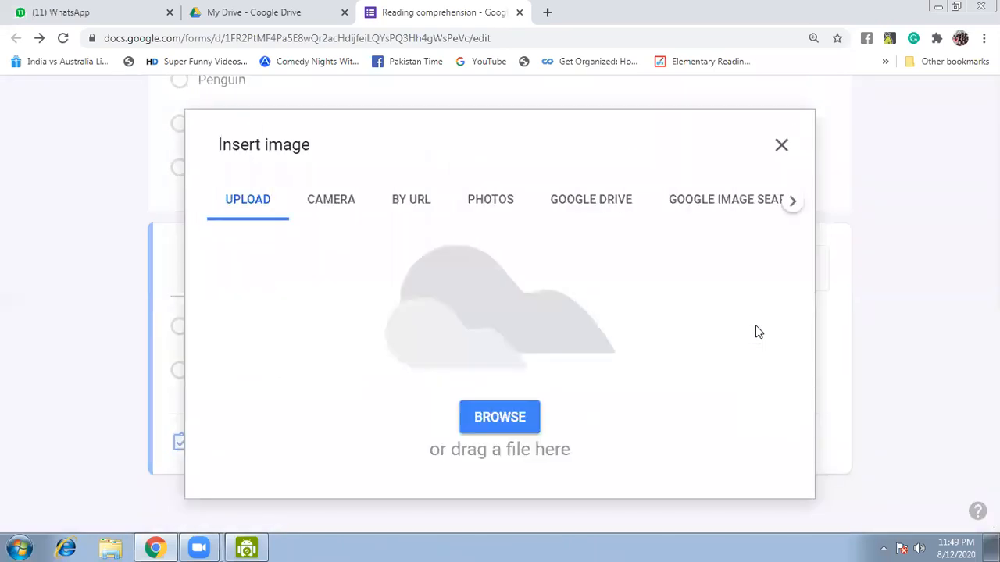
click(715, 203)
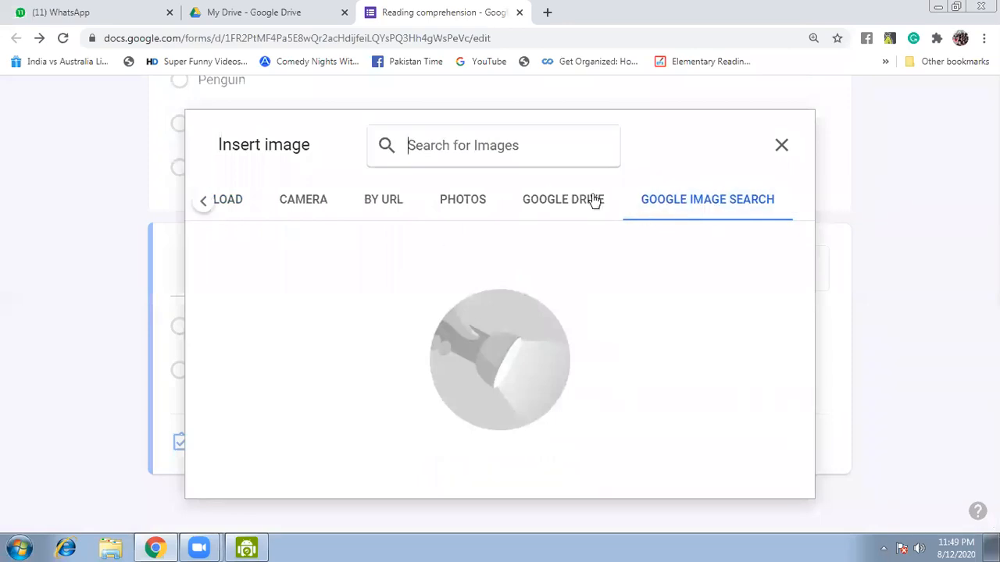
text(cir)
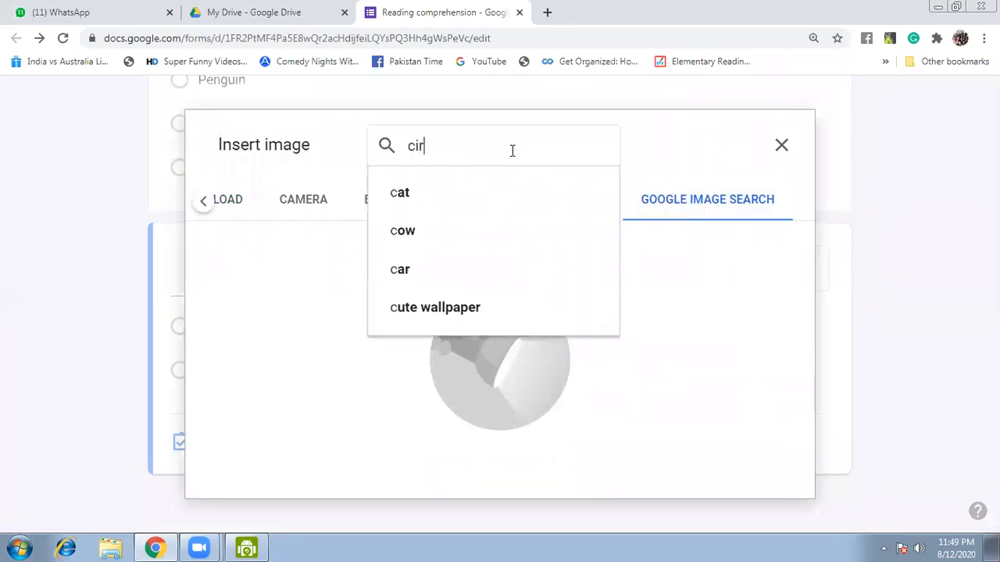
text(cle)
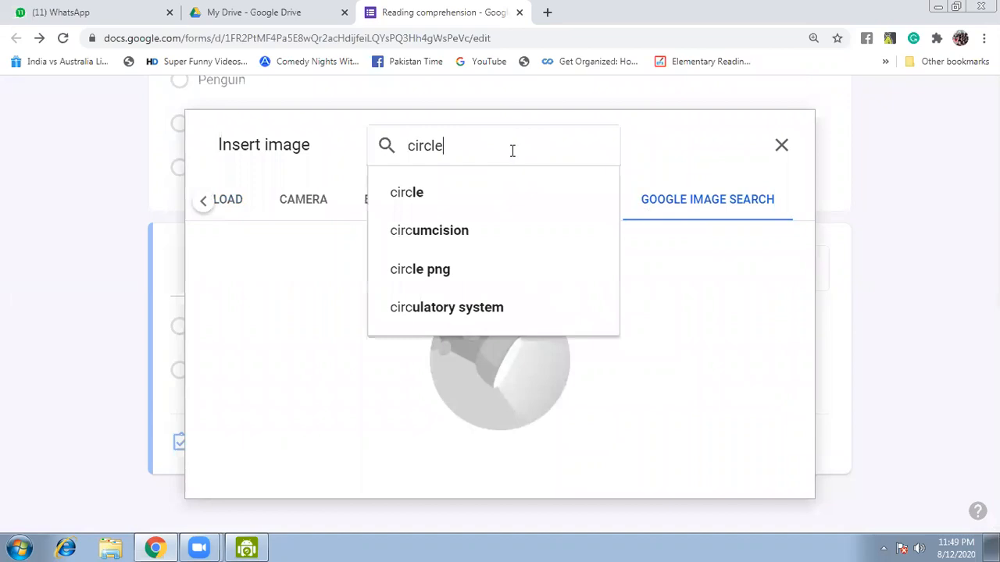
click(471, 200)
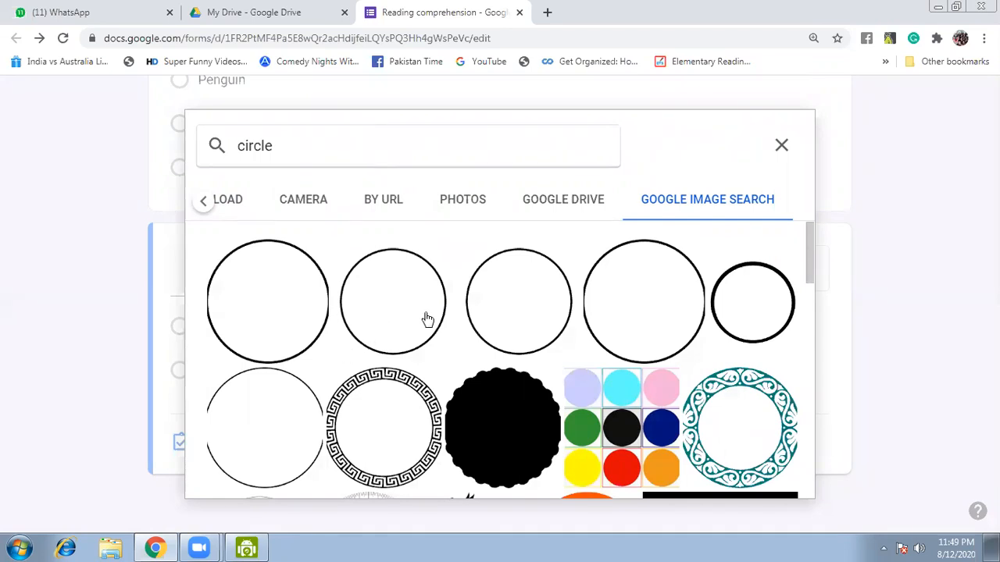
click(759, 315)
click(767, 478)
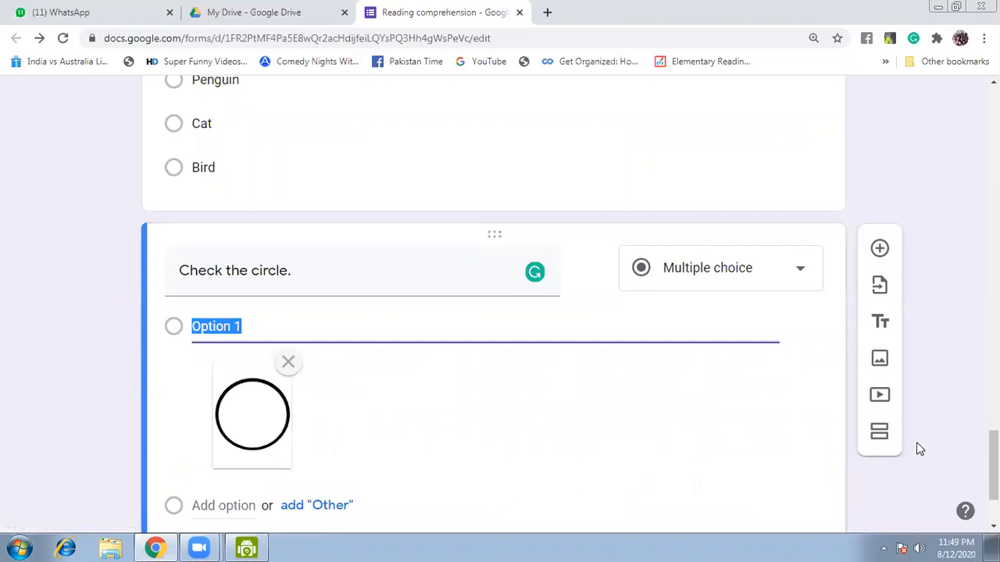
Step: Add a second answer option to the "Check the circle." question and insert a black-outlined square found by searching Google Images for "square"
drag(993, 467, 993, 489)
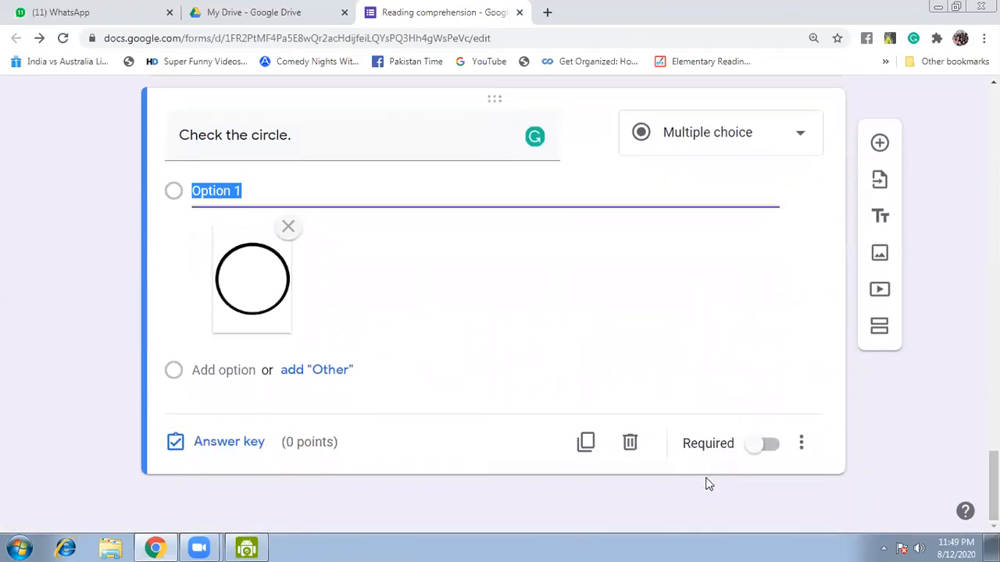
click(225, 369)
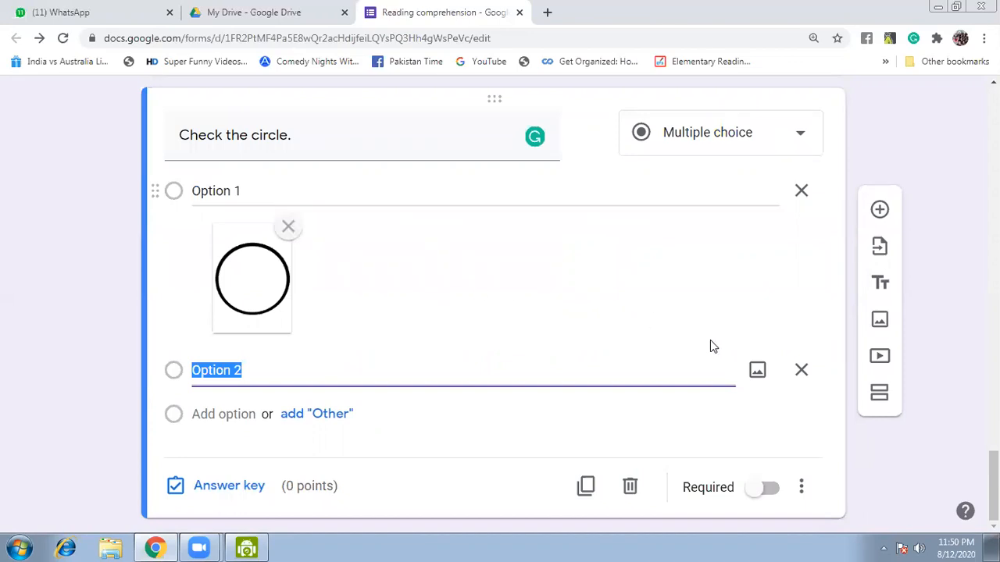
click(755, 369)
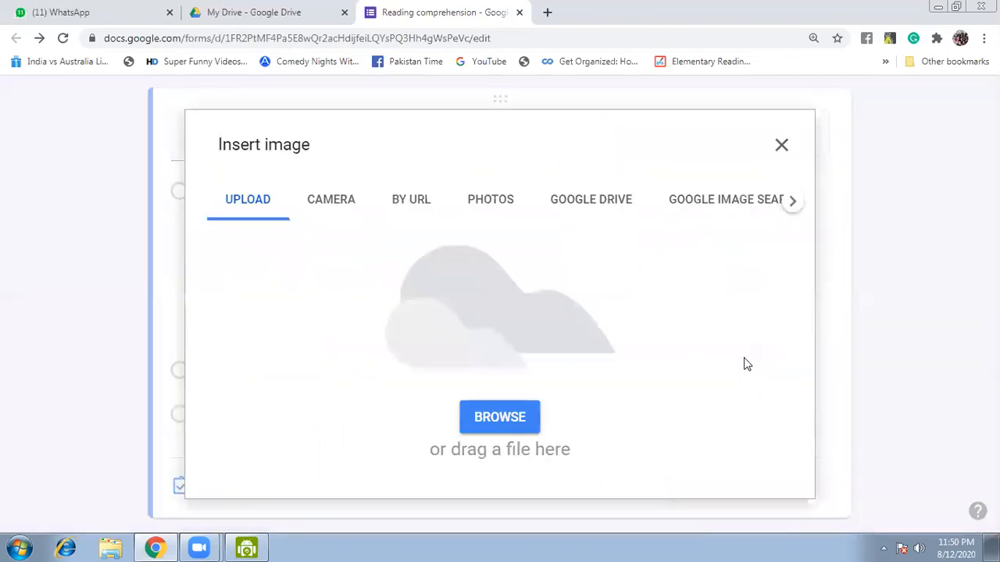
click(720, 205)
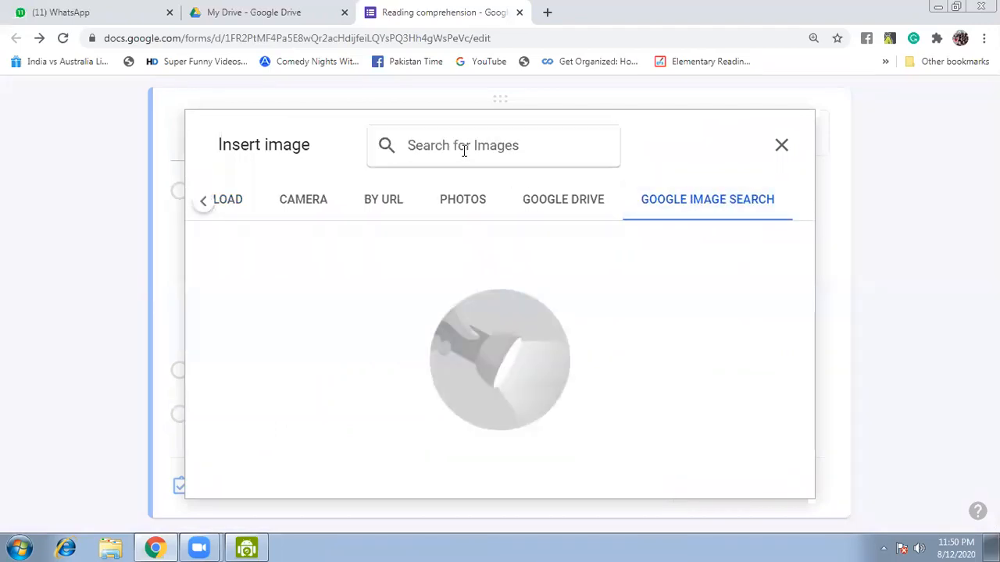
text(sw)
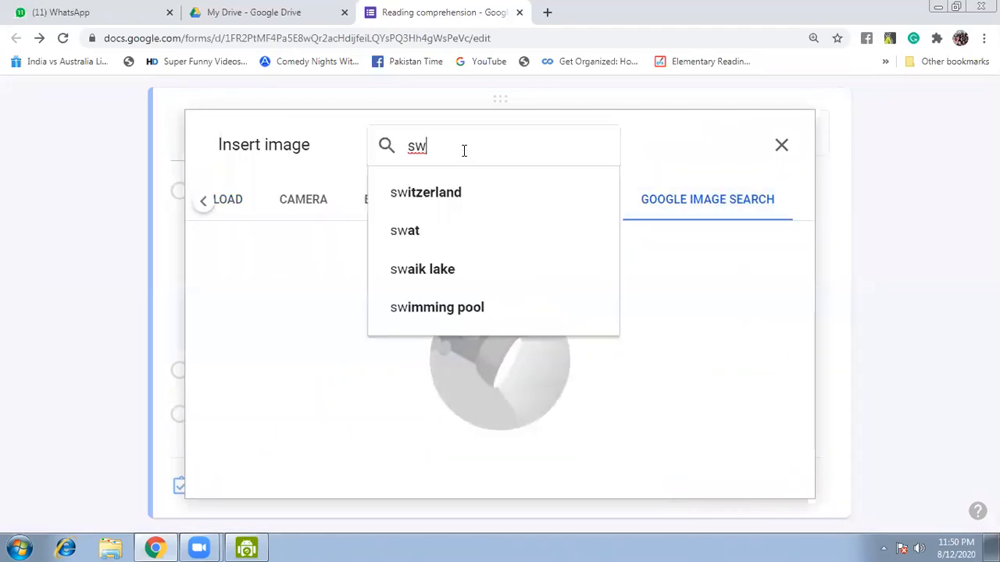
key(BackSpace)
text(qua)
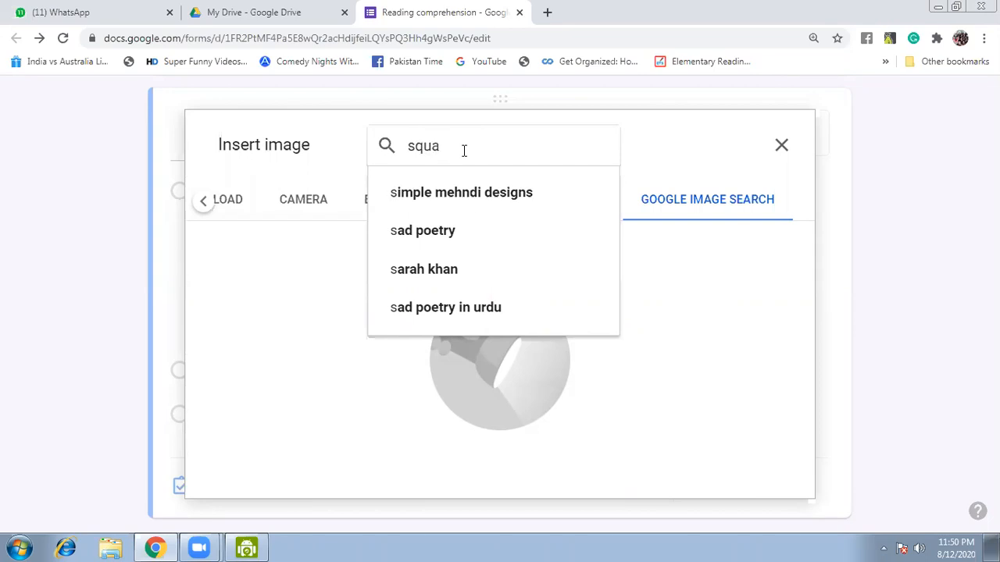
click(452, 194)
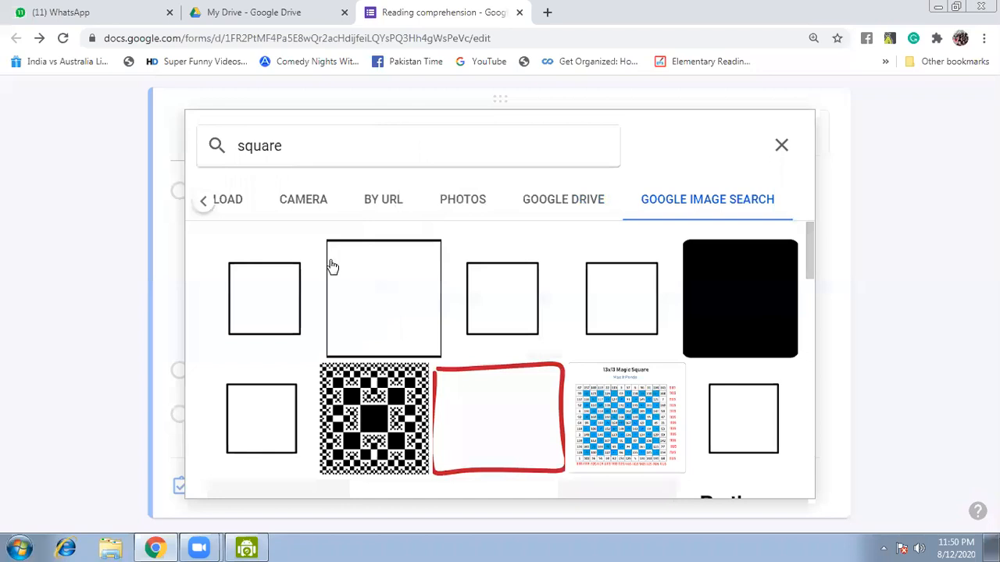
click(267, 312)
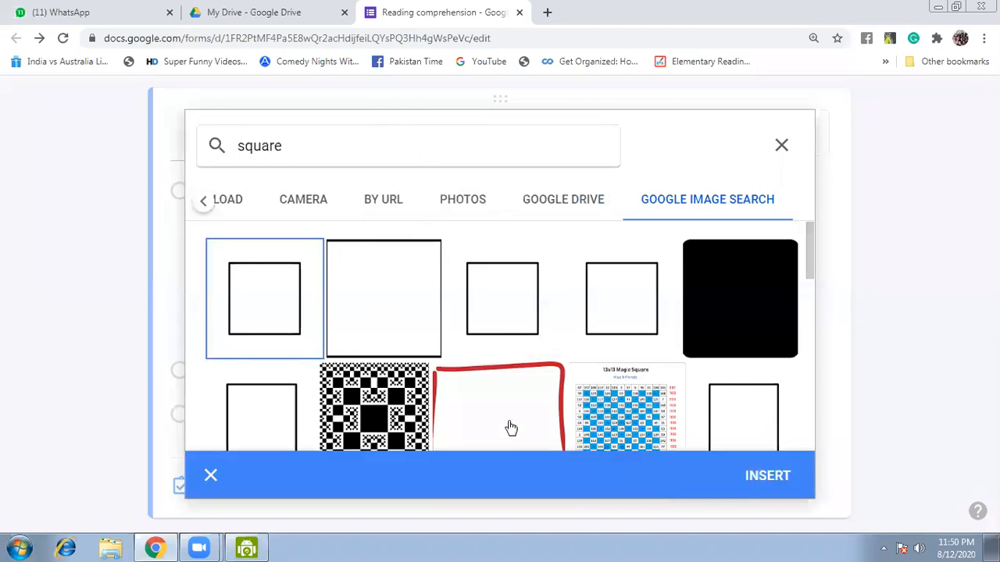
click(767, 476)
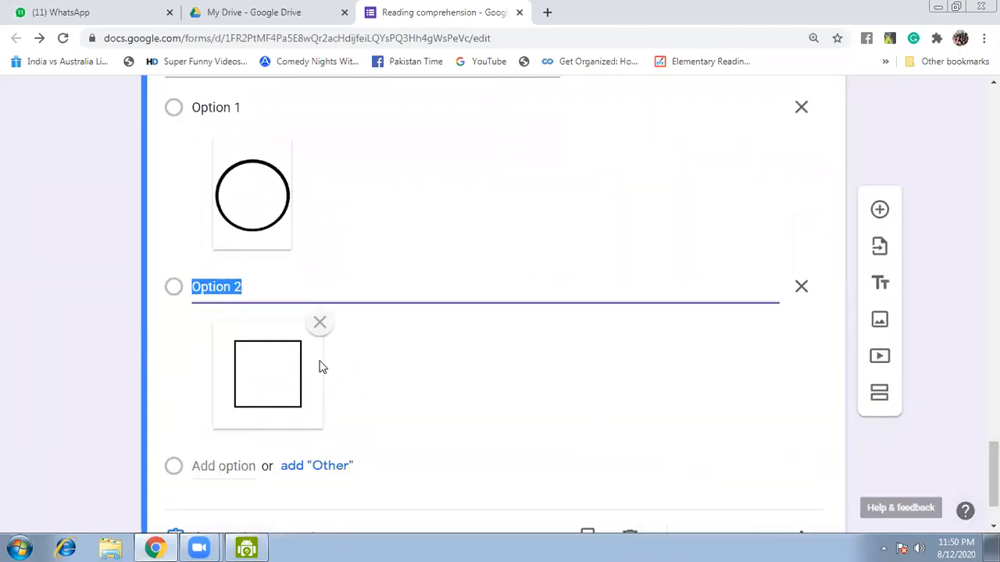
Step: Add a third answer option and insert a black-outlined triangle found by searching Google Images for "triangle"
click(237, 464)
click(756, 466)
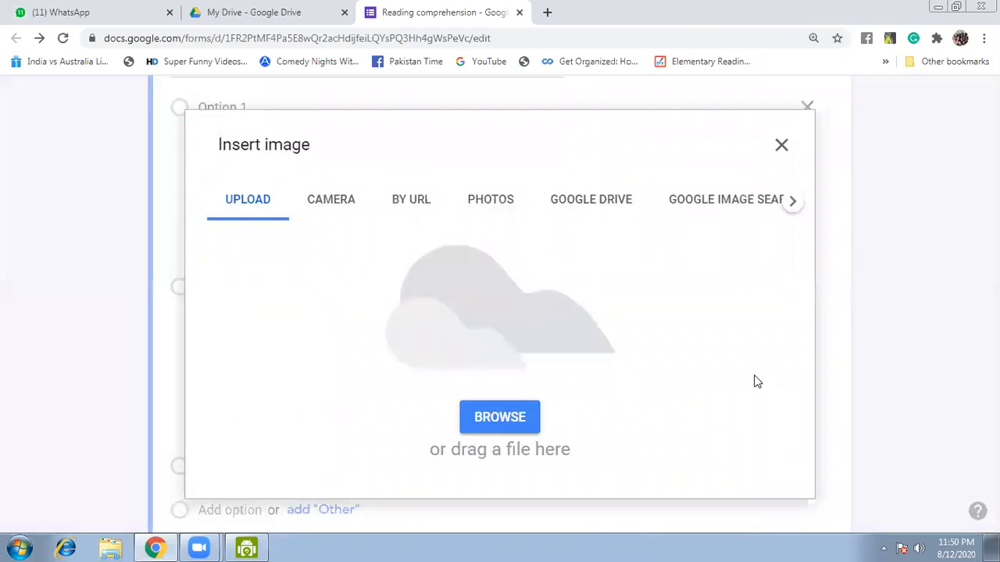
click(719, 200)
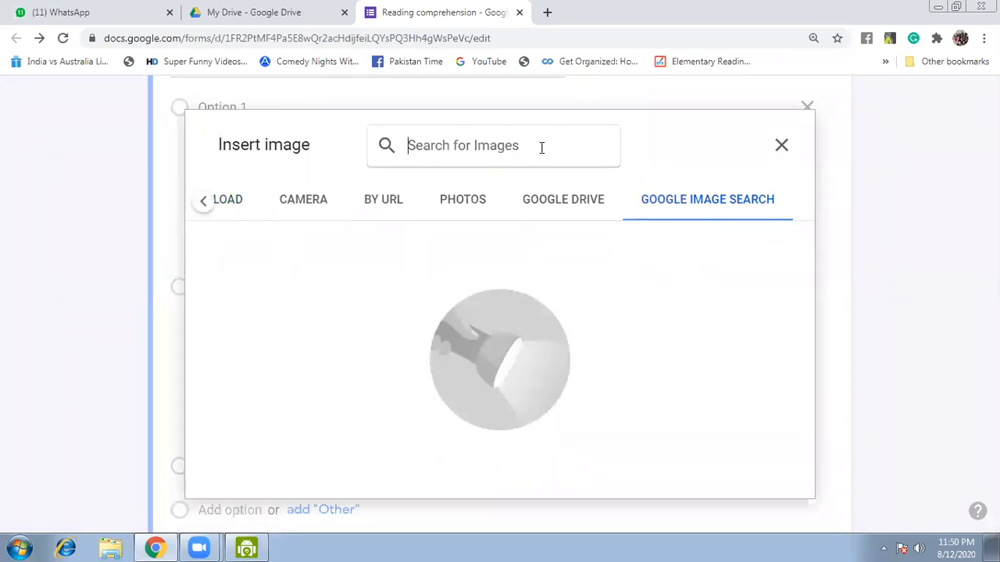
click(542, 148)
text(Tri)
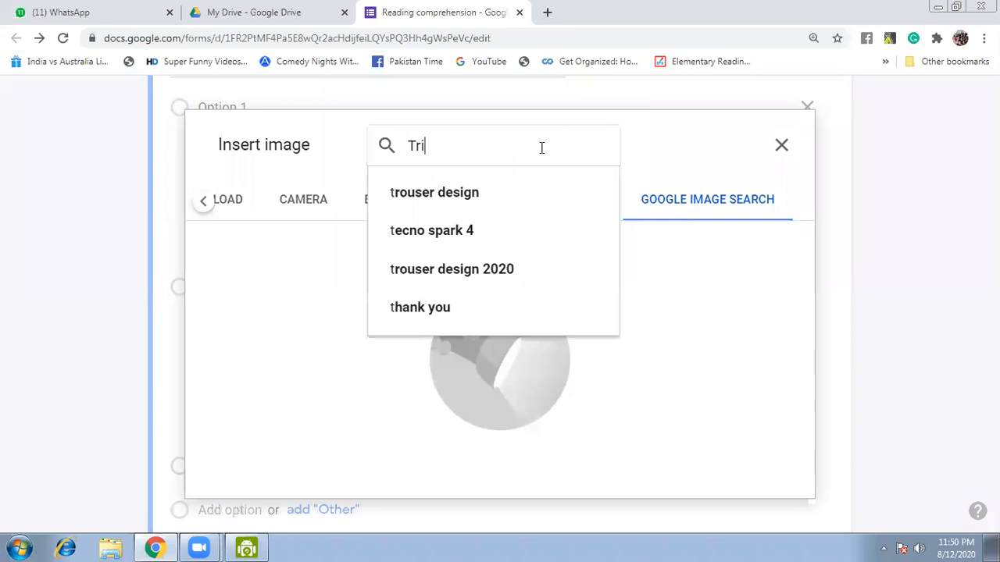
text(an)
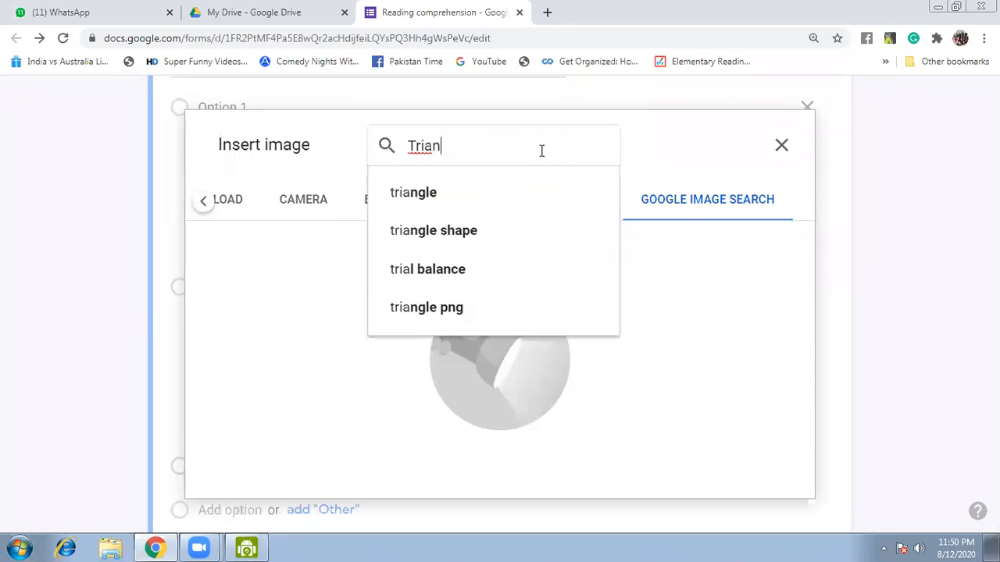
click(528, 208)
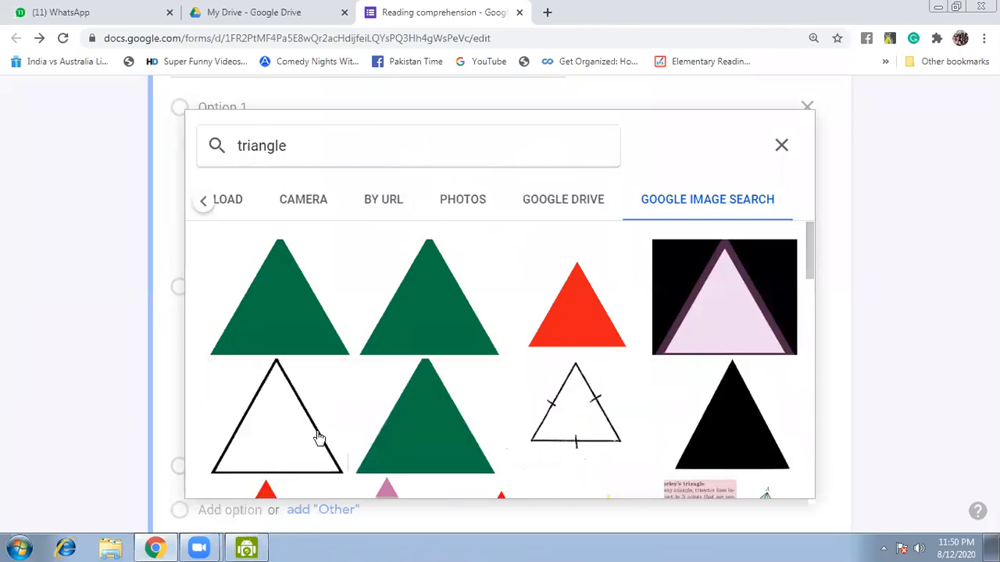
click(307, 457)
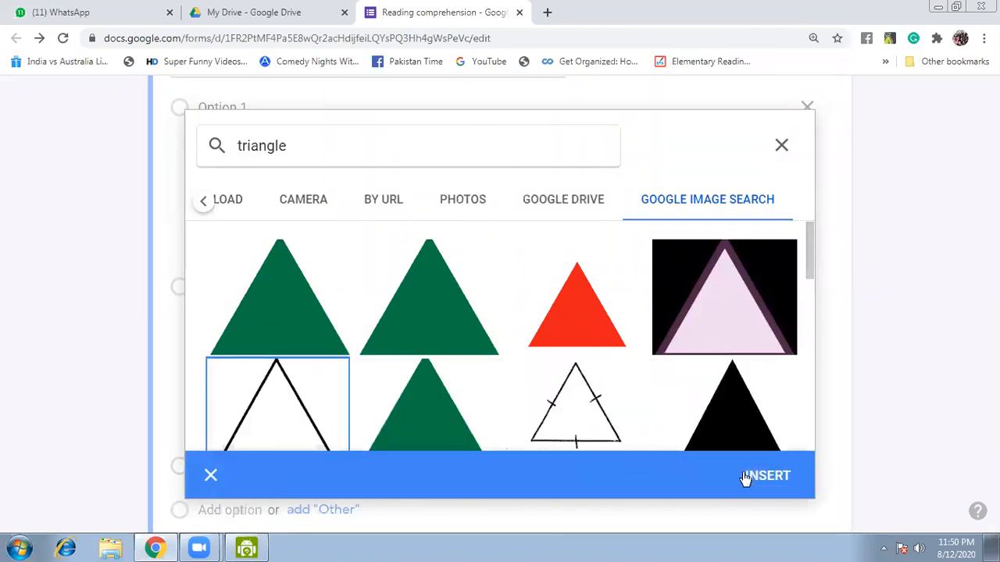
click(760, 478)
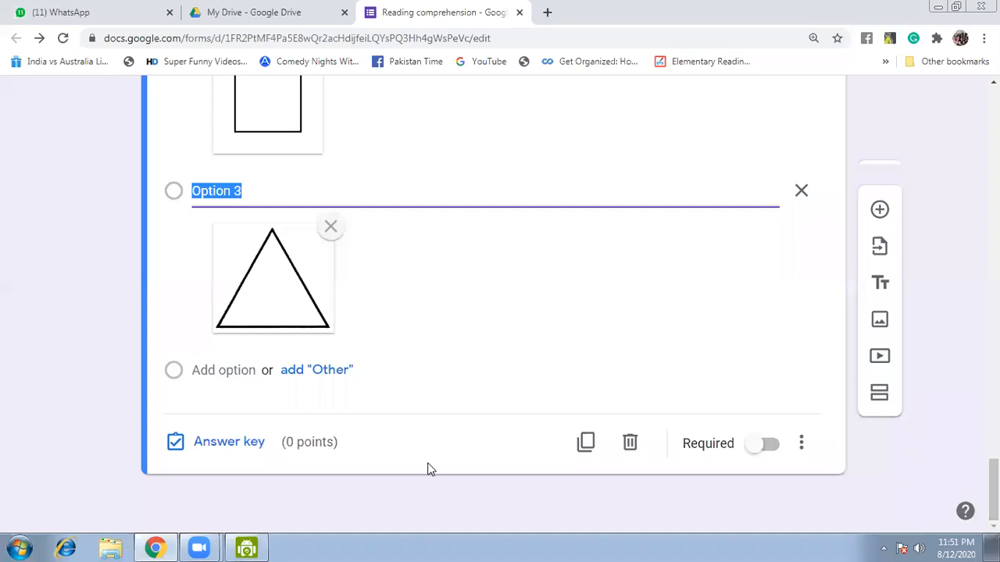
Step: Mark the circle image, Option 1, as the correct answer in the answer key and set the question to 1 point
click(219, 444)
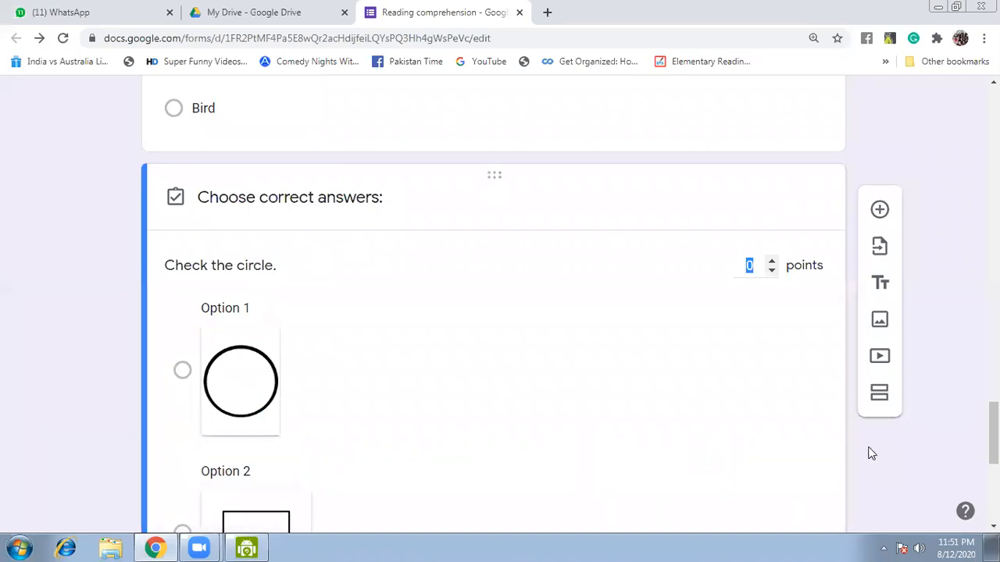
click(182, 372)
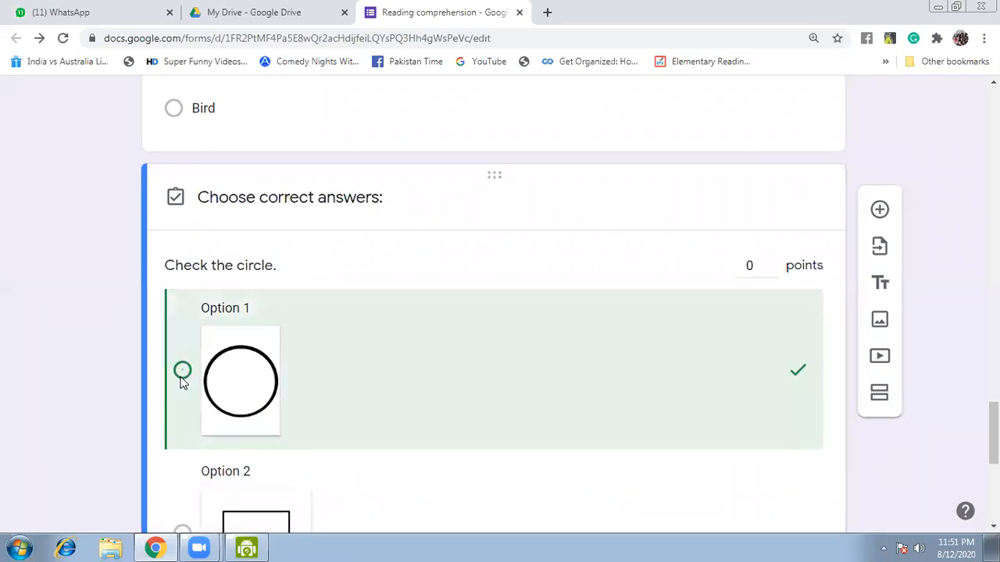
click(772, 265)
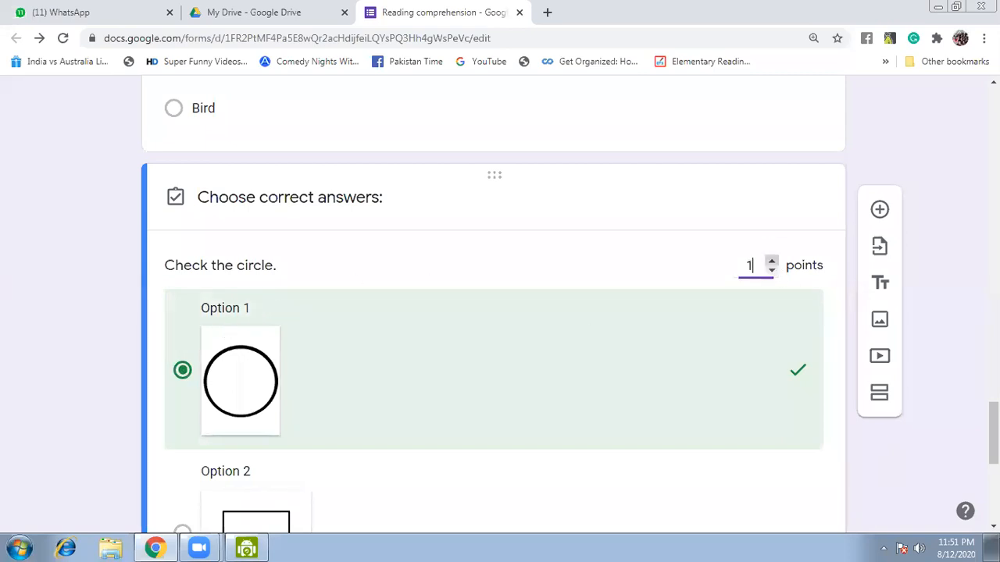
drag(994, 435, 993, 486)
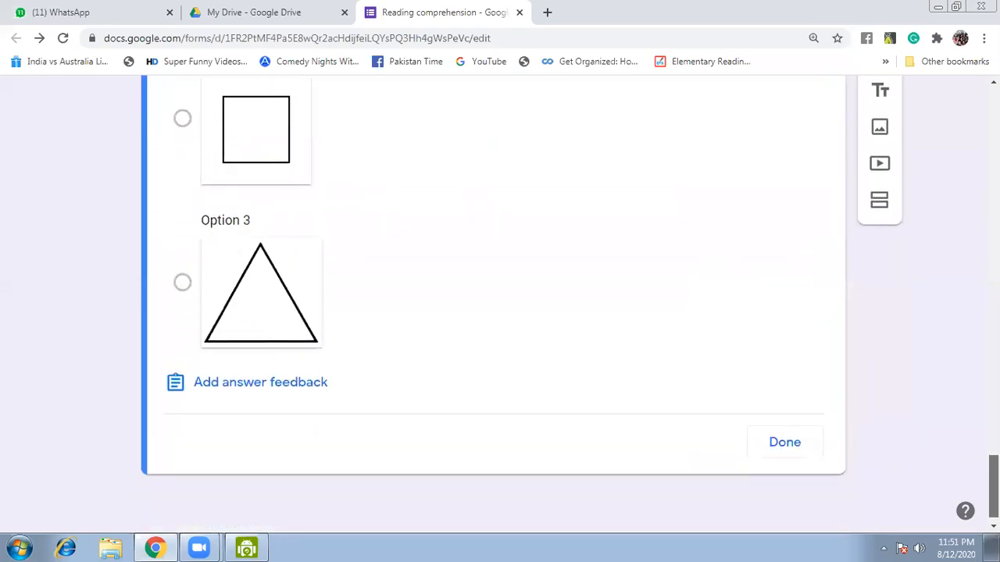
click(784, 443)
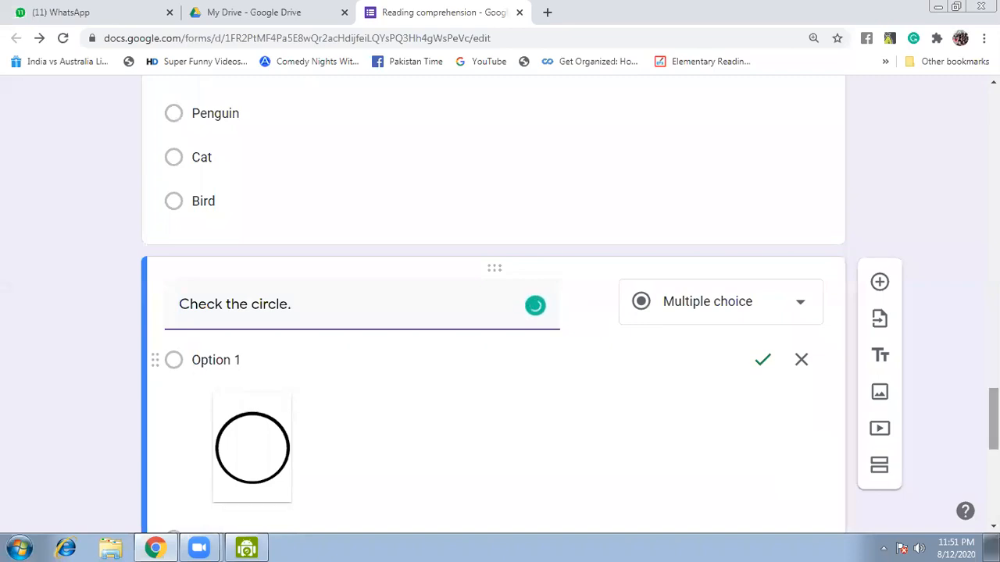
Step: Preview the form, look through its question order, the shape image options and the penguin question, and close the preview
drag(993, 420, 994, 454)
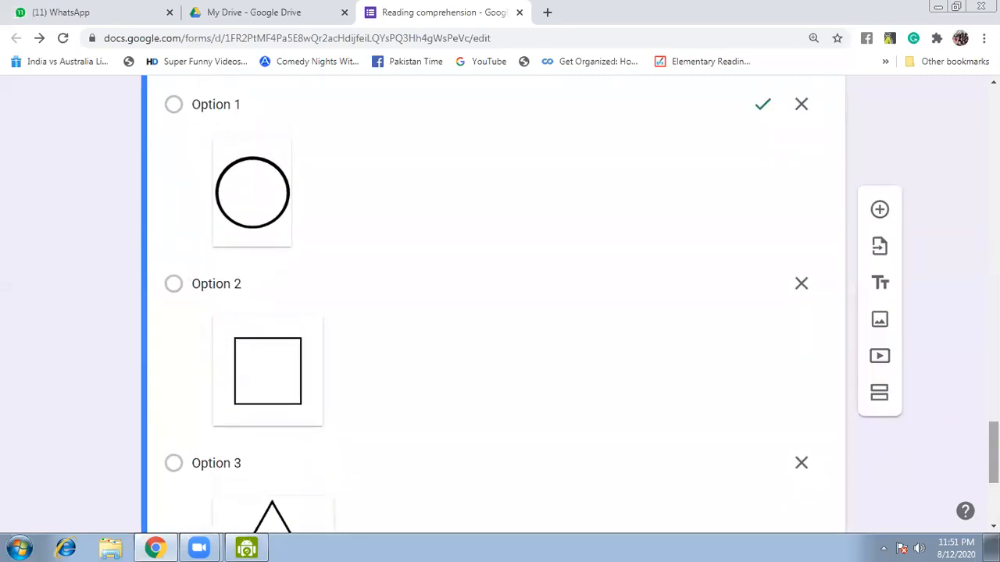
drag(994, 454, 994, 110)
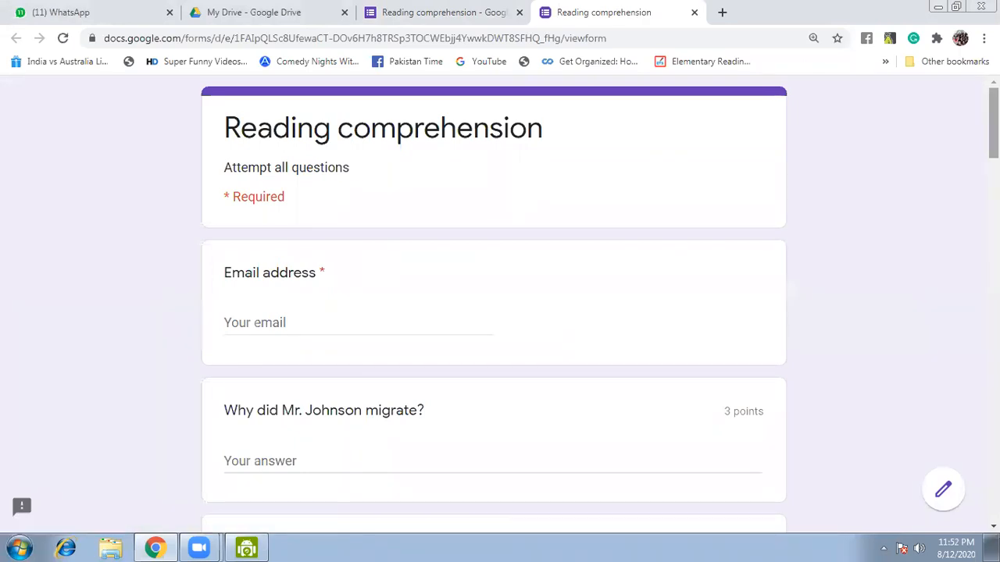
scroll(500, 305, down, 1)
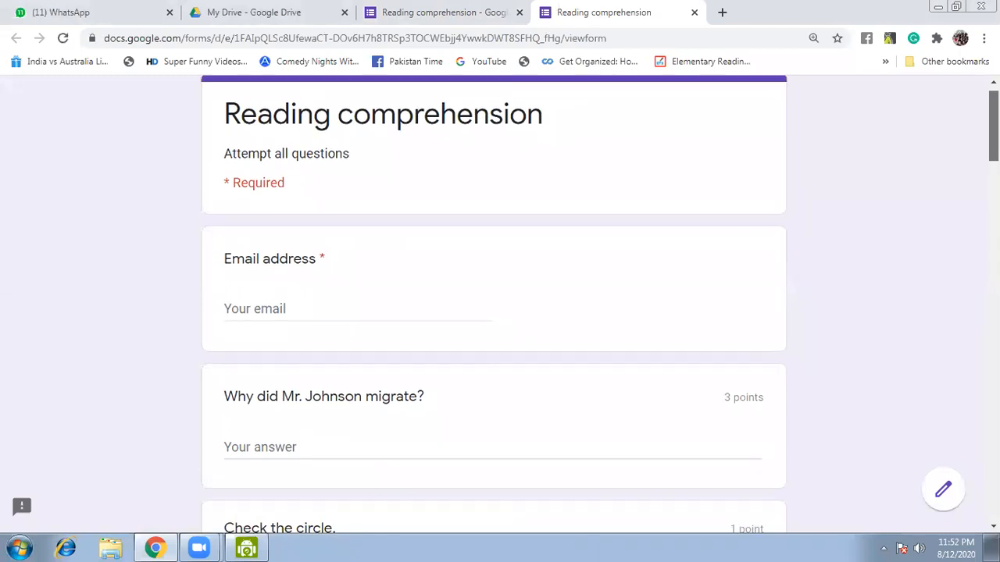
scroll(494, 305, down, 10)
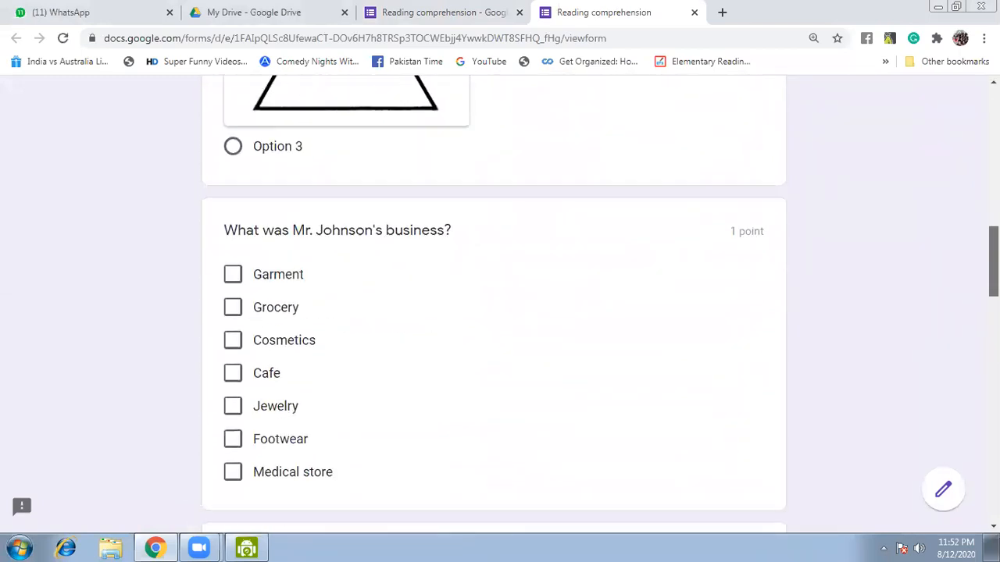
scroll(494, 305, up, 6)
scroll(494, 305, down, 5)
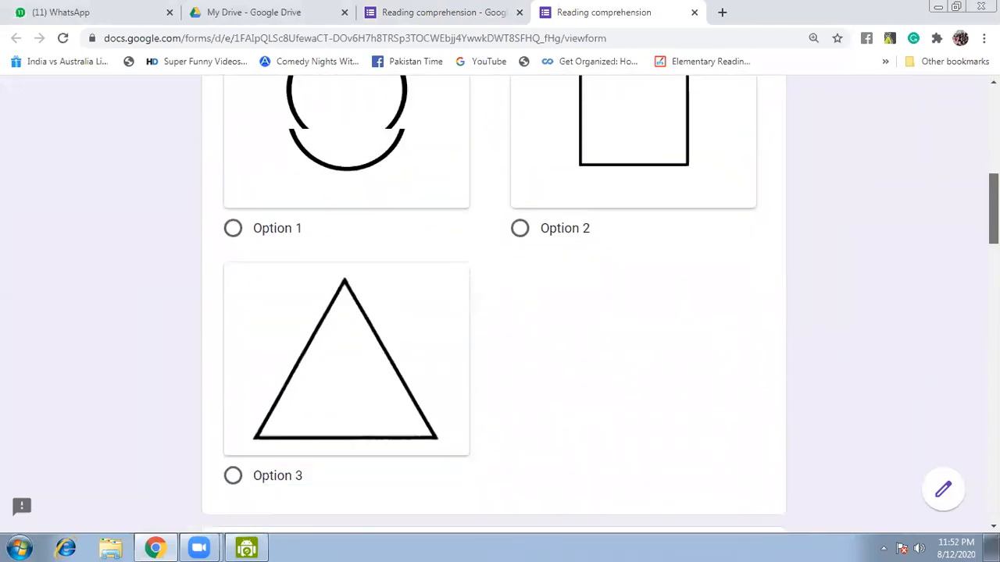
scroll(20, 485, down, 8)
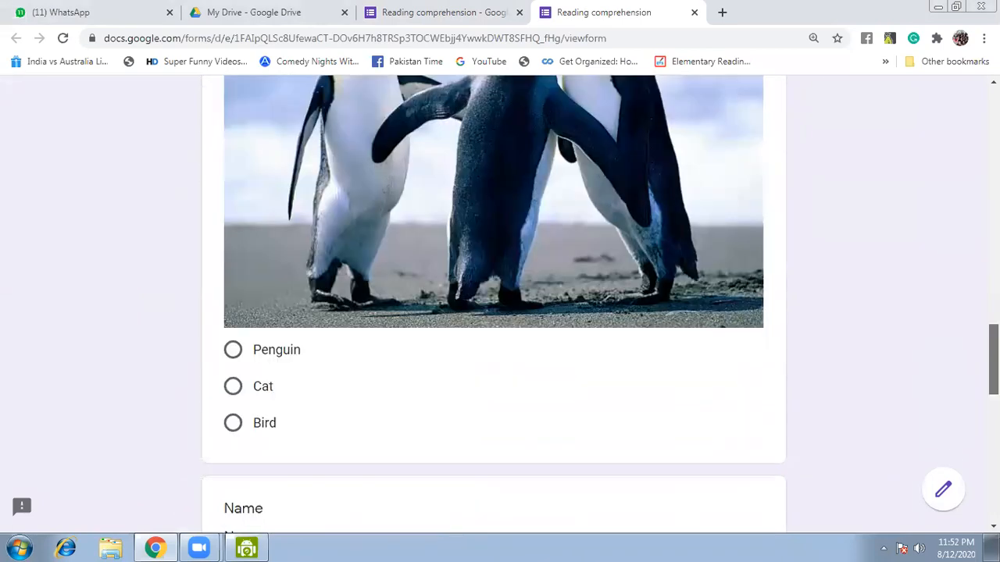
scroll(20, 485, down, 5)
scroll(20, 484, up, 3)
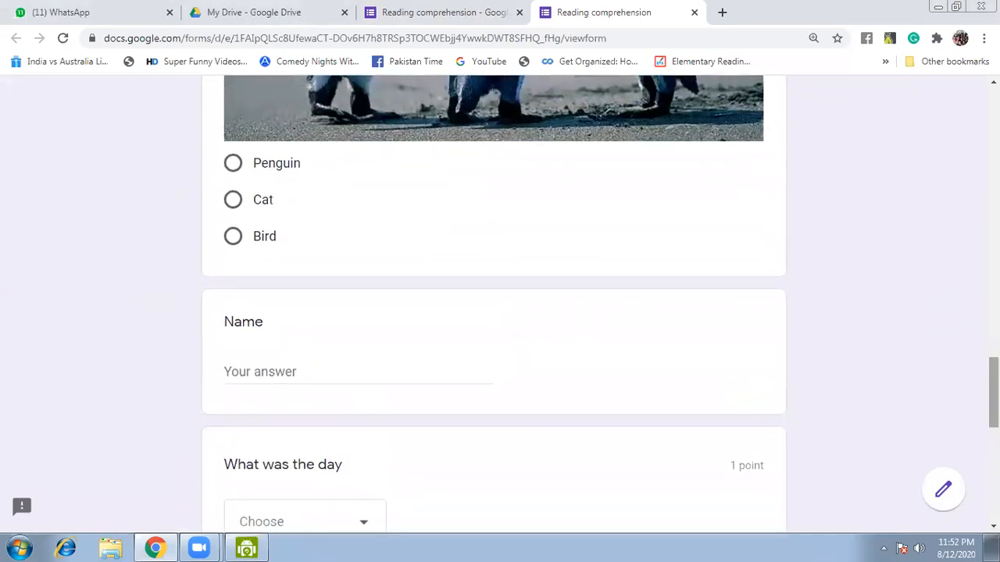
click(694, 13)
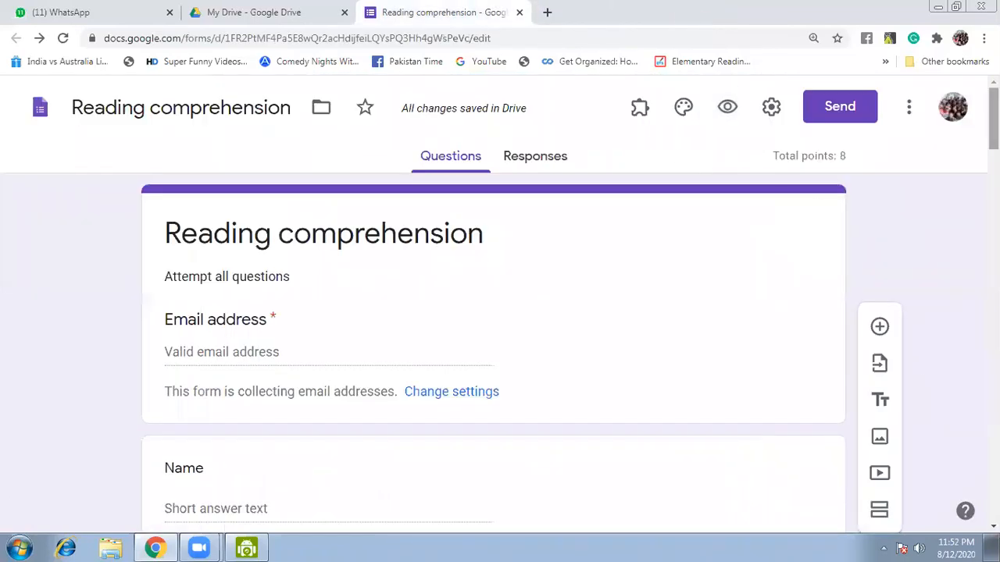
Step: Preview the form again to check which question comes first, close the preview and select the Name question in the editor
mouse_move(994, 117)
mouse_down()
mouse_move(993, 172)
mouse_move(993, 119)
mouse_up()
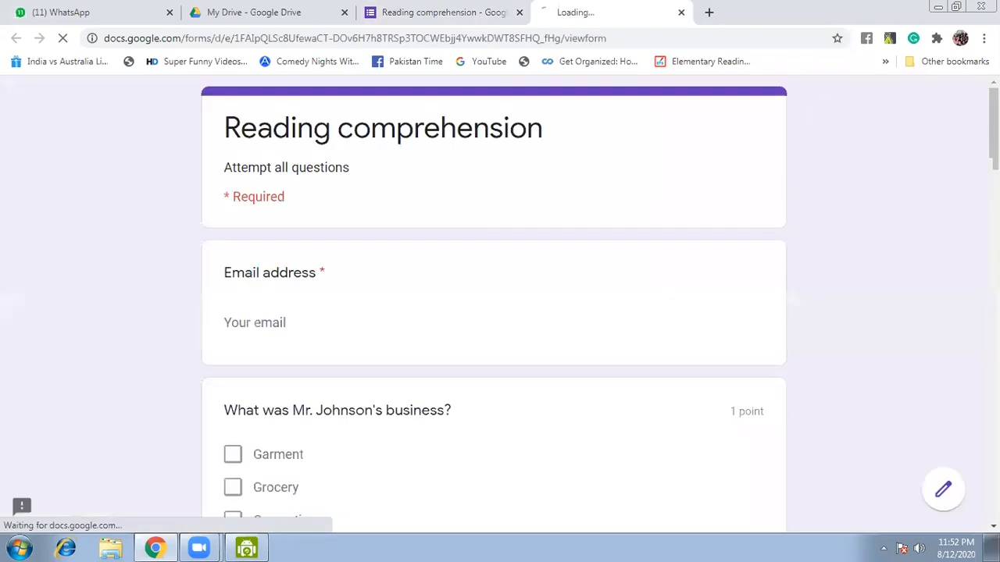
click(682, 12)
mouse_move(993, 119)
mouse_down()
mouse_move(993, 271)
mouse_move(993, 135)
mouse_up()
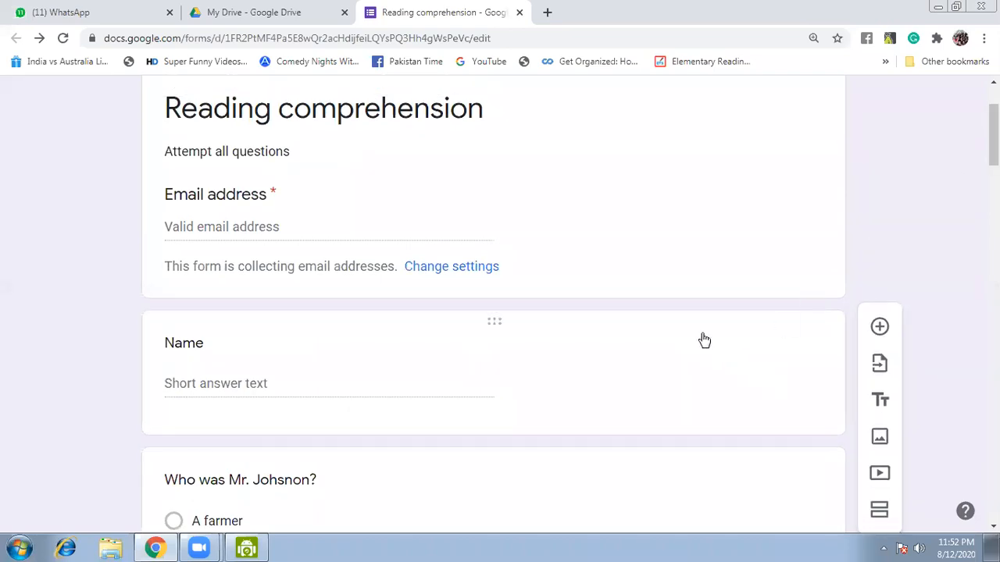
mouse_move(697, 320)
mouse_down()
mouse_move(691, 464)
mouse_move(692, 307)
mouse_up()
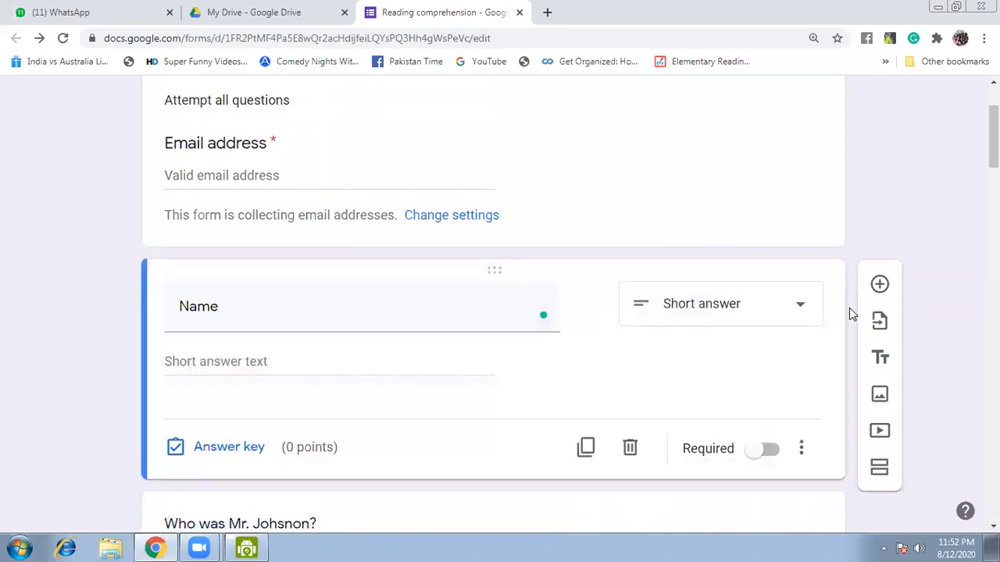
drag(994, 144, 993, 116)
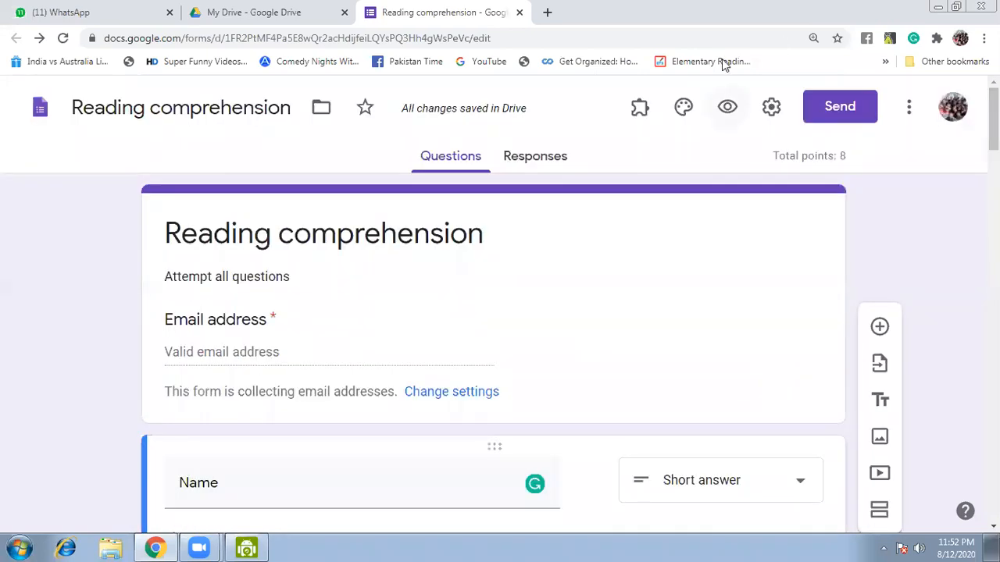
Step: Preview the form, look through its question order down to the shape question, and return to the form editor
click(727, 107)
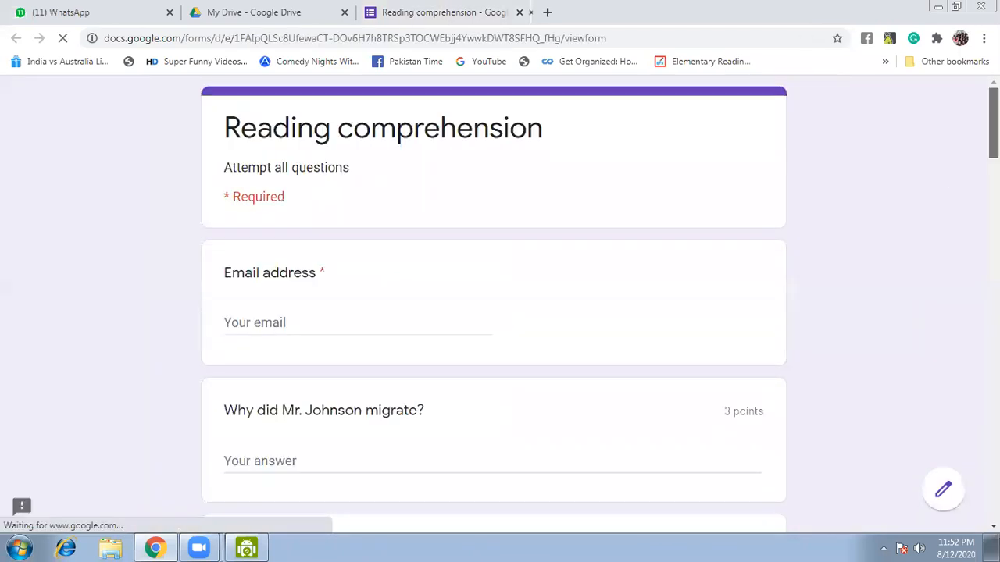
scroll(493, 312, down, 15)
scroll(493, 313, down, 20)
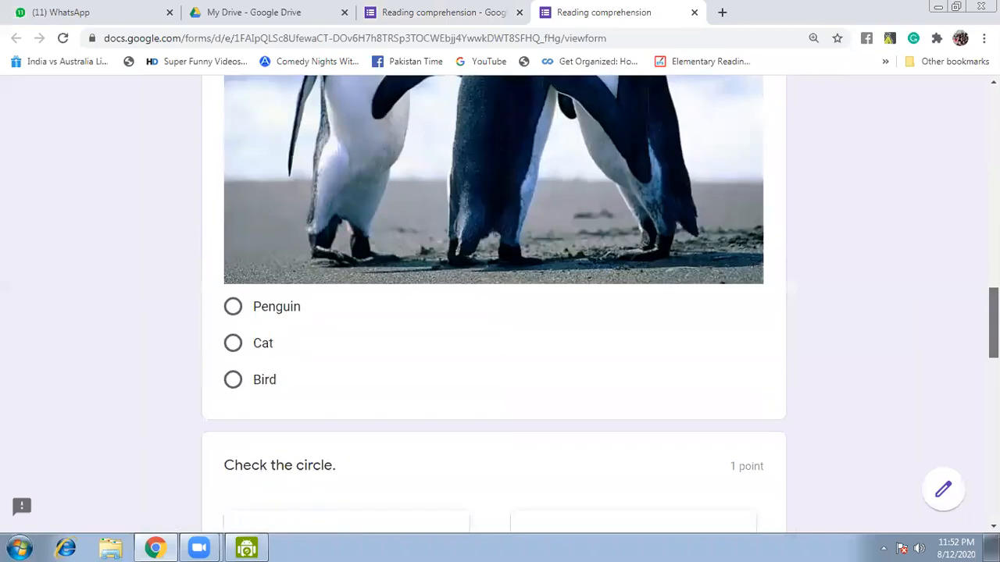
scroll(493, 313, up, 3)
scroll(20, 485, up, 15)
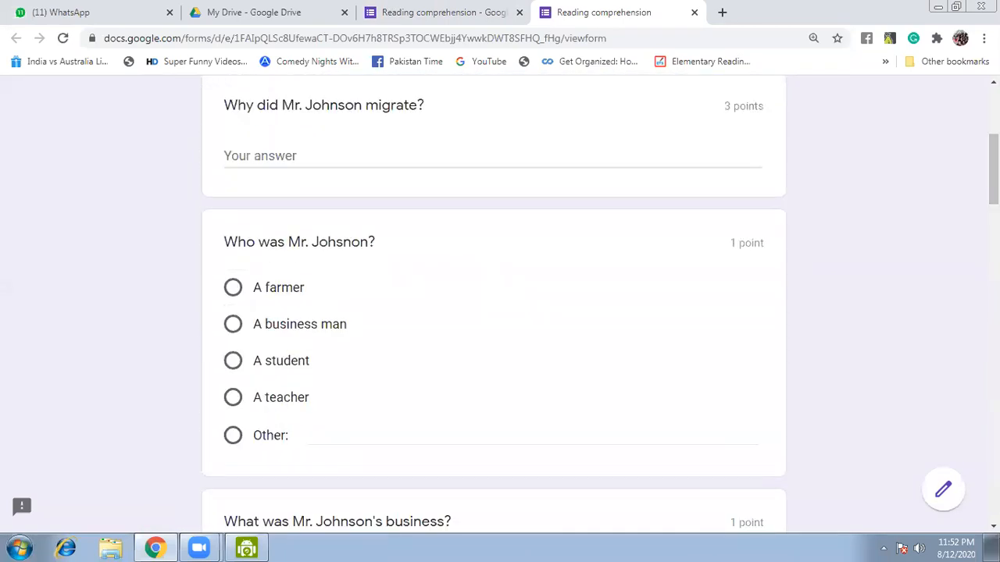
click(438, 11)
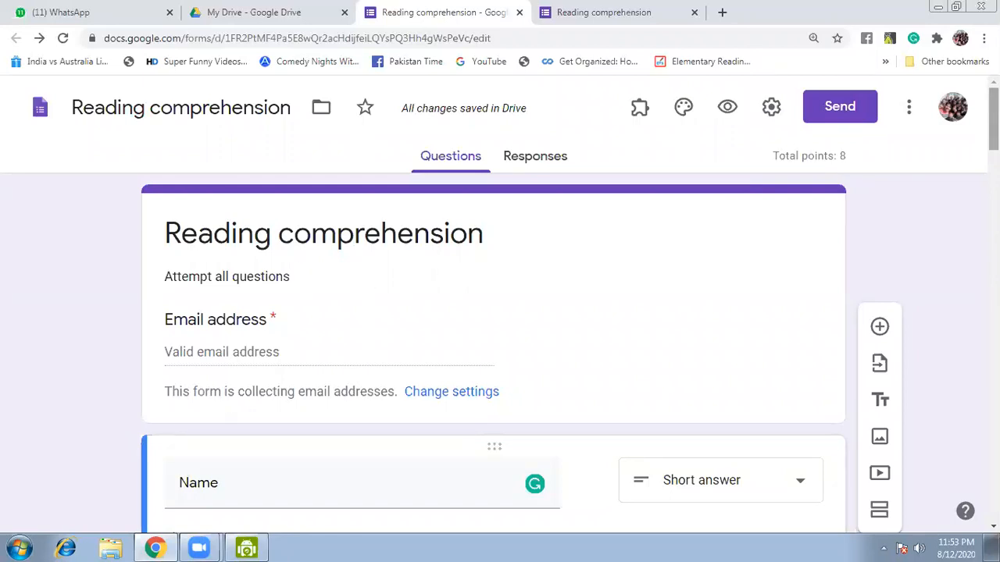
Step: Turn off shuffled question order in the form's presentation settings, save the settings and close the old preview
click(771, 107)
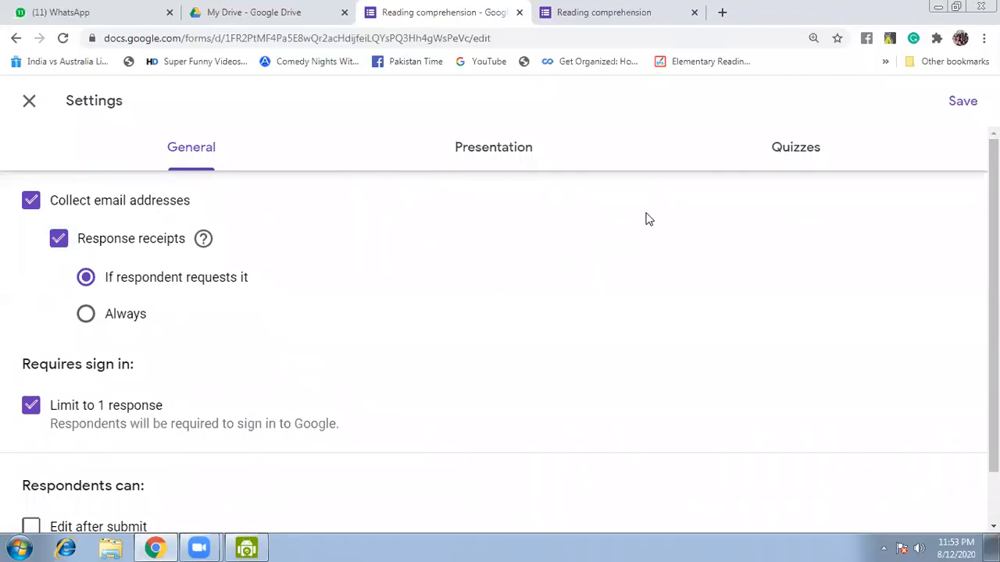
click(798, 150)
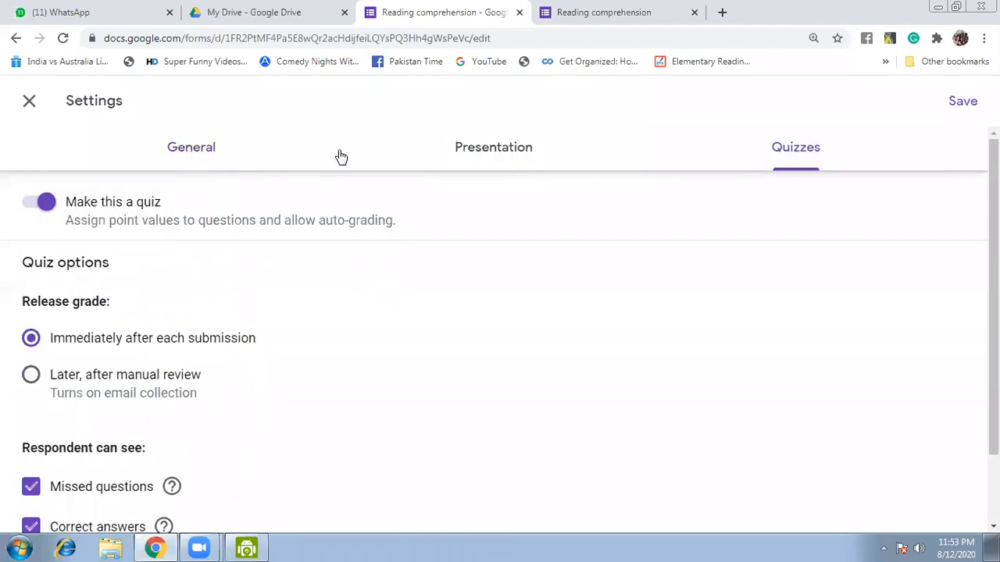
click(473, 152)
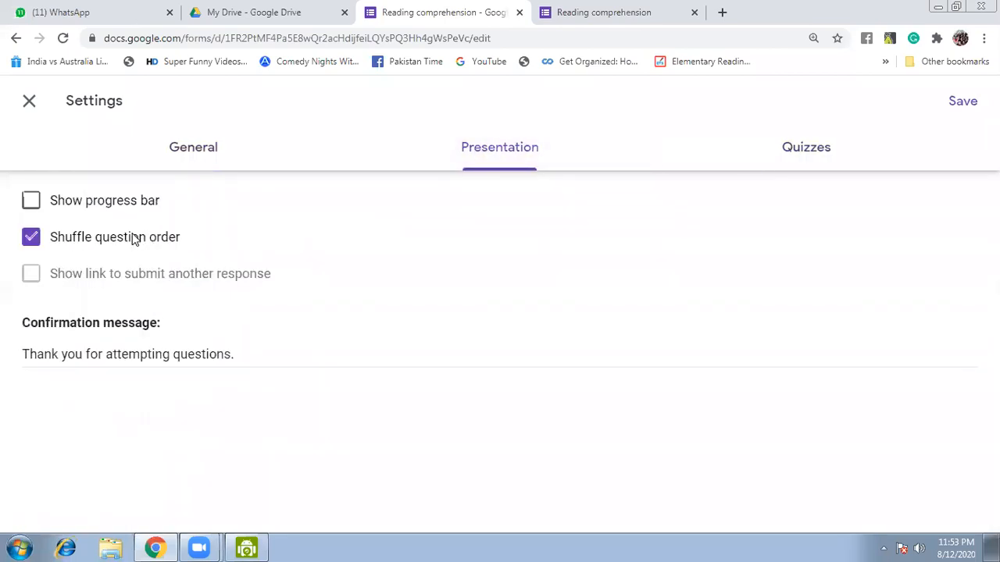
click(133, 238)
click(966, 104)
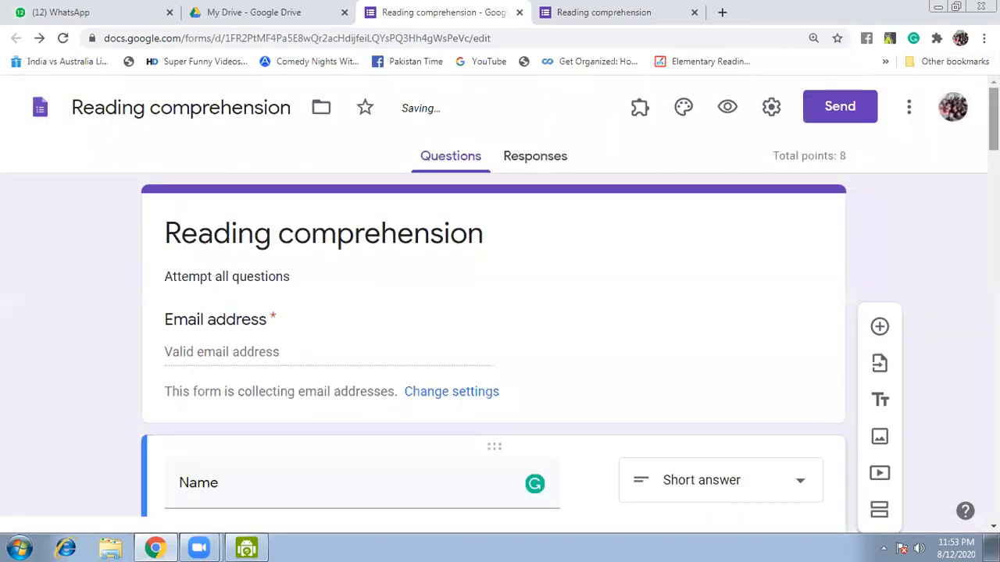
click(694, 11)
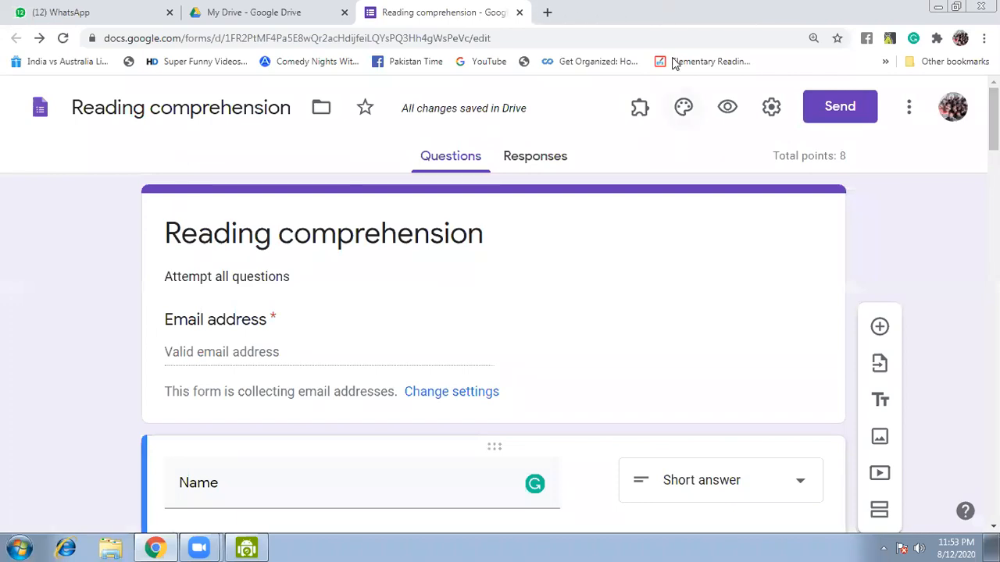
Step: Preview the form again, check the question order from the Name question through to the end, and close the preview
click(727, 107)
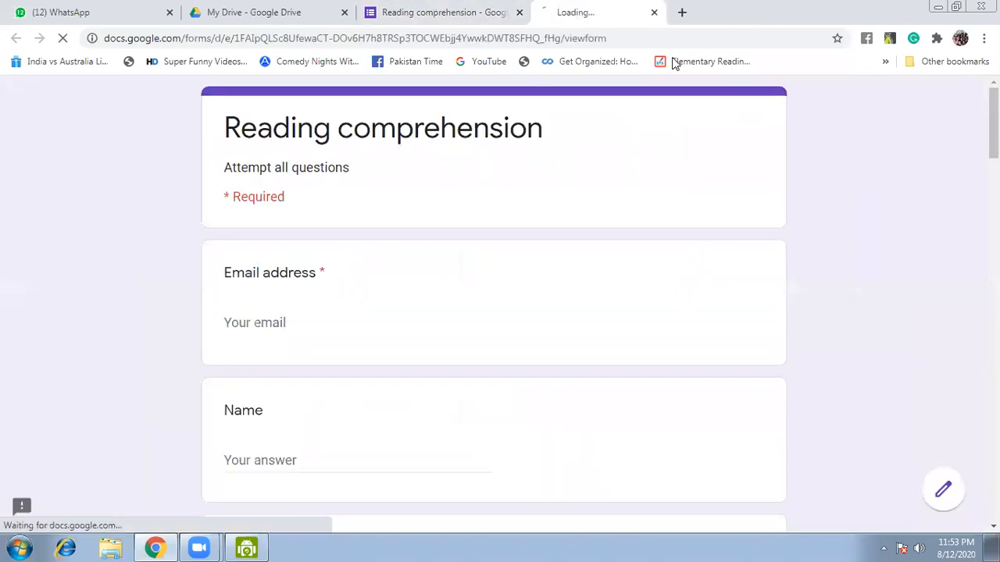
scroll(881, 141, down, 5)
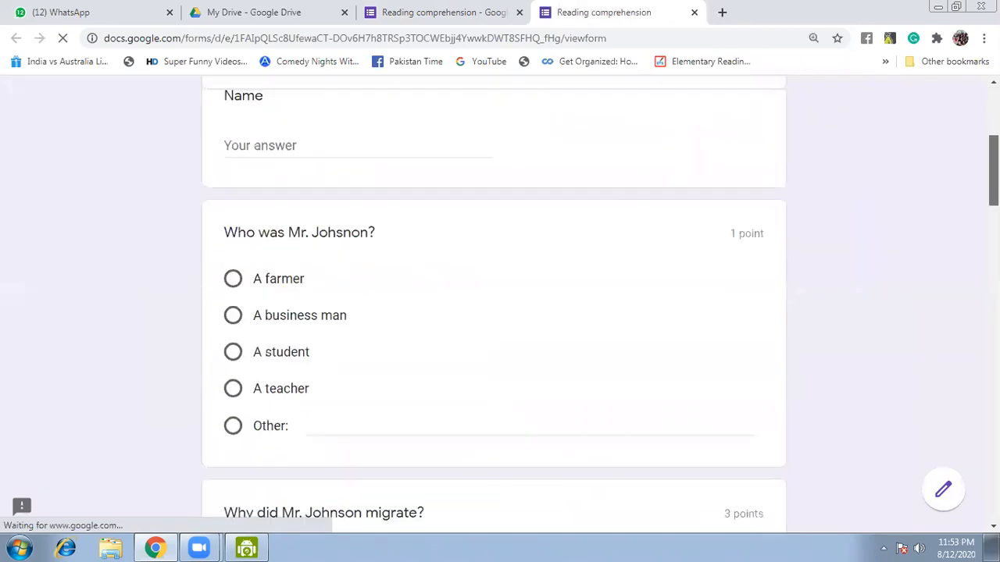
scroll(880, 141, up, 5)
scroll(493, 305, down, 15)
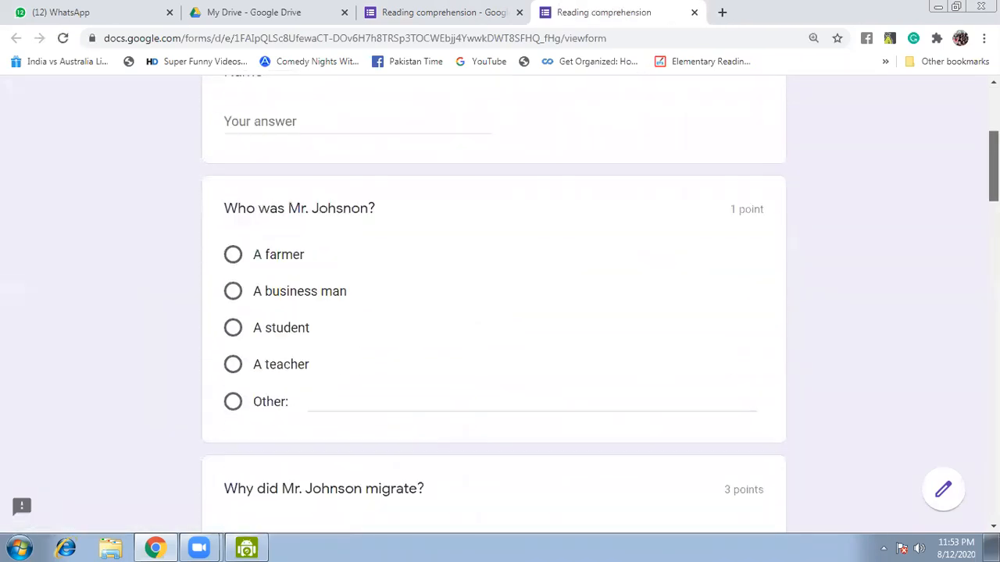
scroll(494, 305, down, 10)
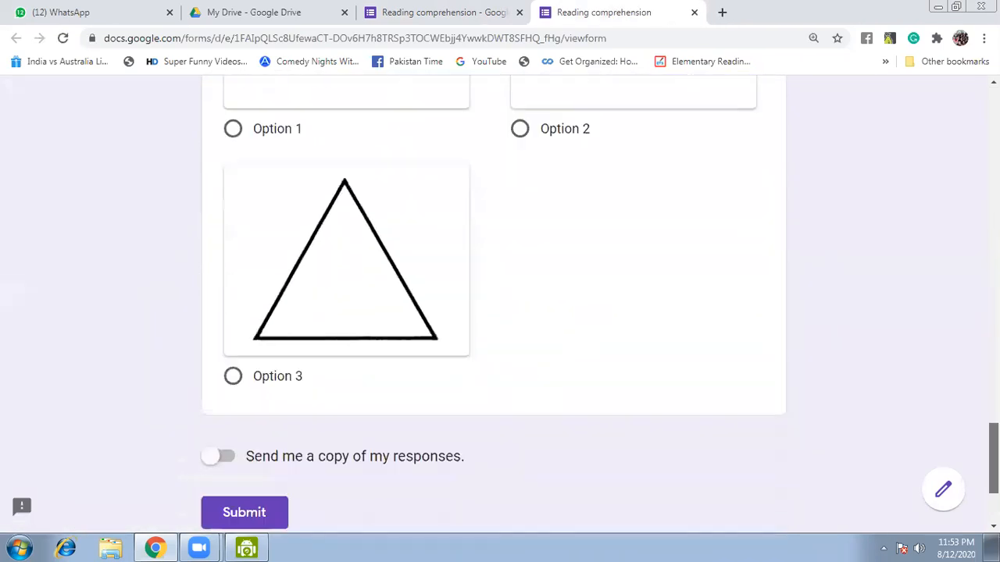
scroll(494, 304, up, 15)
scroll(494, 305, up, 15)
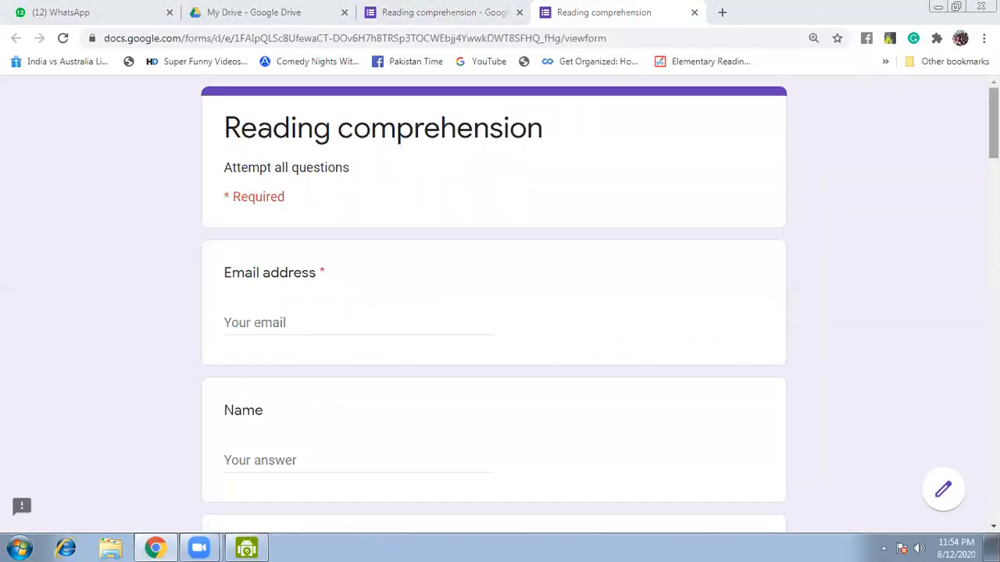
scroll(493, 313, down, 3)
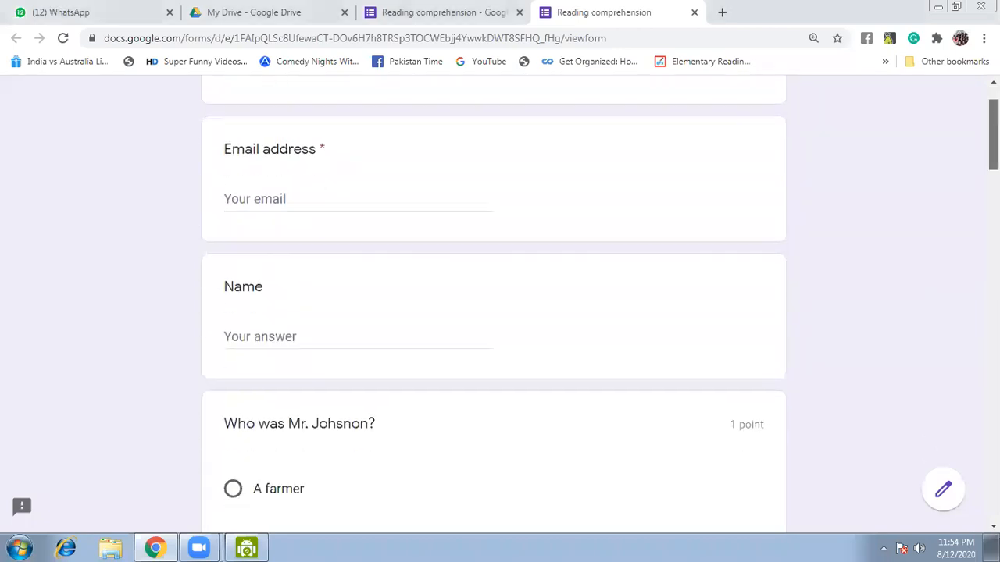
scroll(494, 312, up, 3)
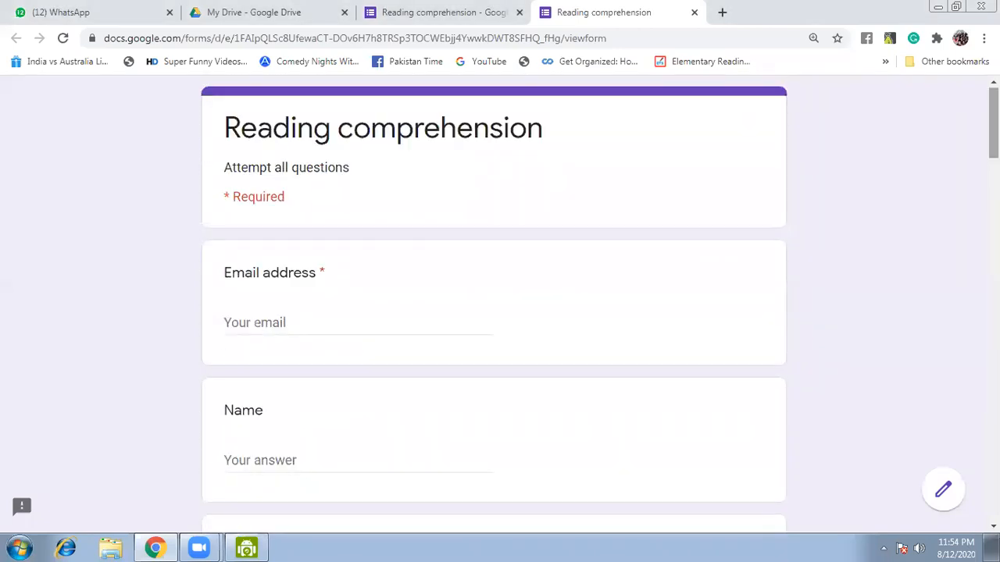
click(693, 13)
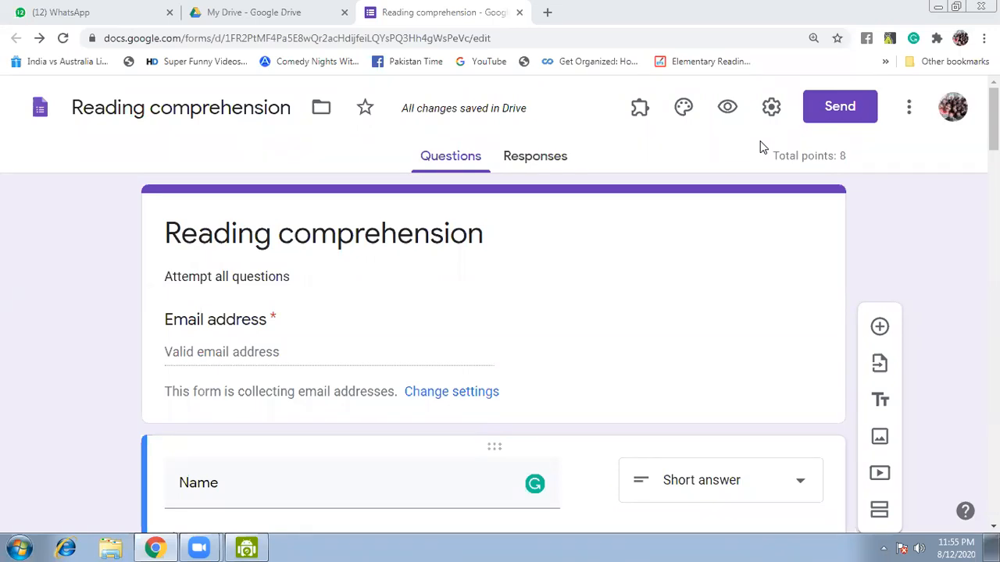
Step: Try several theme colors for the form, including red orange, teal and gray, and set the theme color to cyan
click(683, 107)
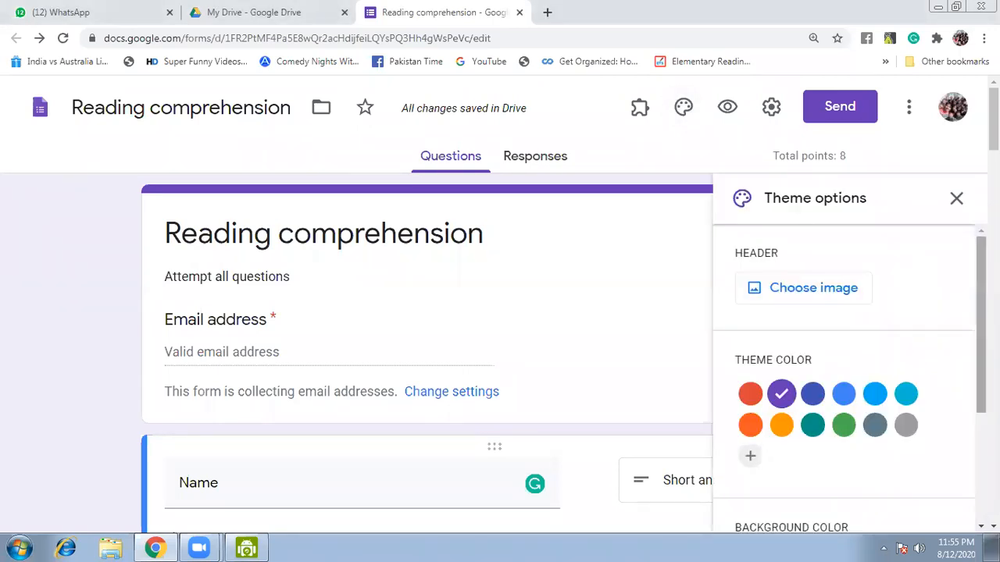
scroll(896, 251, down, 2)
drag(980, 344, 977, 306)
click(812, 376)
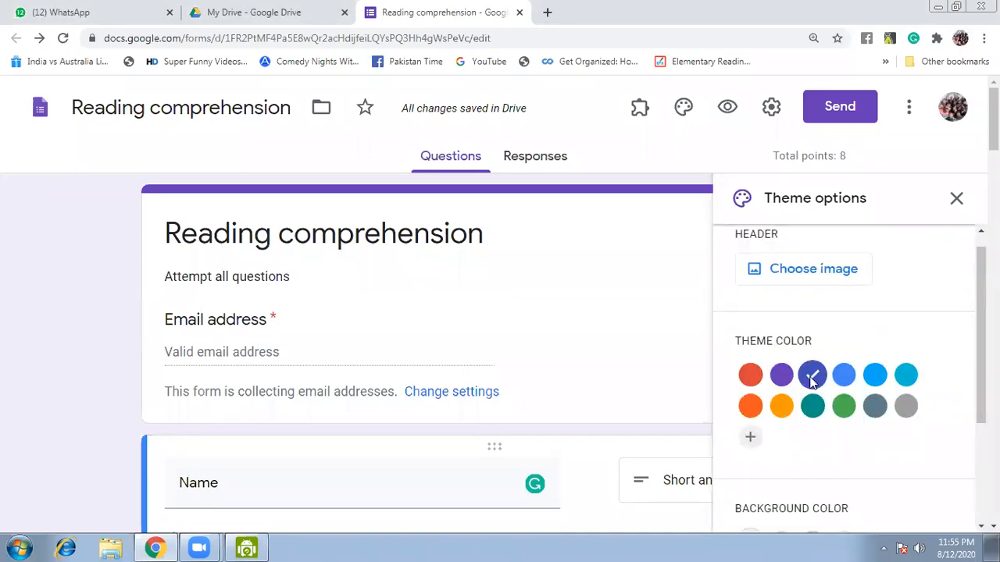
click(749, 375)
click(749, 418)
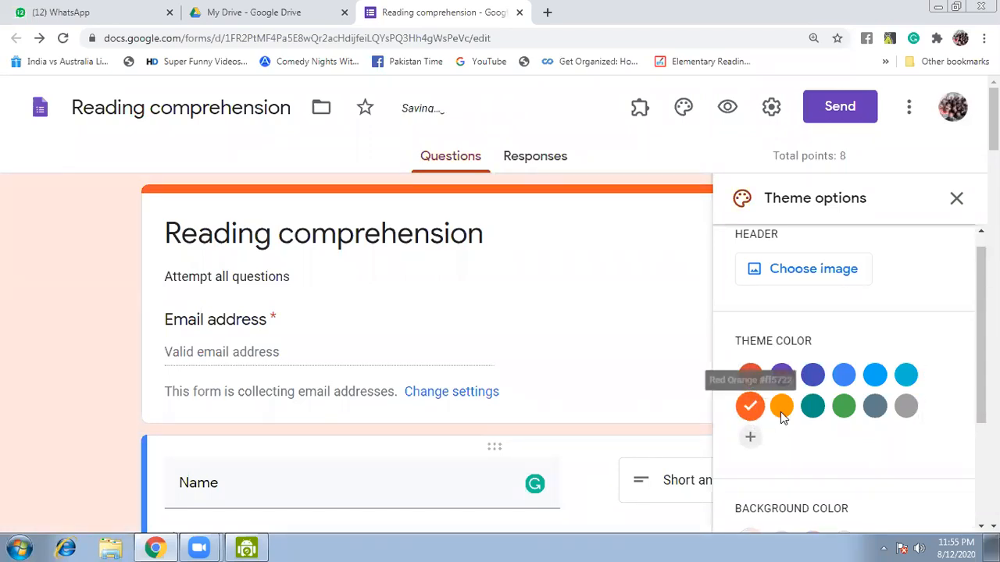
click(826, 408)
click(845, 409)
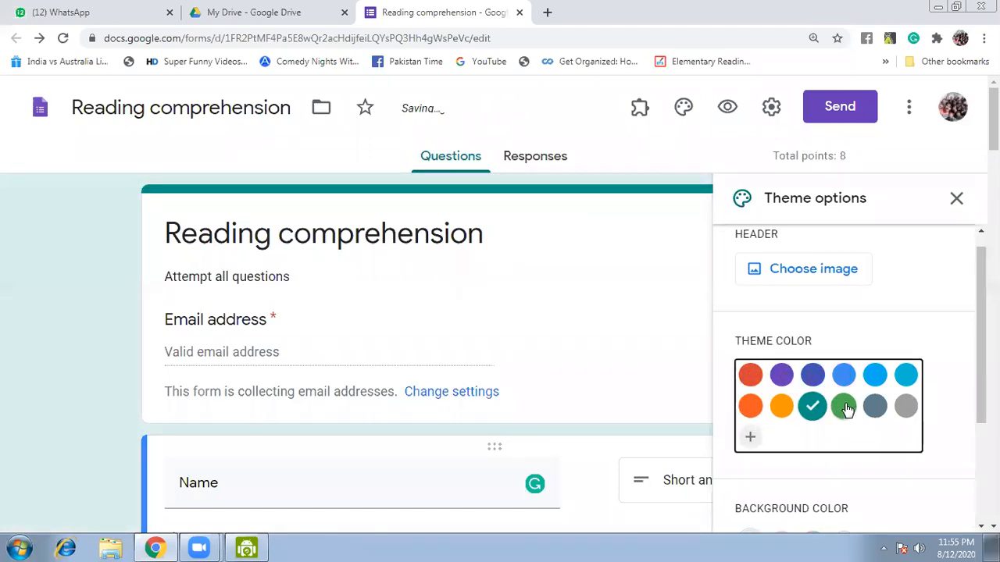
click(888, 408)
click(905, 407)
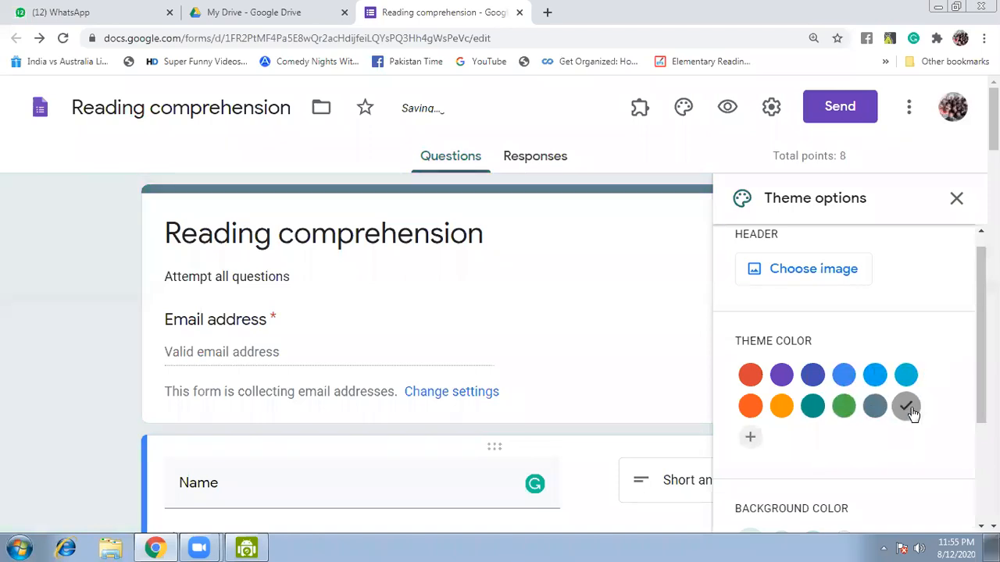
click(906, 375)
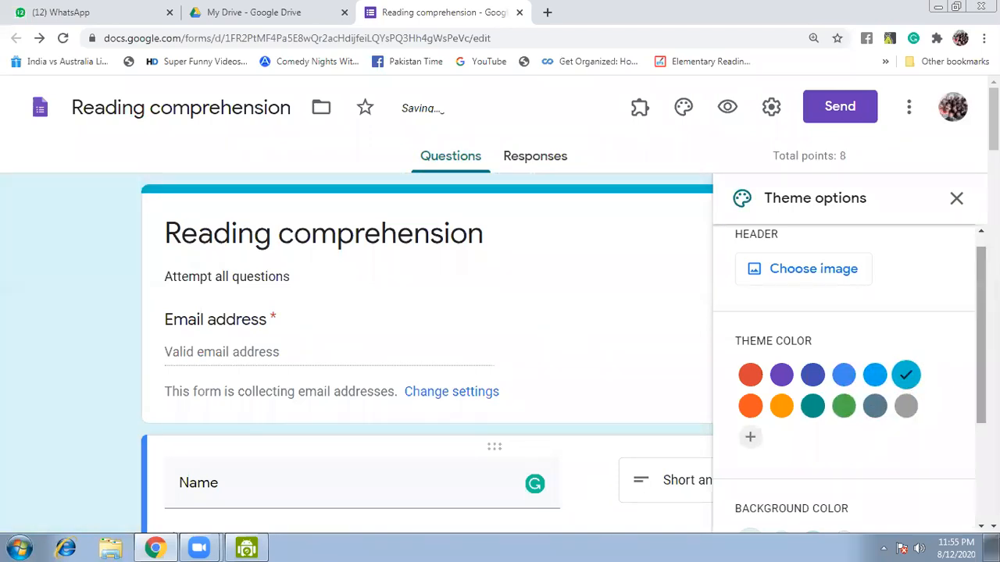
Step: Compare the cyan background shades and set the form's background to the darkest one
scroll(906, 375, down, 1)
scroll(844, 421, down, 1)
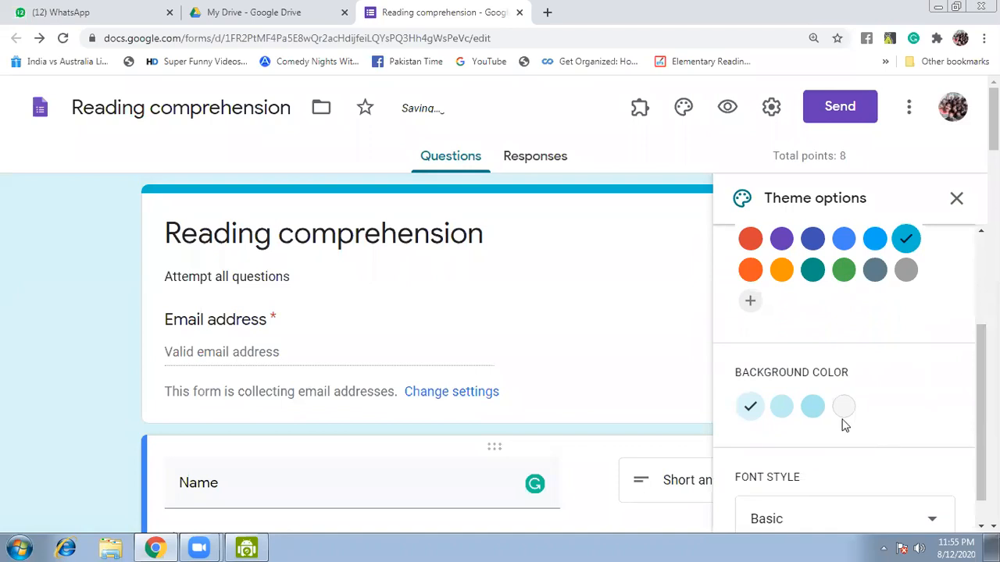
click(812, 408)
click(779, 411)
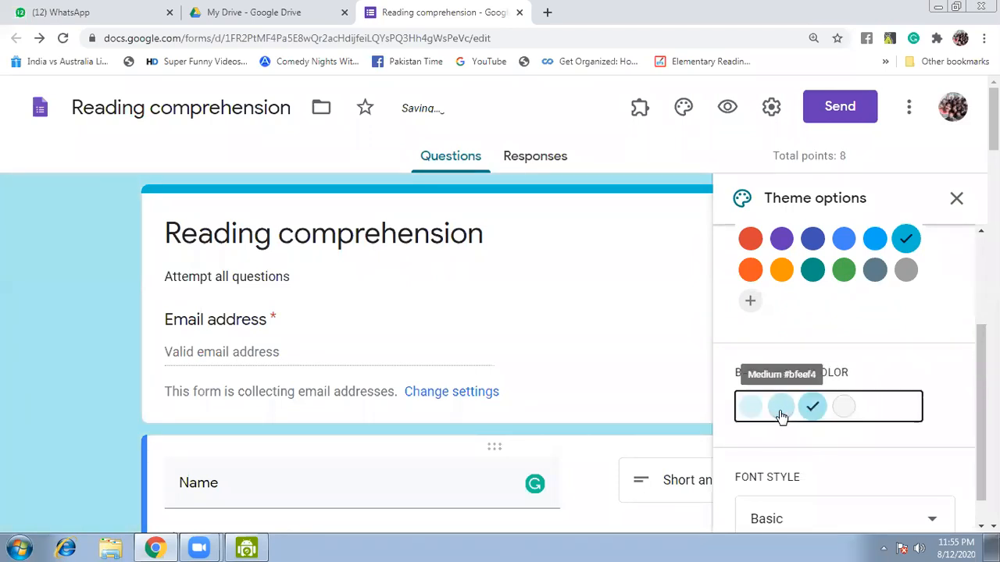
click(748, 416)
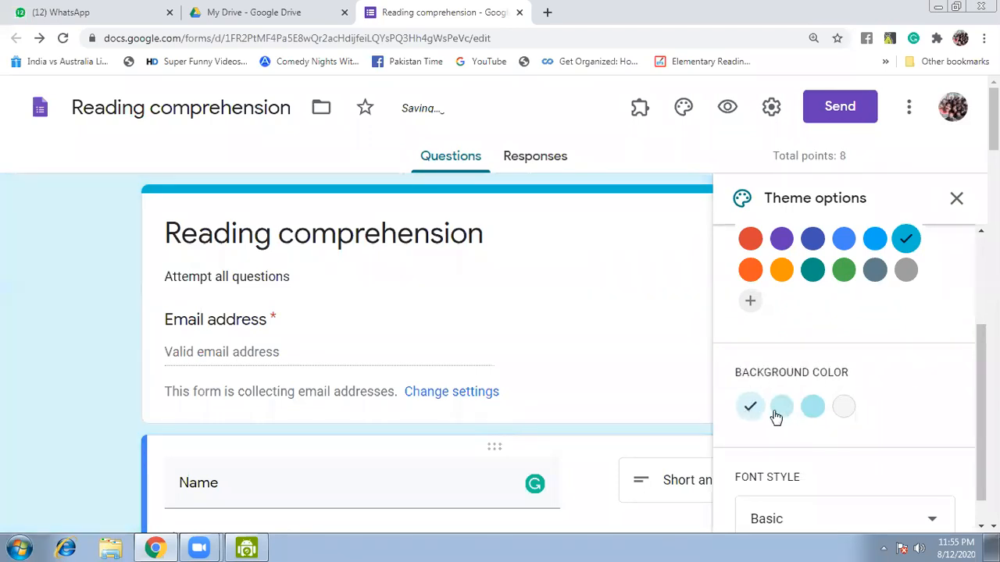
click(780, 409)
click(814, 409)
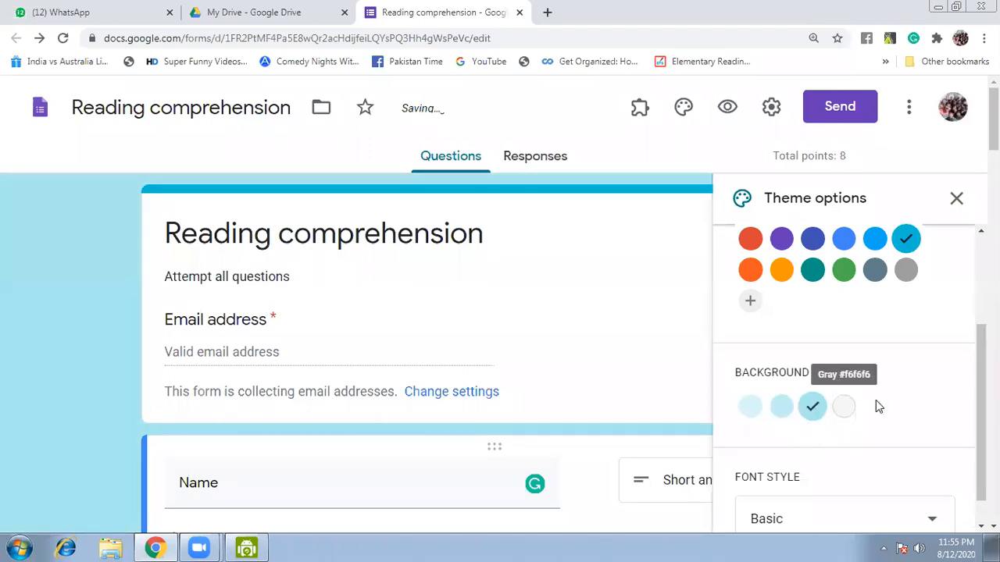
Step: Try the Formal, Decorative and Playful font styles for the form, and set the font style back to Basic
scroll(859, 390, down, 1)
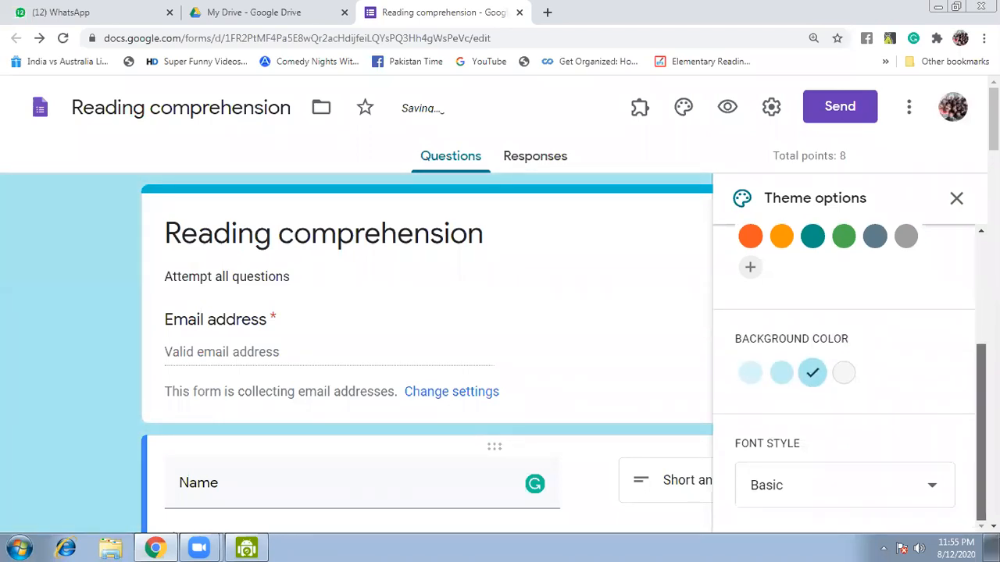
click(936, 487)
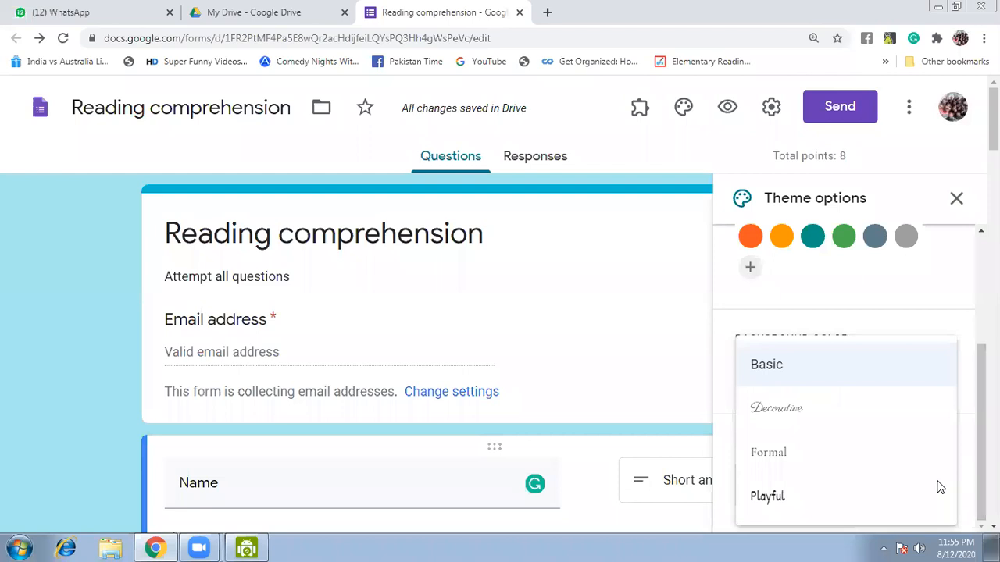
click(893, 462)
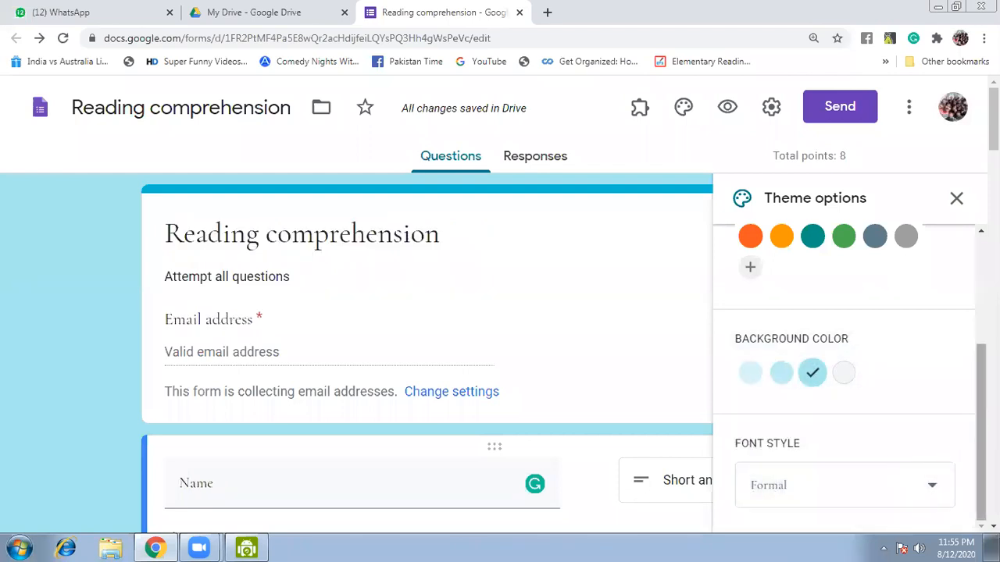
click(937, 492)
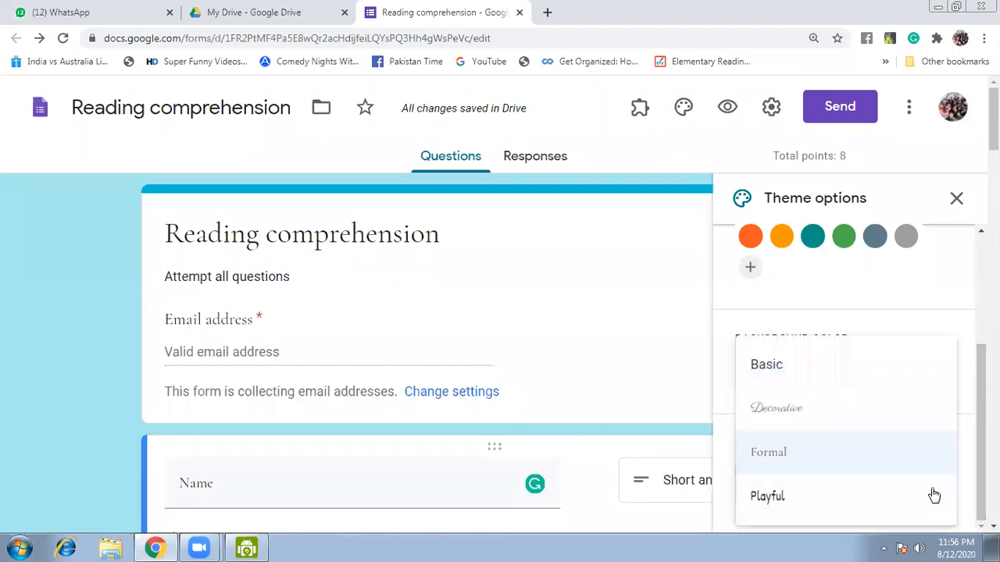
click(872, 420)
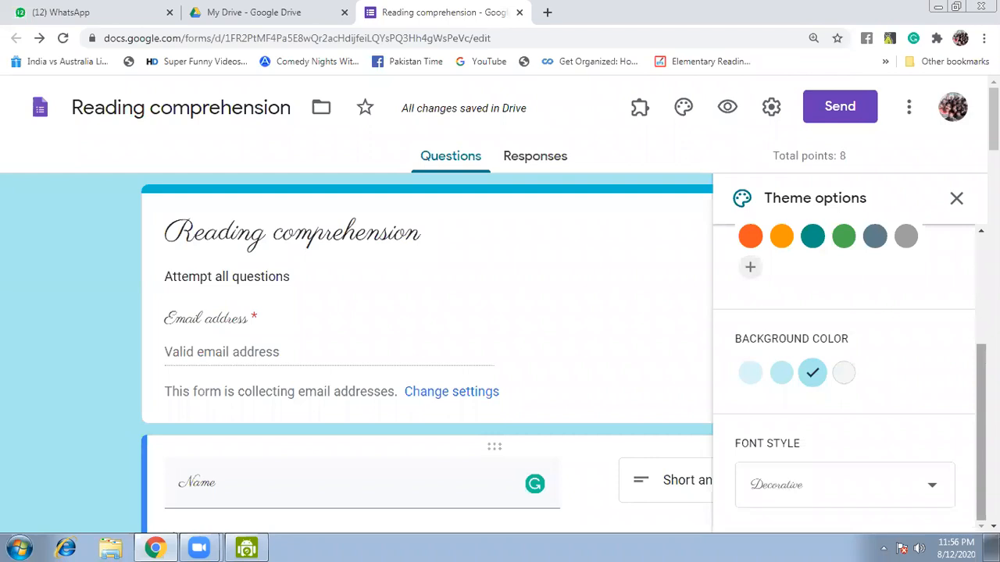
click(937, 490)
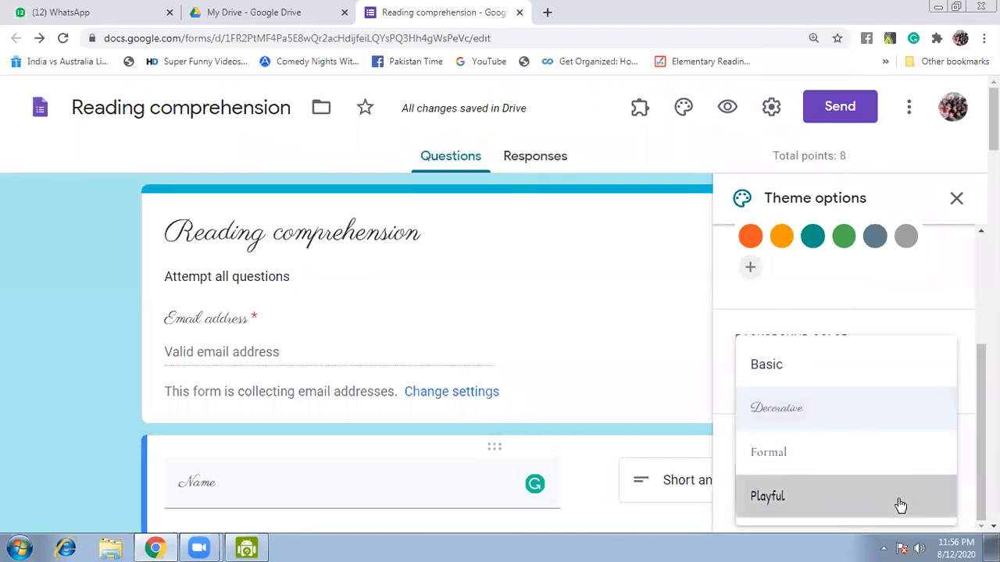
click(900, 505)
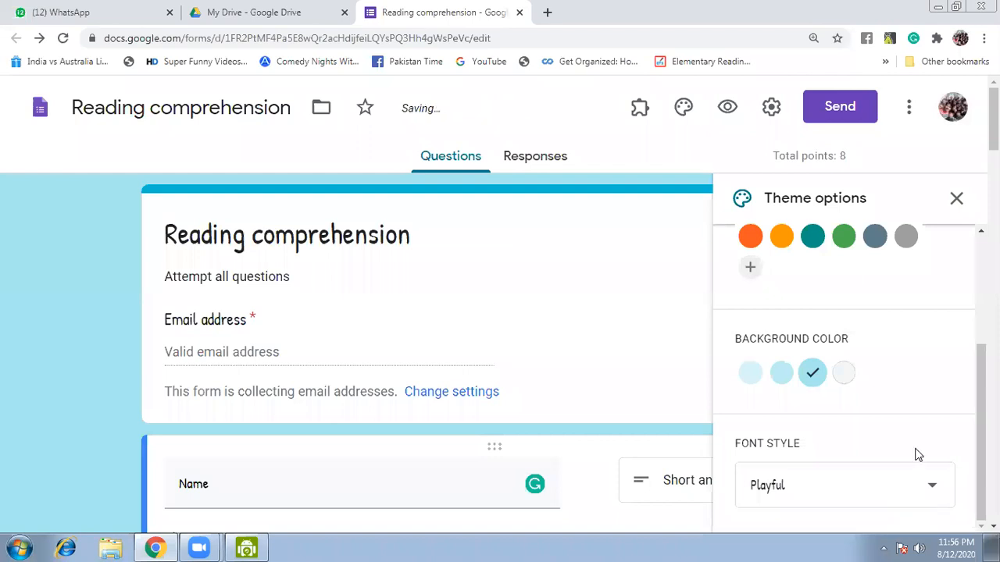
click(936, 495)
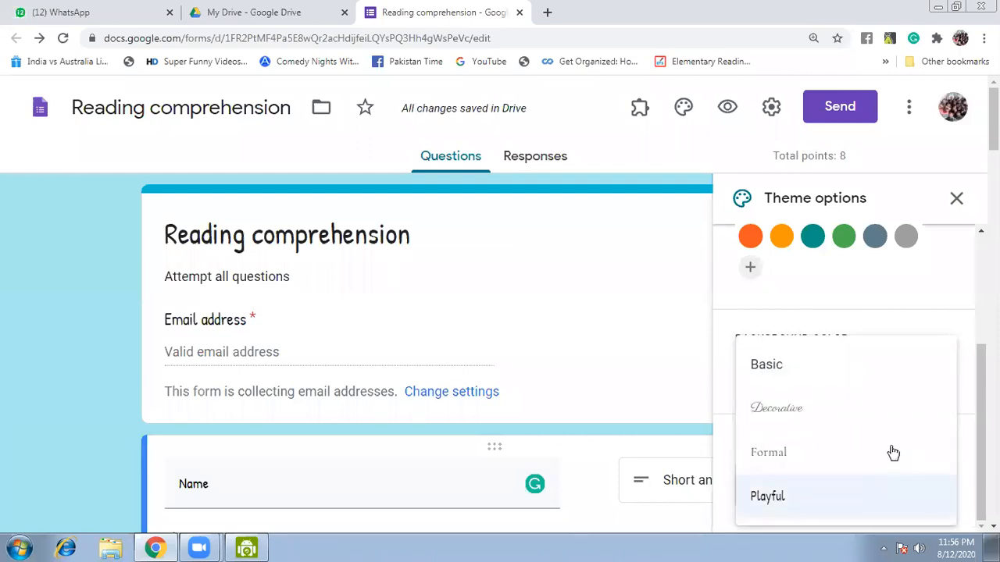
click(872, 385)
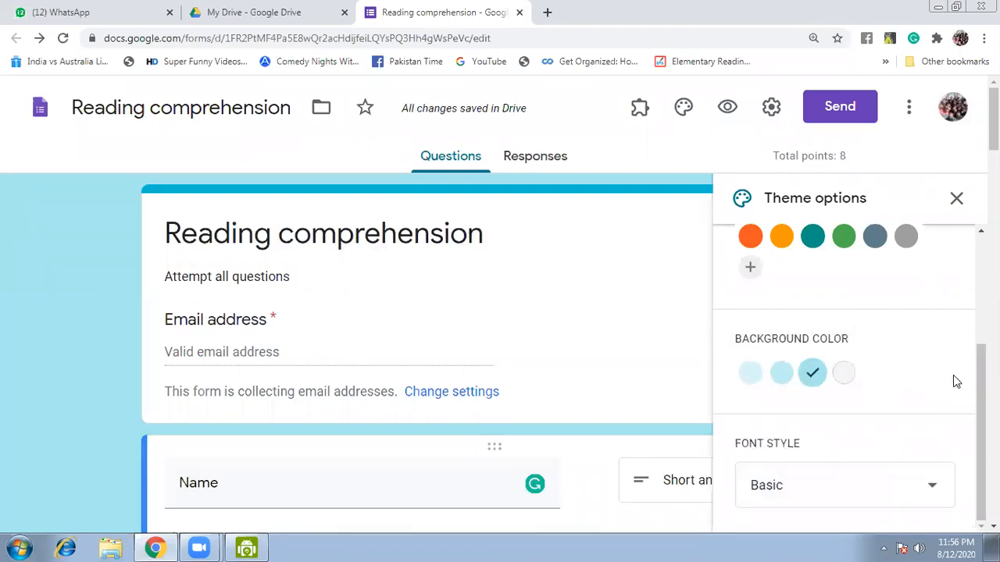
Step: Insert the colorful jelly beans picture from the Work and School themes as the form's header image, and close the theme options
scroll(850, 375, up, 2)
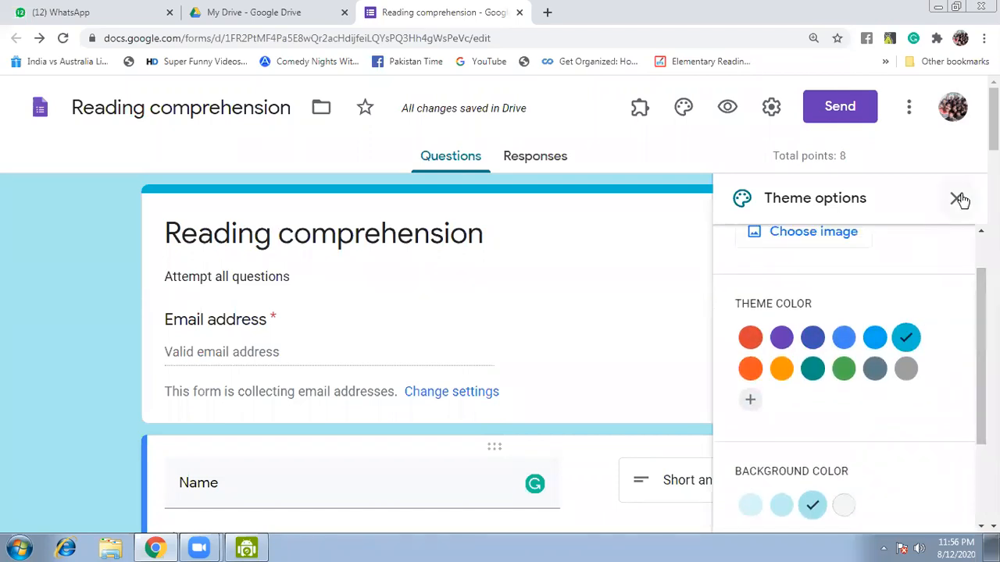
scroll(813, 263, up, 1)
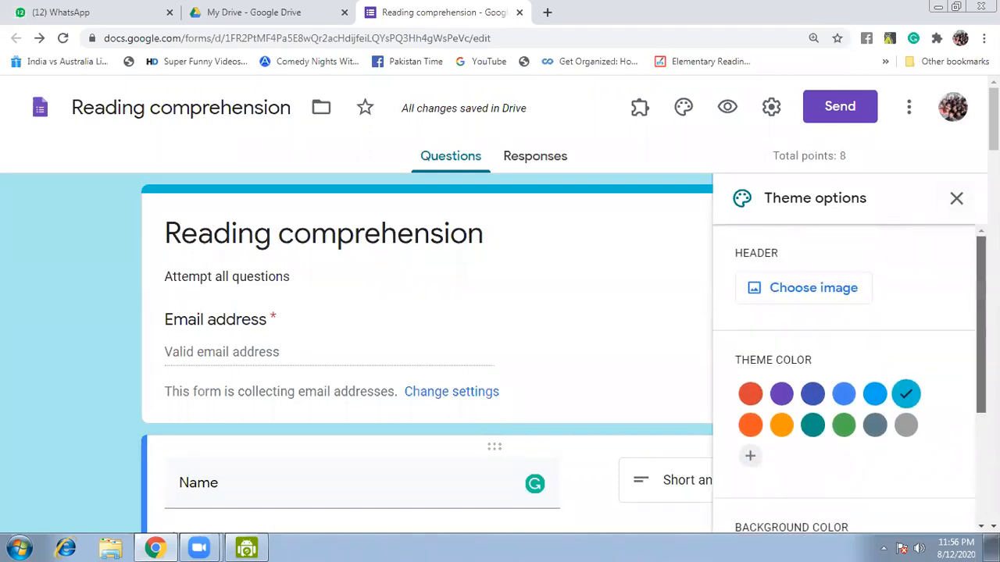
click(820, 294)
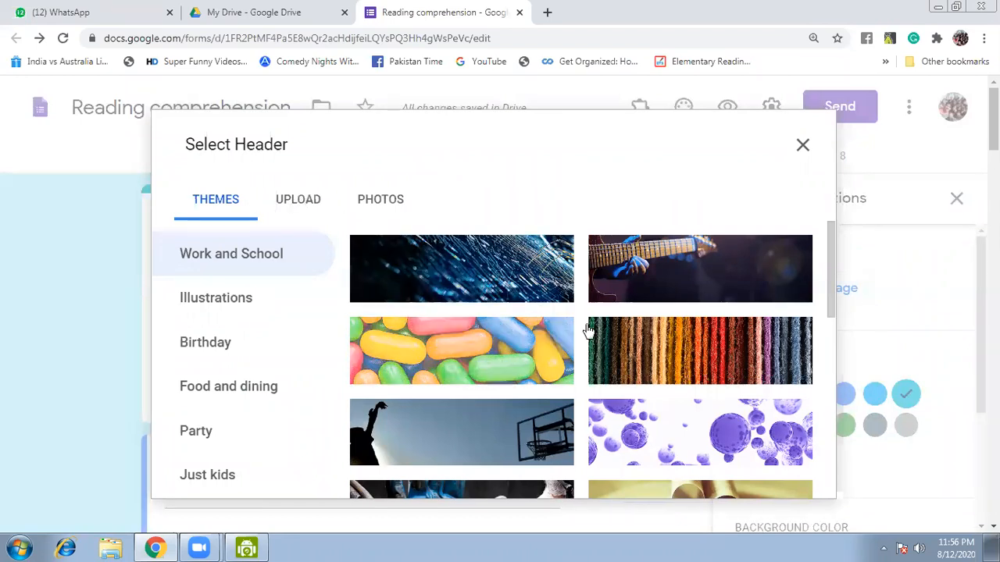
click(502, 362)
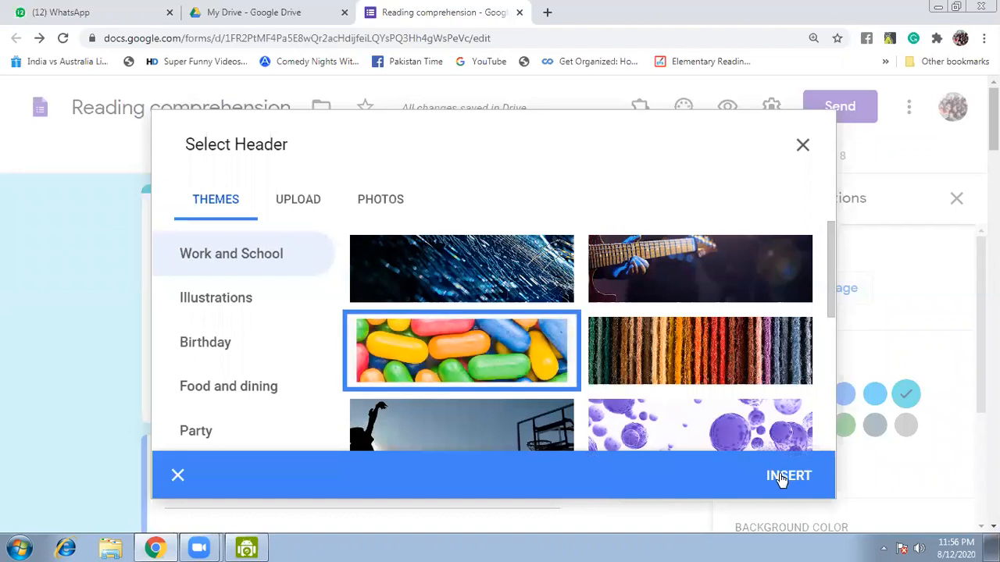
click(784, 477)
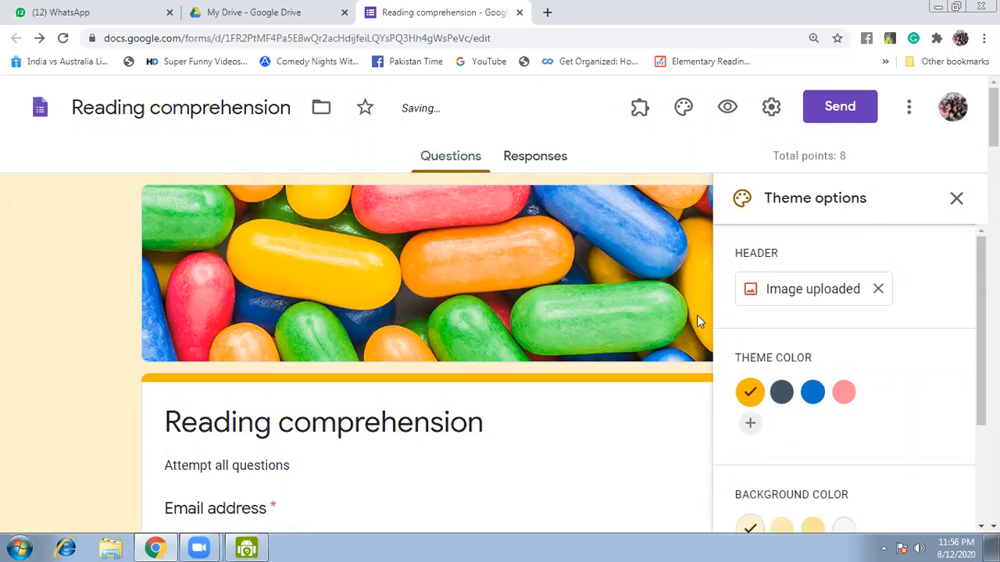
click(955, 199)
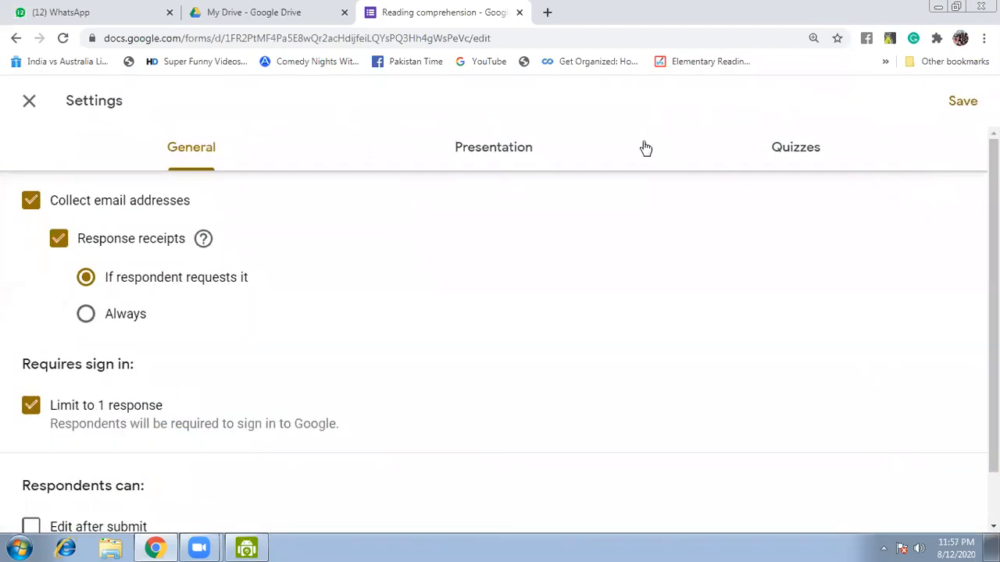
Step: Review the form's quiz options in the settings and save the settings
click(781, 147)
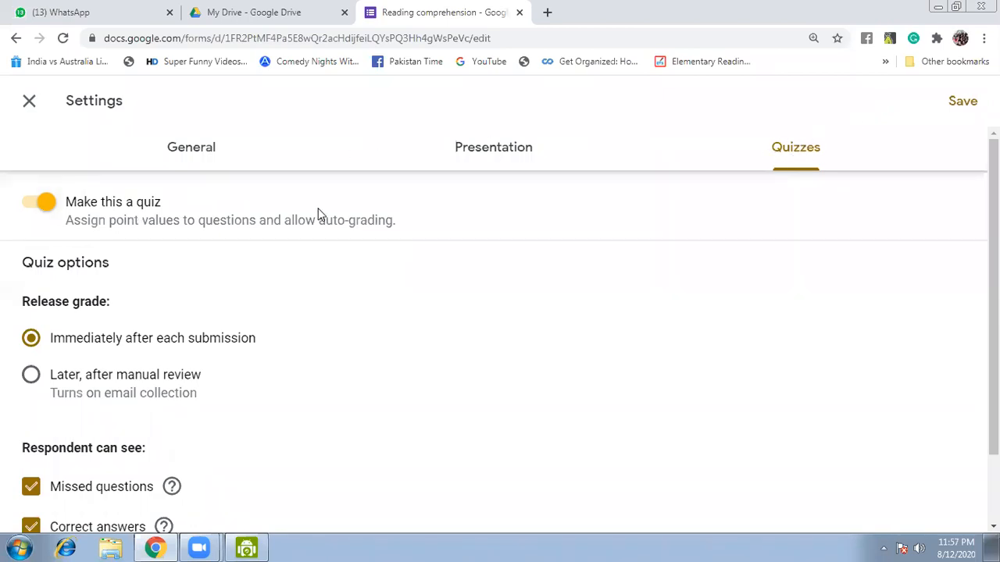
click(960, 106)
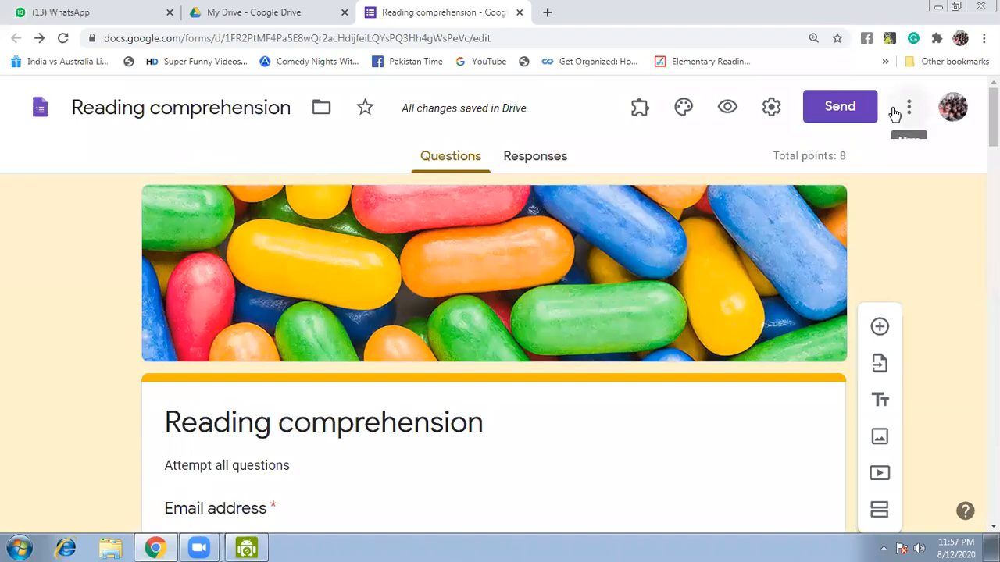
Step: Generate a shortened link for sending the form and copy it
click(849, 108)
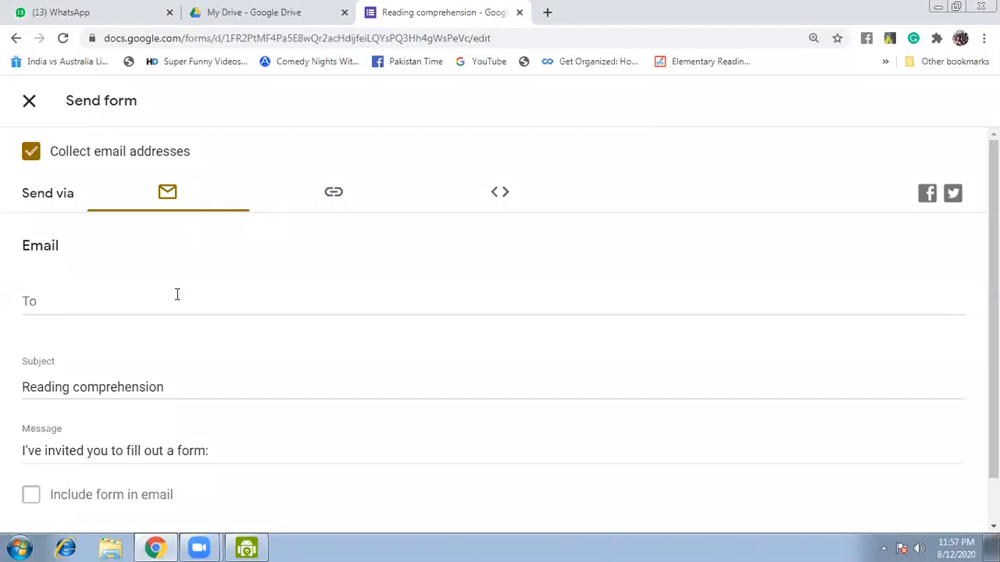
click(333, 194)
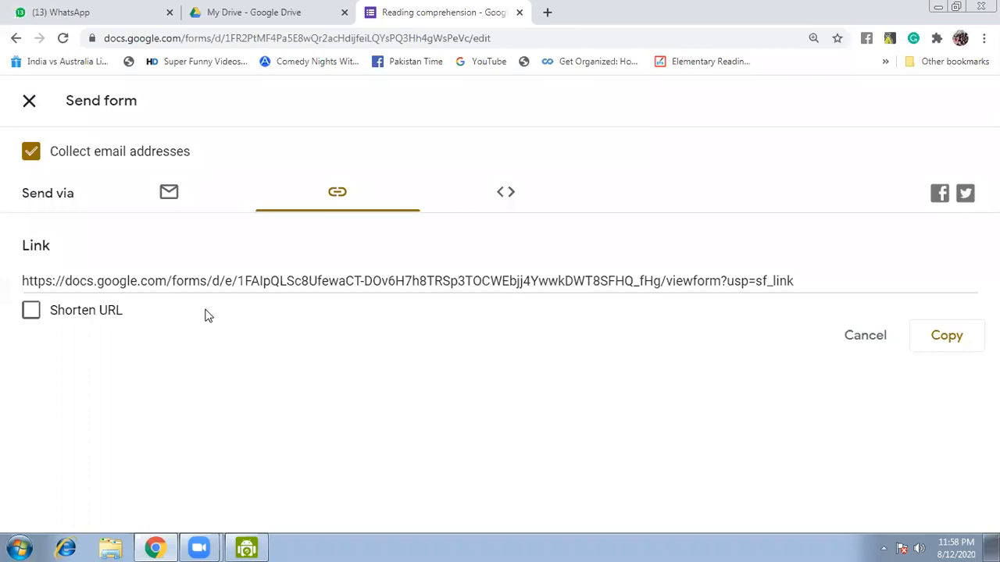
click(107, 315)
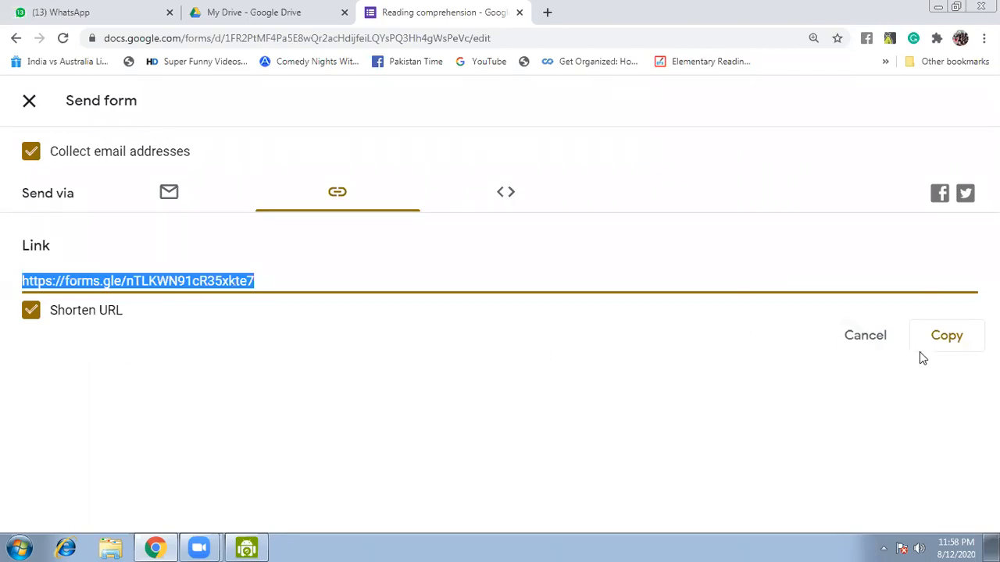
click(944, 342)
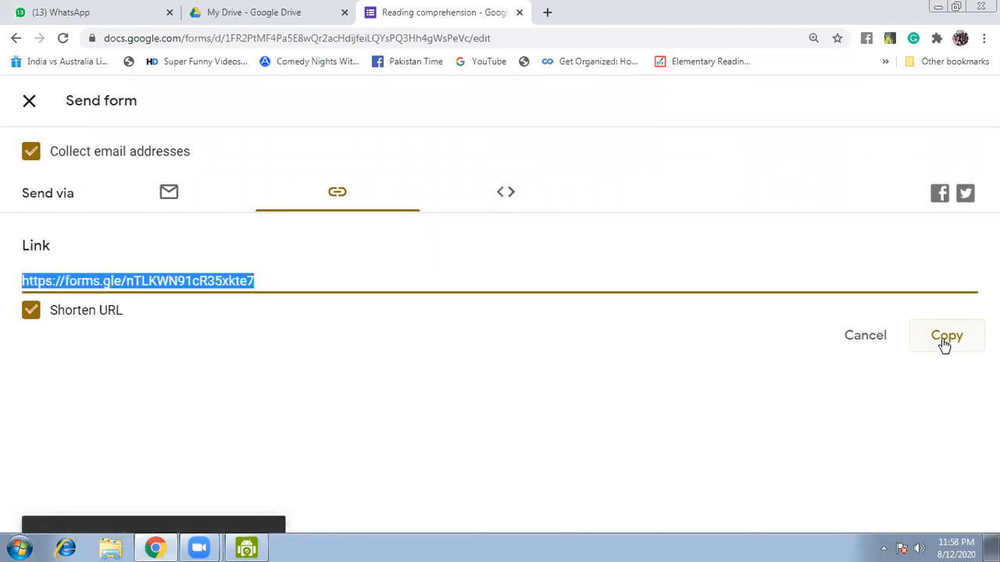
Step: Switch to WhatsApp and send the copied form link to the DigitalTeaching &Pedagogy group chat
click(117, 11)
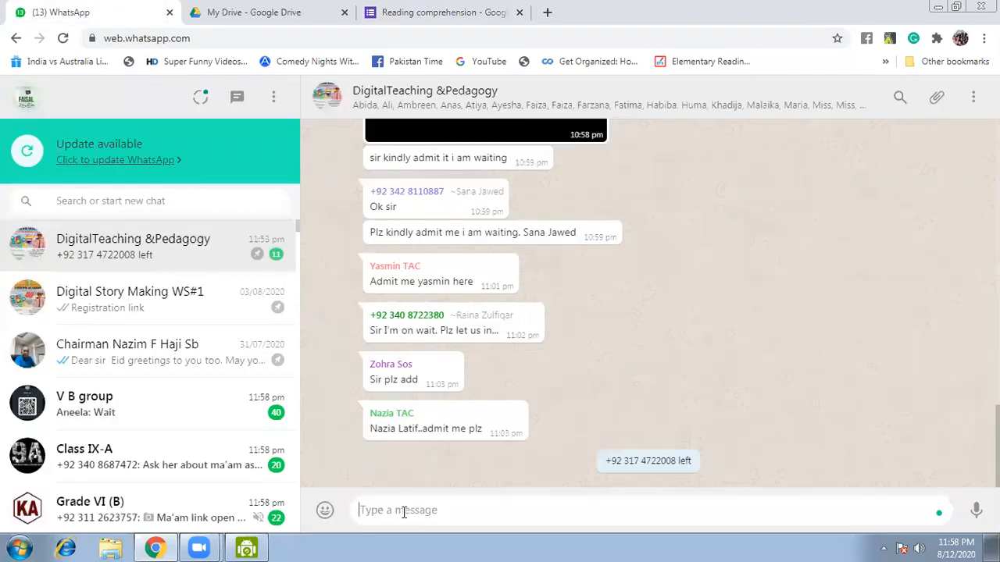
key(ctrl+v)
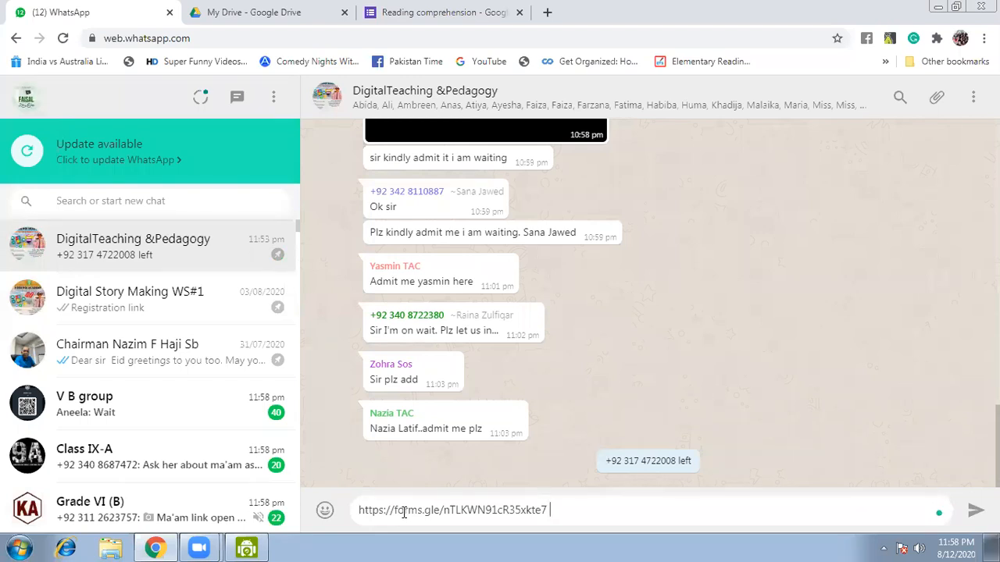
key(Return)
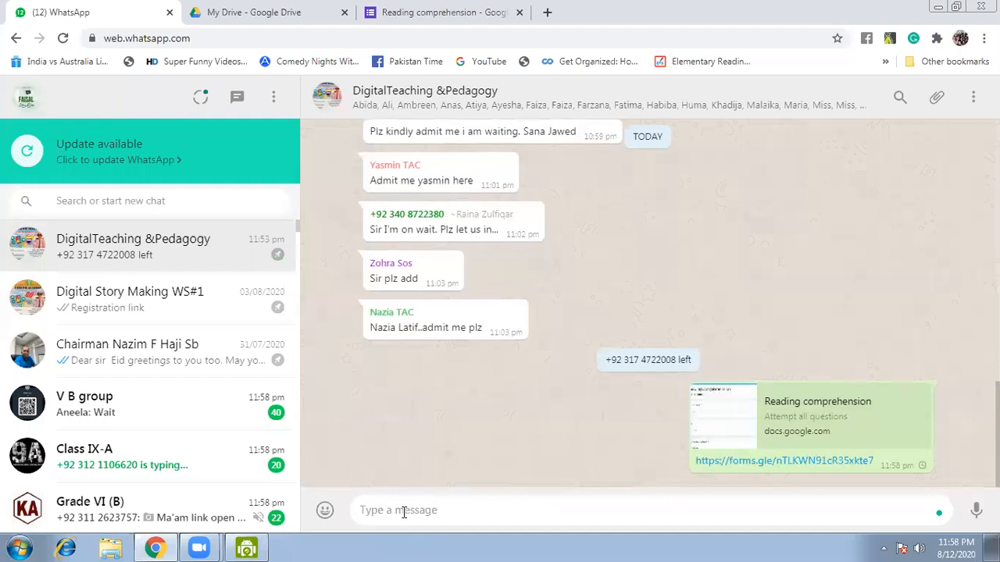
Step: Return to the Reading comprehension form, close the send options and view the form's responses
click(434, 9)
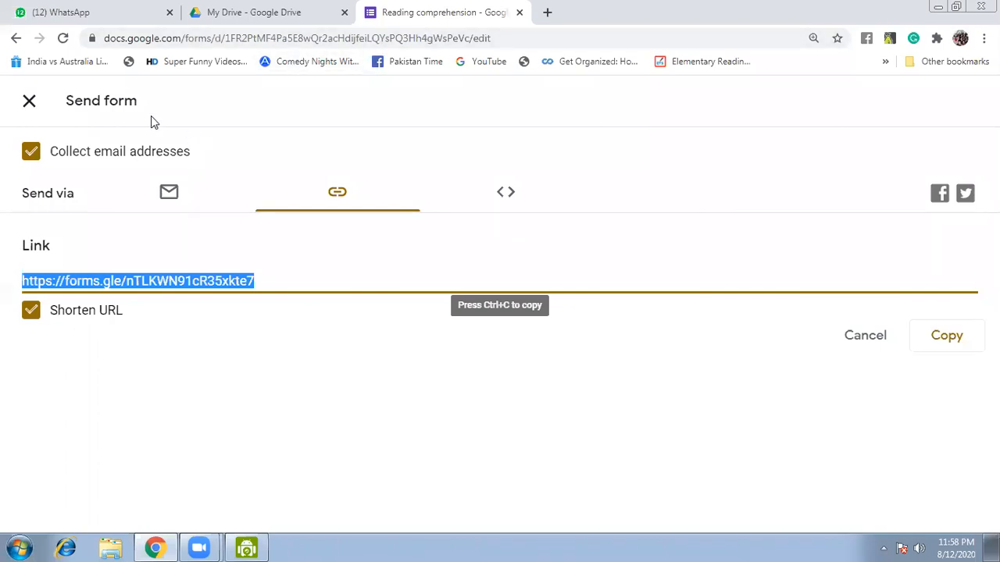
click(29, 101)
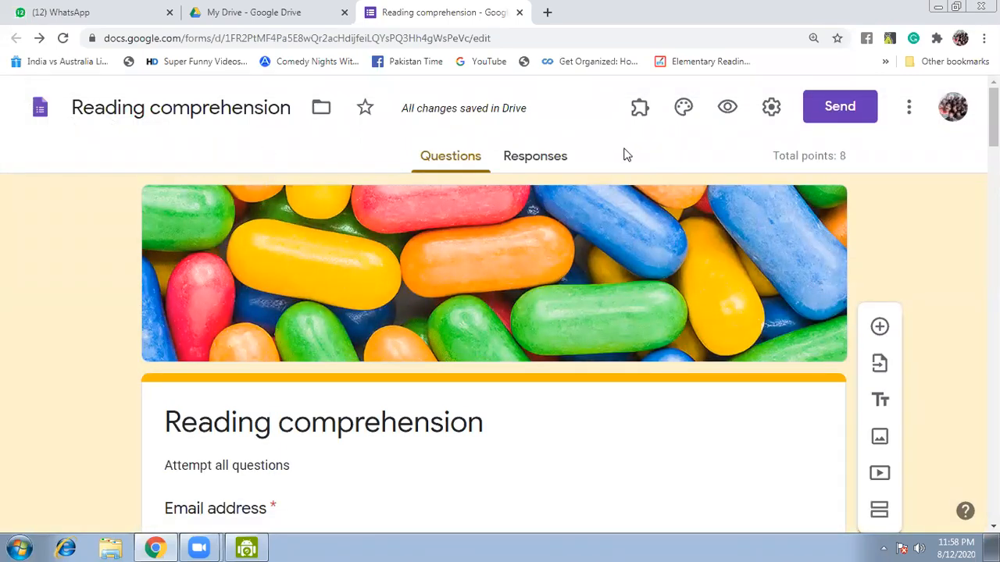
click(523, 160)
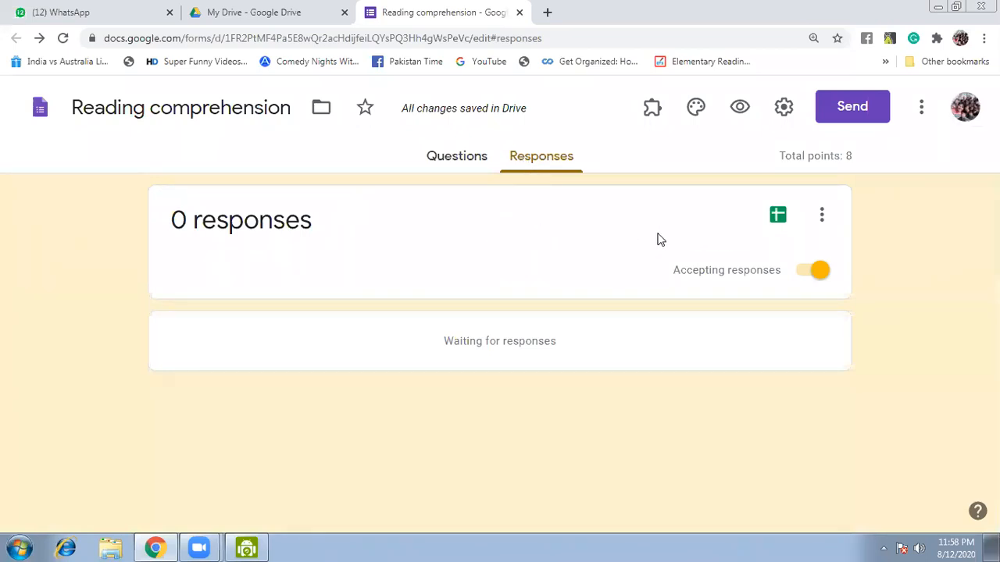
Step: Switch to Google Drive, find and open the Learner Centered form among the recent files, and view its responses summary
click(328, 8)
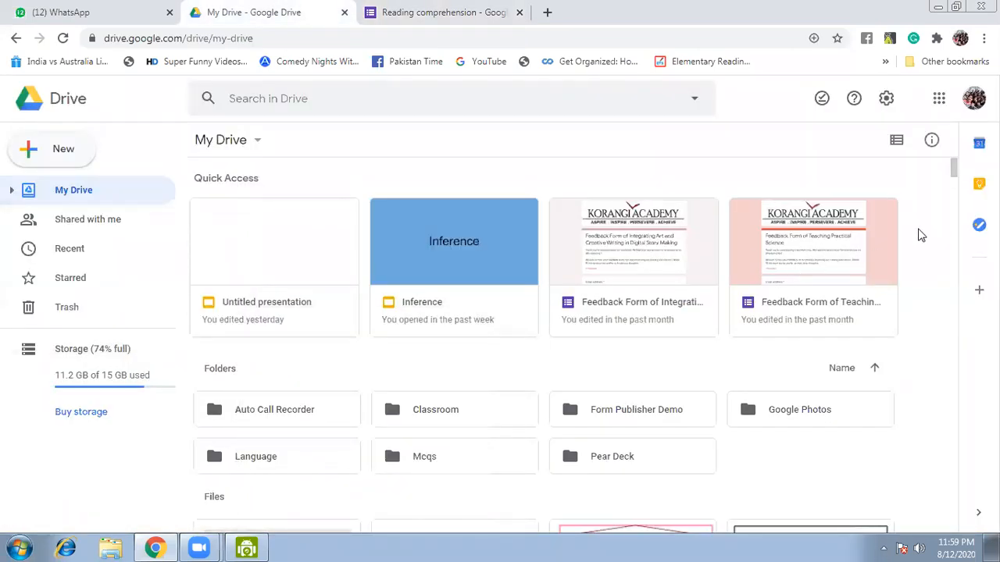
mouse_move(954, 174)
mouse_down()
mouse_move(952, 199)
mouse_move(954, 187)
mouse_up()
scroll(899, 174, up, 3)
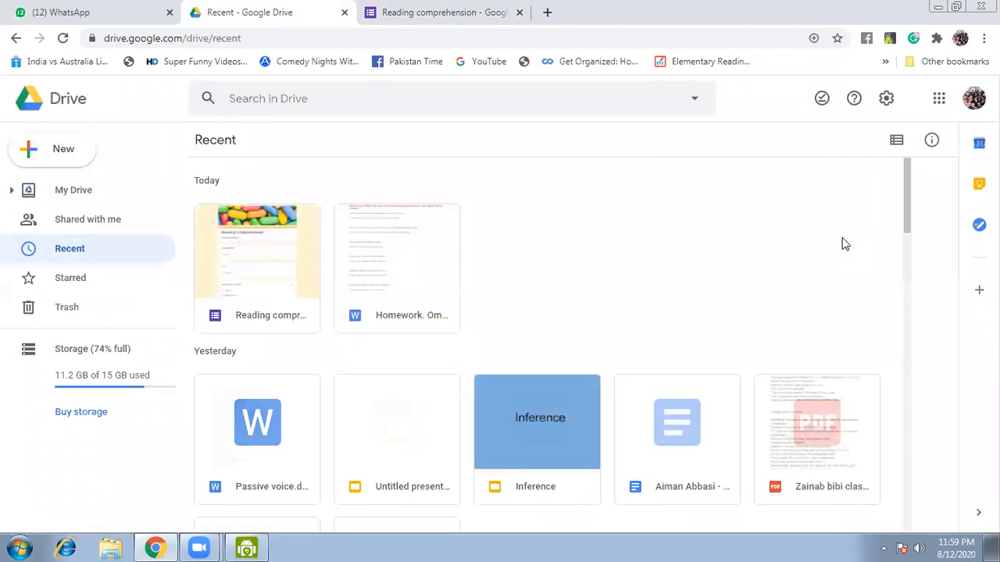
drag(909, 227, 904, 547)
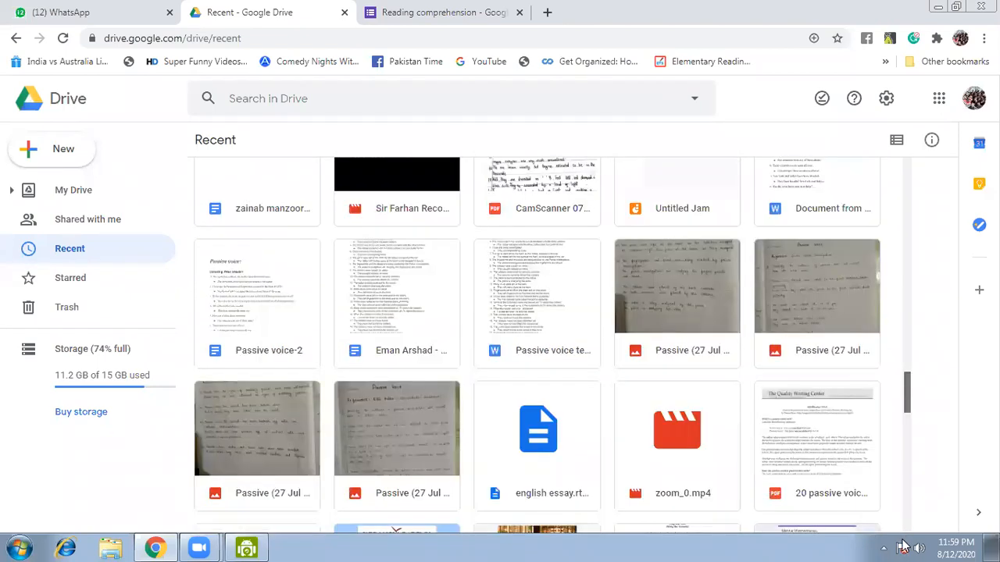
drag(906, 404, 903, 462)
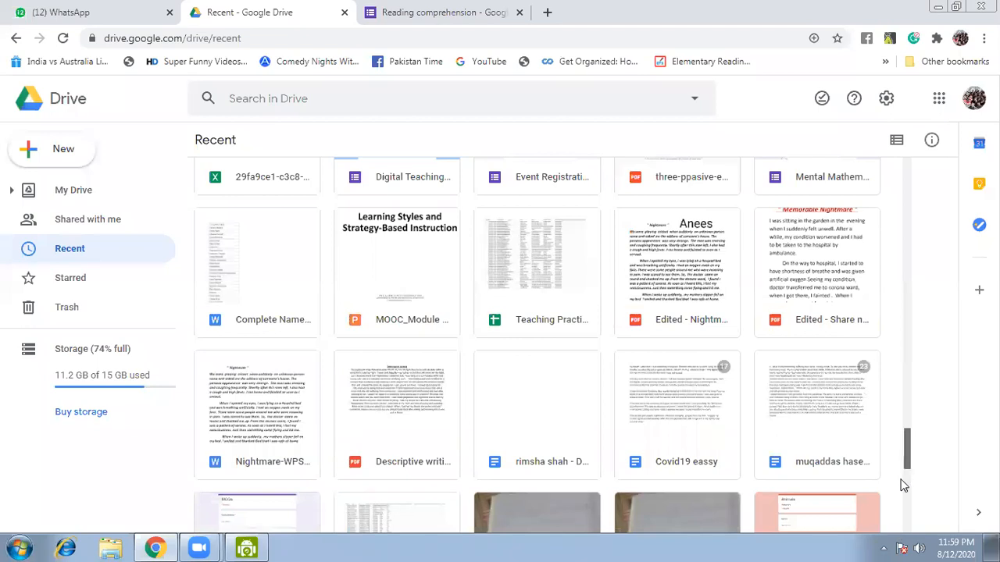
drag(904, 521, 904, 522)
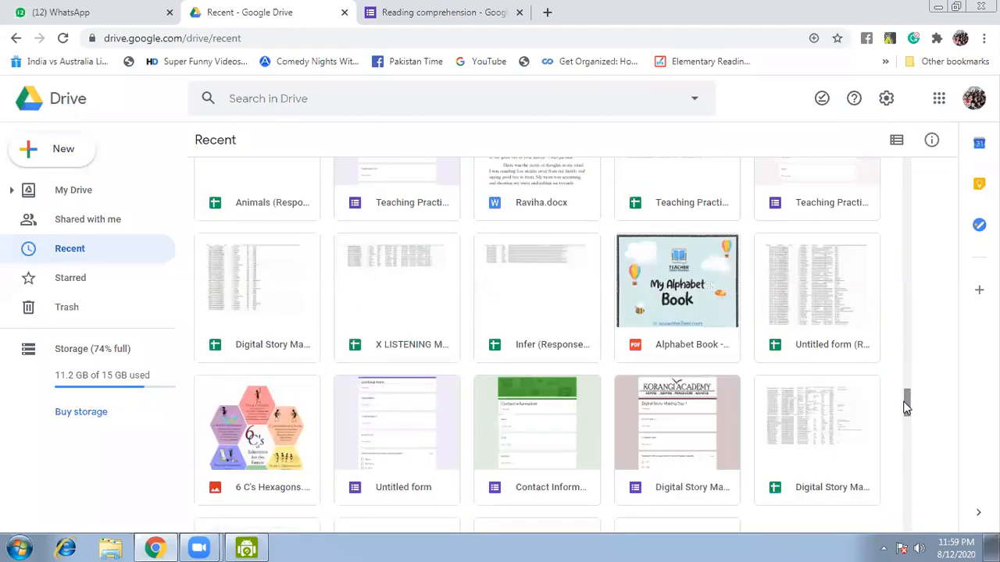
drag(905, 404, 902, 502)
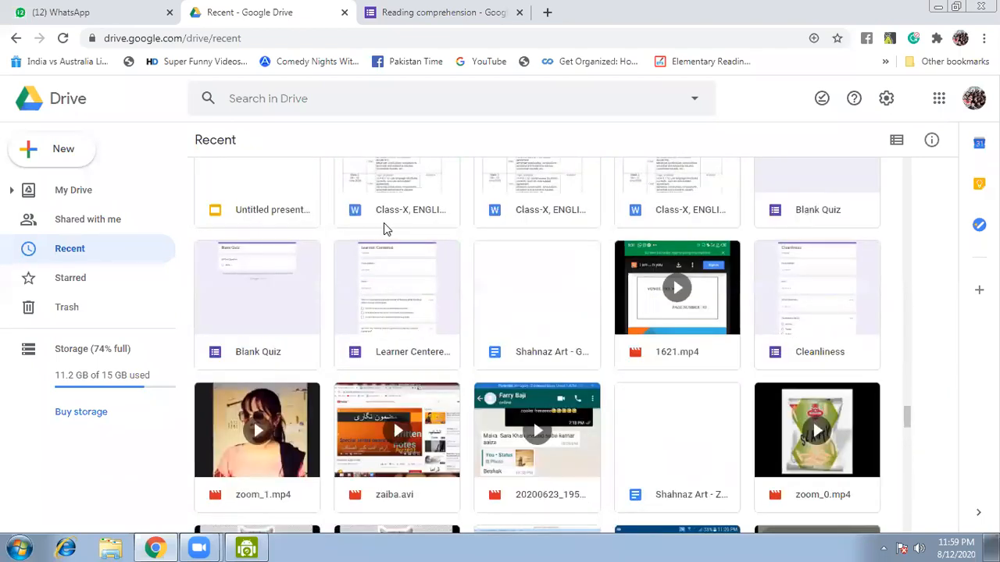
click(395, 298)
double_click(395, 297)
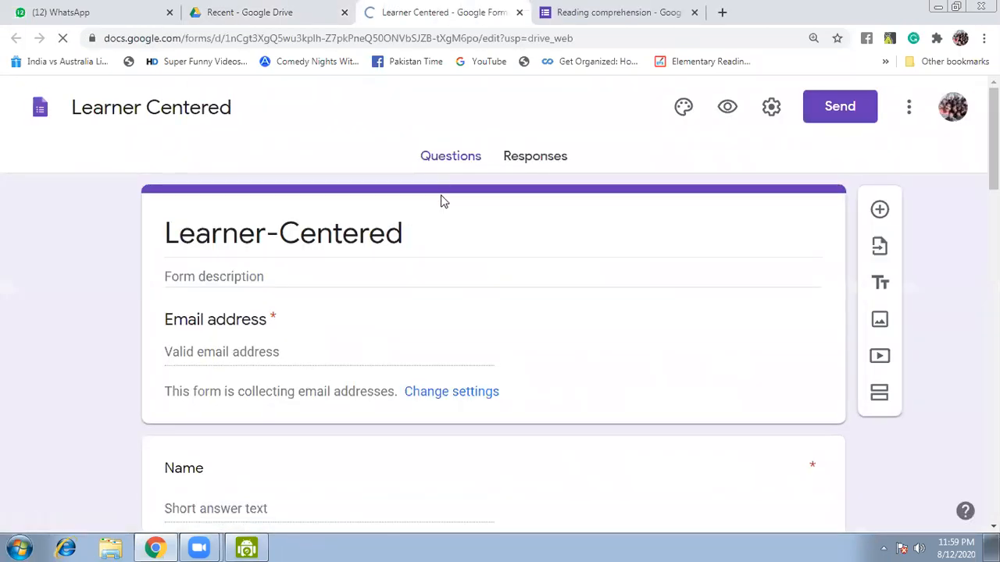
click(518, 157)
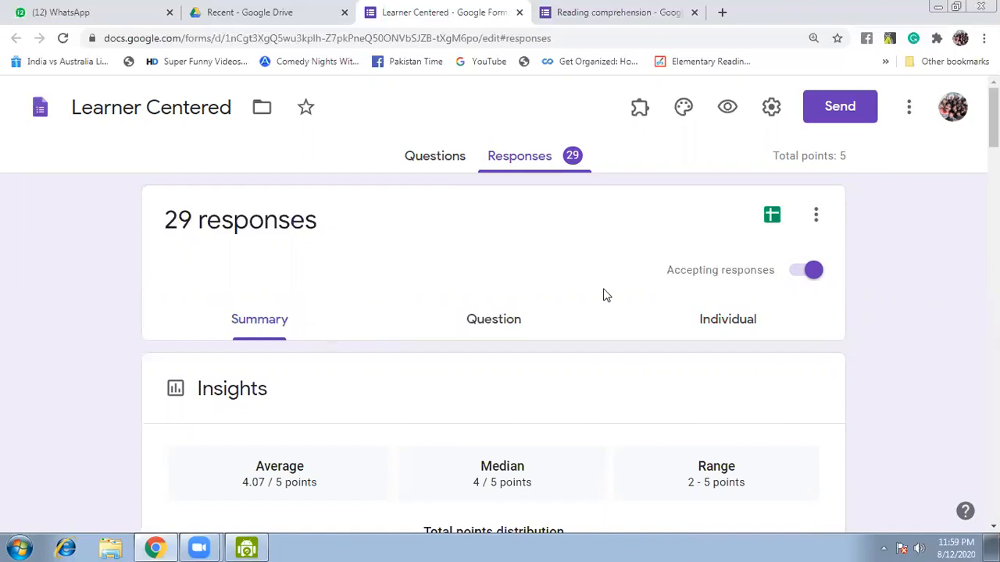
Step: Examine the Insights figures, the total points distribution and the respondents' score list in the Learner Centered responses summary
scroll(500, 305, down, 2)
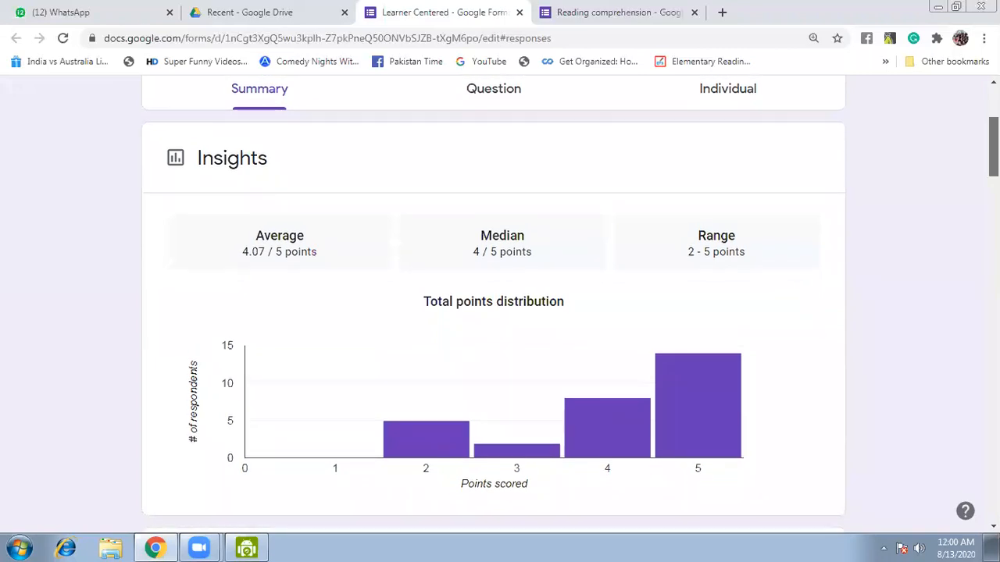
scroll(500, 304, down, 1)
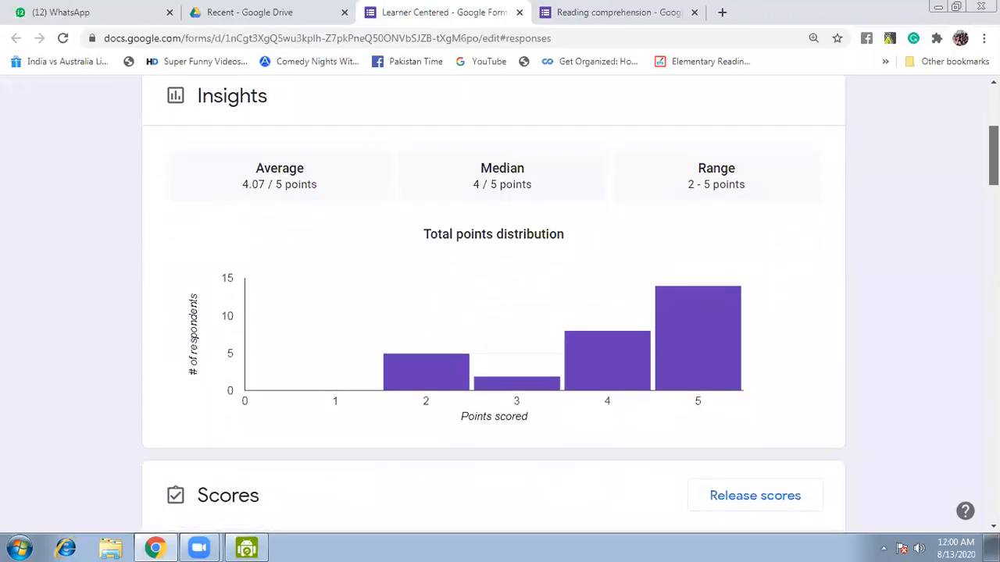
scroll(500, 304, down, 2)
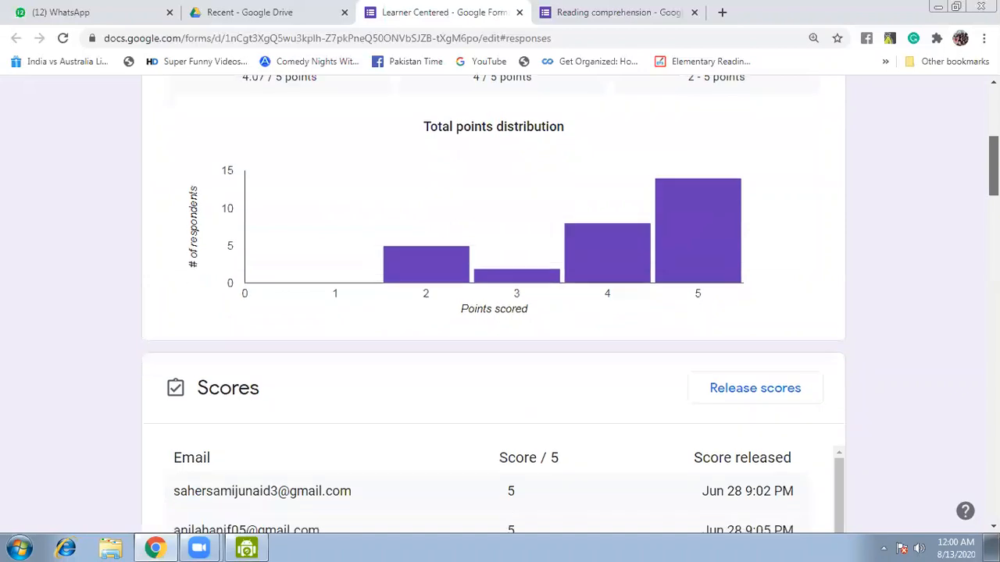
scroll(500, 305, down, 5)
scroll(494, 302, up, 1)
scroll(495, 303, down, 1)
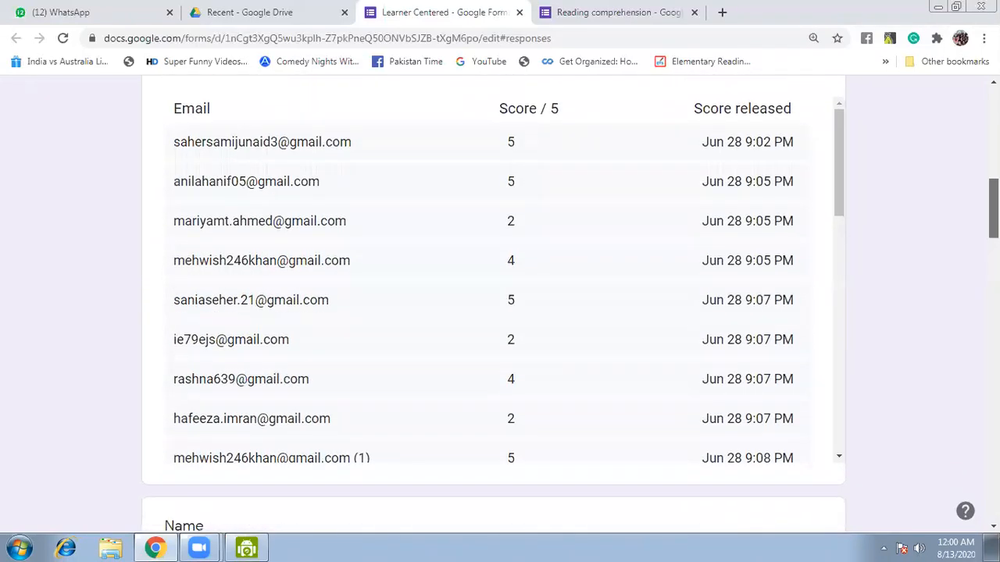
Step: Examine the answer charts in the summary, down to the question on why learner differences matter while teaching
scroll(500, 305, down, 5)
scroll(500, 304, up, 1)
scroll(499, 304, down, 2)
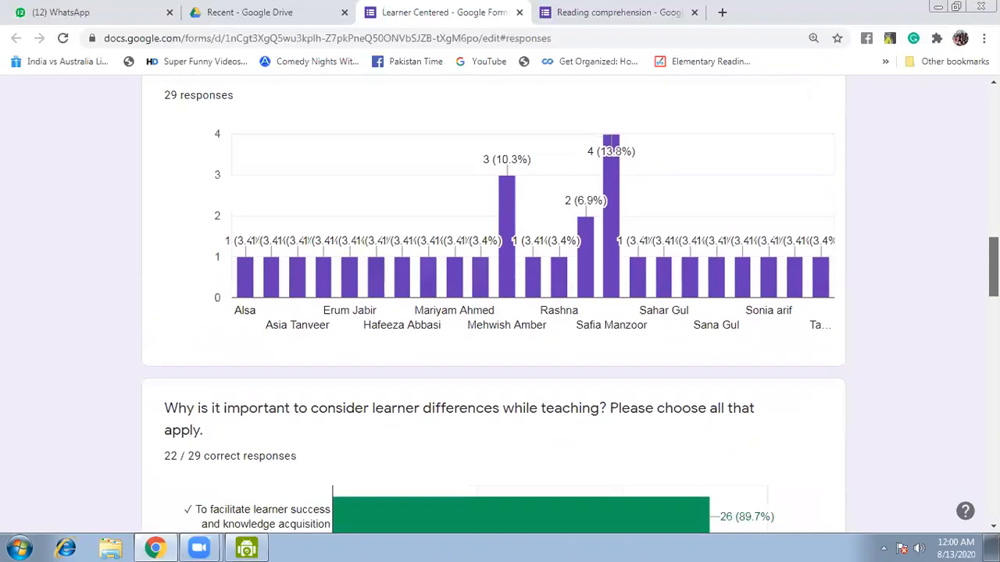
scroll(494, 307, down, 5)
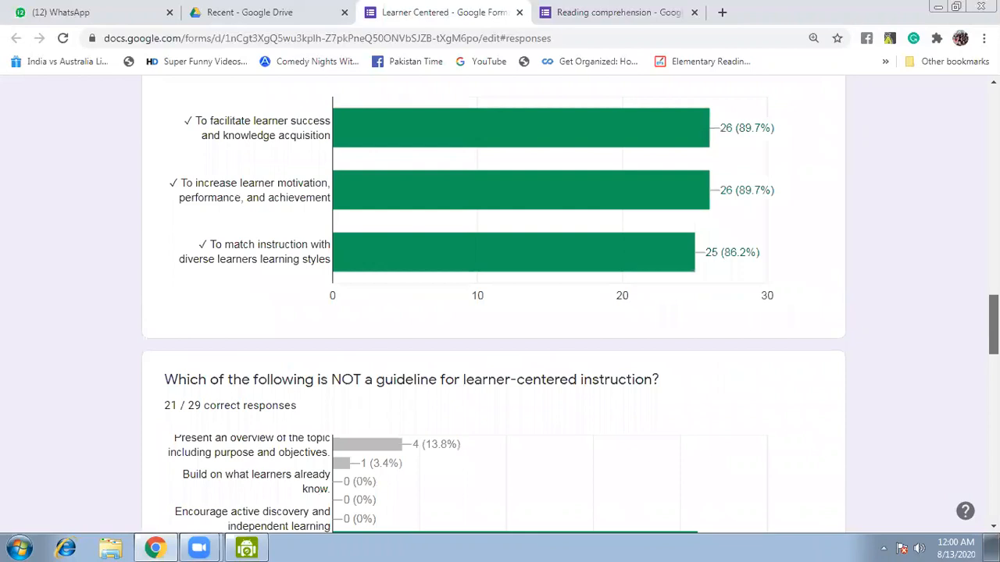
scroll(493, 305, up, 2)
scroll(494, 305, down, 1)
drag(993, 309, 993, 310)
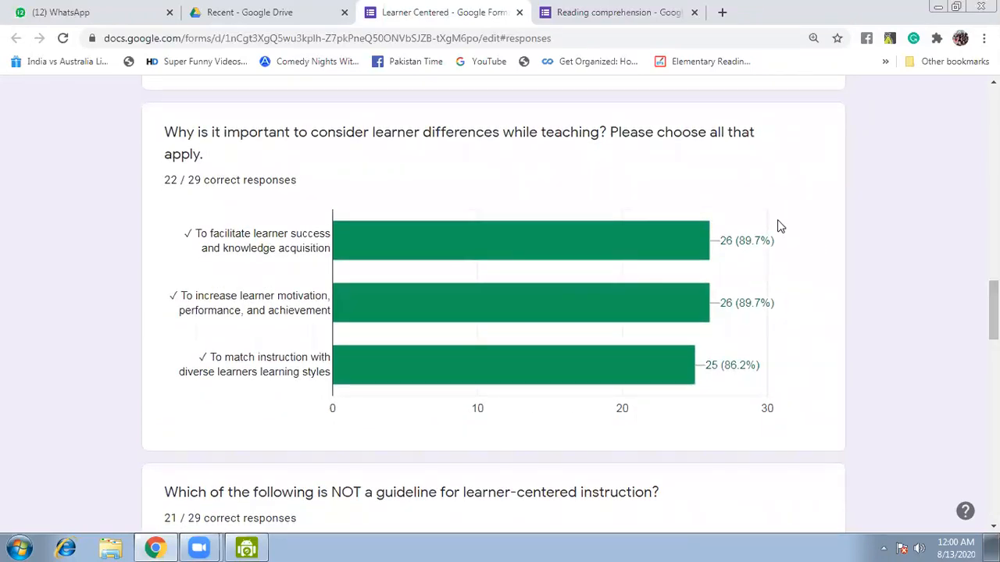
mouse_move(550, 228)
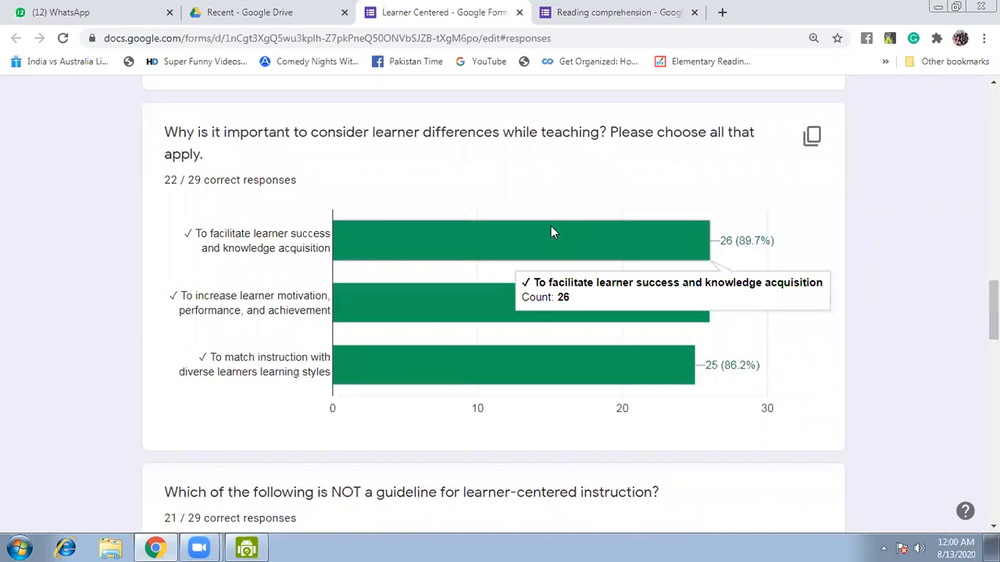
Step: Show the individual responses of the Learner Centered form and go on to the second respondent's submission
drag(993, 310, 919, 138)
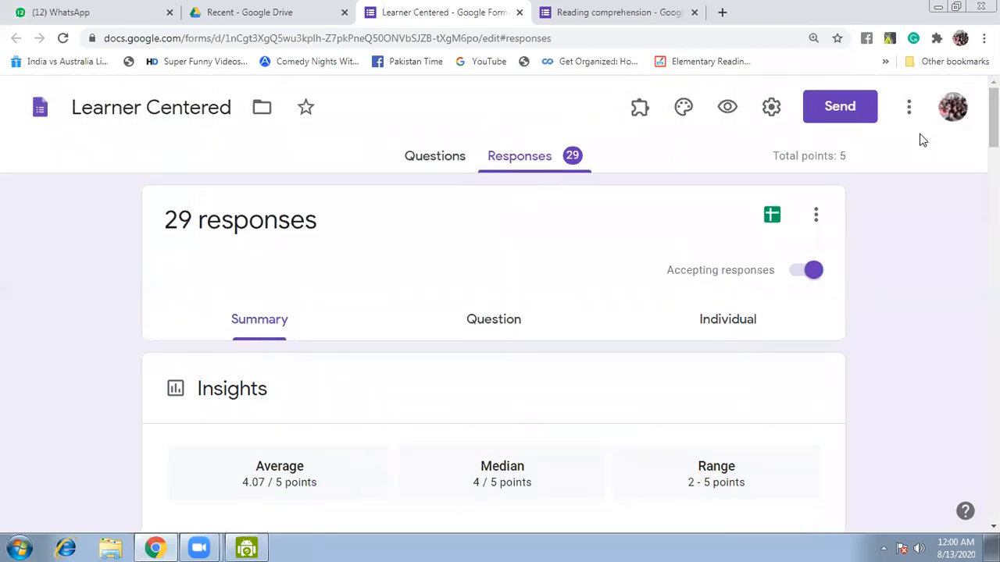
click(717, 321)
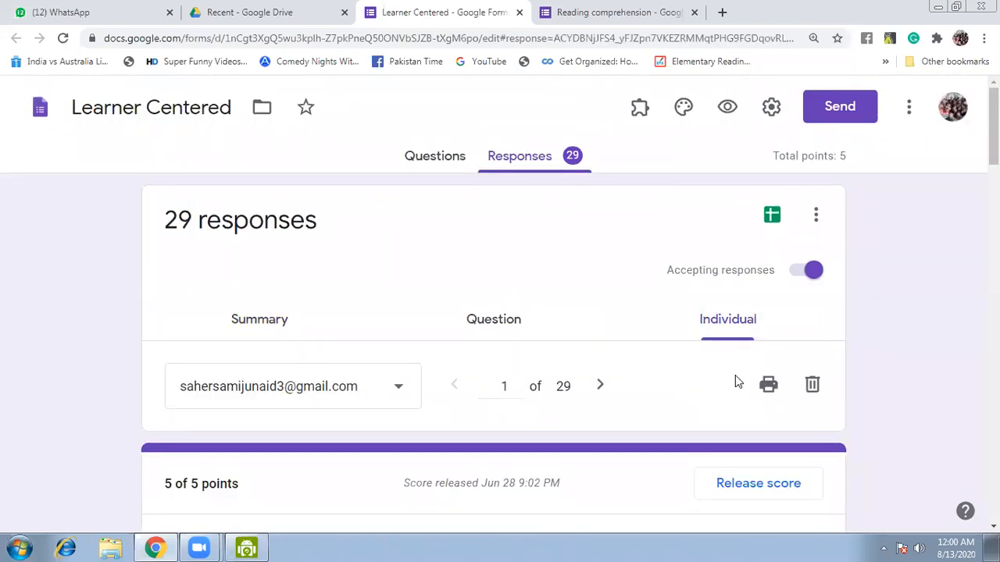
mouse_move(993, 132)
mouse_down()
mouse_move(993, 484)
mouse_move(994, 136)
mouse_up()
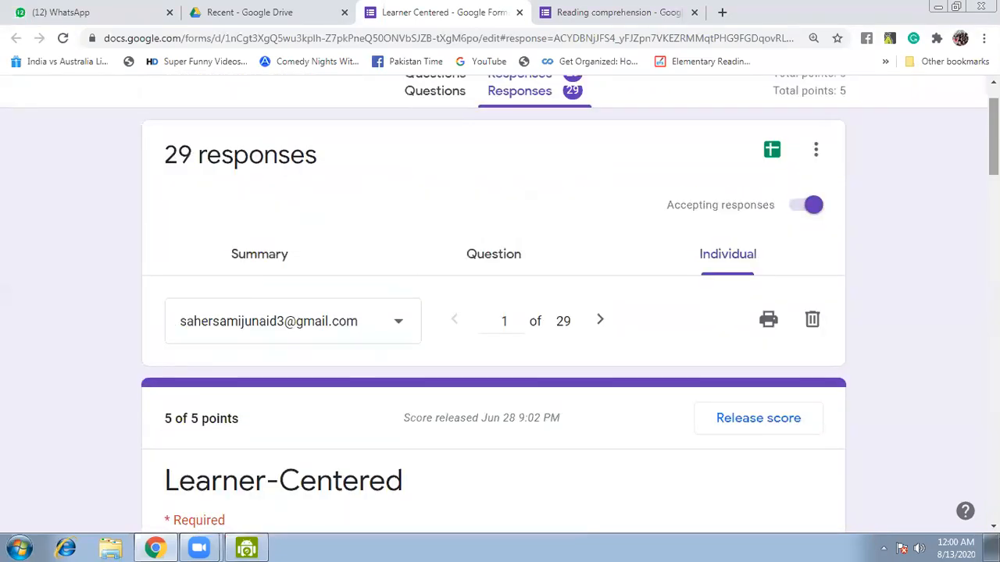
click(600, 320)
mouse_move(993, 137)
mouse_down()
mouse_move(994, 457)
mouse_move(993, 125)
mouse_up()
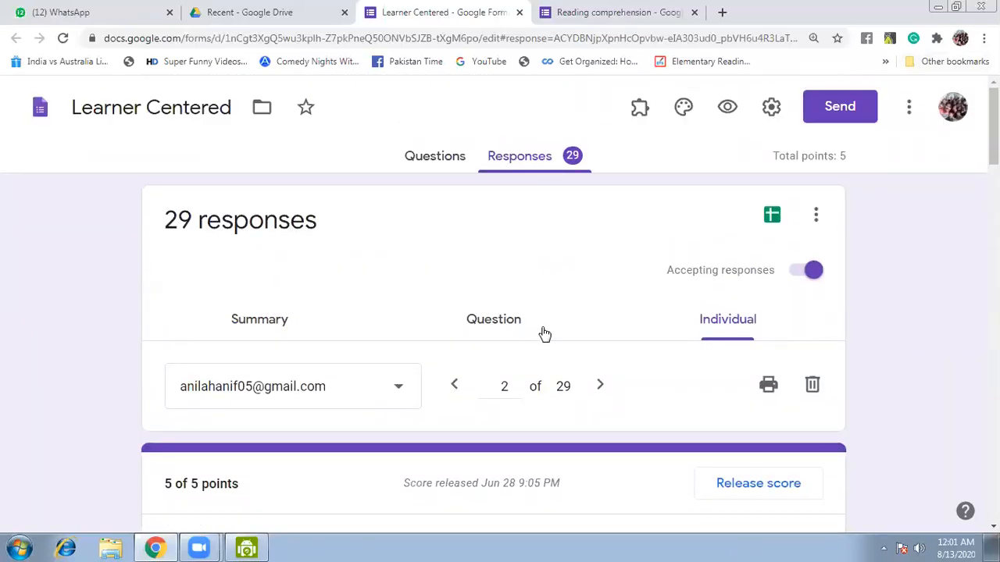
Step: Show the responses grouped by question and look through the answers given to the Name question
click(489, 321)
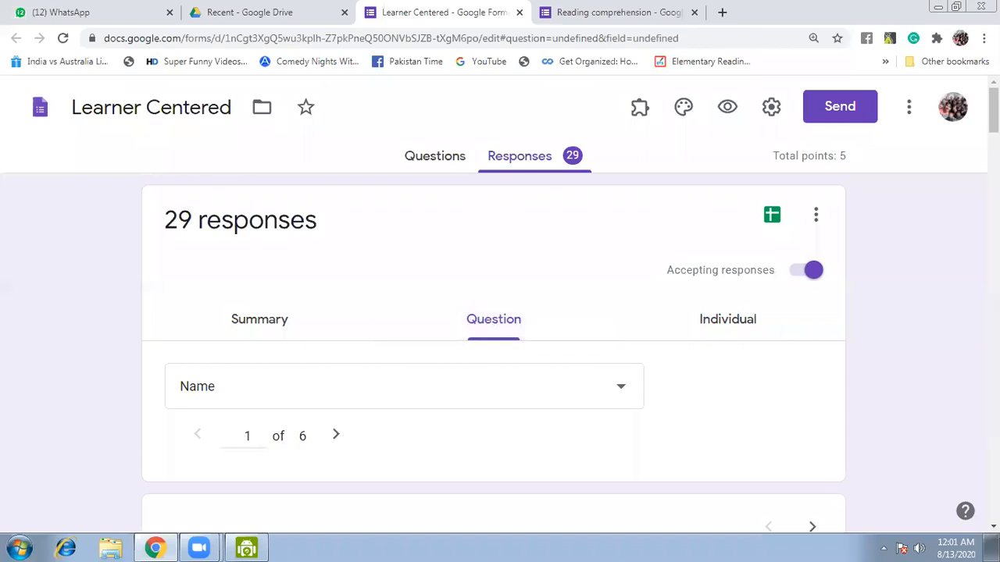
scroll(500, 312, down, 5)
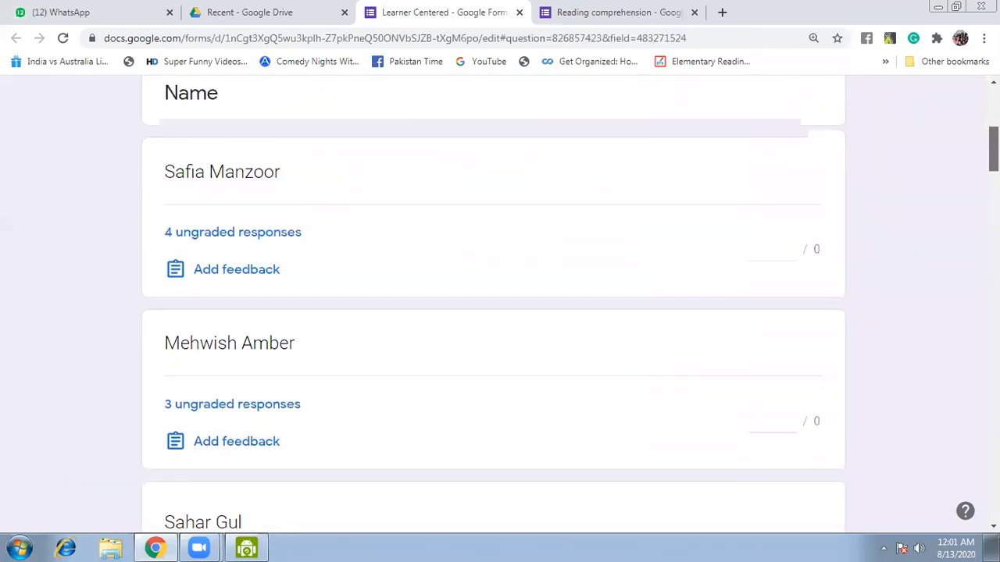
scroll(493, 305, down, 8)
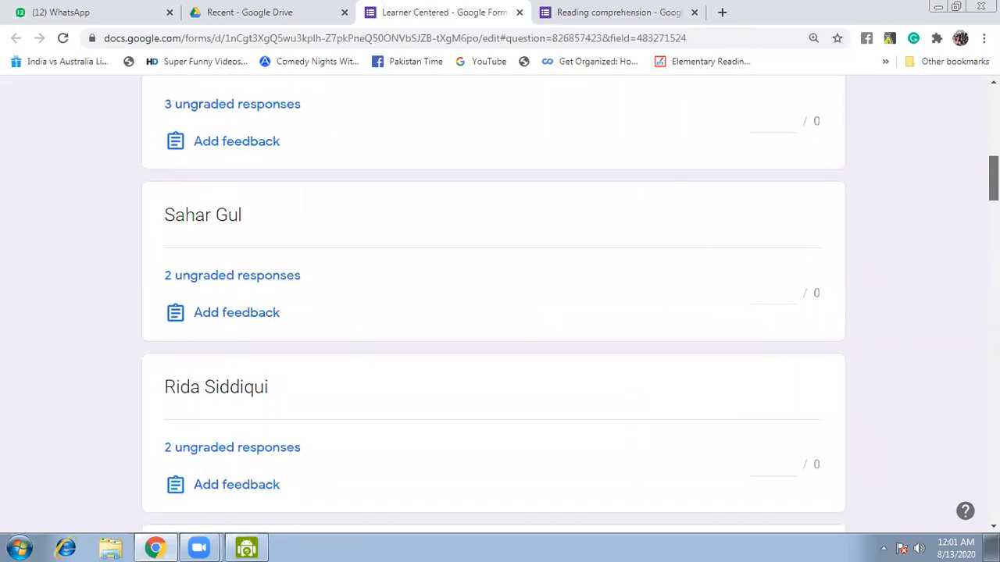
scroll(494, 305, up, 2)
scroll(493, 304, down, 1)
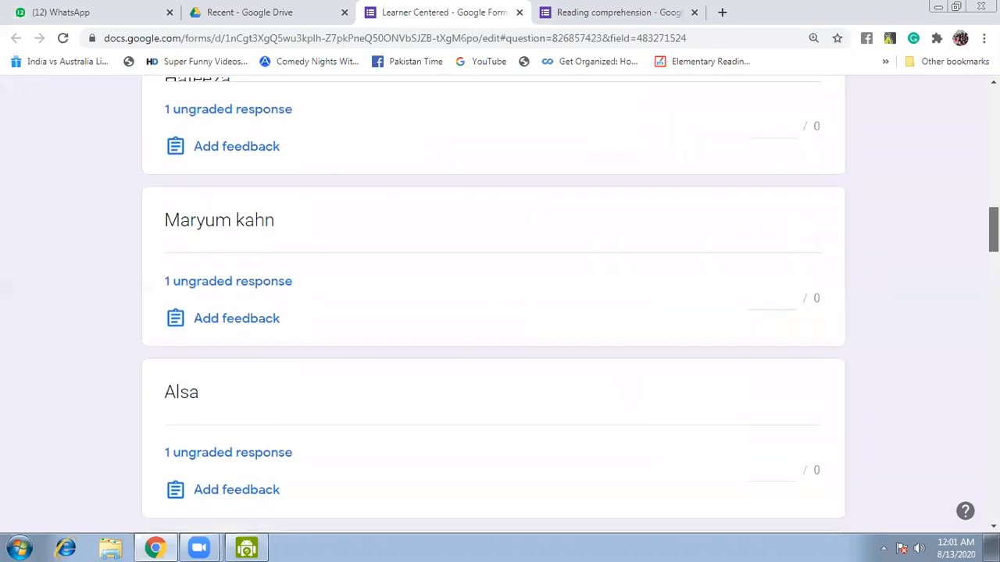
scroll(494, 313, down, 6)
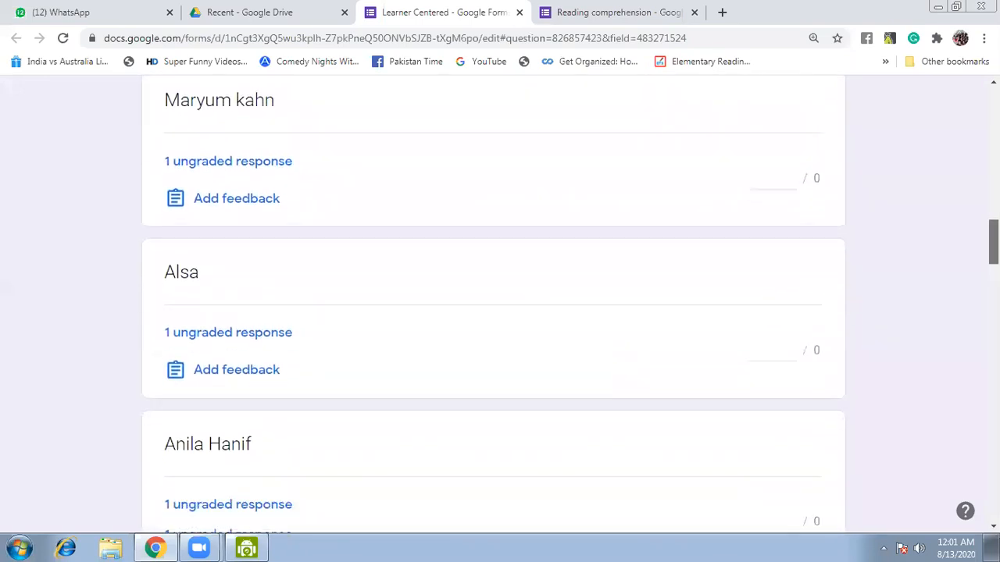
scroll(493, 304, up, 15)
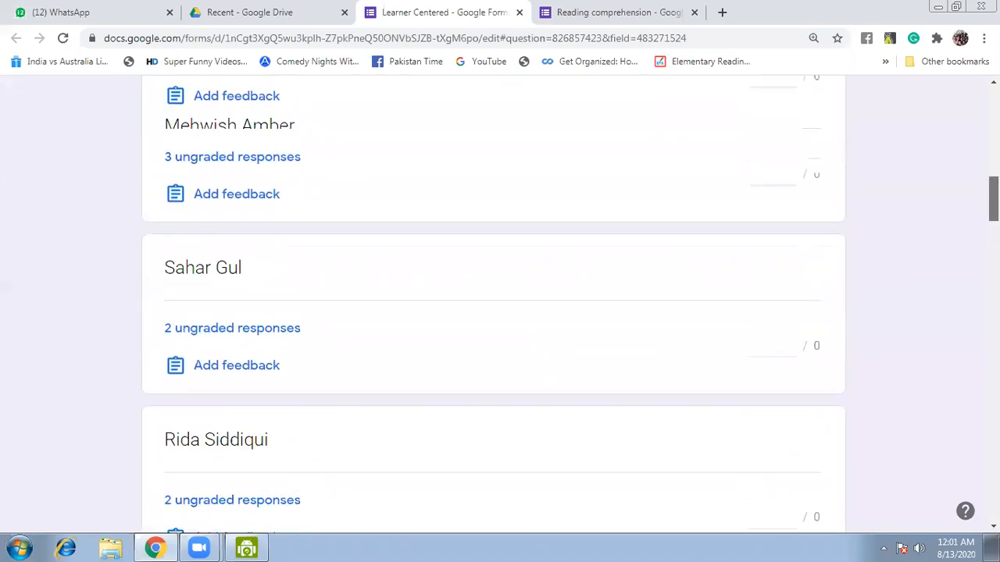
scroll(947, 125, up, 5)
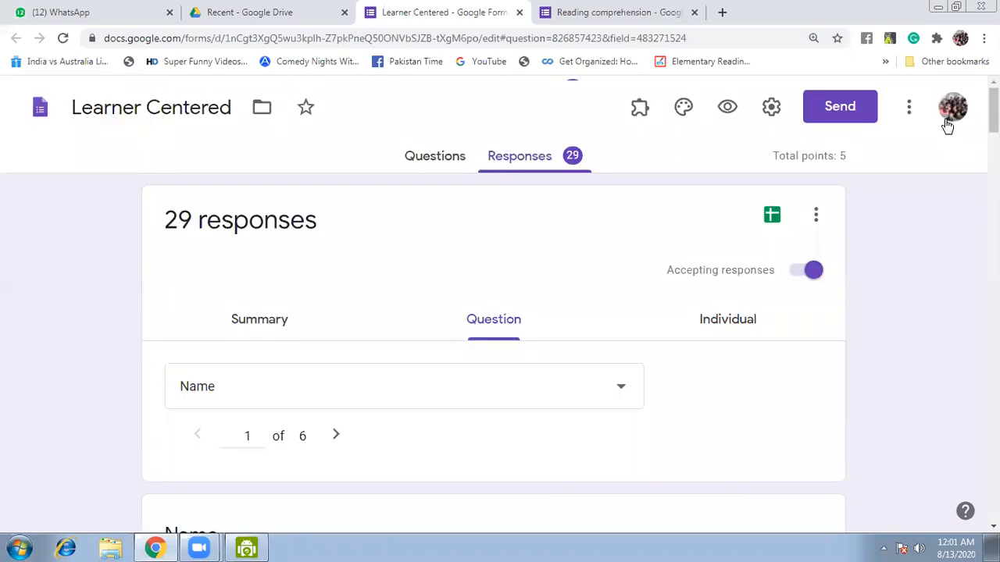
Step: Go back to the individual responses and create a new linked spreadsheet named Learner Centered (Responses)
click(719, 321)
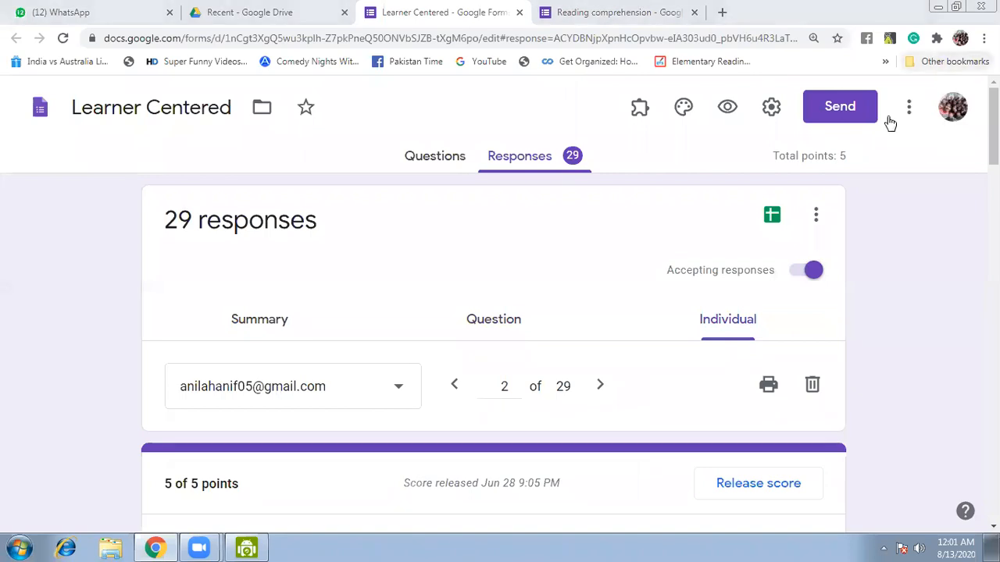
click(771, 219)
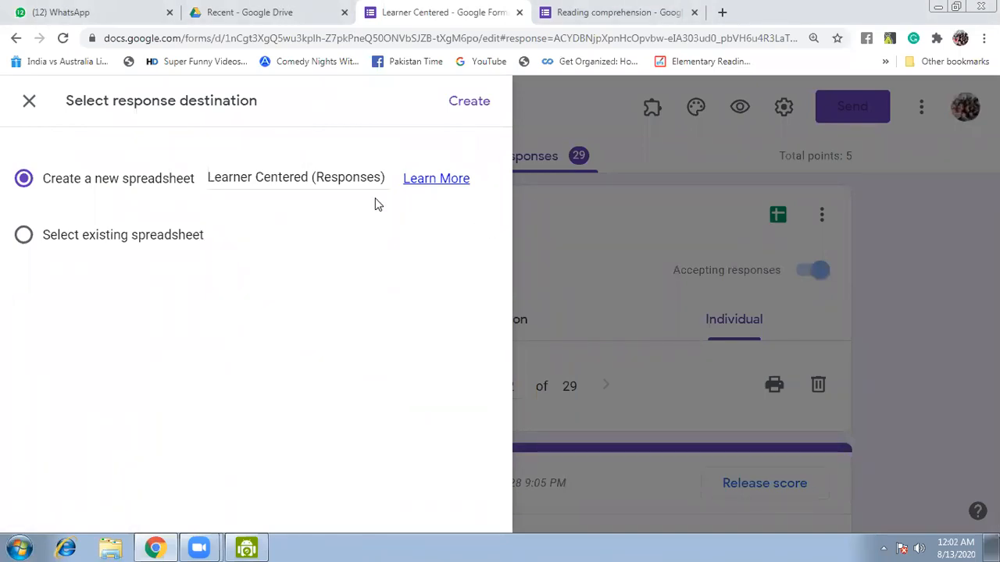
key(Return)
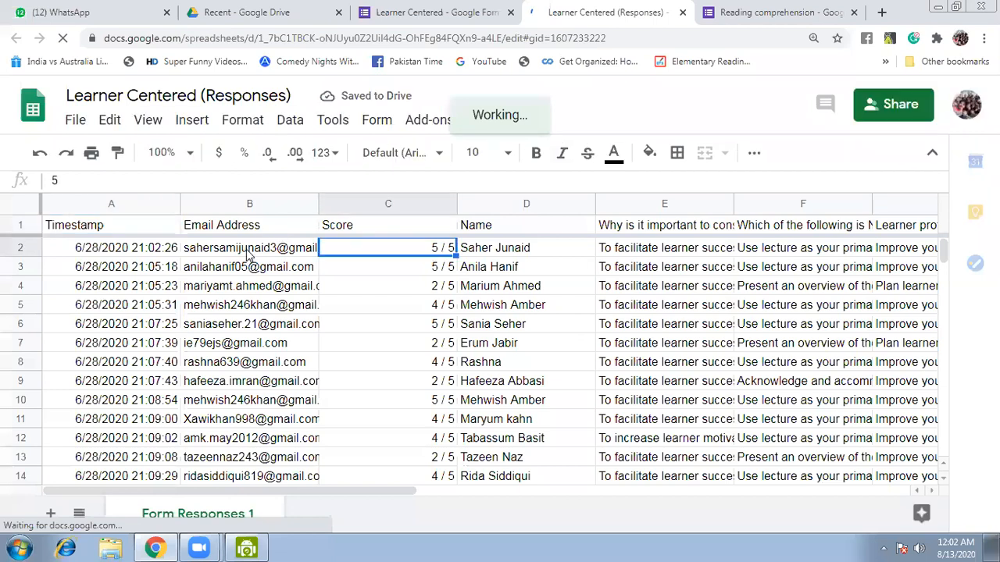
Step: Look through the Score column of the responses spreadsheet row by row, down to row 22
key(Down)
key(Down)
key(Down)
key(Down)
key(Down)
key(Down)
key(Down)
key(Down)
key(Down)
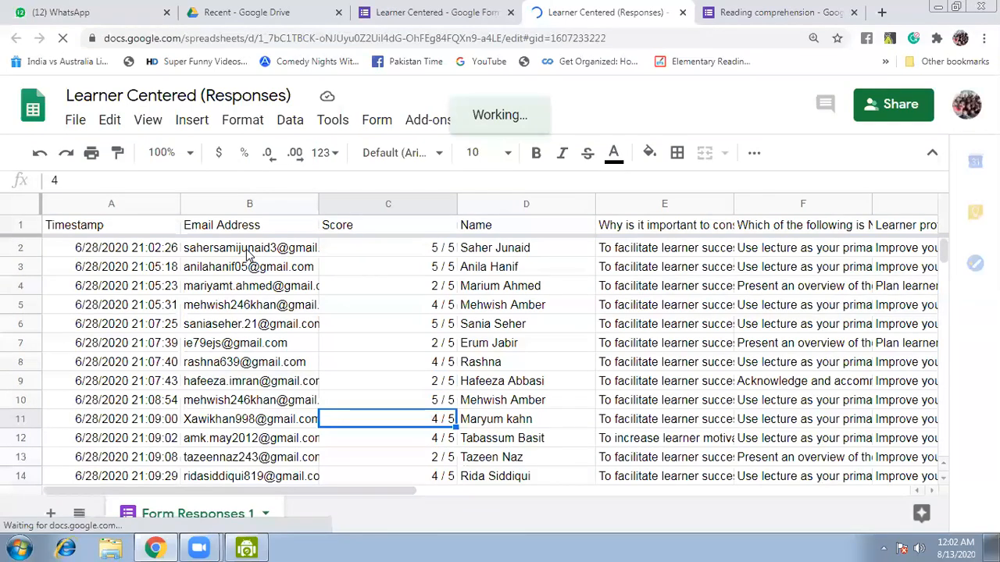
key(Up)
key(Up)
key(Up)
key(Up)
key(Up)
key(Up)
key(Up)
key(Up)
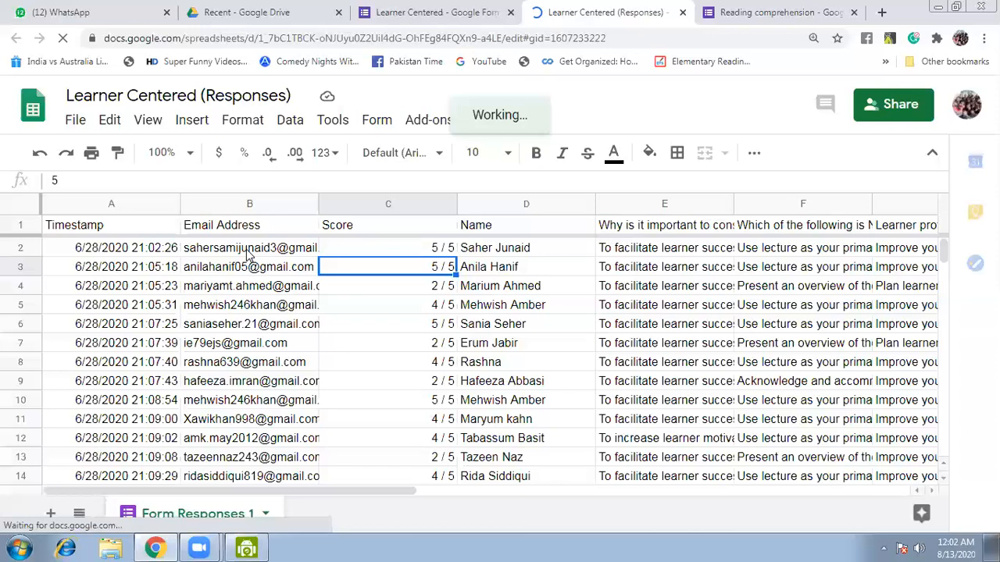
key(Down)
key(Down)
key(Down)
key(Down)
key(Down)
key(Down)
key(Down)
key(Down)
key(Down)
key(Down)
key(Down)
key(Down)
key(Down)
key(Down)
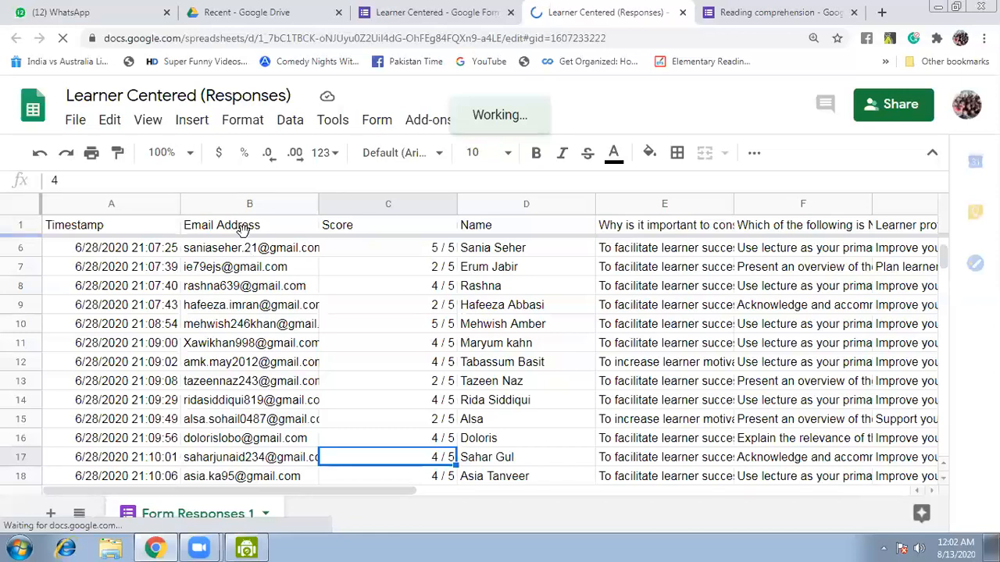
key(Down)
key(Down)
key(Down)
key(Down)
key(Down)
key(Down)
key(Down)
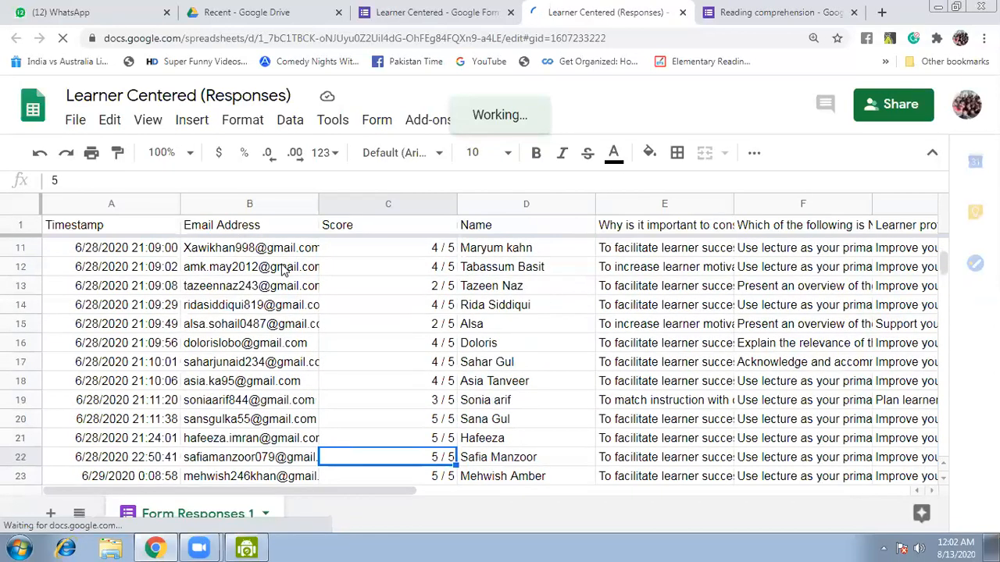
Step: Check back on the form, return to the responses spreadsheet and download it to the Desktop as Learner Centered (Responses) in Microsoft Excel (.xlsx) format
click(426, 6)
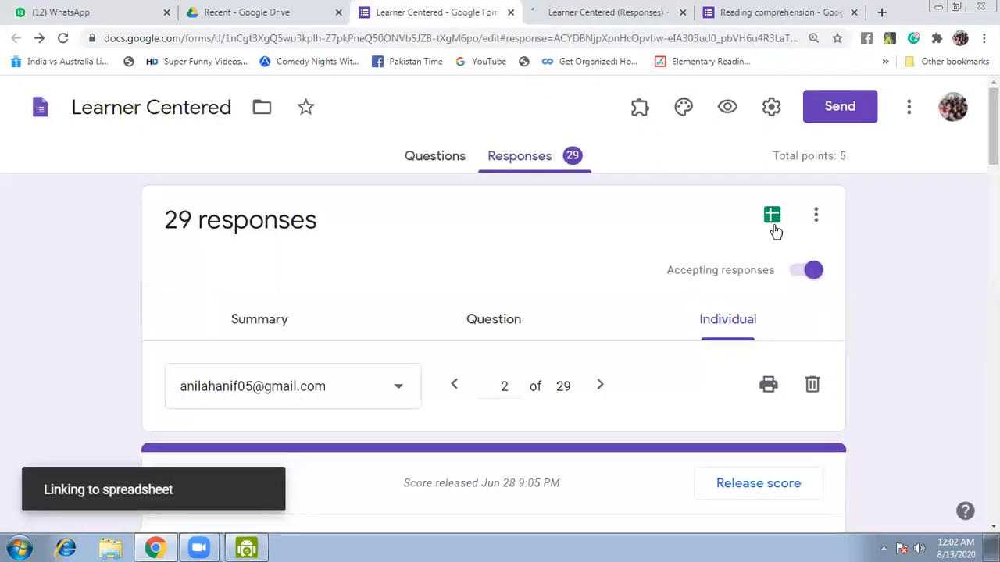
click(619, 9)
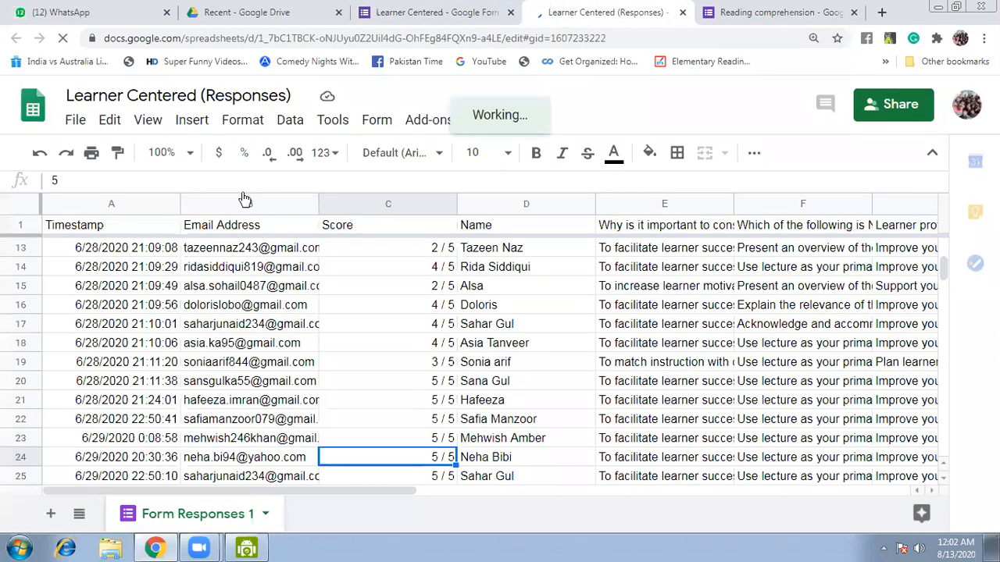
click(75, 122)
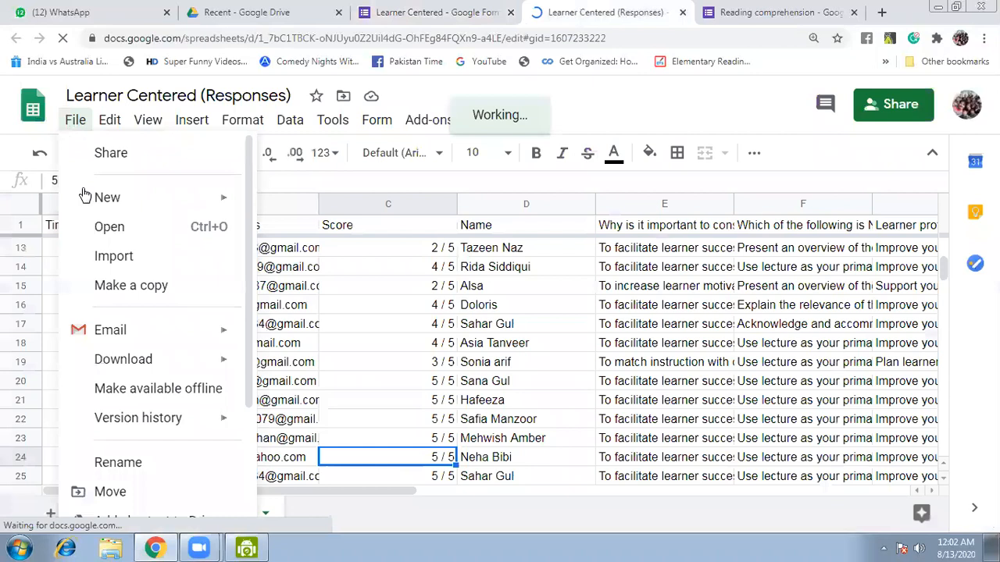
mouse_move(125, 361)
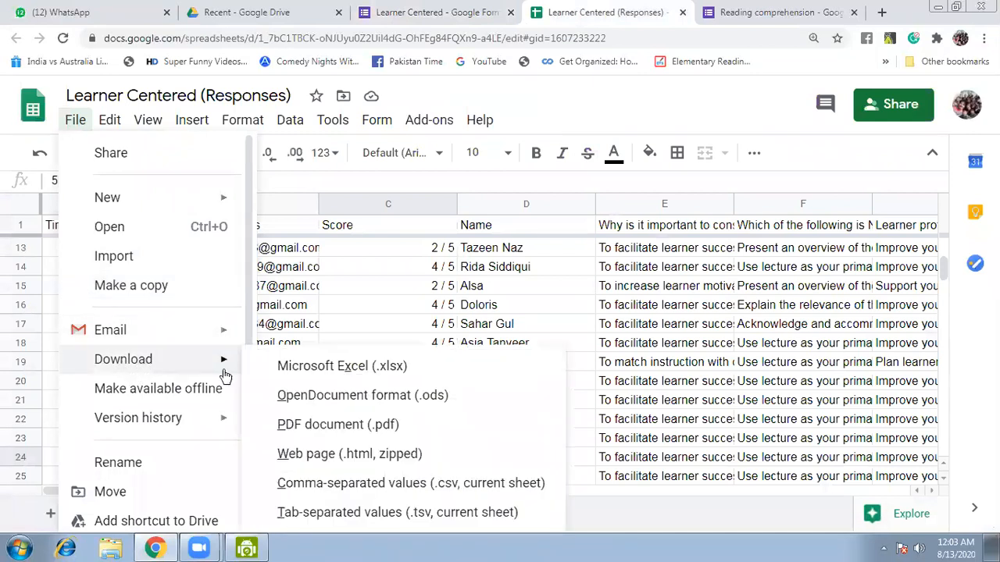
click(307, 372)
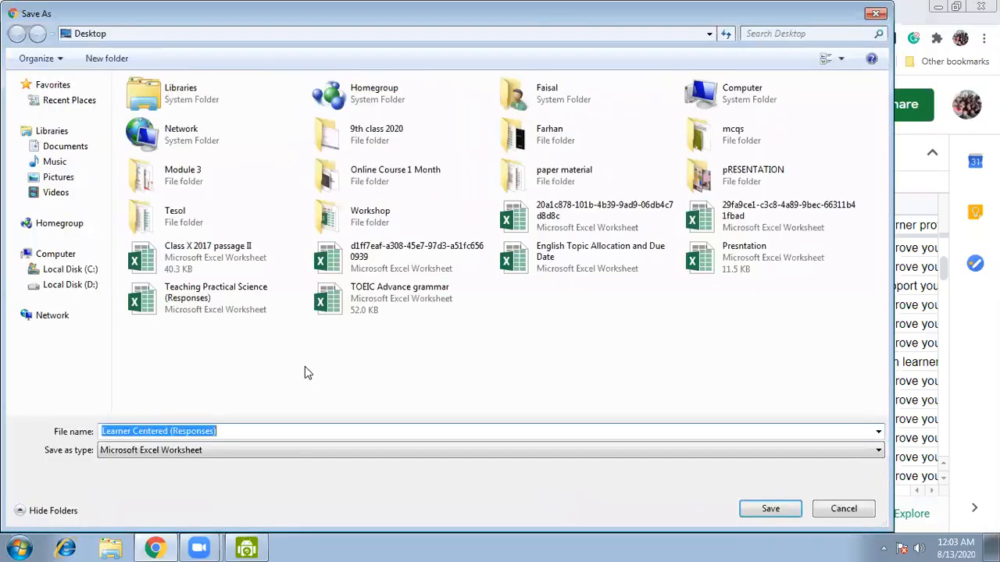
click(767, 510)
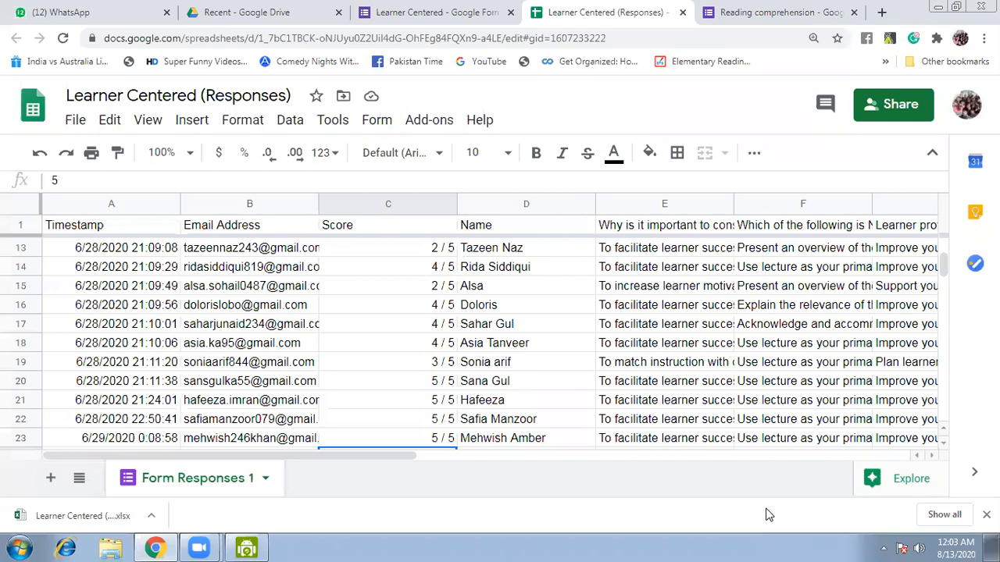
Step: Show the Learner Centered form's questions, and switch to the Reading comprehension form to review its questions
click(442, 11)
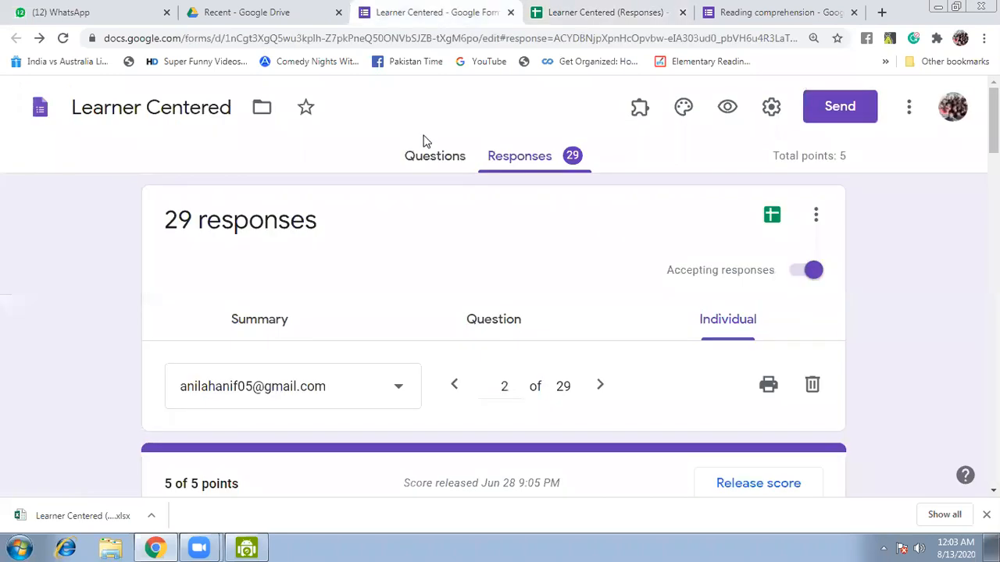
click(439, 160)
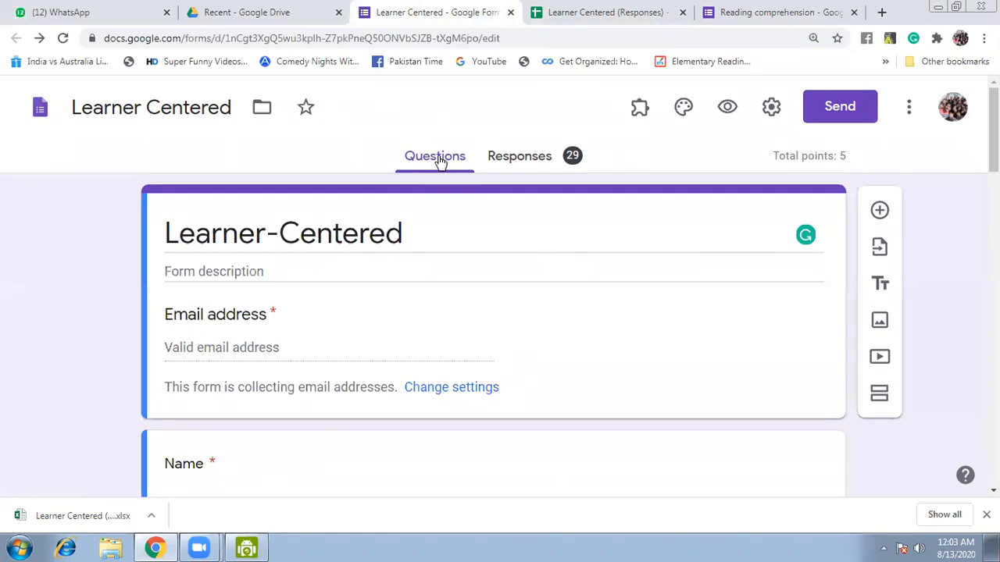
click(757, 11)
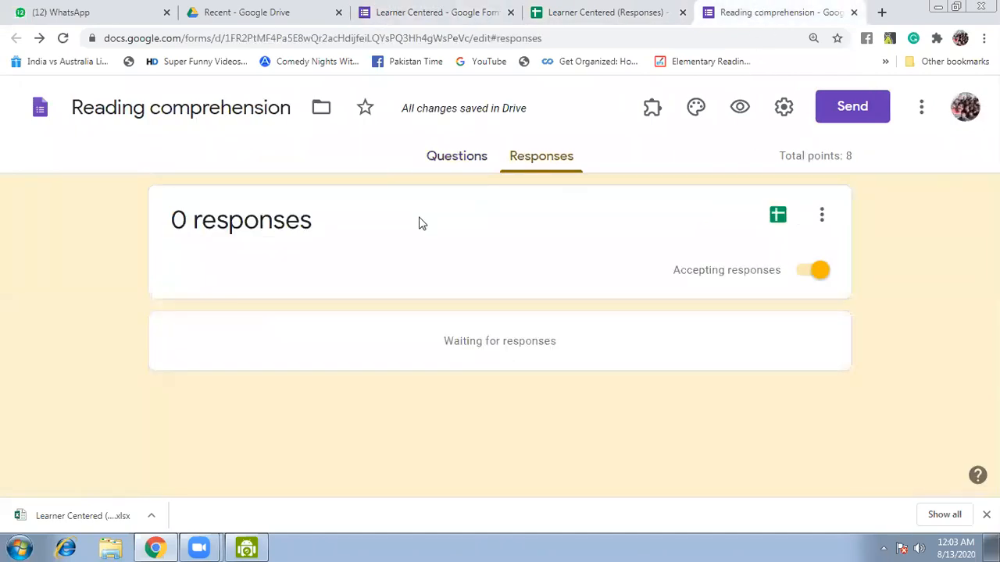
click(432, 157)
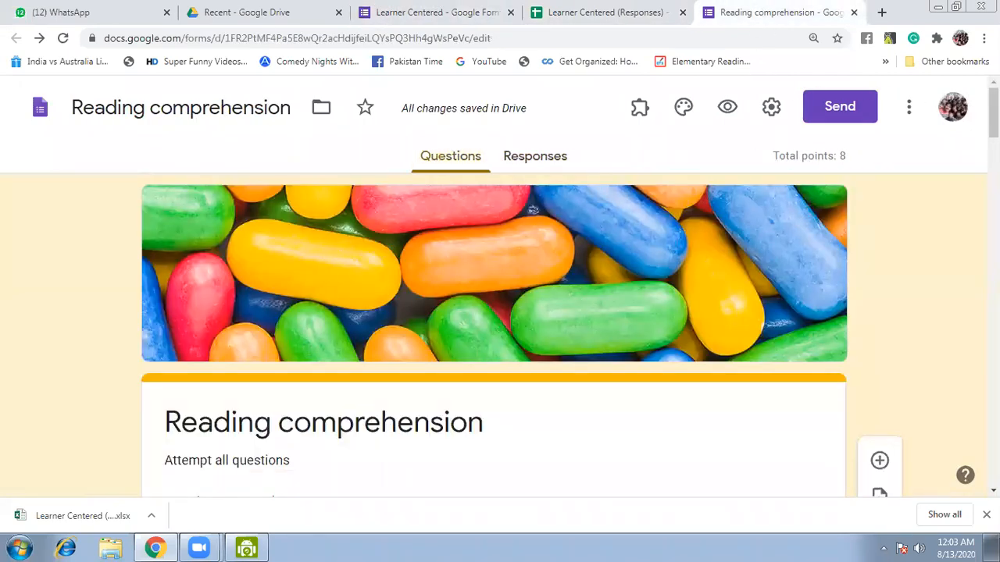
scroll(493, 287, down, 10)
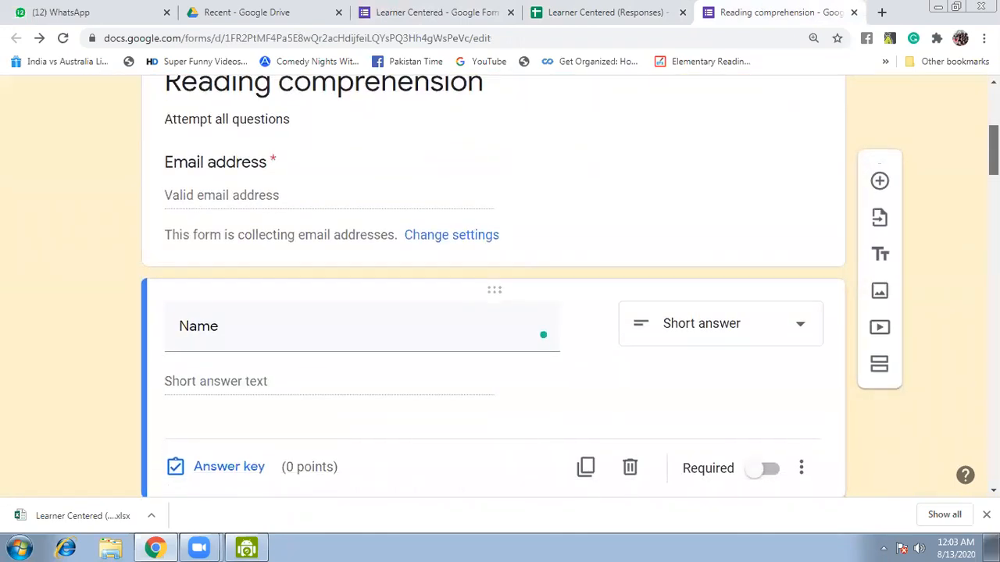
scroll(494, 286, down, 1)
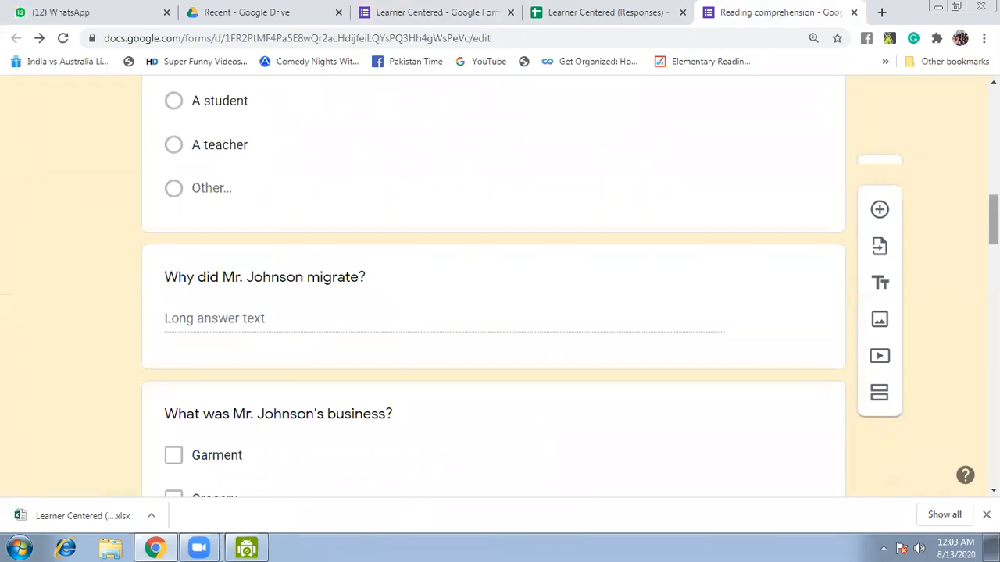
scroll(494, 287, up, 4)
scroll(493, 287, up, 3)
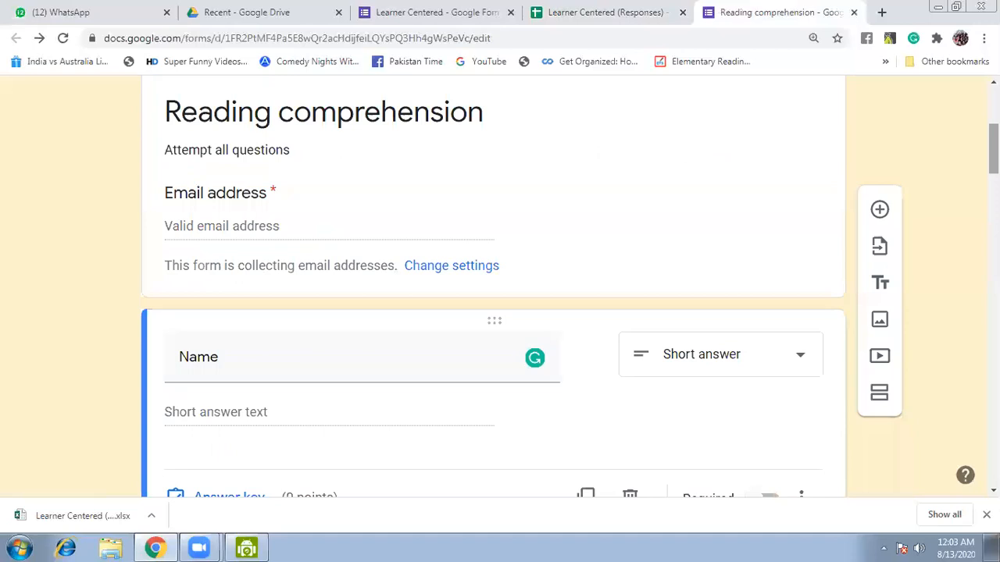
scroll(493, 287, up, 3)
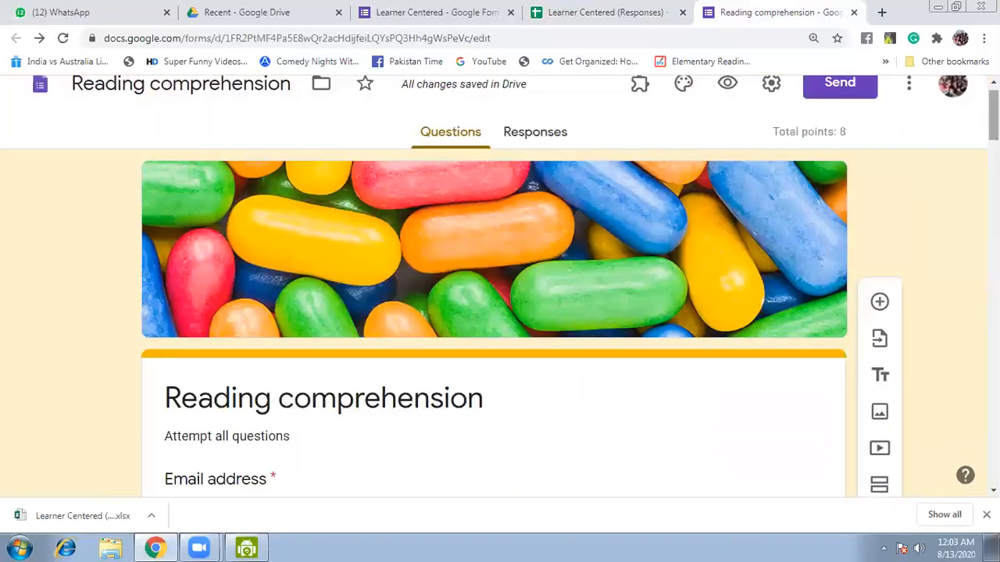